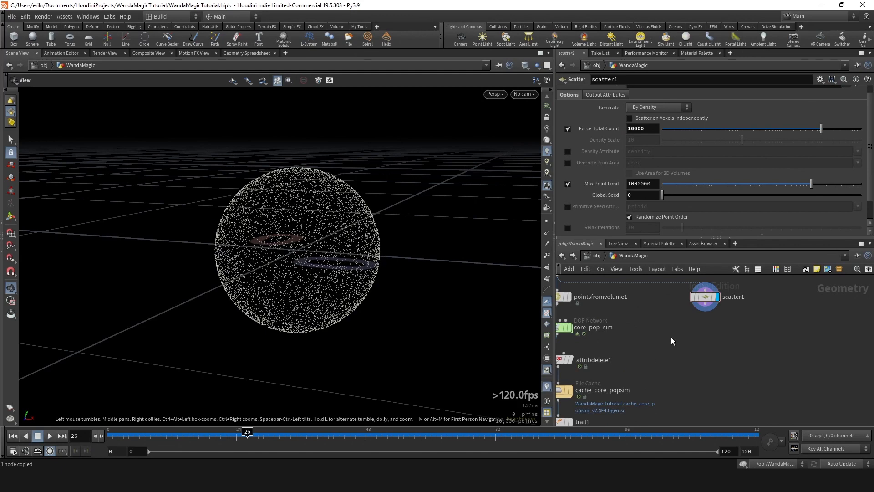
- Add an Attribute Noise node below scatter1, connect it and display its result on the scattered sphere points
left_click(707, 307)
key("Tab")
type("ano")
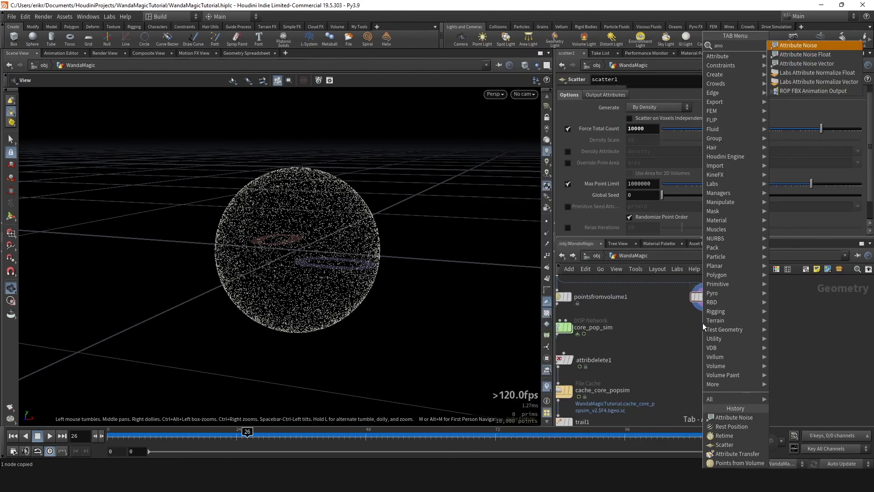
key("Return")
left_click(703, 324)
mouse_move(703, 325)
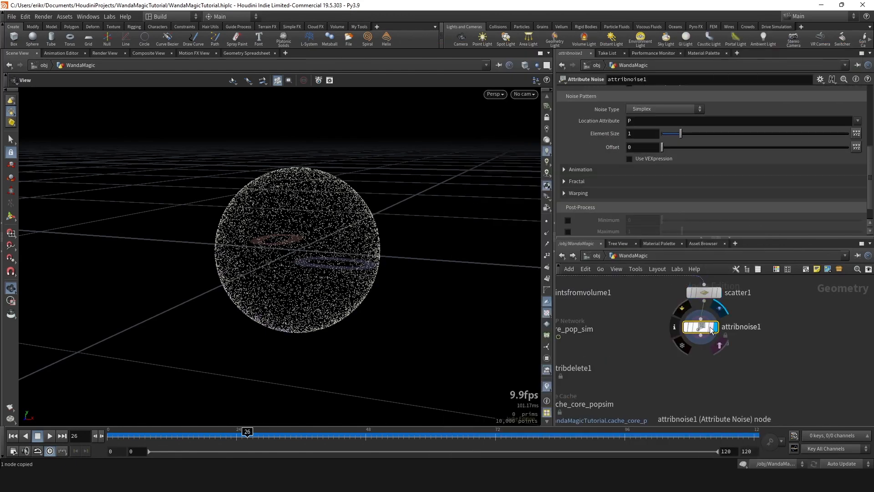
scroll(704, 326, "up", 2)
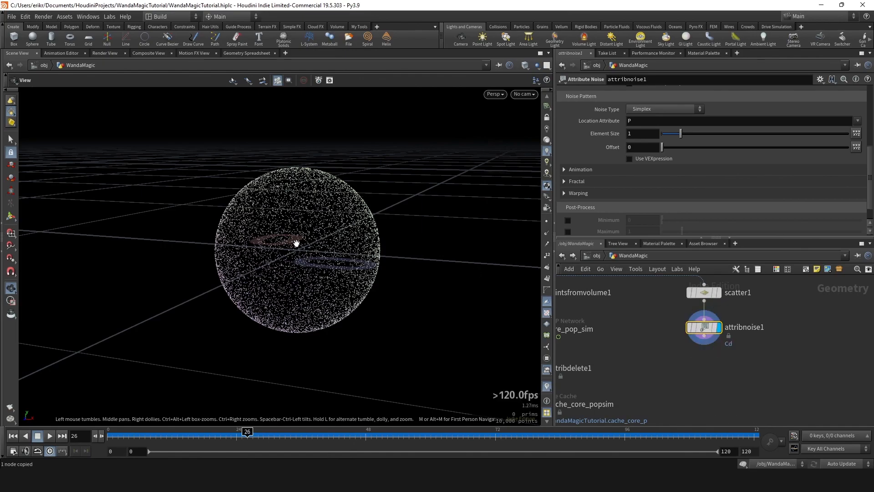
left_click_drag(291, 280, 346, 257)
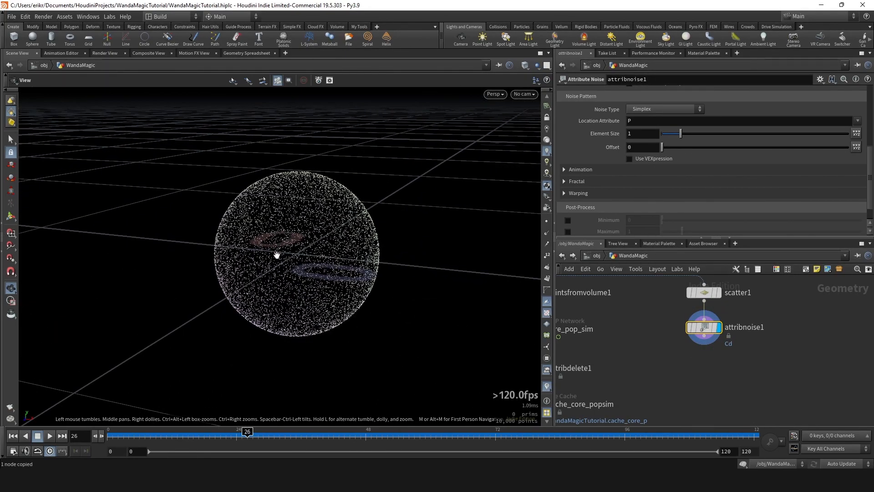
- Make the noise node write a Float attribute named noise instead of the colour vector
middle_click_drag(764, 318, 727, 330)
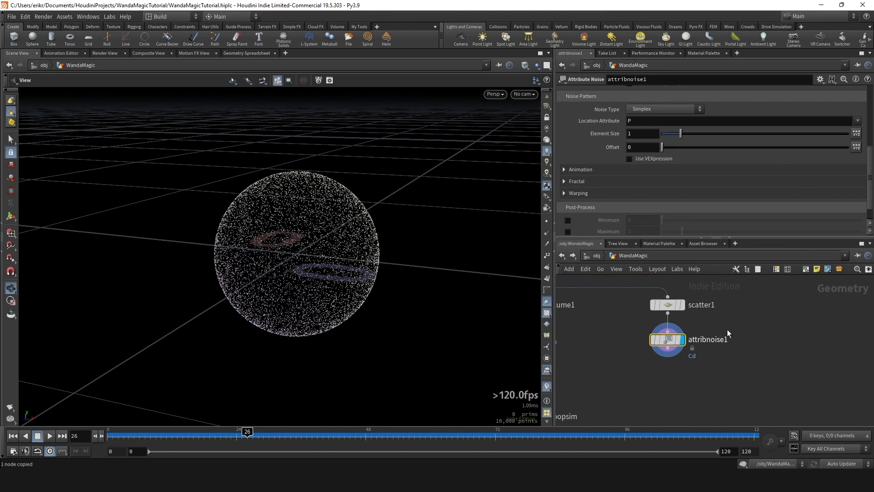
scroll(676, 165, "up", 6)
left_click(688, 129)
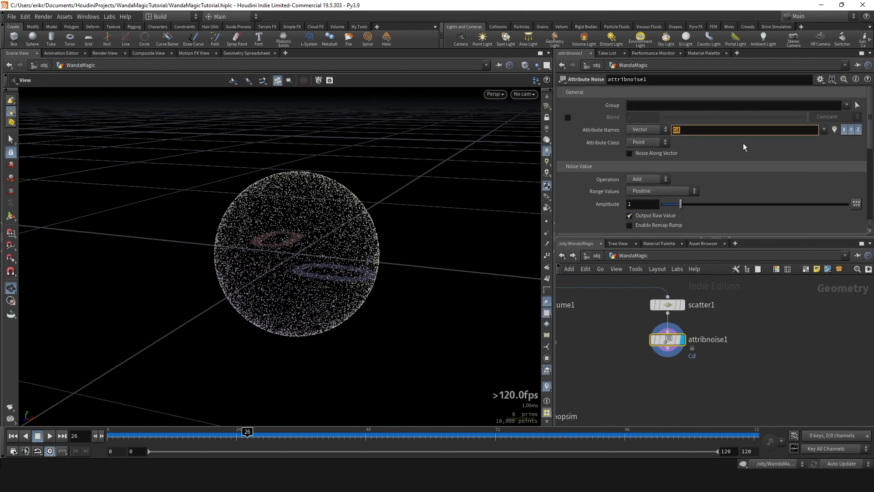
type("noise")
key("Return")
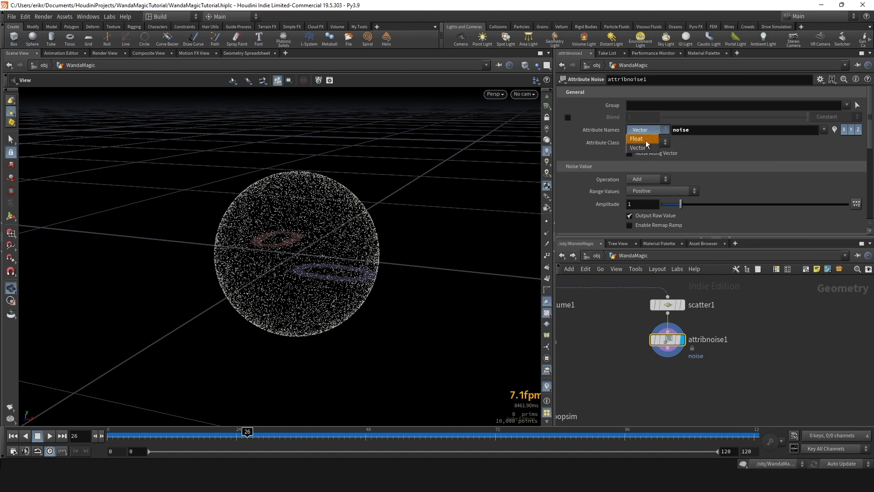
left_click(646, 140)
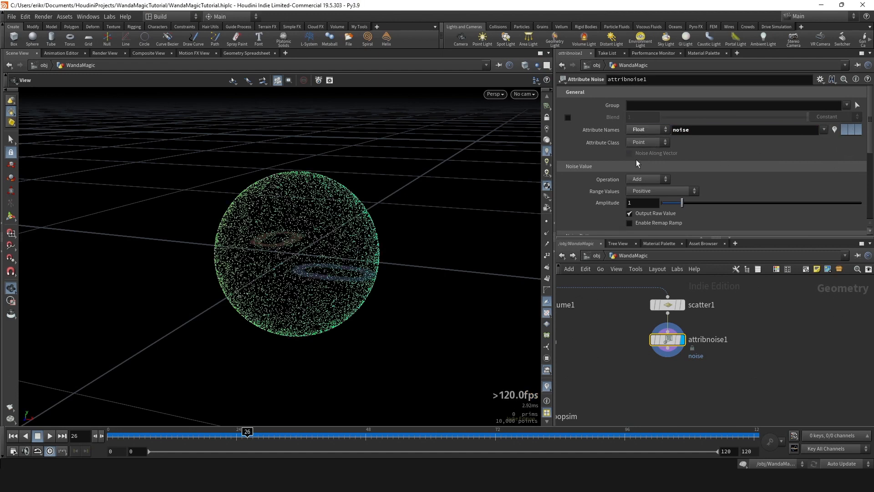
- Reduce the noise pattern's element size, trying .3 and settling on .1
scroll(646, 167, "down", 5)
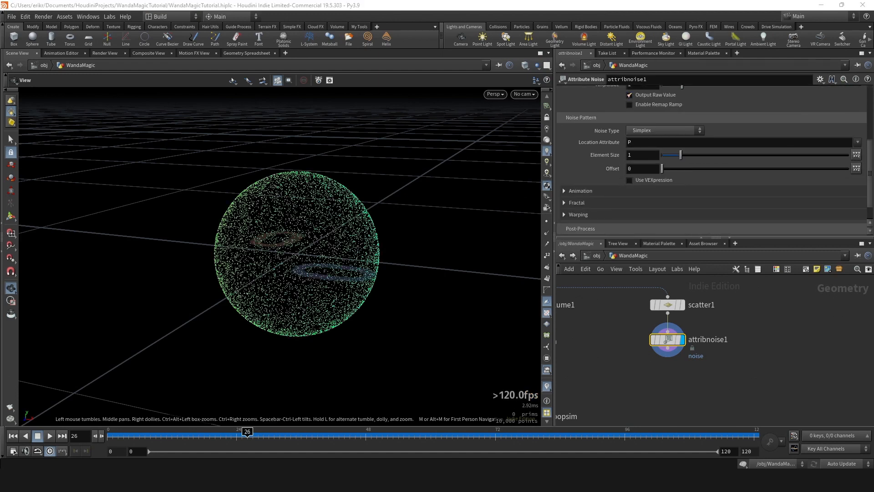
left_click(642, 155)
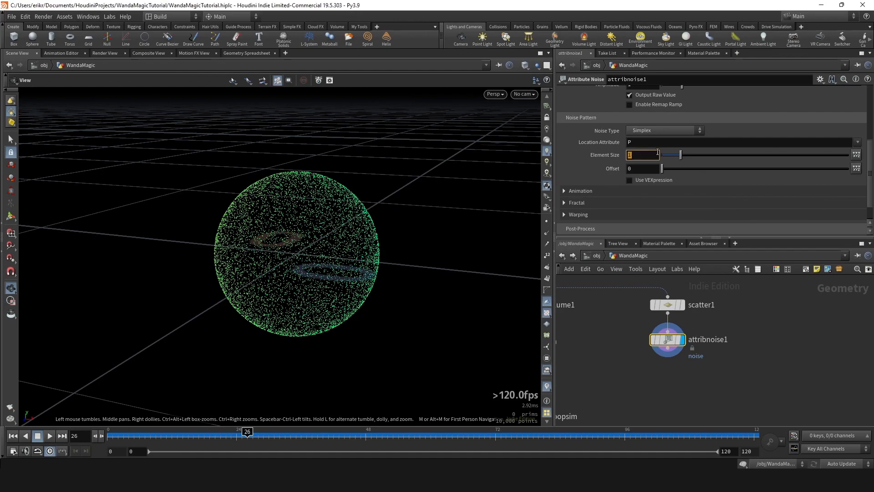
type(".3")
key("Return")
left_click_drag(392, 237, 369, 217)
double_click(644, 156)
type(".1")
key("Return")
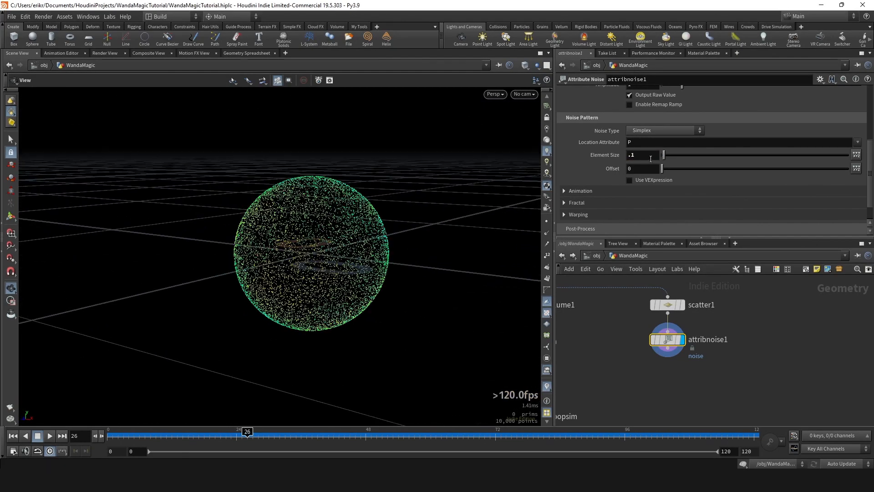
- Turn off the viewport visualization of the noise attribute
scroll(648, 161, "up", 4)
scroll(648, 161, "down", 5)
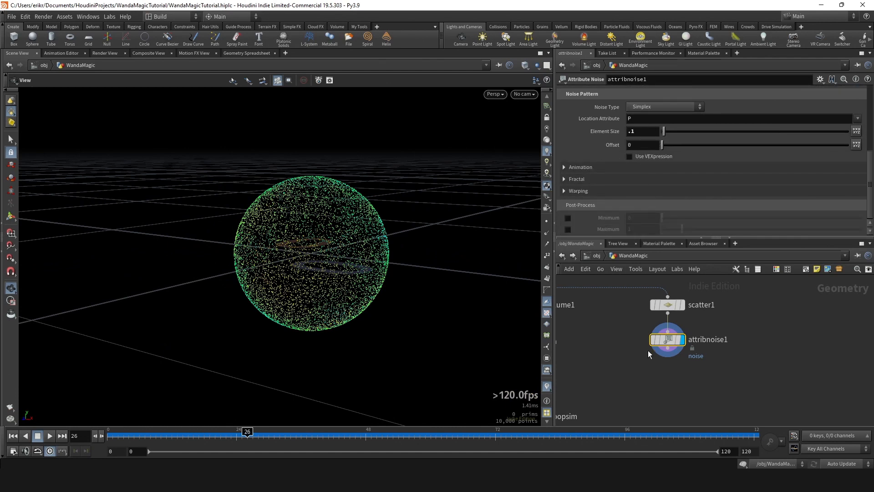
middle_click_drag(714, 367, 704, 363)
scroll(793, 146, "up", 5)
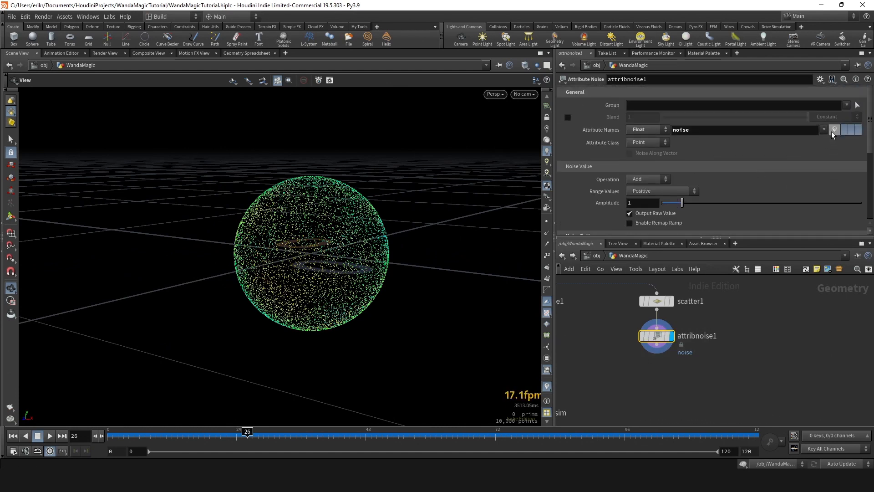
left_click(834, 130)
- Rename the Attribute Noise node to noise_noise1
scroll(609, 392, "up", 1)
double_click(714, 326)
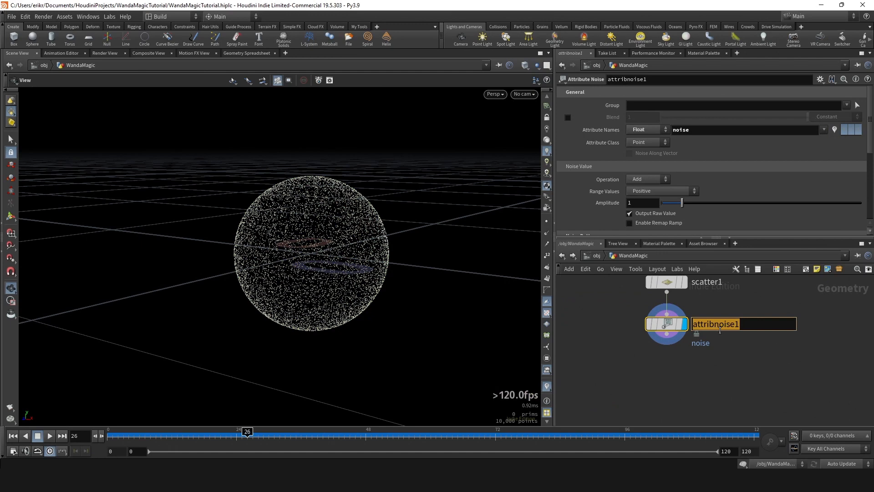
type("noise_noise1")
key("Return")
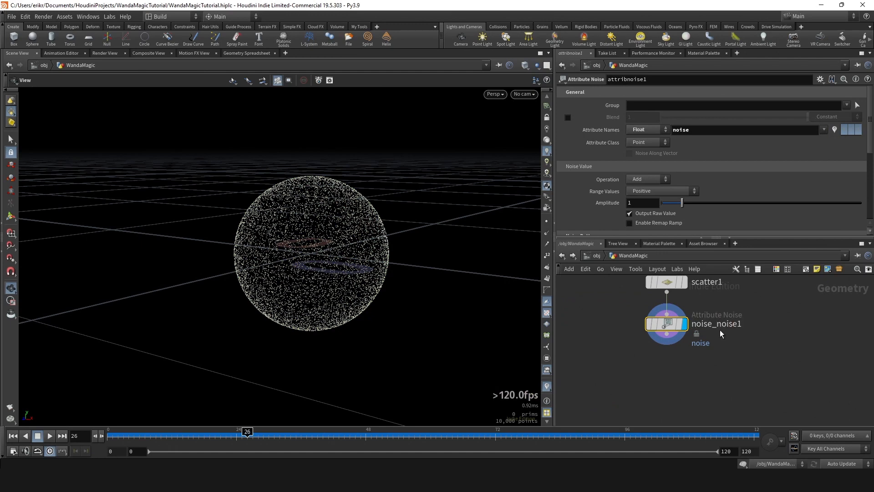
- Add an Attribute Wrangle node connected below noise_noise1 and display it
key("Tab")
type("wr")
key("Return")
key("Return")
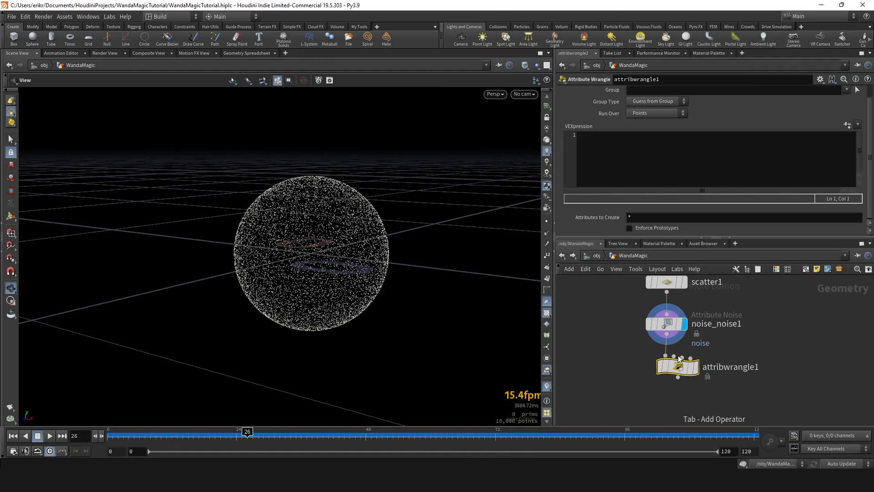
left_click(695, 373)
left_click_drag(695, 372, 684, 372)
left_click(634, 161)
type("if")
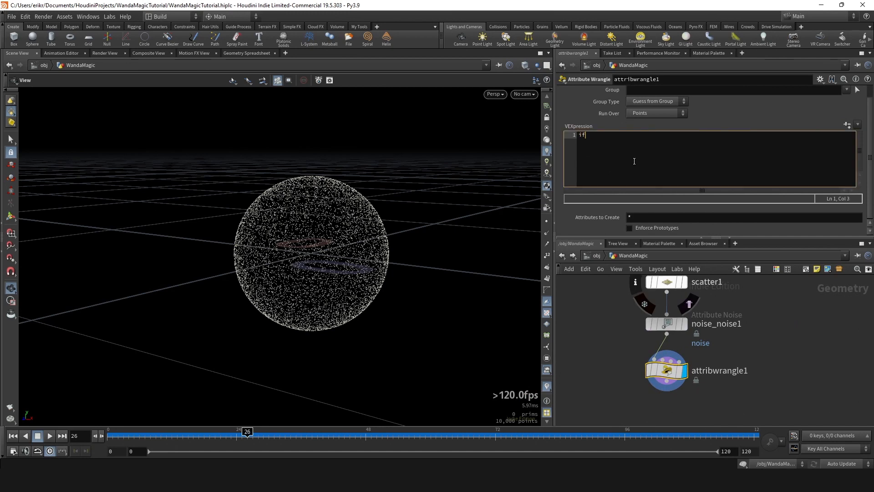
type("(@noise < .2){")
key("Return")
type("re,p")
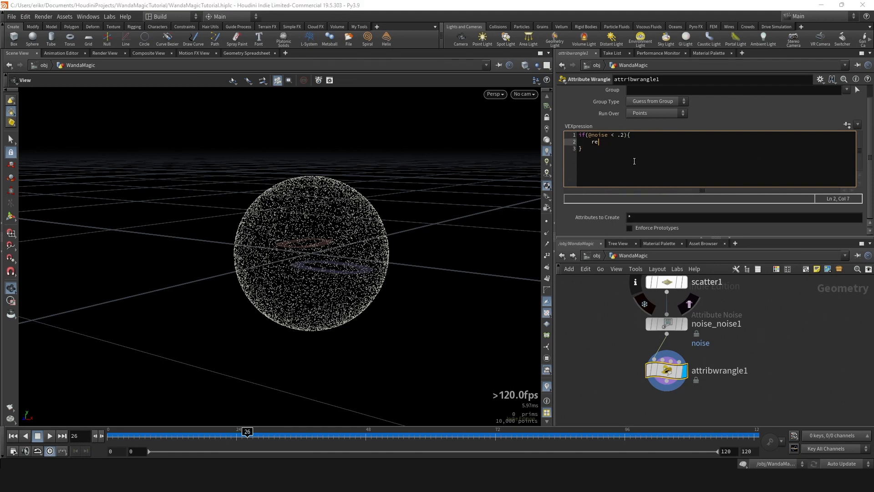
type("move")
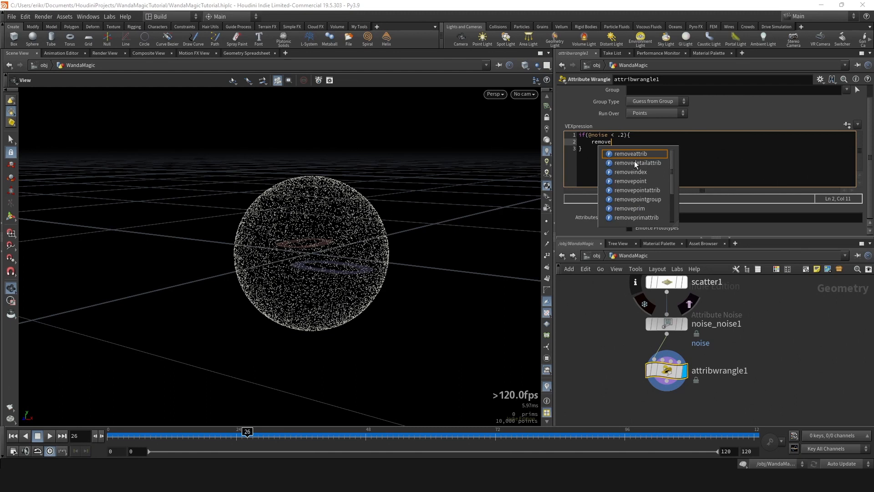
type("point")
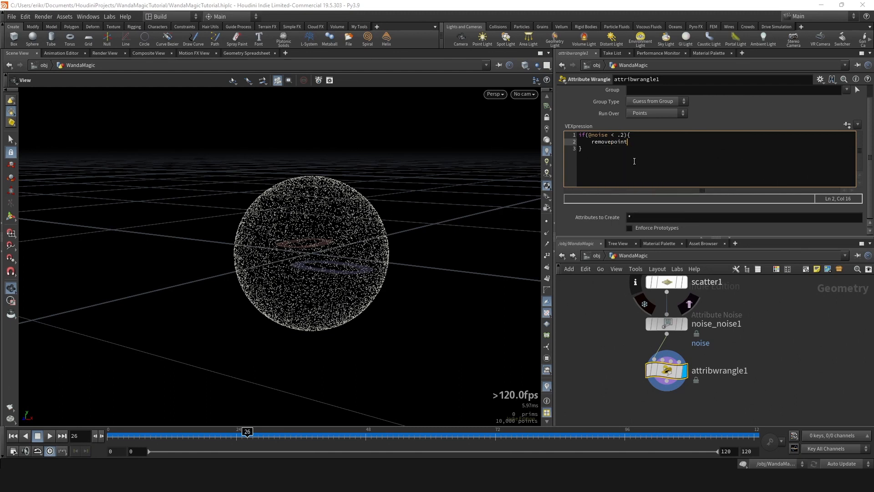
type("()")
type("0, @ptnum")
type(";")
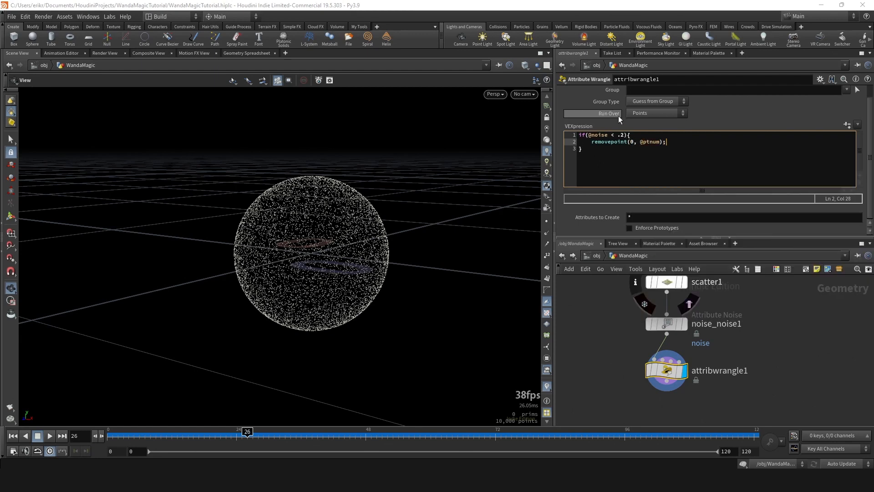
- Raise the noise threshold in the point-removal condition to .7 and inspect the remaining points
double_click(620, 134)
type(".5")
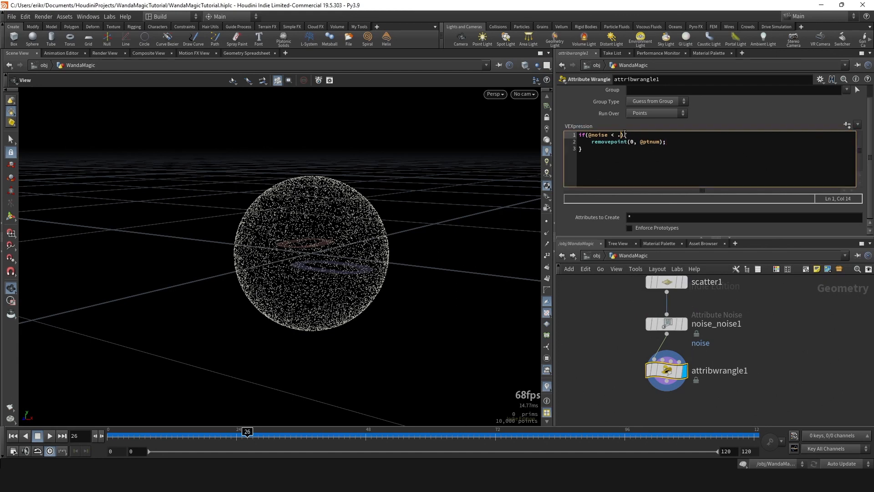
key("BackSpace")
type("8")
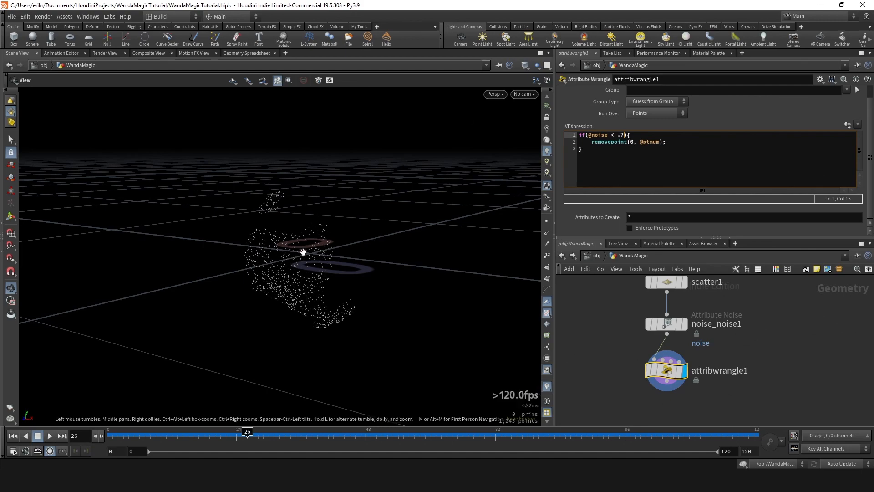
left_click_drag(303, 250, 319, 234)
- Delete all the point-removal code from the wrangle
left_click_drag(600, 164, 537, 135)
key("BackSpace")
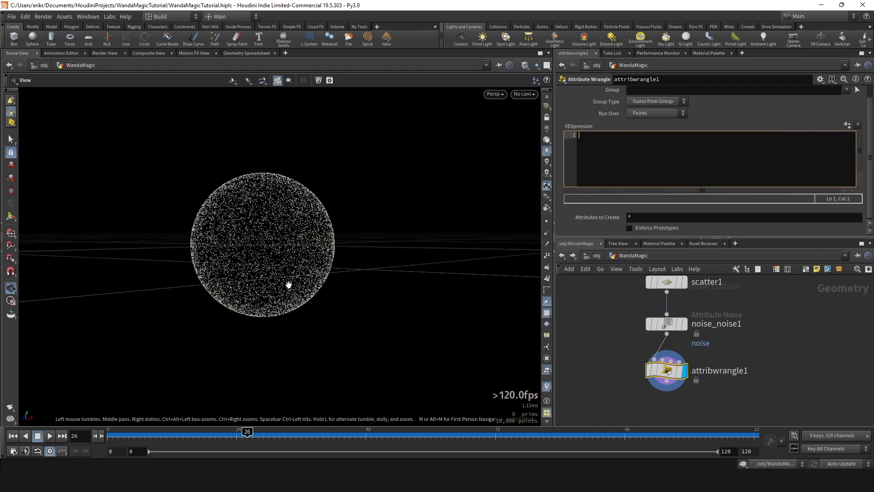
left_click_drag(253, 176, 263, 230)
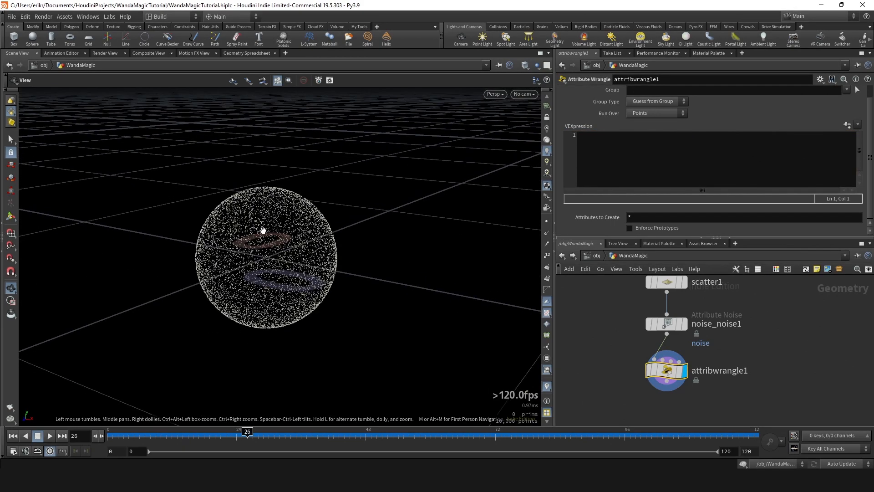
left_click_drag(263, 229, 259, 205)
left_click(660, 148)
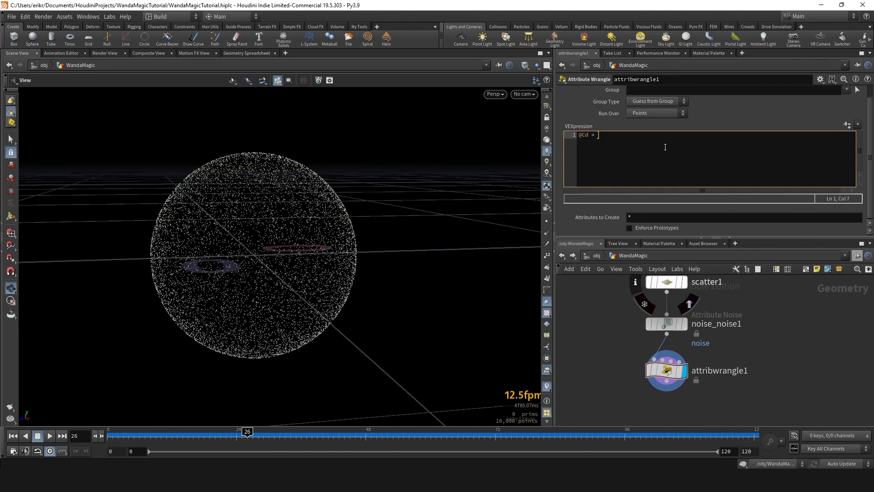
type("@Cd = fit")
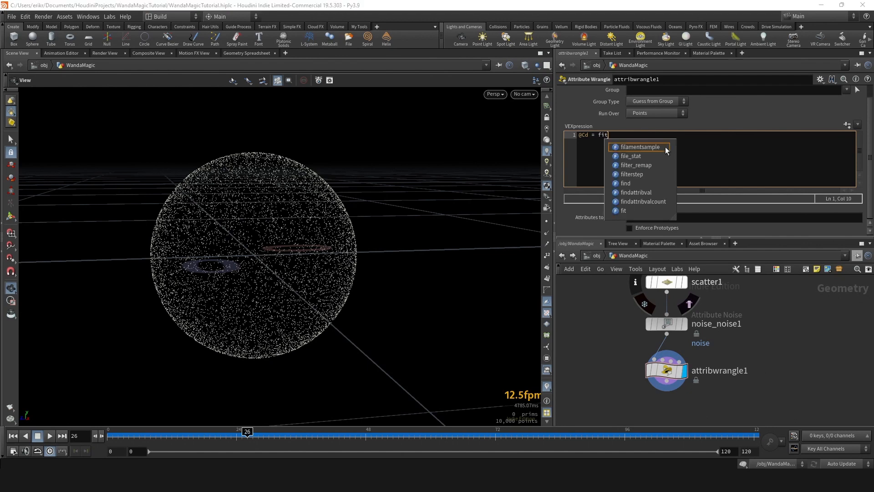
type("(nopis")
key("BackSpace")
key("BackSpace")
key("BackSpace")
key("BackSpace")
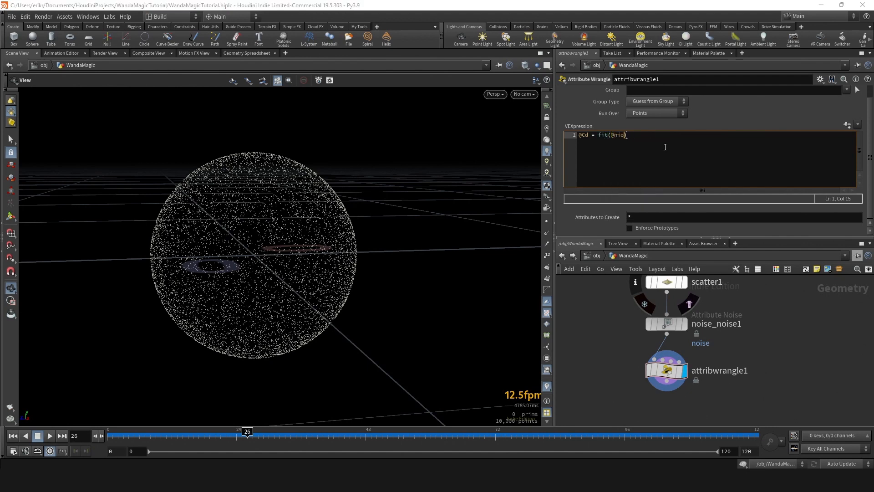
type("opi")
key("BackSpace")
key("BackSpace")
type("ise,")
type(" 0")
key("BackSpace")
type(".5, .6, 0, 1")
left_click_drag(337, 214, 400, 218)
left_click(711, 148)
key("Return")
key("Return")
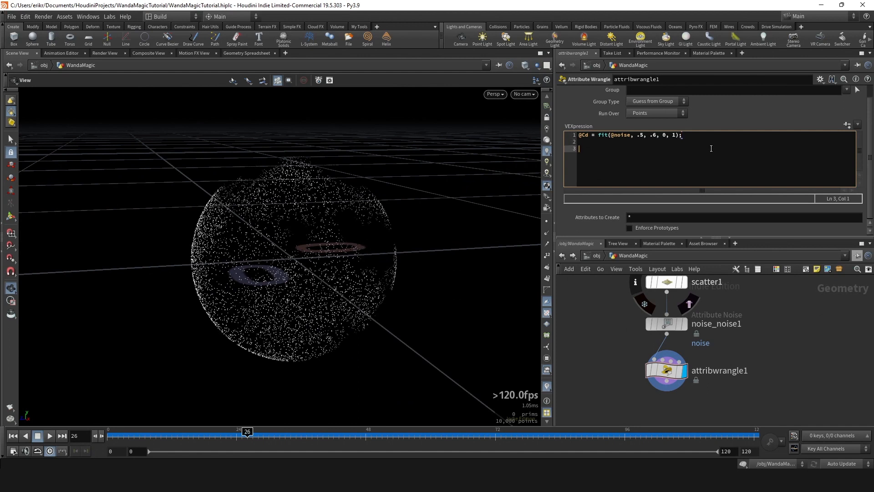
type("@Cd  =")
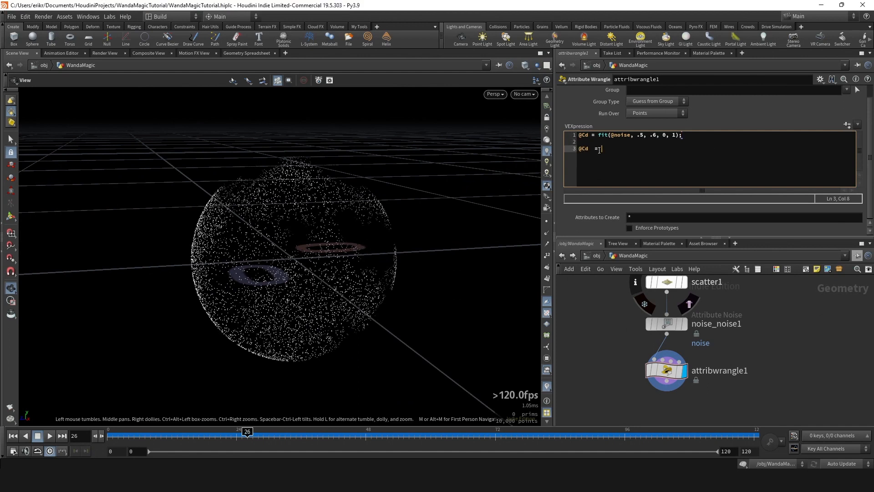
type("ch")
key("BackSpace")
key("BackSpace")
type("c")
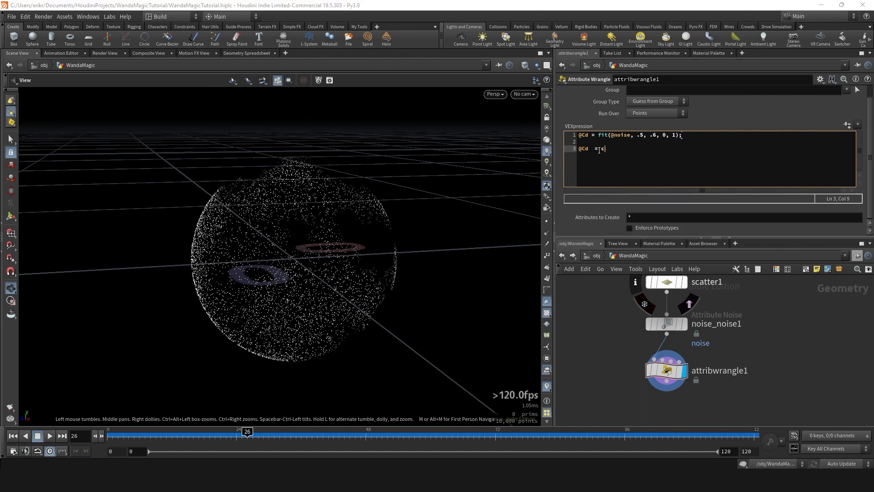
type("hramp")
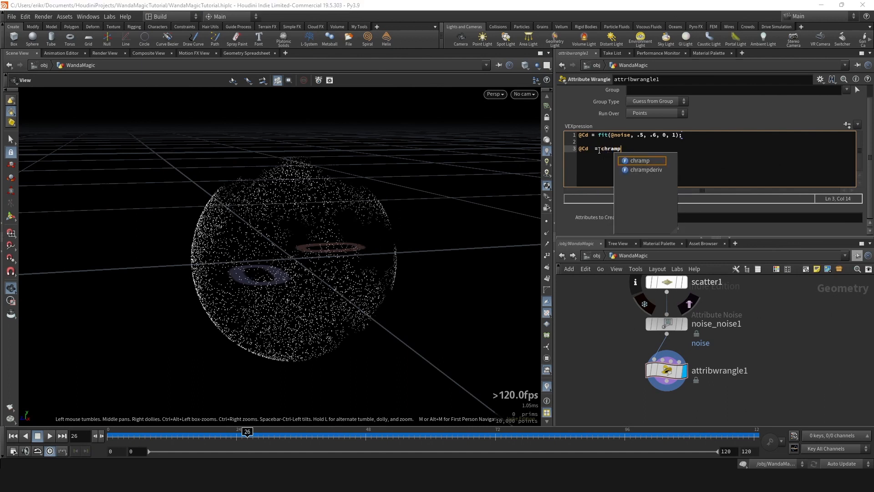
type("()")
type("\"")
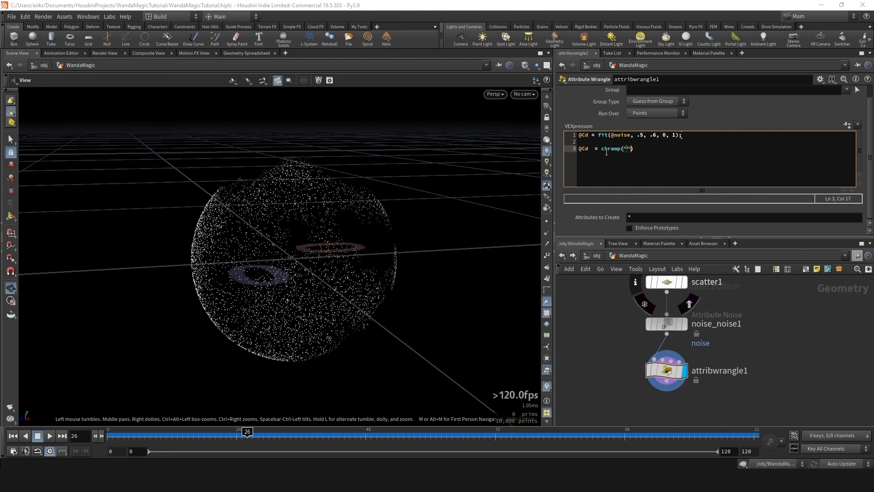
left_click(596, 146)
key("BackSpace")
left_click(628, 148)
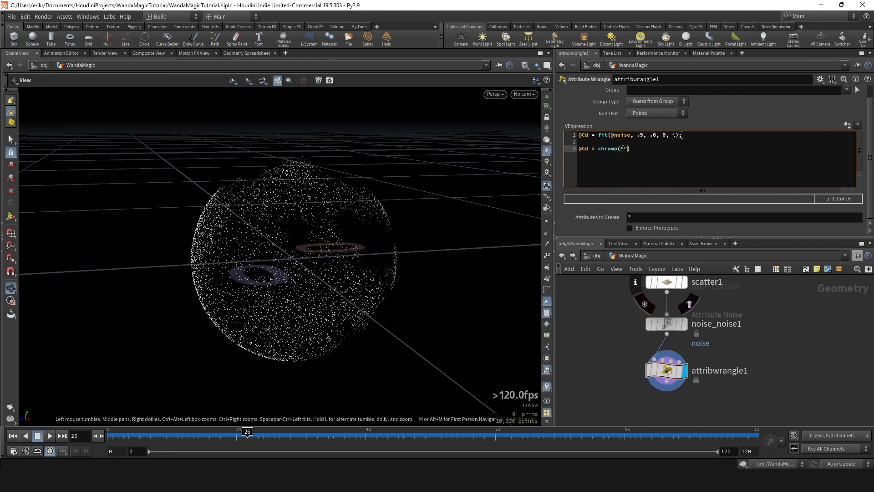
type("ramp\", @Cd);")
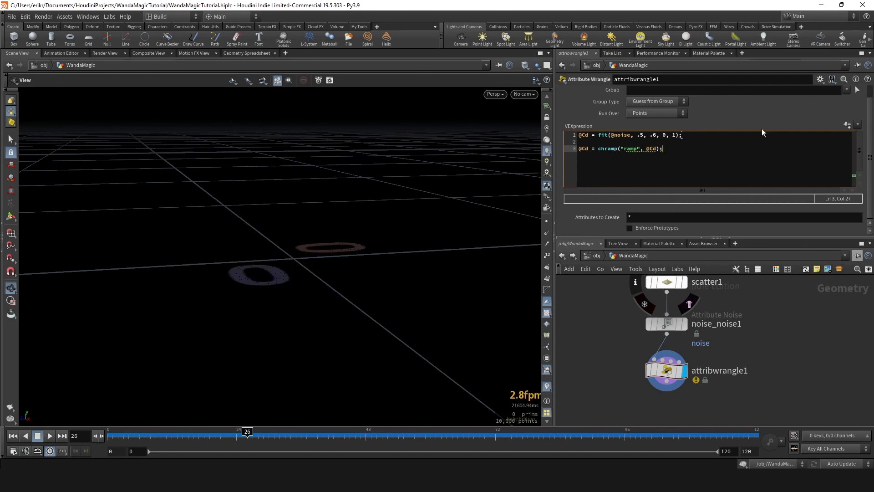
key("shift+Left")
key("shift+Left")
key("shift+Left")
type("@")
type("noise")
left_click(592, 136)
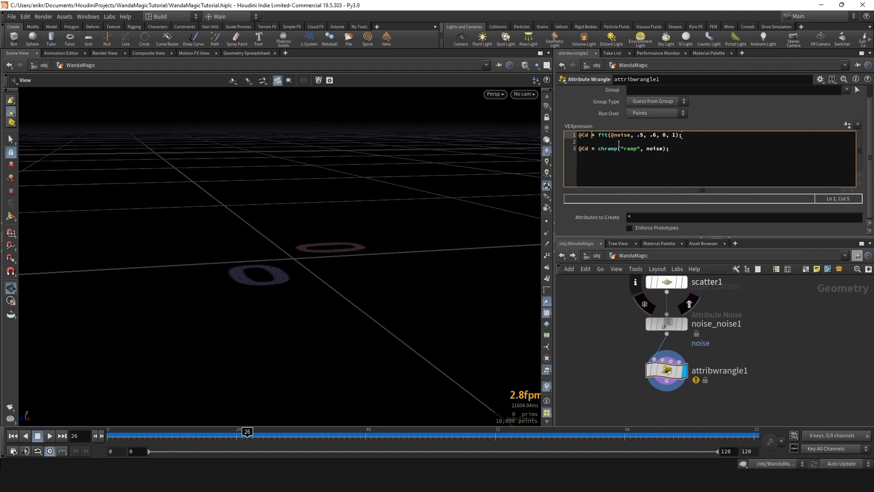
key("shift+Home")
type("float noise")
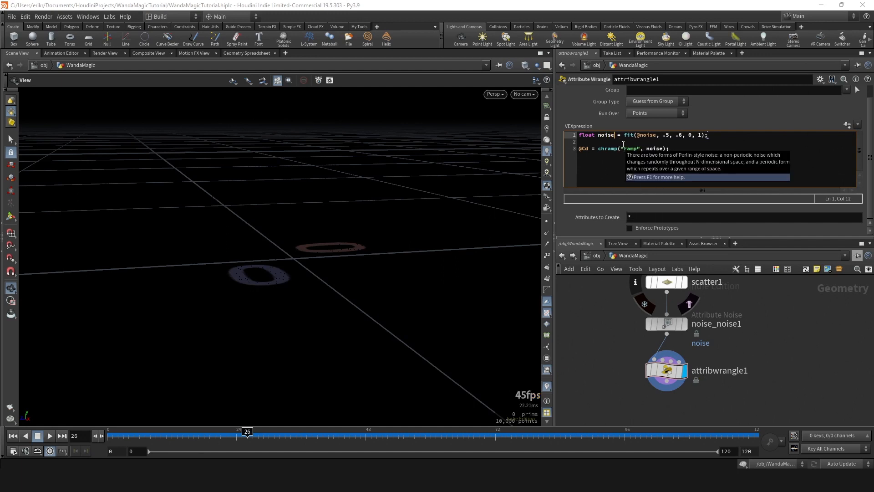
- Generate the wrangle's ramp parameter from the code and review how the noise variable feeds it
left_click(847, 124)
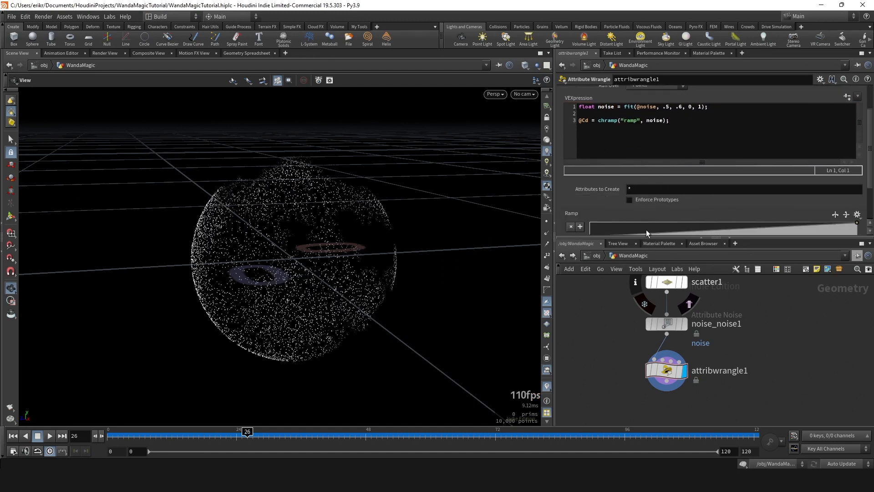
scroll(648, 230, "down", 3)
scroll(675, 209, "up", 3)
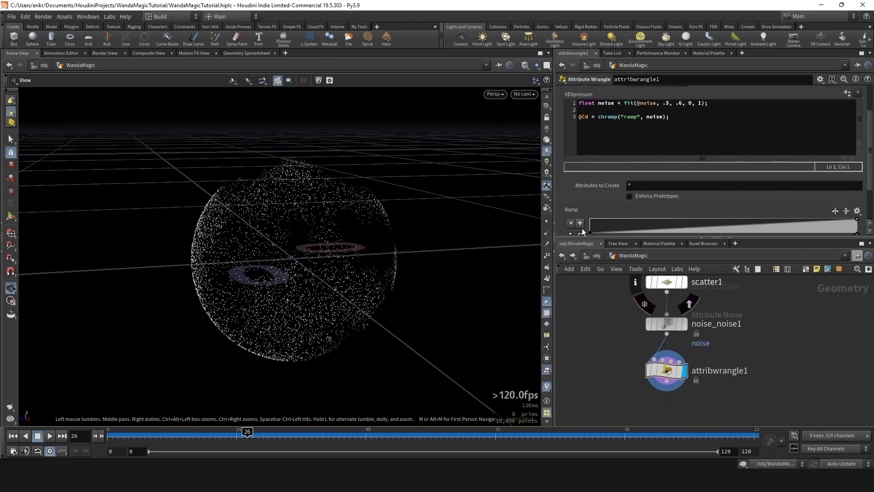
scroll(582, 230, "down", 2)
scroll(610, 184, "up", 3)
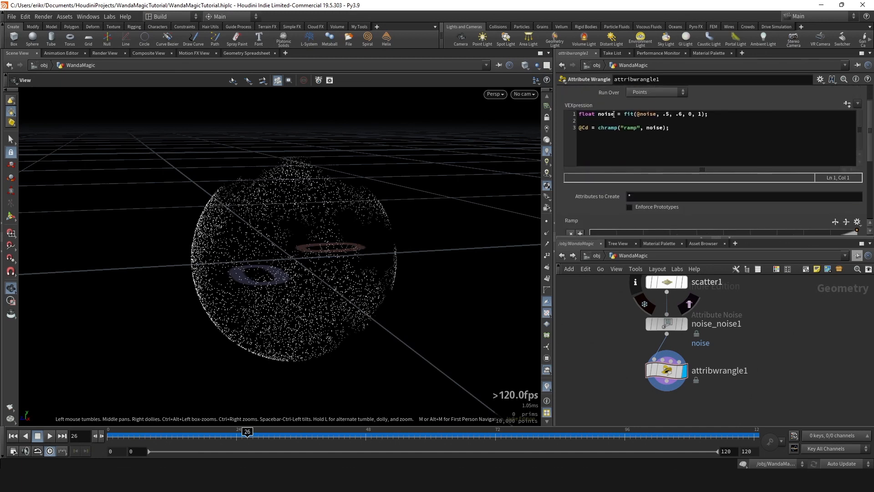
left_click_drag(614, 114, 566, 114)
left_click_drag(647, 129, 658, 129)
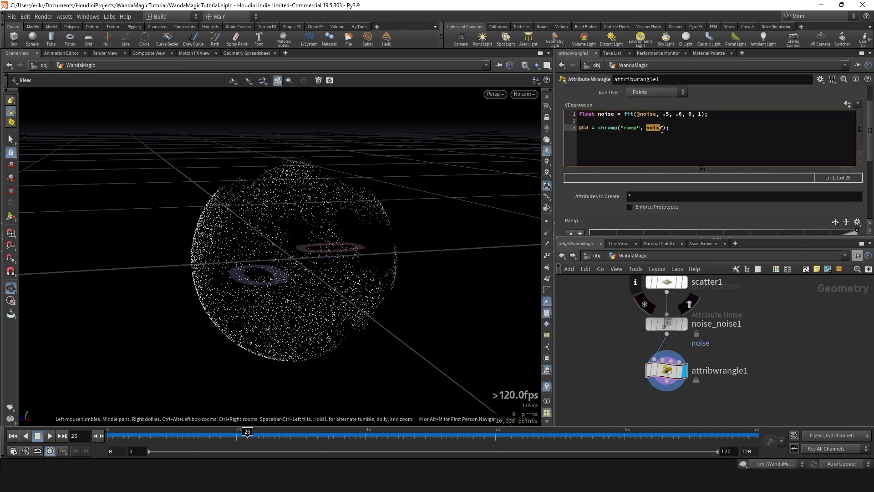
scroll(598, 159, "down", 4)
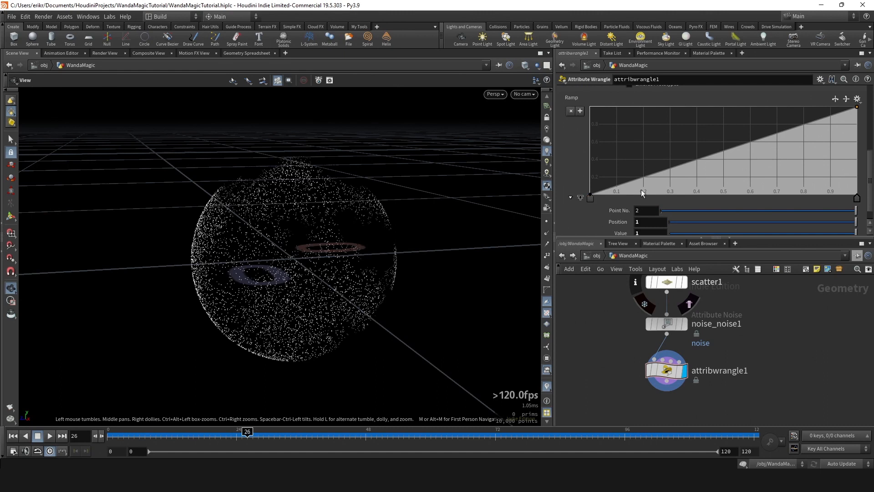
- Shape the ramp into a triangle, with value 1 near the middle and value 0 at both ends
left_click_drag(857, 199, 720, 195)
left_click_drag(805, 177, 857, 199)
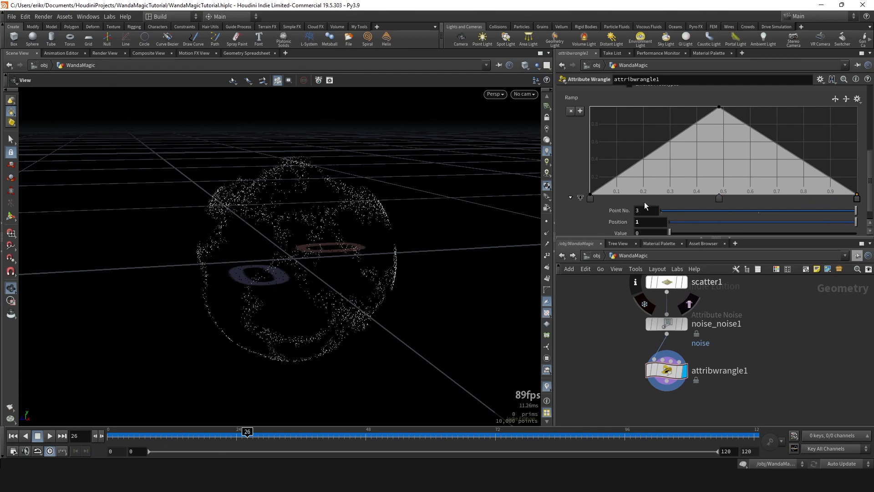
left_click(591, 200)
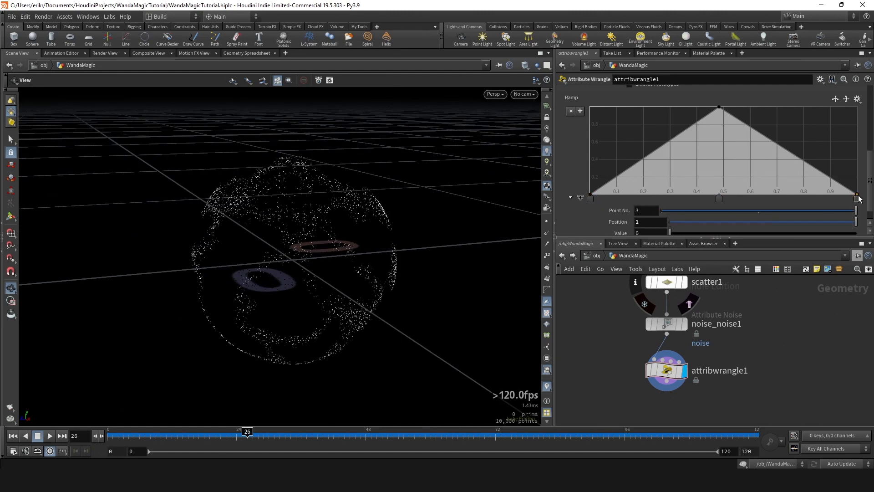
- Set the scatter1 node's Force Total Count to 100000 and inspect the denser pattern on the sphere
left_click_drag(321, 230, 218, 282)
scroll(753, 344, "down", 4)
scroll(738, 298, "up", 4)
left_click(676, 345)
left_click(644, 128)
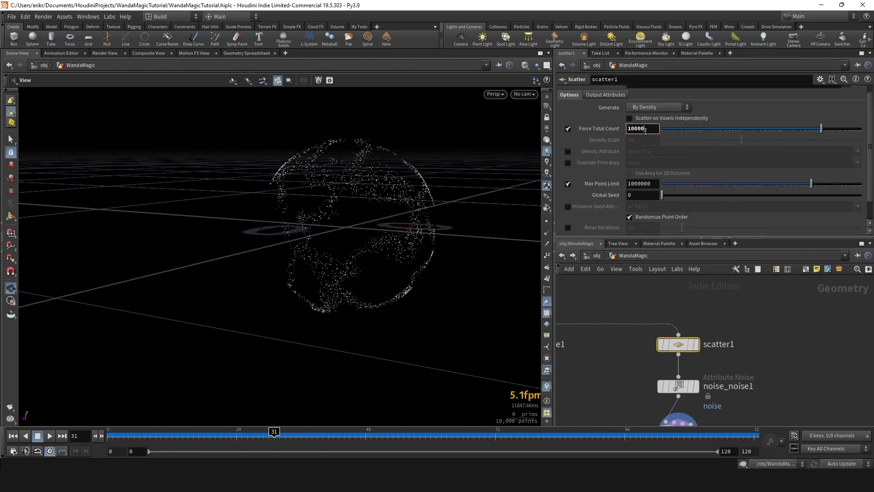
type("0")
key("Return")
left_click_drag(455, 232, 551, 228)
scroll(417, 191, "up", 3)
left_click_drag(417, 187, 432, 189)
scroll(788, 376, "down", 3)
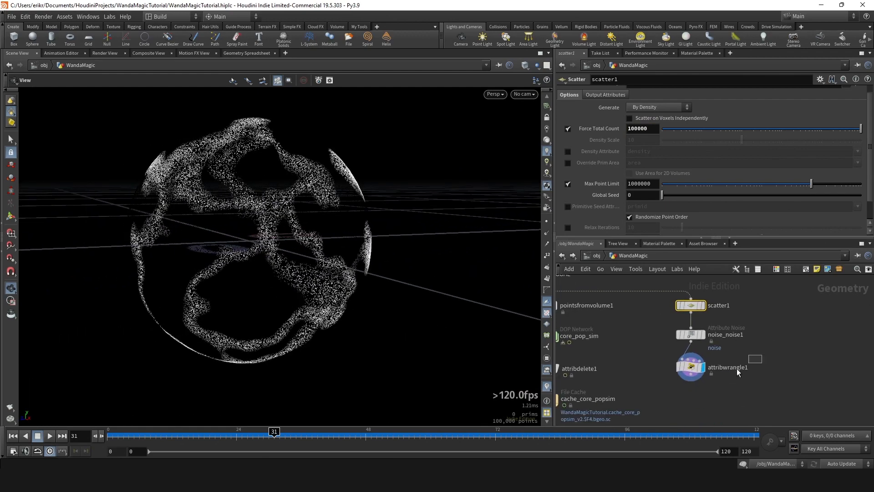
- Replace the .5 lower bound of the fit function in attribwrangle1 with ch("thresh")
left_click(690, 366)
left_click_drag(273, 252, 442, 241)
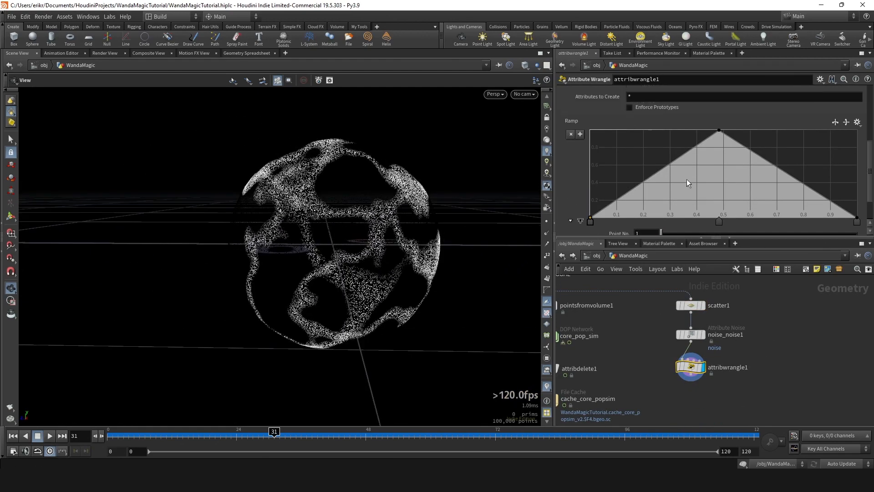
scroll(686, 179, "up", 5)
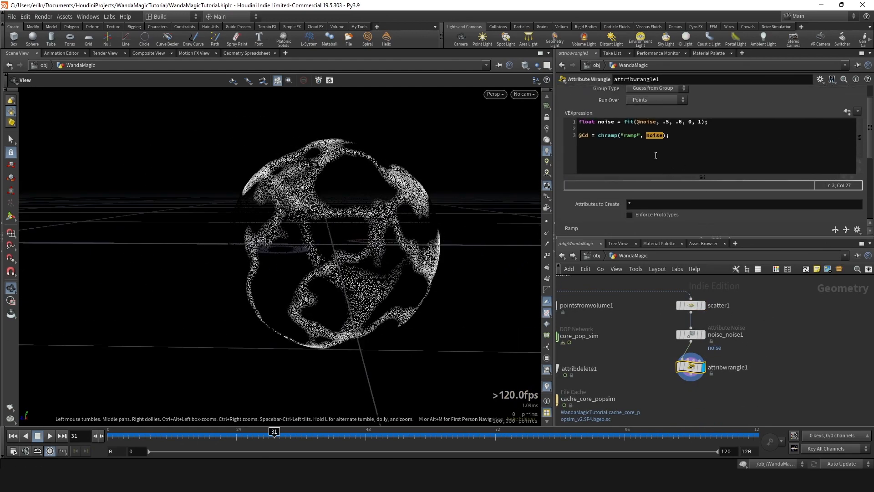
left_click(668, 121)
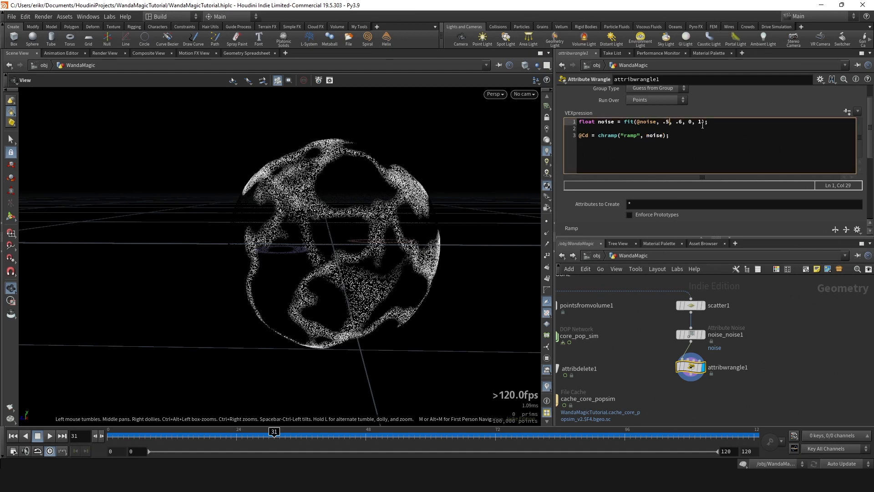
key("BackSpace")
key("BackSpace")
type("ch(\"thresh")
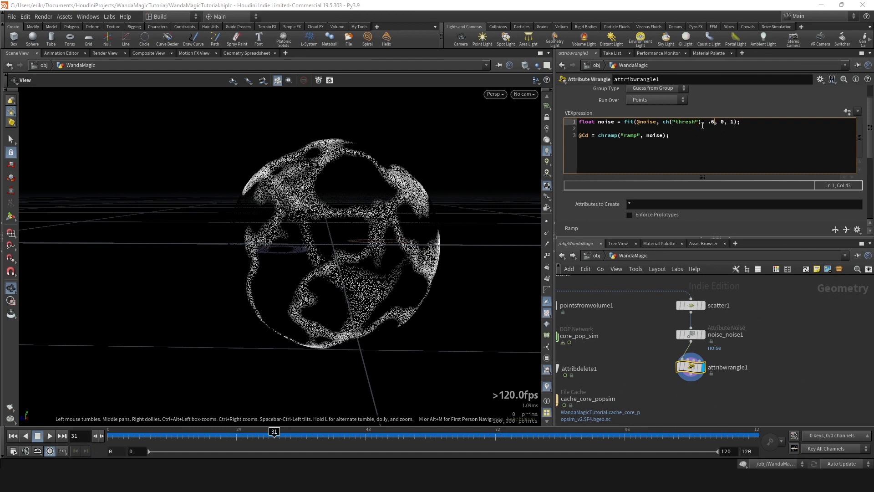
- Replace the .6 upper bound of the fit function with ch("thresh") + ch("width")
key("BackSpace")
key("Delete")
type("ch()")
key("Left")
type("\"thresh")
key("Right")
type("+ ch(\"width")
- Generate the Thresh and Width parameters from the code and set Thresh to 0.5 and Width to 0.1
left_click(847, 111)
scroll(689, 209, "down", 5)
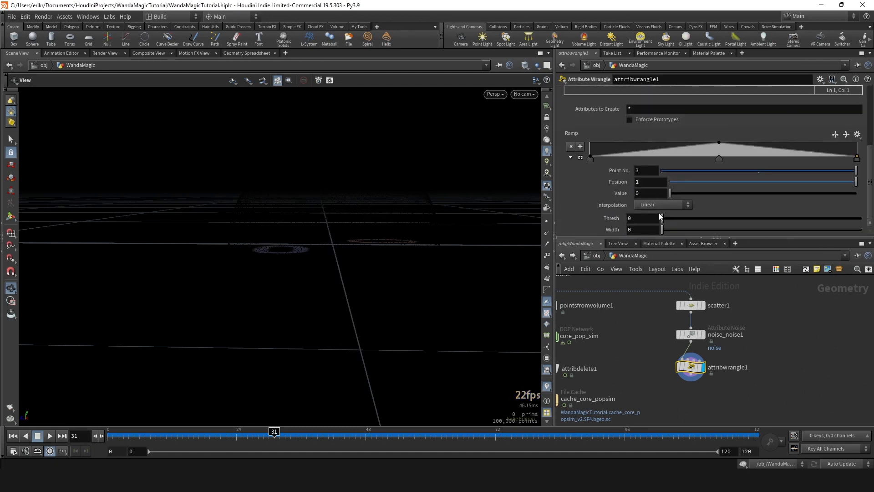
left_click_drag(662, 218, 726, 236)
left_click(736, 221)
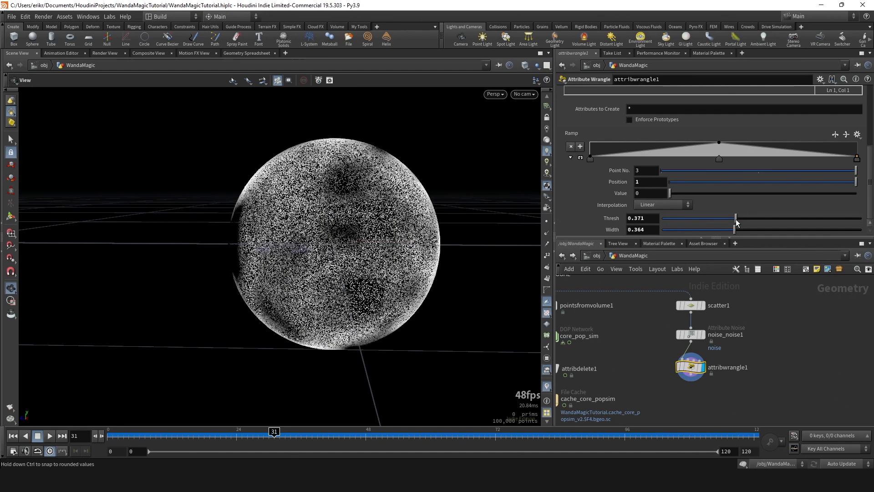
left_click(652, 222)
key("BackSpace")
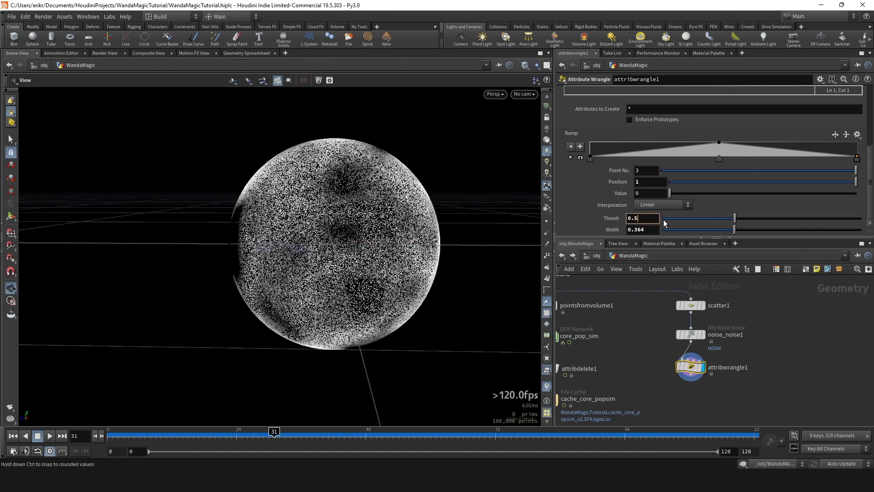
left_click(643, 229)
key("BackSpace")
key("BackSpace")
type("1")
key("Return")
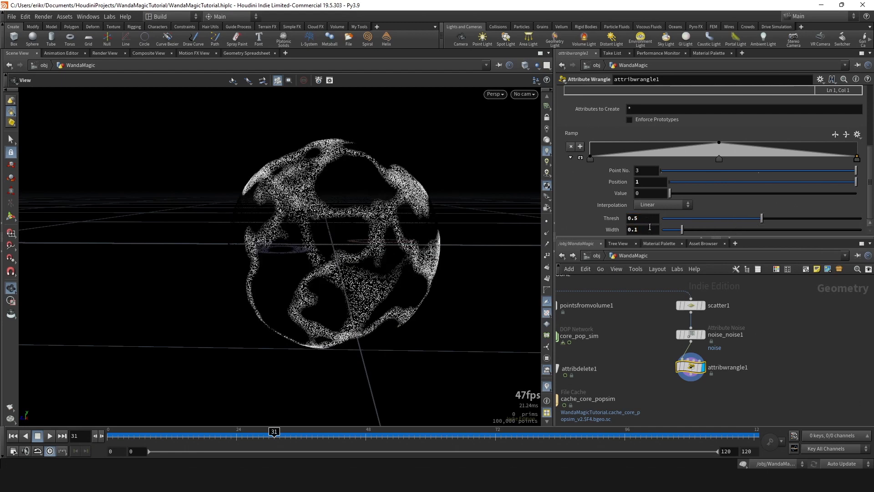
- Narrow the Width parameter to 0.018 and inspect the thin strings around the sphere
mouse_move(682, 230)
left_mouse_down()
mouse_move(671, 233)
mouse_move(691, 235)
mouse_move(652, 229)
mouse_move(685, 232)
mouse_move(666, 232)
left_mouse_up()
left_click_drag(494, 234, 460, 223)
mouse_move(668, 230)
left_mouse_down()
mouse_move(699, 235)
mouse_move(680, 238)
left_mouse_up()
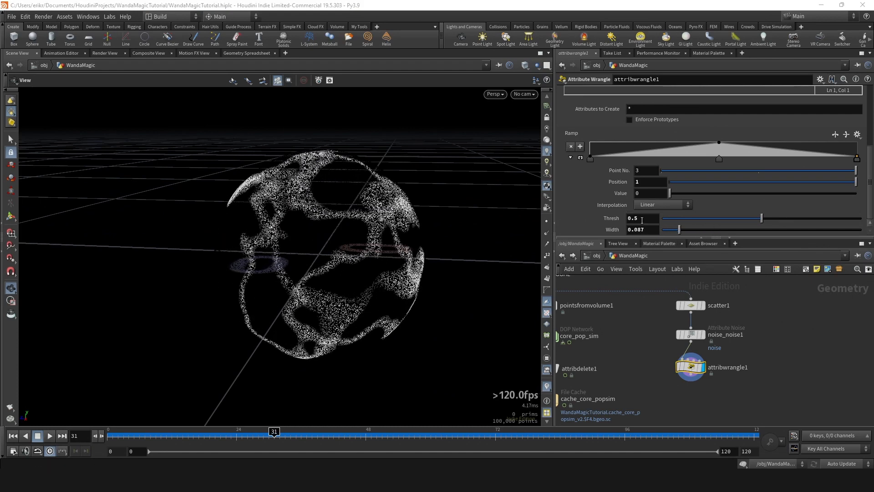
left_click_drag(679, 230, 674, 235)
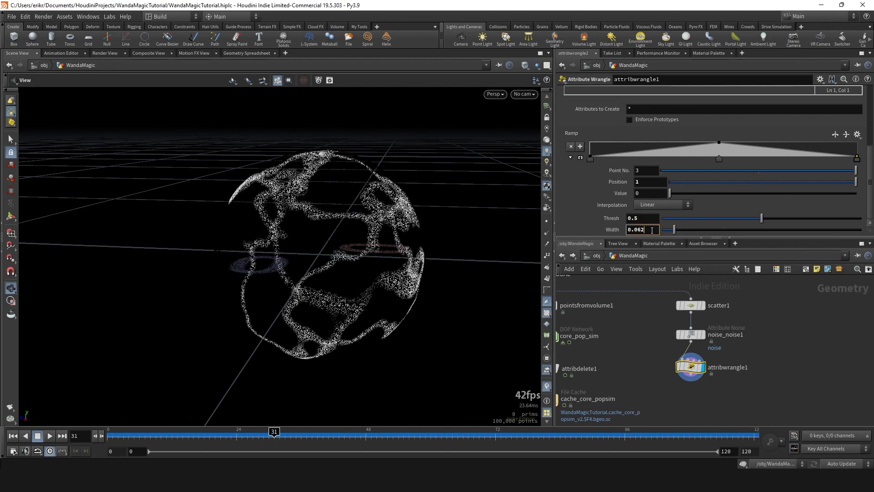
type("8")
key("Return")
left_click_drag(364, 230, 385, 242)
right_click_drag(385, 241, 486, 212)
left_click_drag(433, 231, 451, 257)
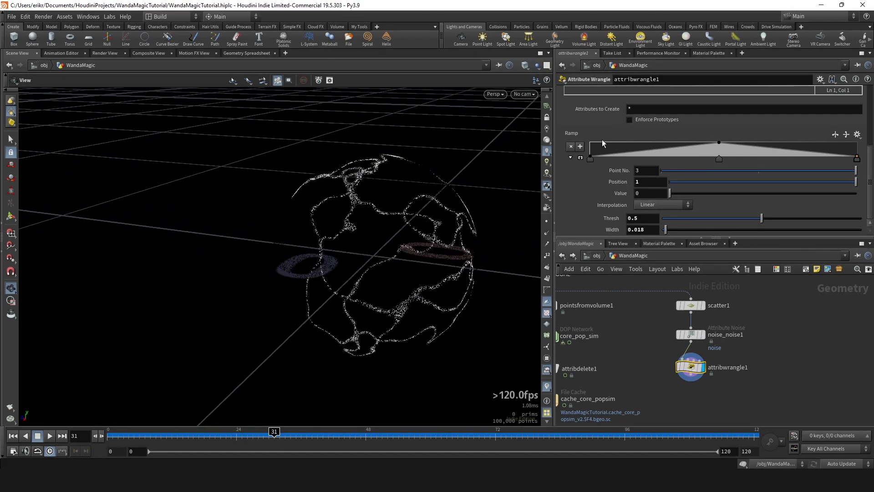
- Try shifting the ramp's middle point to about 0.33 and its end point inward, and undo both moves
left_click(580, 158)
left_click_drag(719, 158, 678, 158)
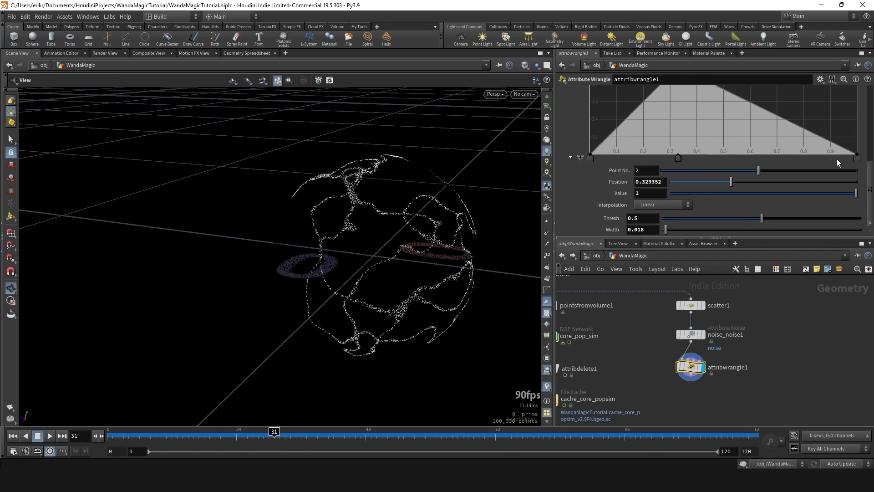
left_click_drag(857, 158, 834, 159)
key("ctrl+z")
key("ctrl+z")
- Rename the attribwrangle1 node to string_noise
left_click_drag(455, 244, 423, 250)
right_click_drag(440, 249, 431, 262)
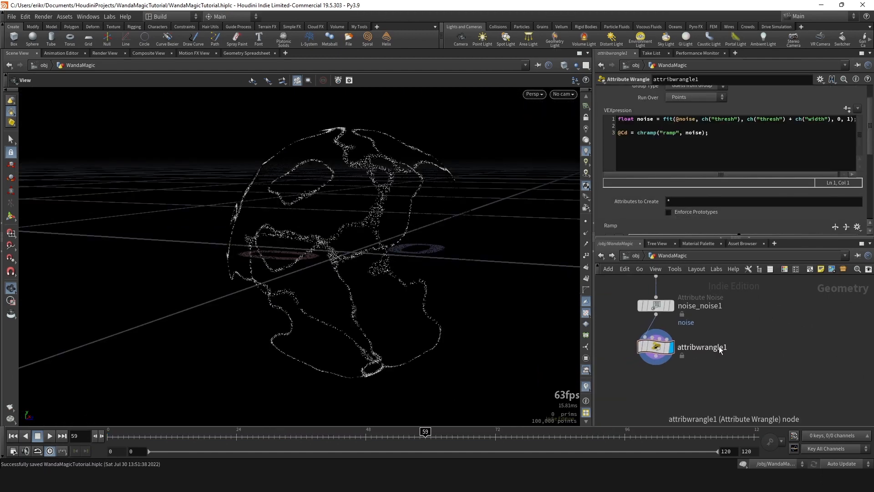
double_click(718, 347)
type("string_")
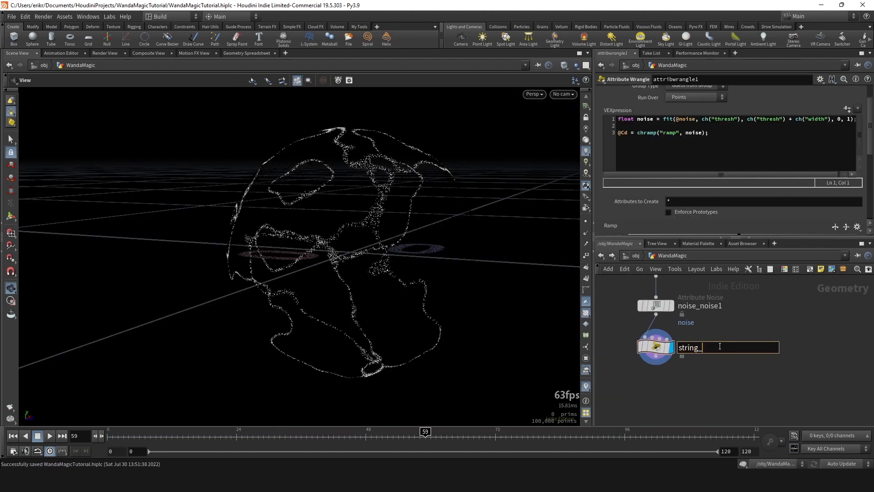
type("noise")
key("Return")
- Raise the scatter1 node's Force Total Count to 1000000 and inspect the denser strings
left_click_drag(430, 264, 501, 236)
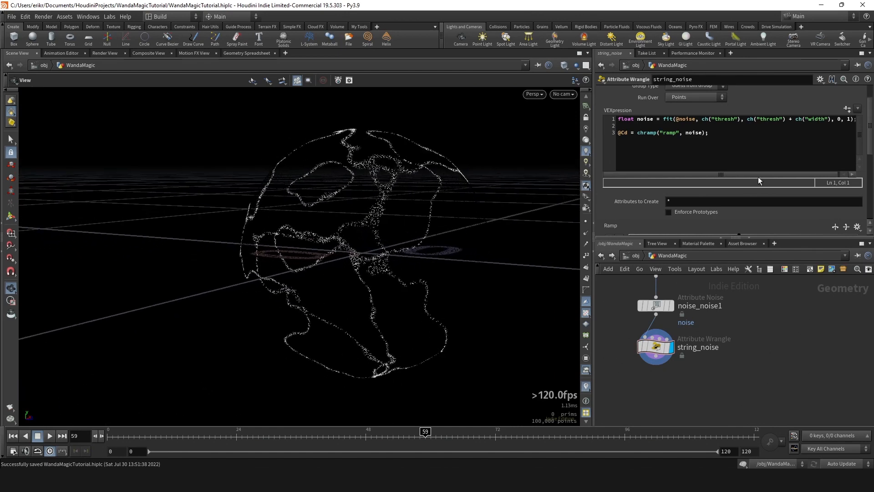
left_click(674, 309)
middle_click_drag(691, 299, 694, 324)
left_click(658, 290)
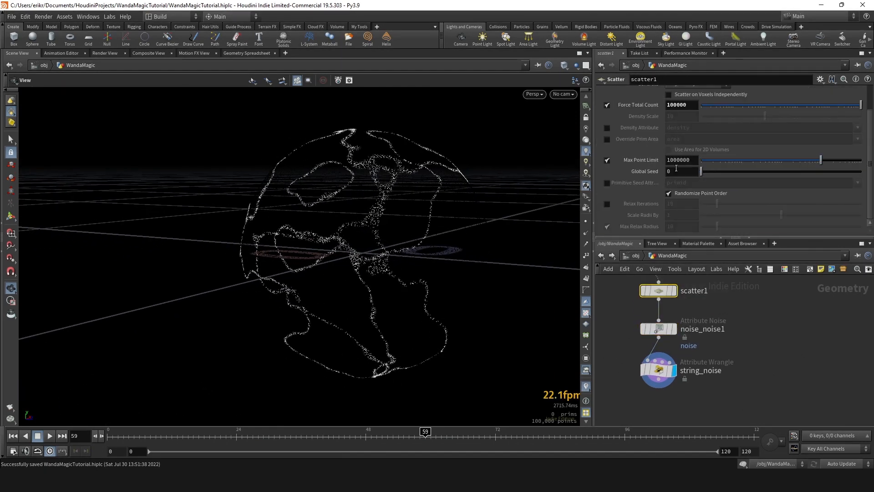
key("Return")
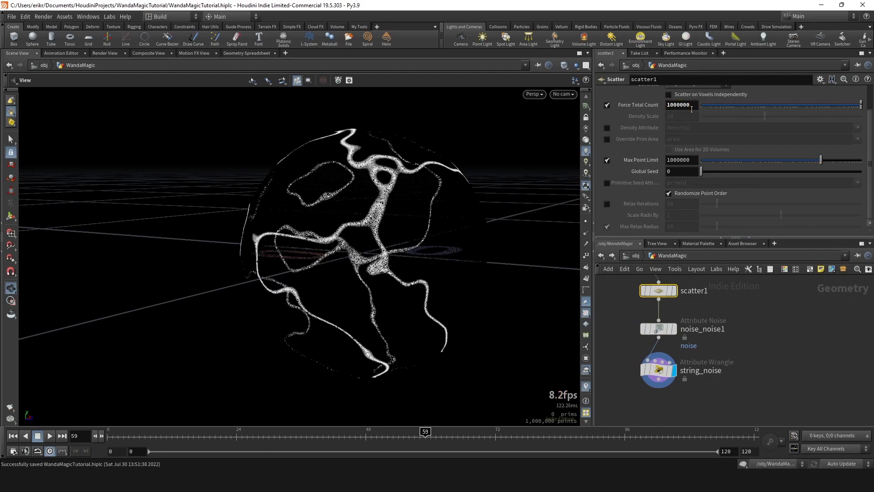
left_click_drag(501, 255, 248, 168)
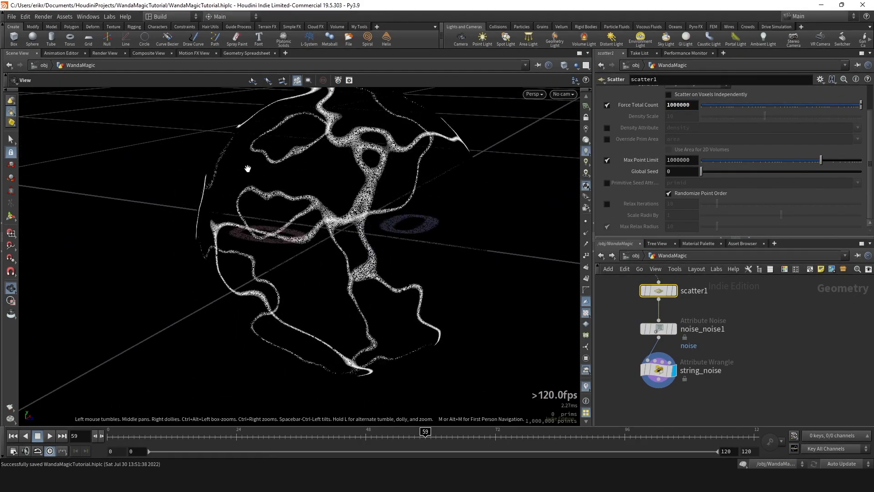
left_click_drag(328, 206, 351, 215)
- Set the Element Size of noise_noise1 to 0.2, comparing it with the previous size through undo and redo
left_click(664, 330)
left_click_drag(283, 220, 346, 201)
scroll(669, 175, "down", 5)
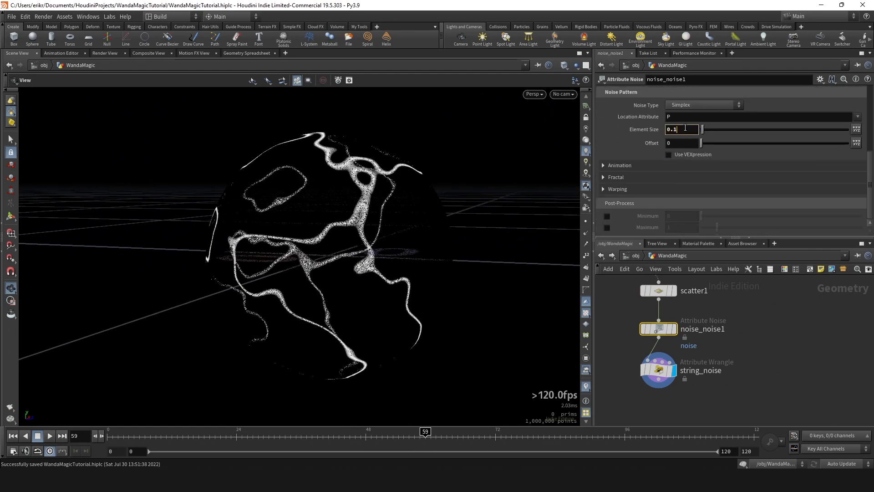
key("Return")
scroll(383, 242, "down", 3)
key("ctrl+z")
left_click_drag(380, 242, 341, 214)
key("ctrl+shift+z")
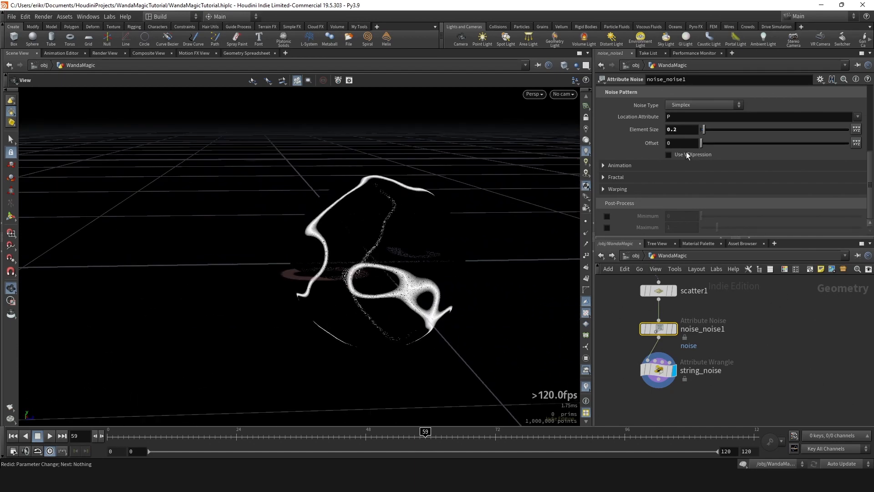
- Enable Animate Noise on noise_noise1 and preview the moving strings by scrubbing and playing the timeline
left_click(626, 165)
left_click(696, 178)
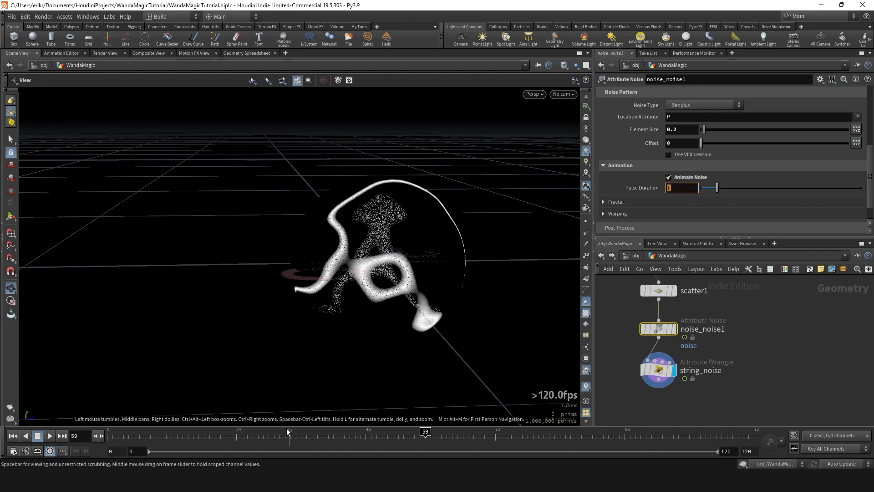
left_click(327, 434)
left_click_drag(328, 434, 350, 433)
left_click(50, 436)
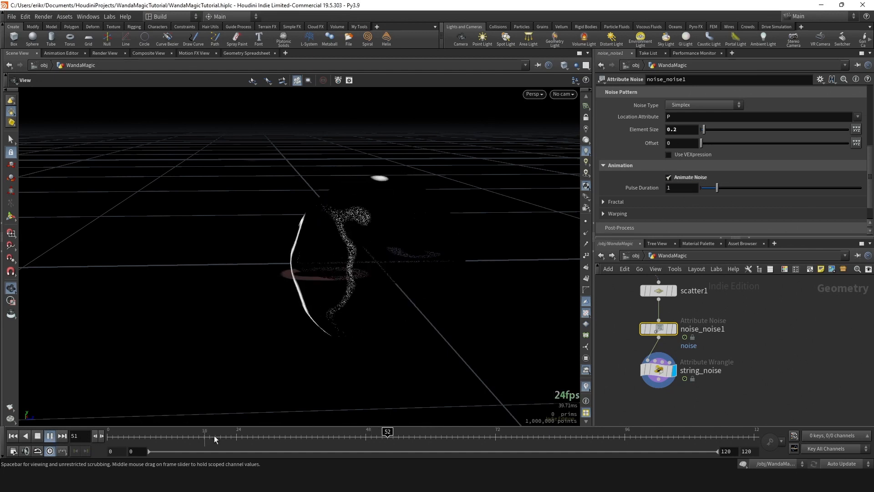
left_click(318, 435)
- Set the noise animation's Pulse Duration to .3 and play back the result
double_click(682, 187)
type(".3")
key("Return")
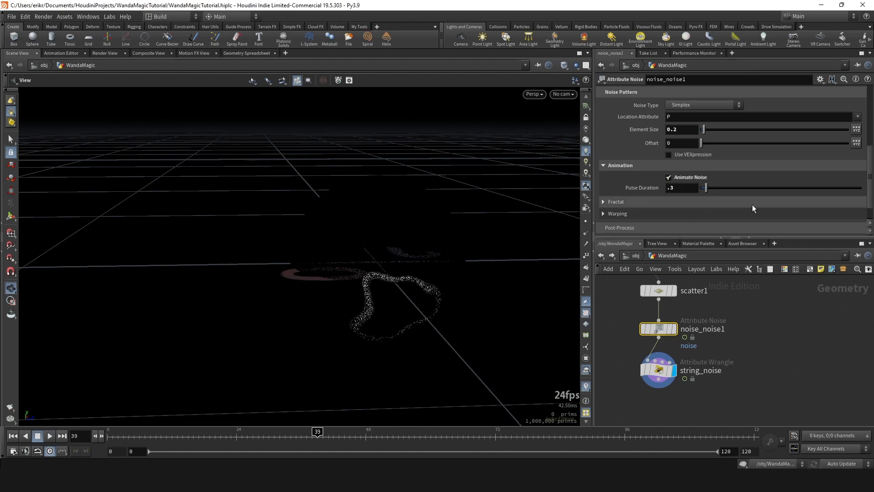
left_click(53, 436)
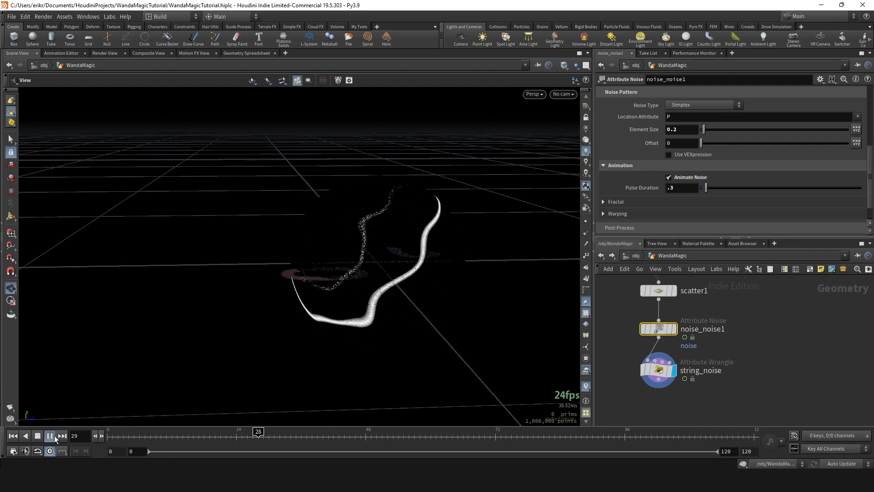
left_click(54, 435)
scroll(658, 205, "down", 1)
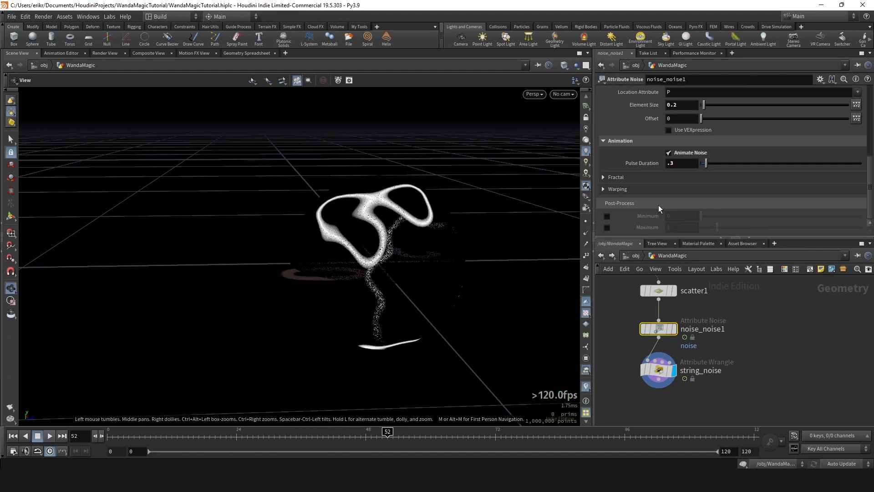
- Try a Fractal Roughness of 0.279 on noise_noise1, comparing it with the previous value through undo and redo
left_click(613, 178)
scroll(658, 168, "down", 2)
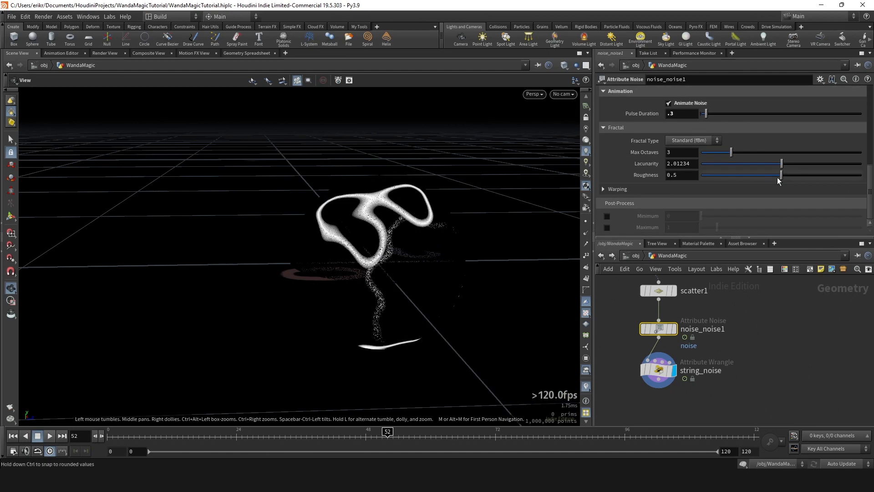
left_click_drag(778, 177, 745, 177)
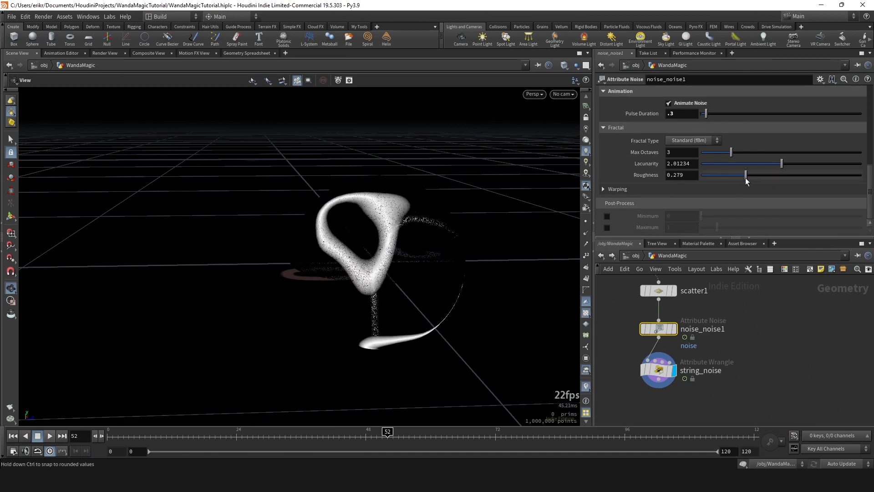
key("ctrl+z")
left_click_drag(363, 237, 512, 275)
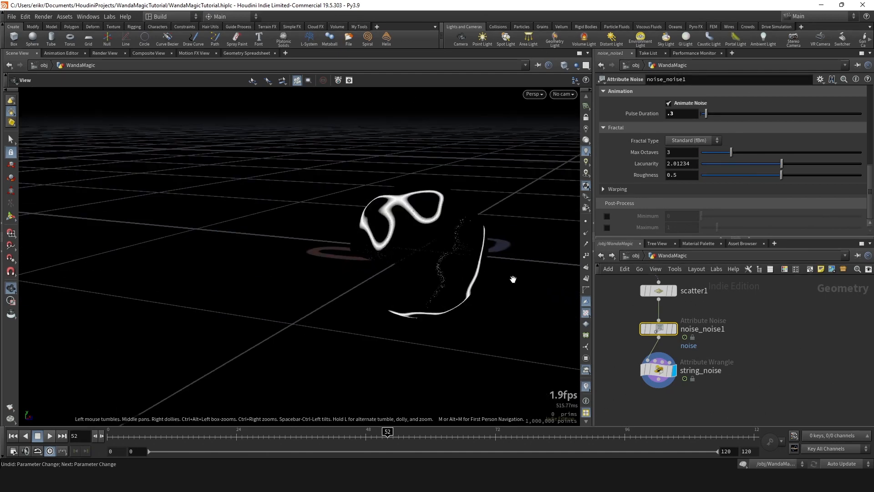
key("ctrl+y")
key("ctrl+z")
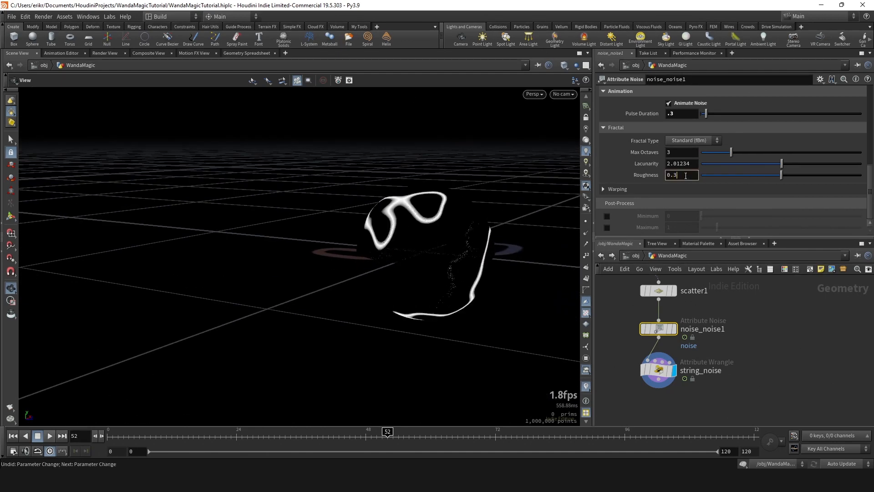
- Try a Roughness of 0.3 on noise_noise1, compare the string shapes, and set Roughness to 0.4
key("Return")
left_click_drag(434, 189, 296, 184)
key("ctrl+z")
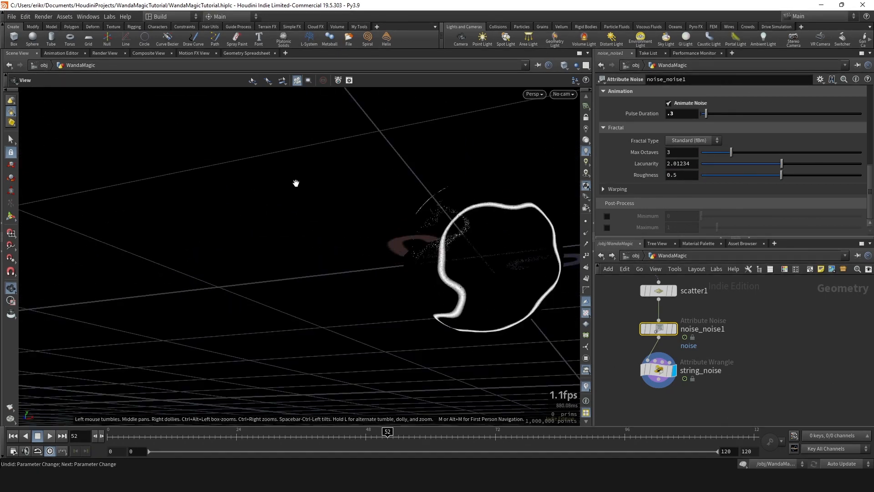
key("ctrl+y")
left_click_drag(475, 221, 459, 255)
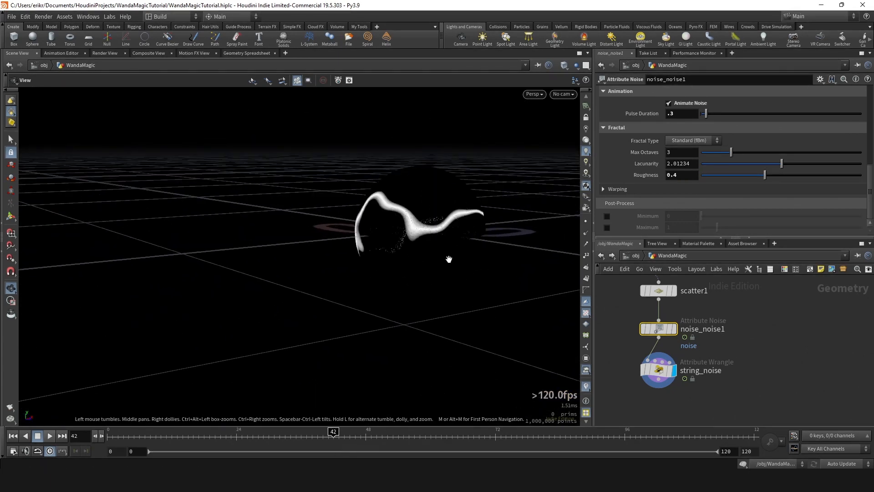
- Set the viewport background's Color Scheme to Light and inspect the black points on the sphere
key("d")
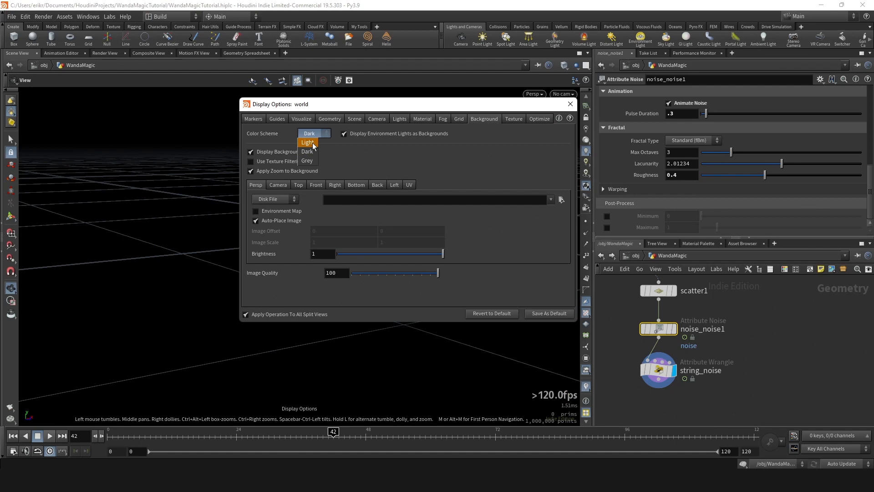
left_click(313, 142)
left_click(570, 104)
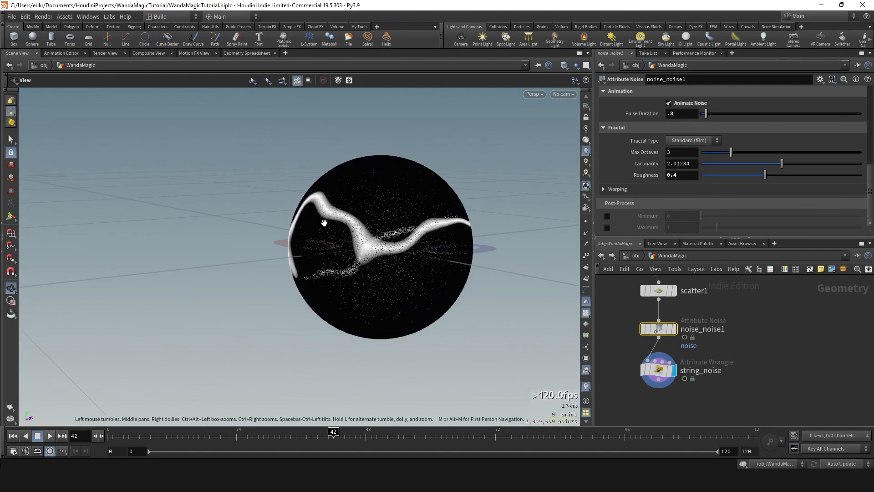
left_click_drag(324, 223, 346, 255)
left_click(658, 370)
left_click(776, 157)
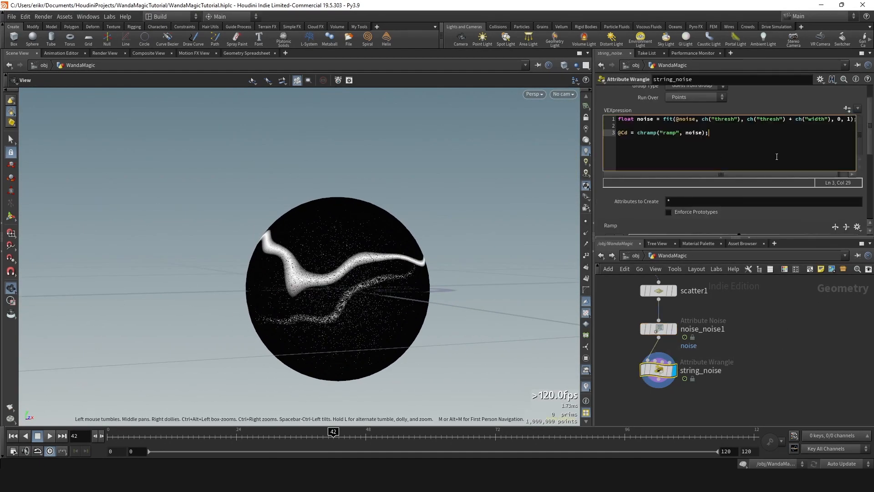
key("Return")
type("{")
key("Return")
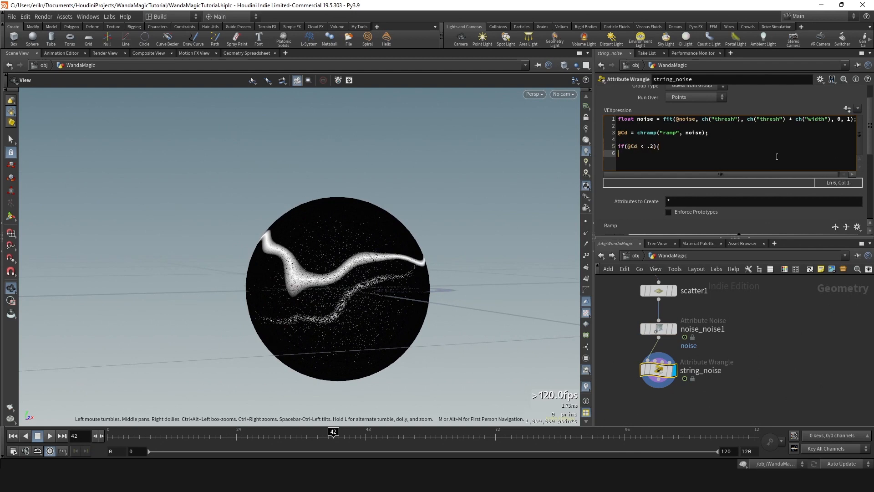
key("Up")
key("Tab")
type("ra")
key("BackSpace")
type("e")
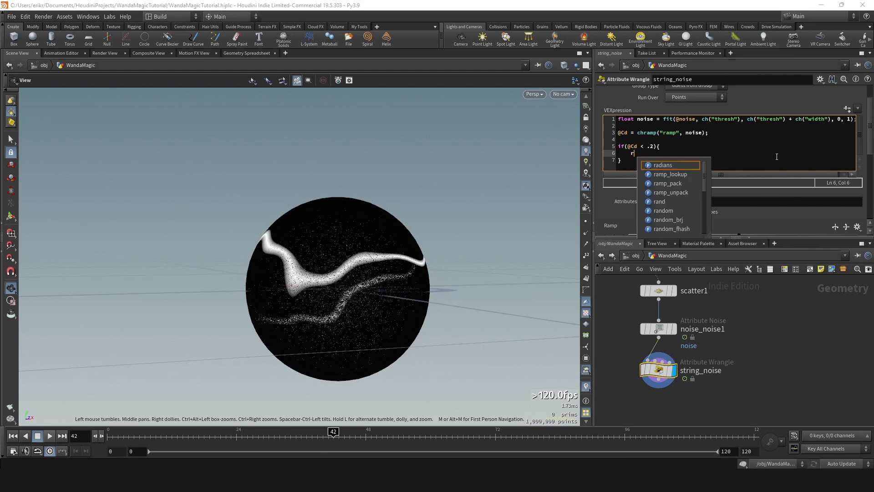
type("move")
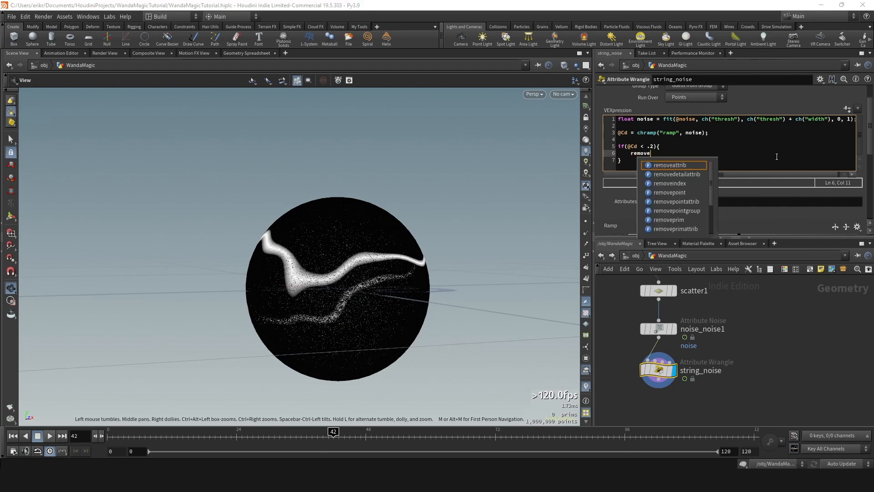
type("point(0, @ptnum);")
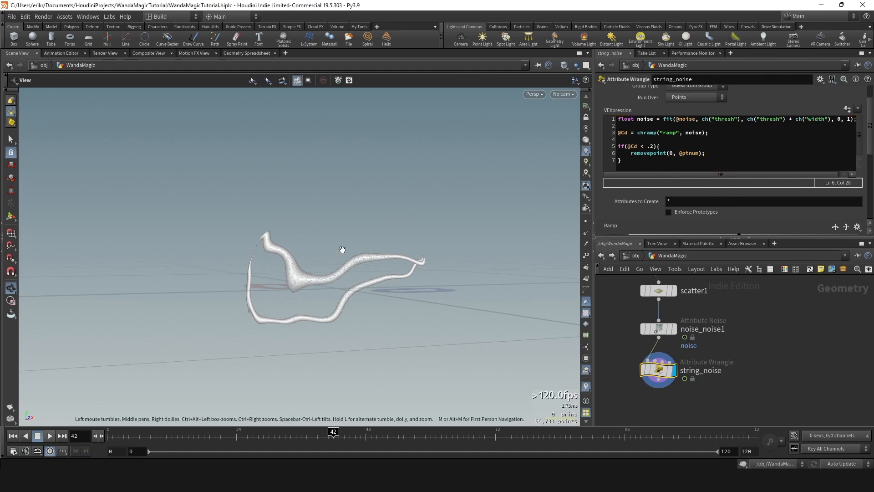
left_click_drag(341, 248, 556, 216)
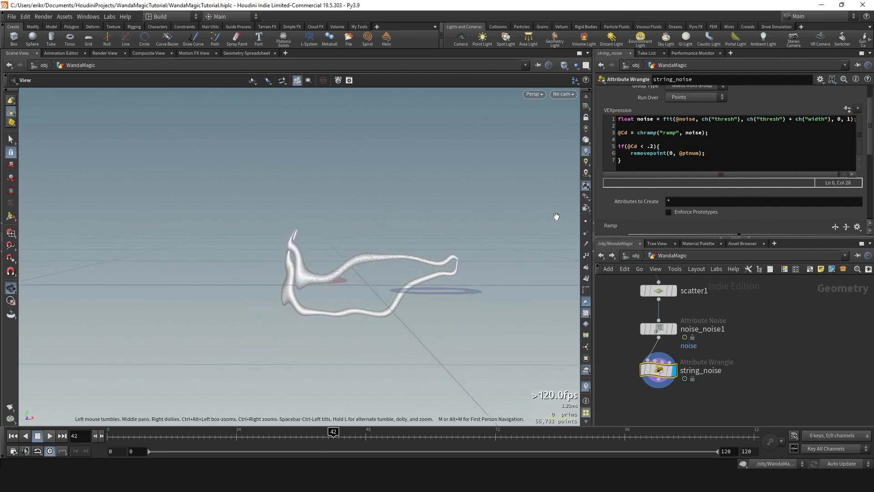
- Inspect the remaining string points from another angle and at different frames of the animation
left_click_drag(365, 281, 501, 277)
left_click_drag(277, 438, 392, 433)
scroll(701, 305, "down", 2)
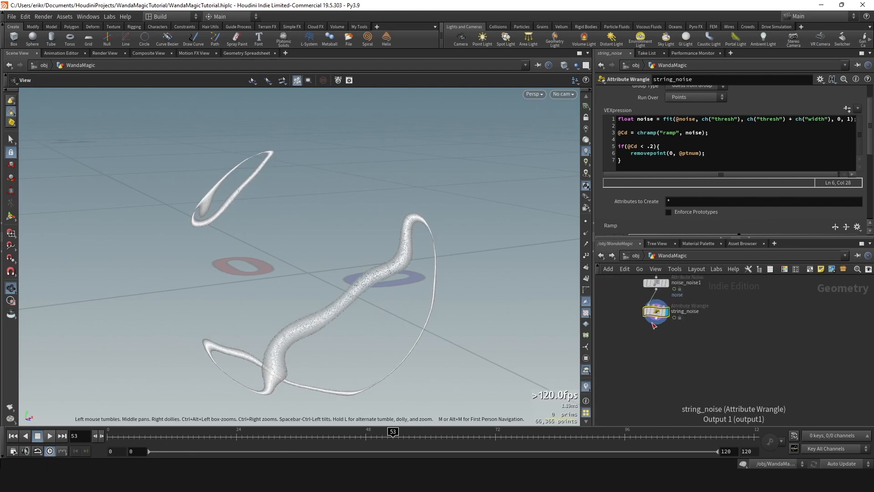
scroll(671, 322, "up", 2)
left_click(650, 319)
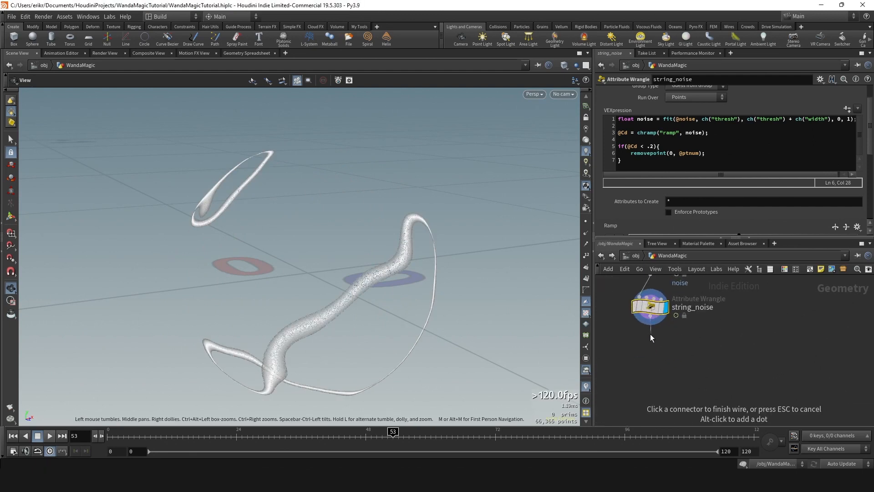
scroll(476, 336, "down", 3)
left_click_drag(255, 432, 306, 432)
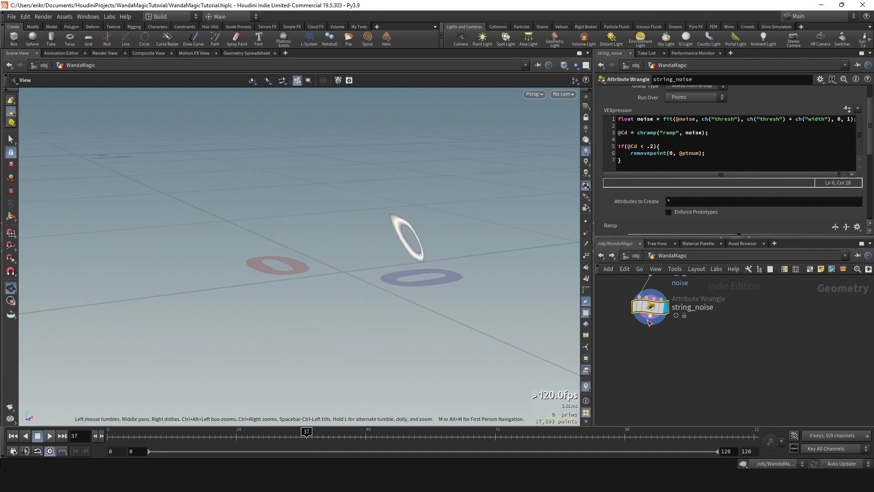
- Add an Attribute Wrangle connected below string_noise and make it the displayed node
key("Tab")
key("Return")
left_click(653, 339)
left_click(666, 349)
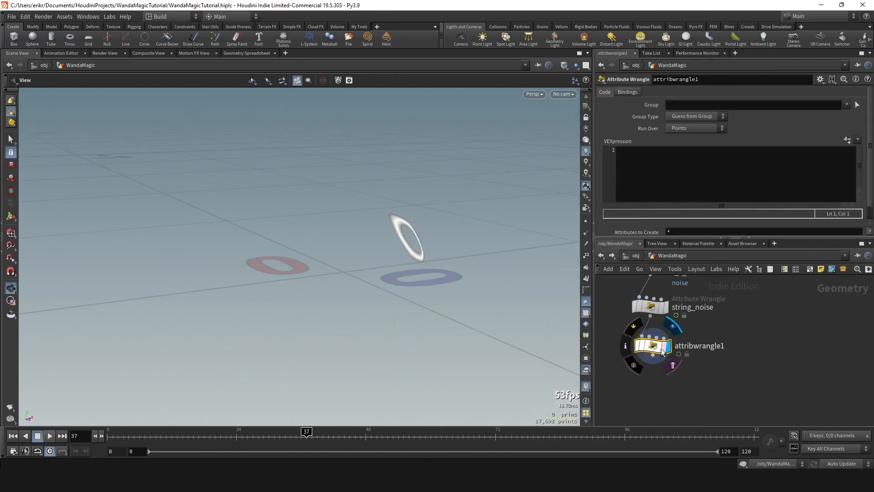
- Rename the new Attribute Wrangle node as set_rand_frame
left_click(688, 350)
type("set_rand_")
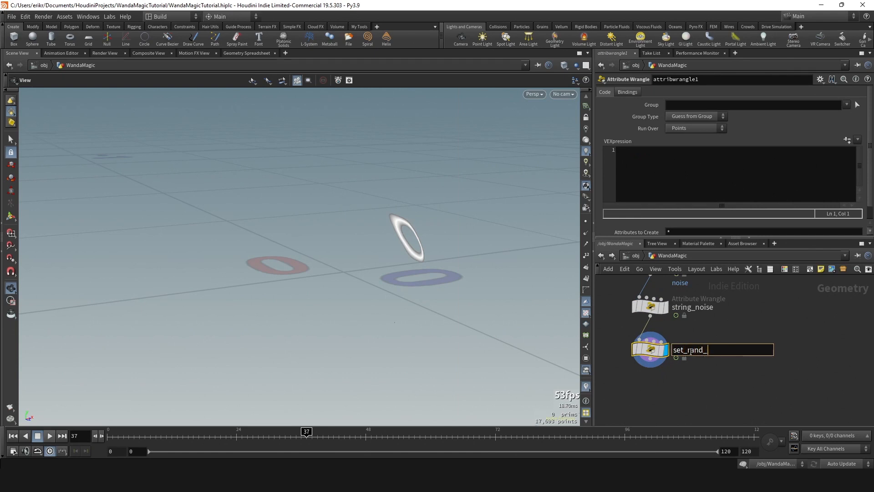
type("farme")
key("Return")
left_click(690, 351)
left_click_drag(714, 351, 757, 341)
key("BackSpace")
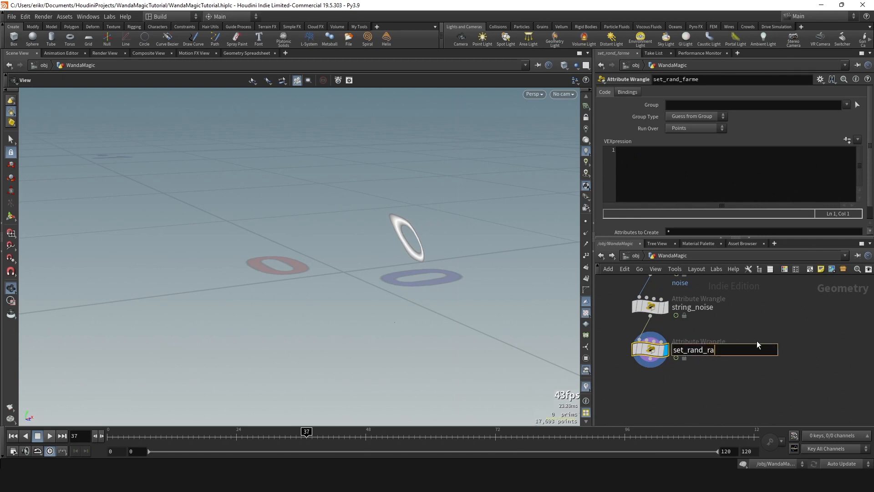
key("BackSpace")
type("rame")
key("Return")
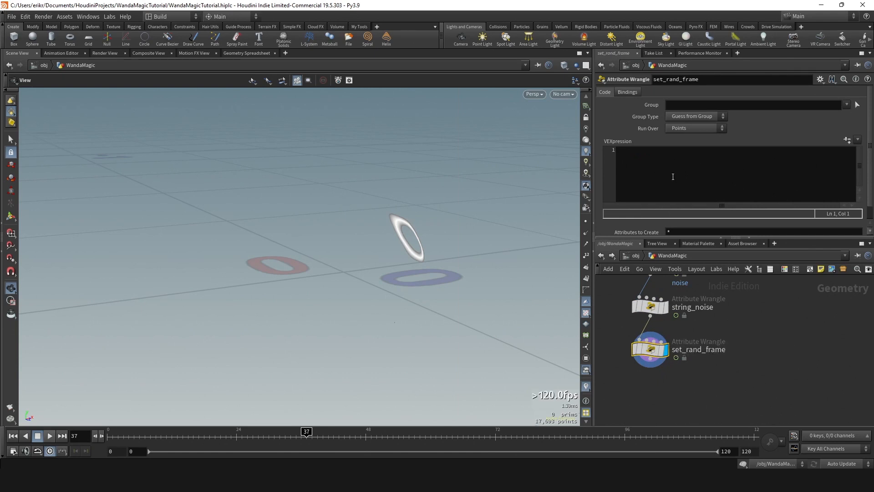
- Set the viewport background's Color Scheme to Dark
left_click(676, 181)
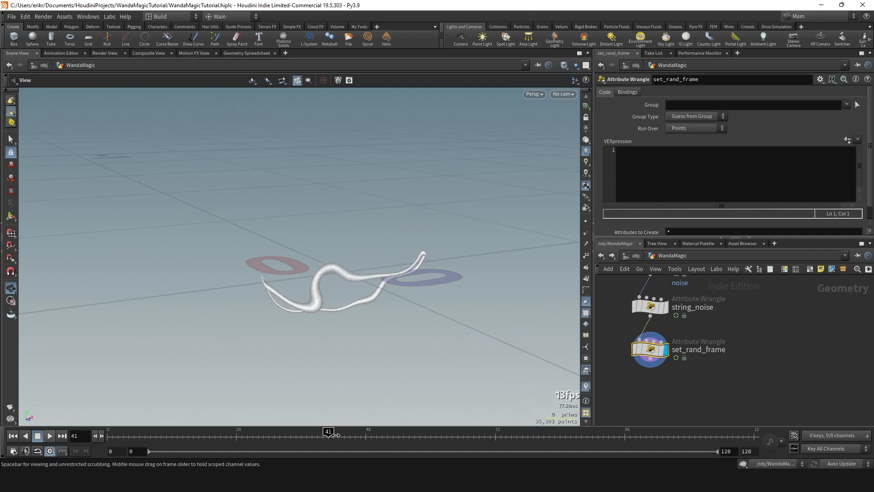
key("d")
left_click(307, 151)
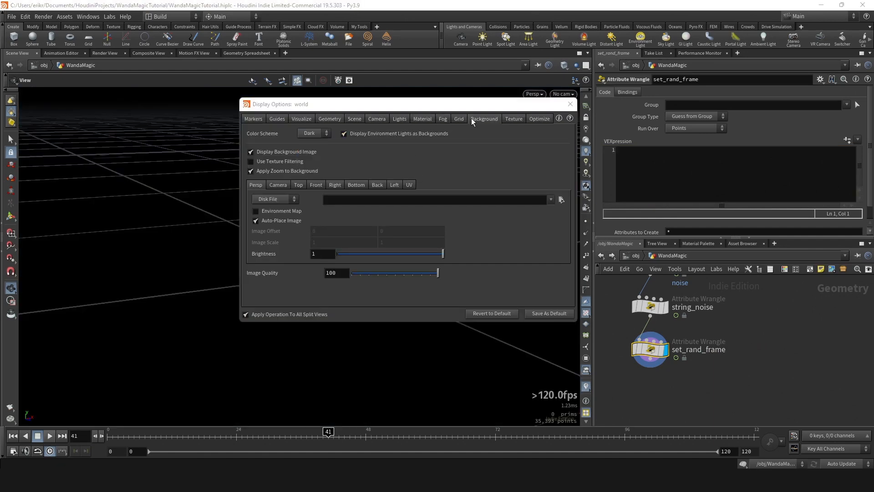
left_click(570, 103)
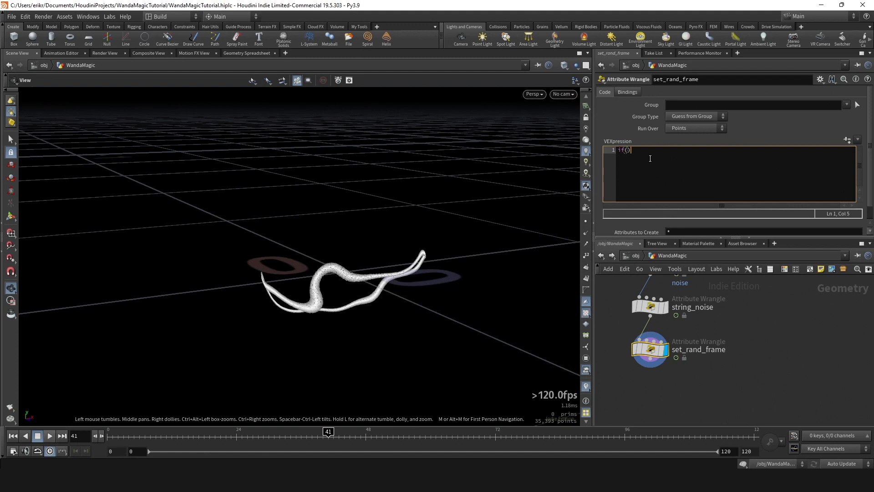
type("d()")
left_click(662, 152)
type("chf(")
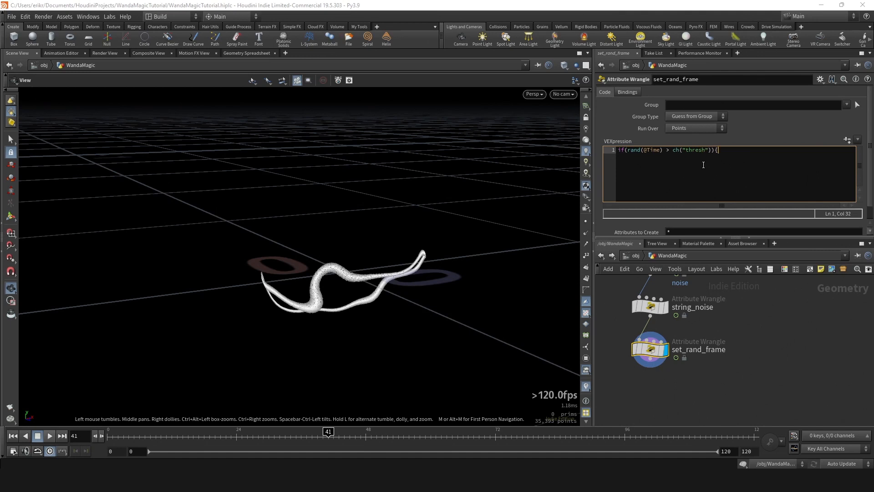
key("Return")
type("removep")
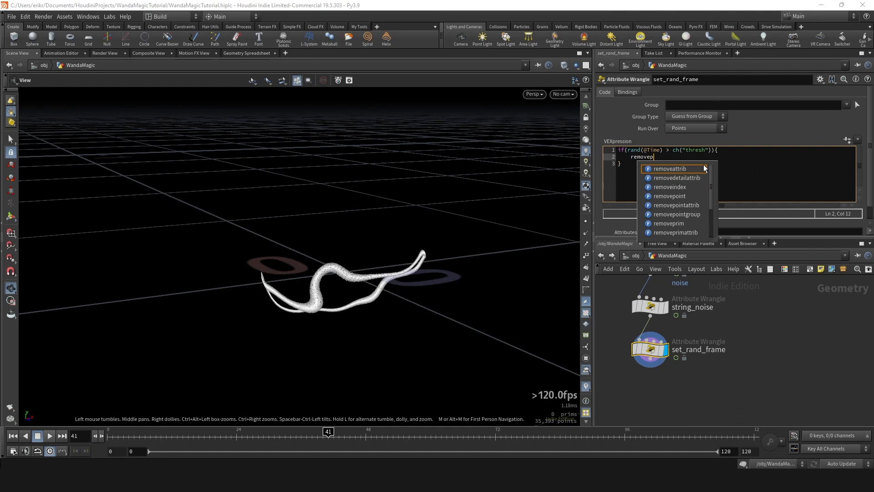
key("Return")
type("()")
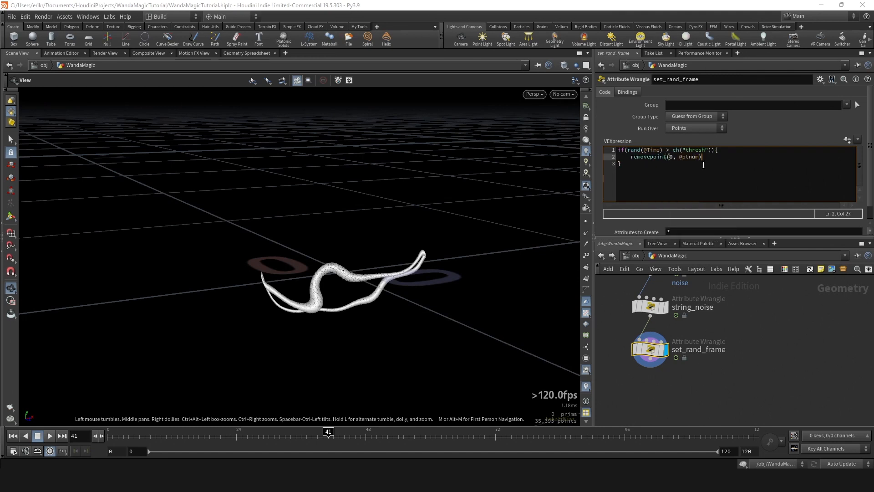
type(";")
- Create the Thresh parameter on set_rand_frame, set it to .3, and play back the animation
left_click(847, 140)
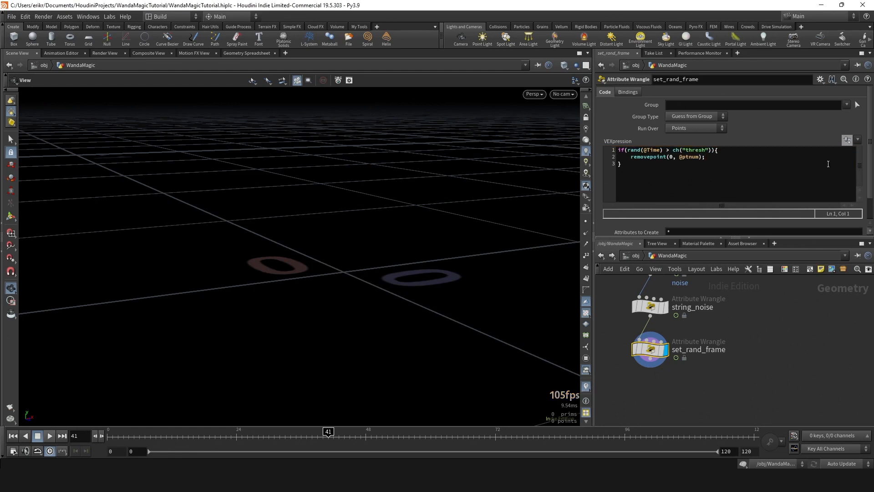
key("Return")
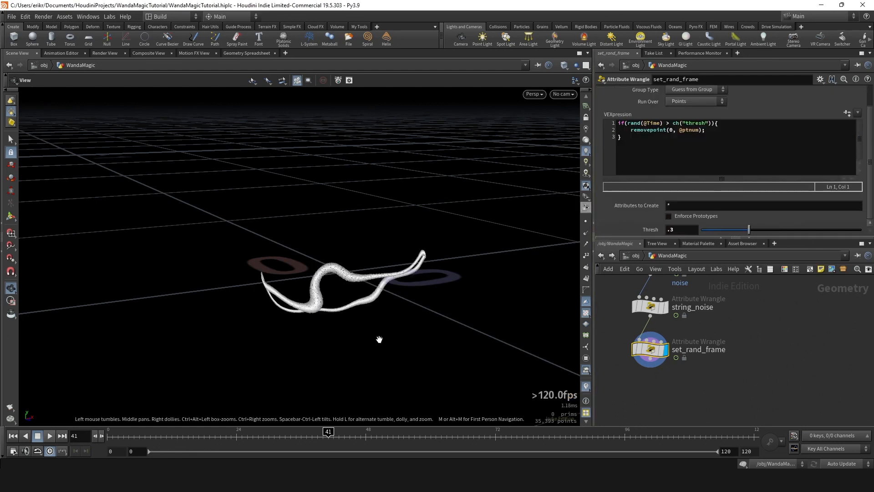
left_click(44, 438)
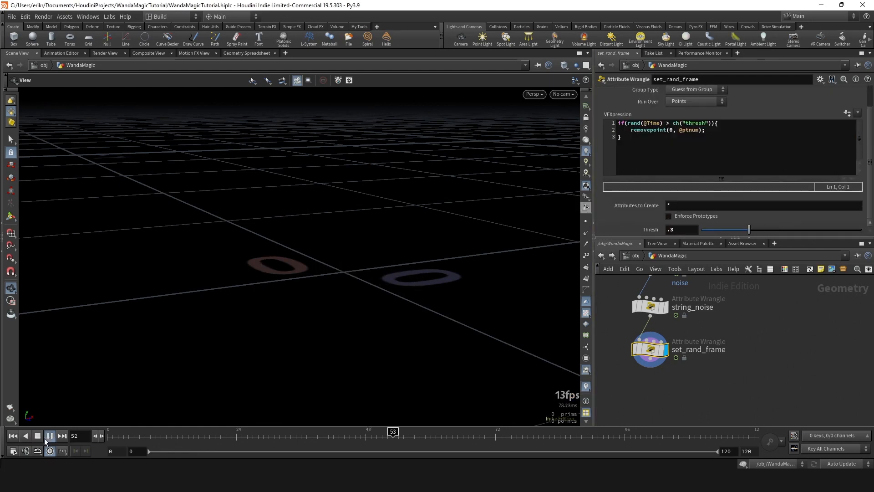
left_click(44, 438)
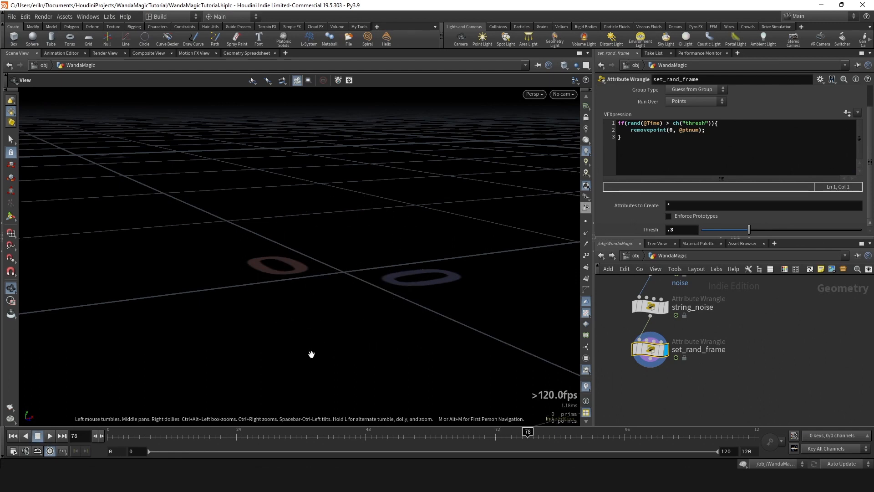
- Preview the random string flashes by scrubbing and playing the timeline, and set set_rand_frame's Thresh to .27
left_click_drag(365, 435, 403, 432)
mouse_move(365, 435)
left_mouse_down()
mouse_move(285, 435)
mouse_move(376, 435)
left_mouse_up()
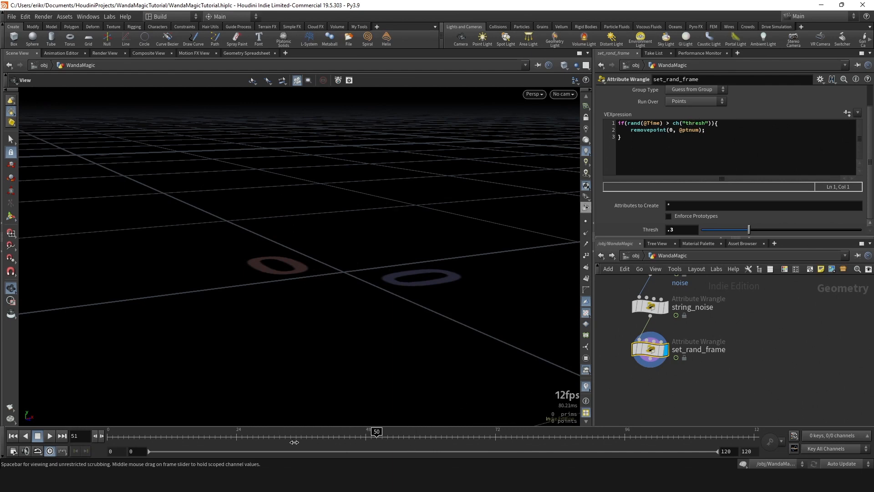
left_click(51, 436)
left_click_drag(364, 251, 421, 231)
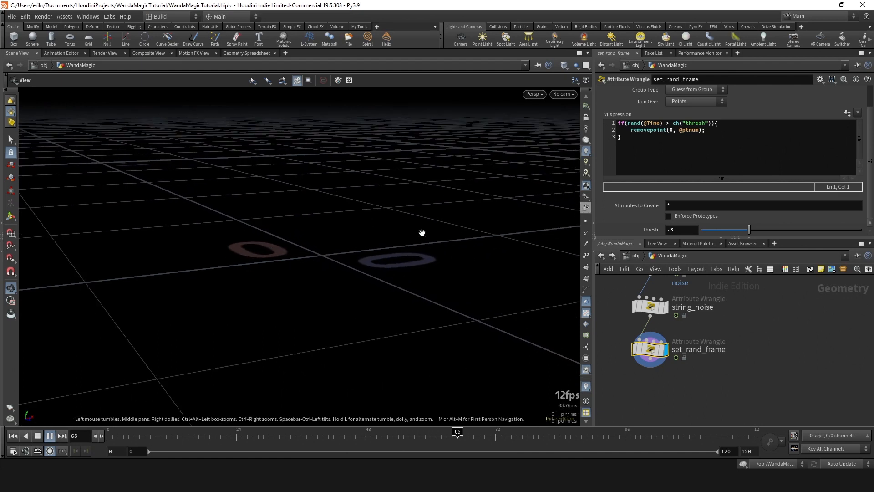
left_click_drag(256, 439, 522, 432)
scroll(741, 297, "down", 4)
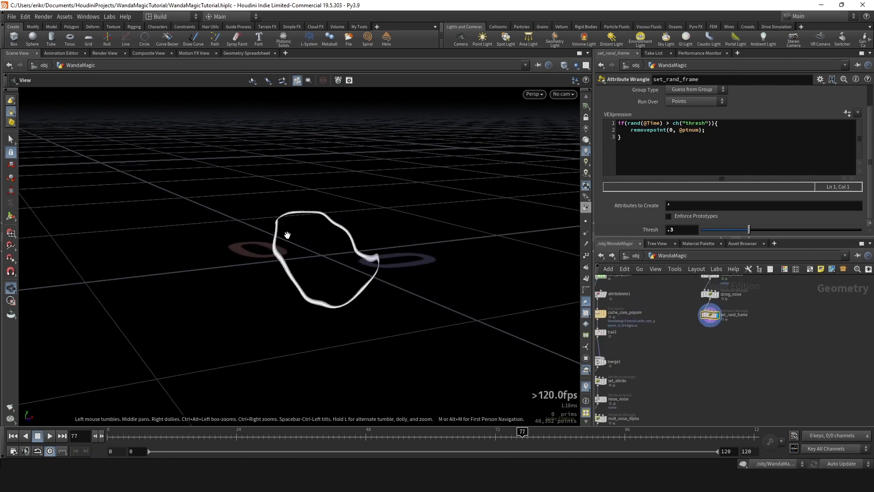
mouse_move(244, 433)
left_mouse_down()
mouse_move(624, 433)
mouse_move(300, 417)
mouse_move(680, 418)
mouse_move(312, 414)
left_mouse_up()
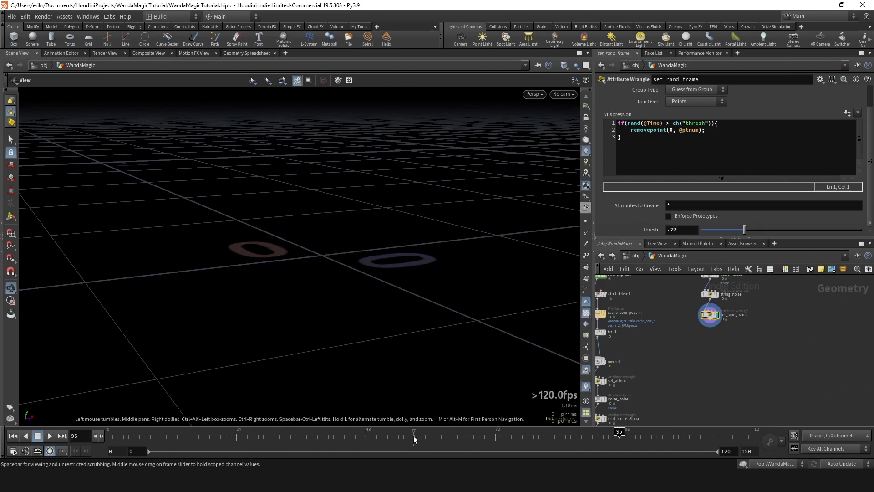
left_click_drag(320, 440, 479, 435)
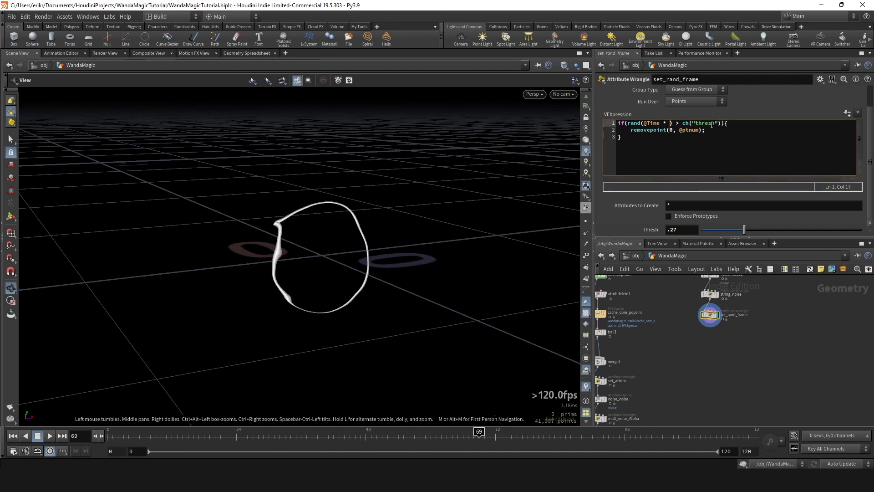
type("ch(\"seed")
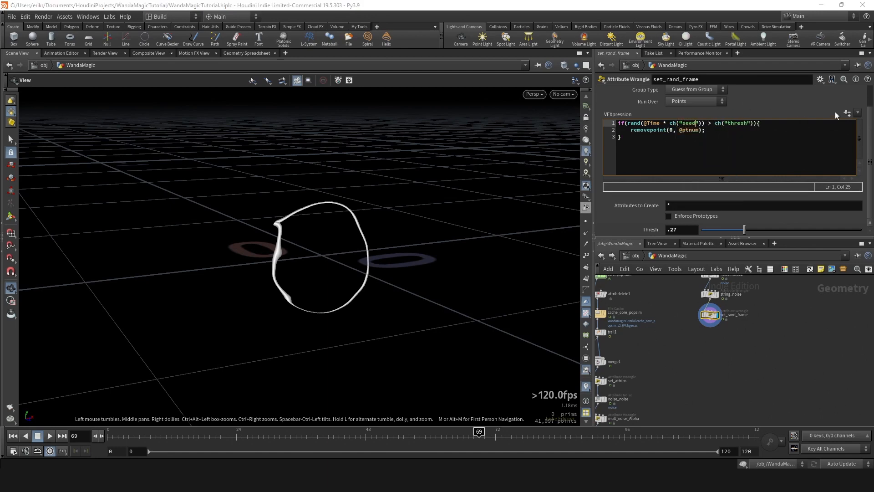
left_click(847, 113)
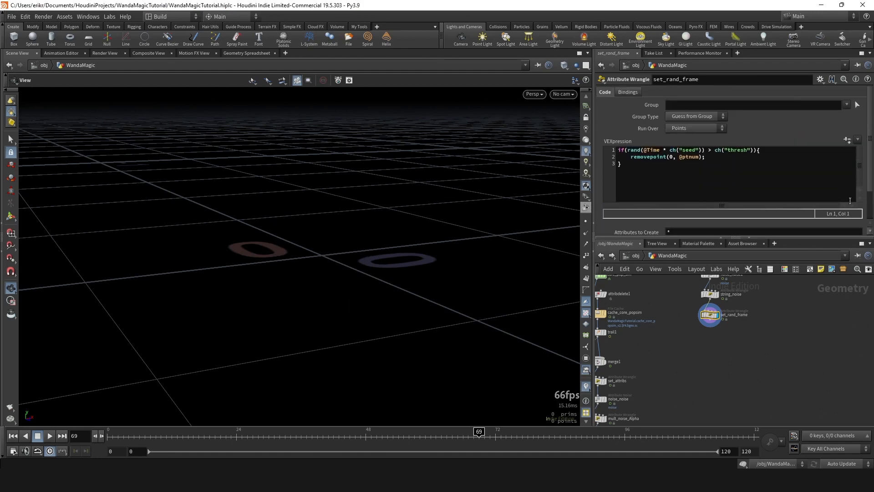
scroll(798, 217, "down", 2)
- Set set_rand_frame's Seed to 0.809 and scrub the timeline to preview the random string flashes
left_click_drag(712, 229, 767, 226)
left_click_drag(292, 440, 474, 422)
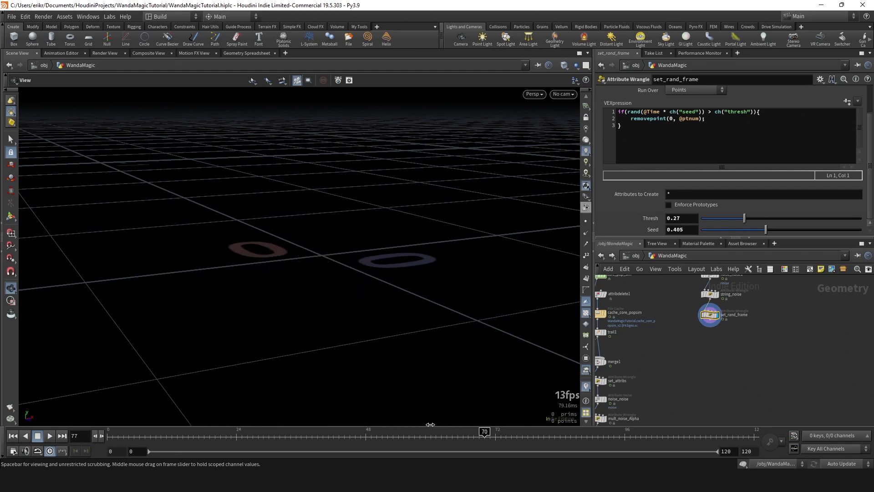
left_click_drag(285, 427, 398, 427)
left_click_drag(766, 231, 769, 231)
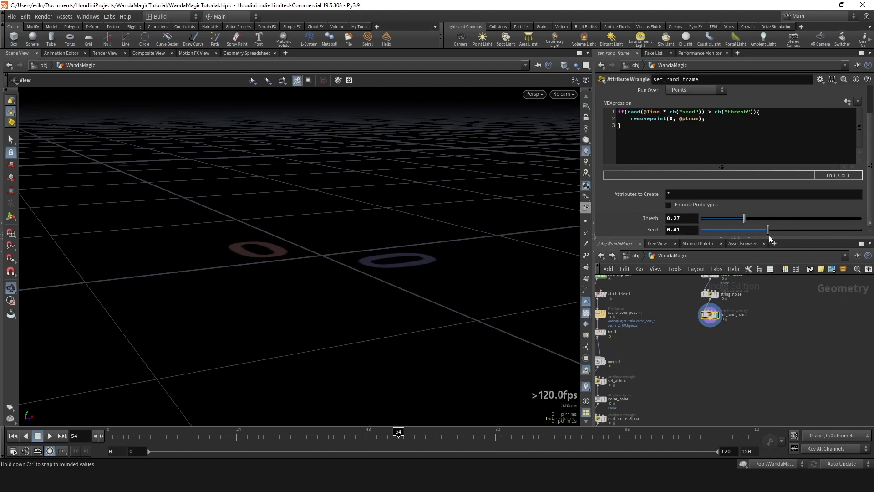
left_click_drag(769, 236, 770, 236)
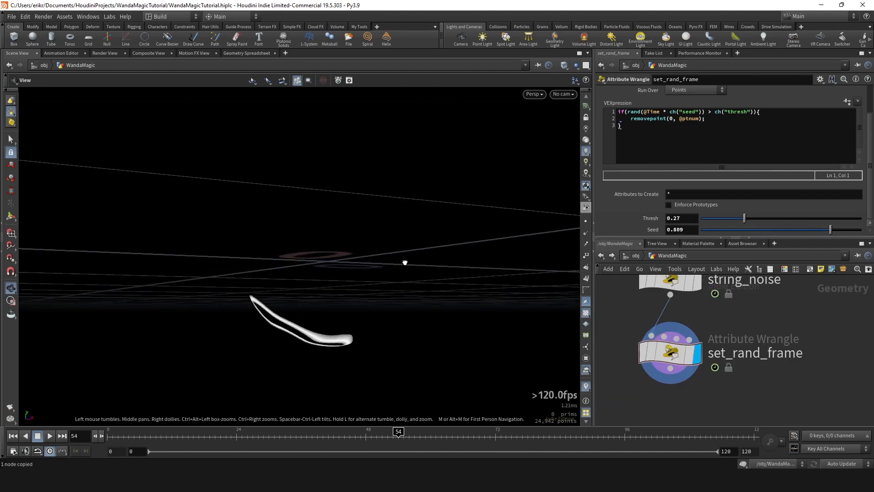
left_click_drag(405, 262, 394, 273)
middle_click_drag(714, 365, 699, 330)
scroll(693, 333, "down", 3)
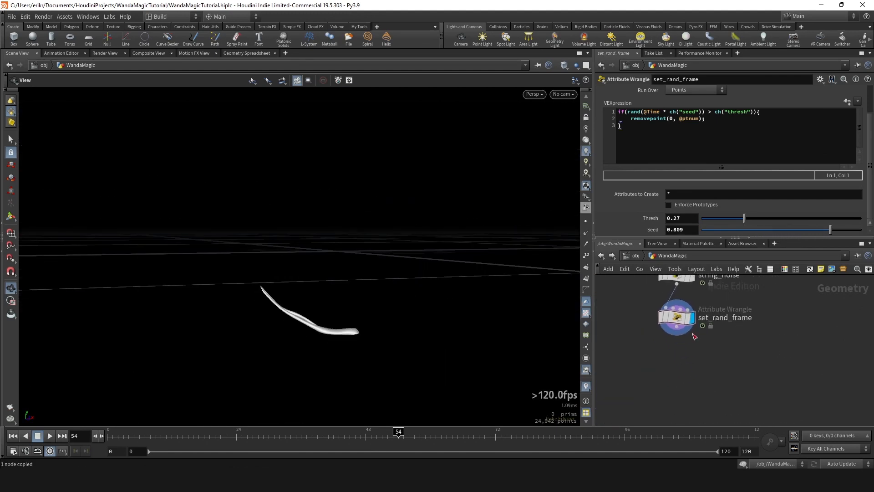
left_click_drag(331, 332, 342, 291)
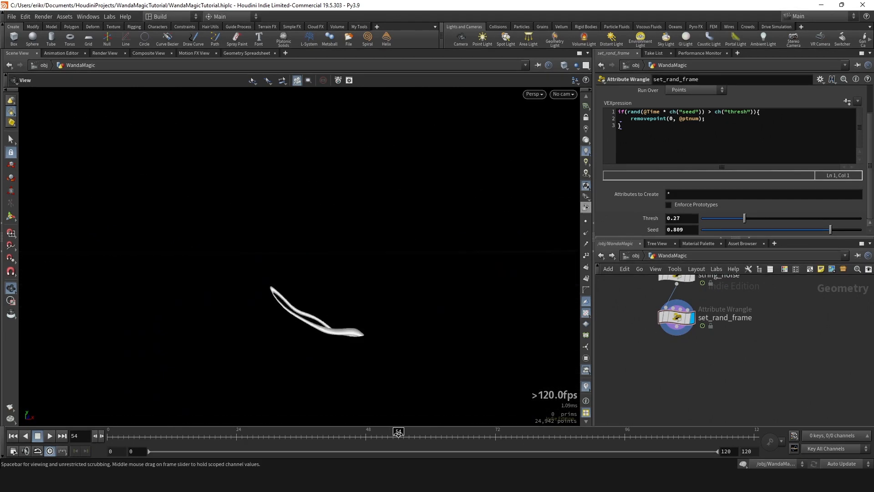
left_click_drag(398, 432, 426, 430)
- Display the GOAL sphere together with the string points and examine how the strings lie on its surface
middle_click_drag(625, 298, 730, 392)
scroll(730, 392, "down", 3)
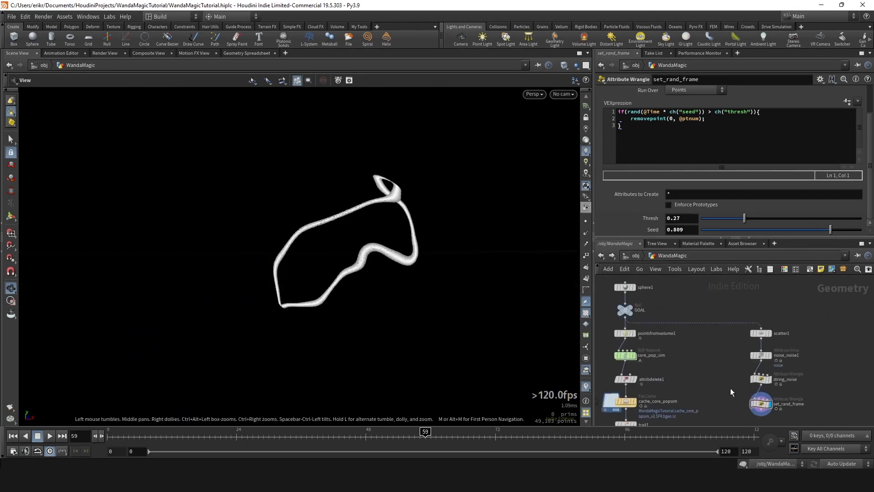
left_click_drag(592, 314, 589, 314)
key("e")
left_click_drag(354, 219, 412, 192)
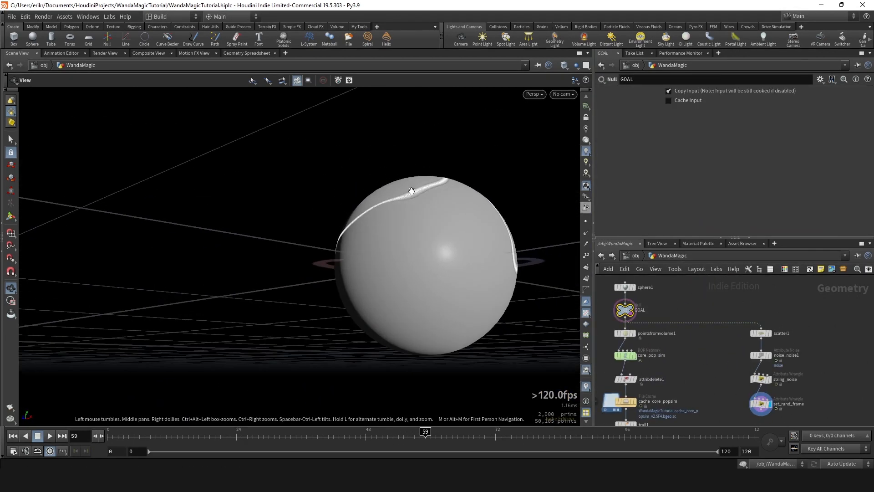
left_click_drag(328, 160, 504, 279)
scroll(677, 318, "down", 3)
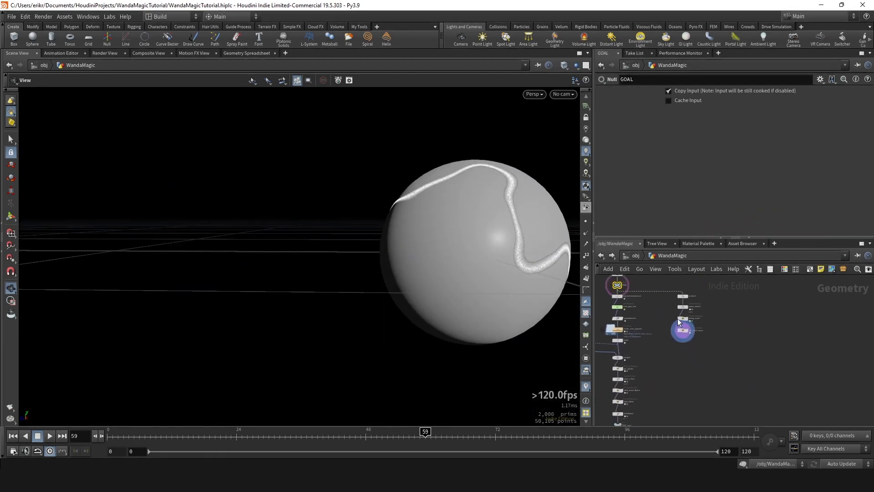
- Insert a Normal node between GOAL and scatter1 and set Add Normals to to Points
scroll(718, 332, "up", 3)
key("Tab")
type("normal")
key("Return")
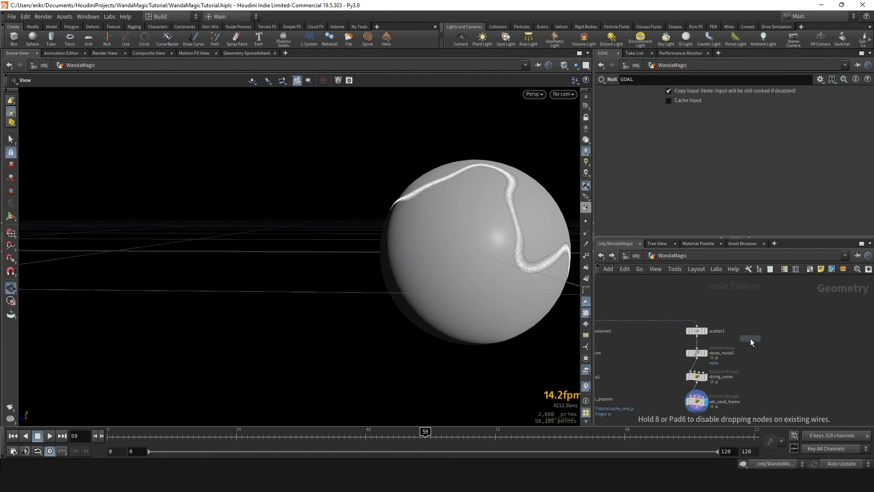
left_click(697, 325)
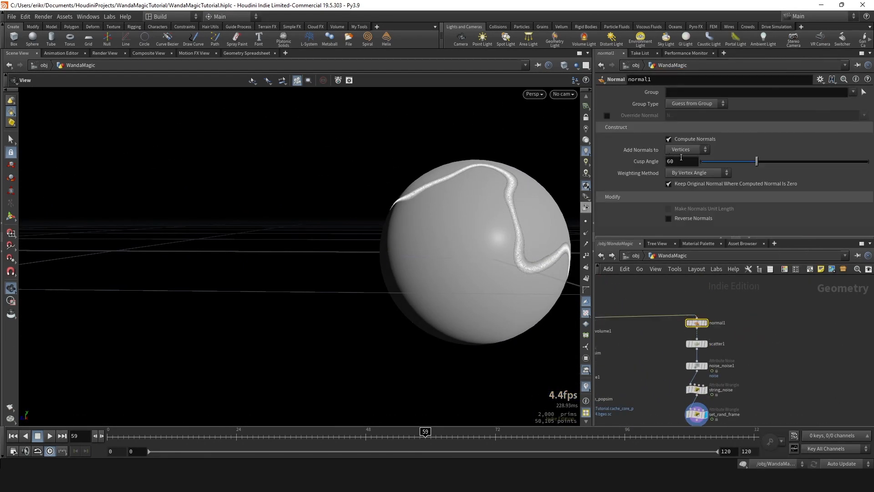
left_click(688, 149)
left_click(680, 147)
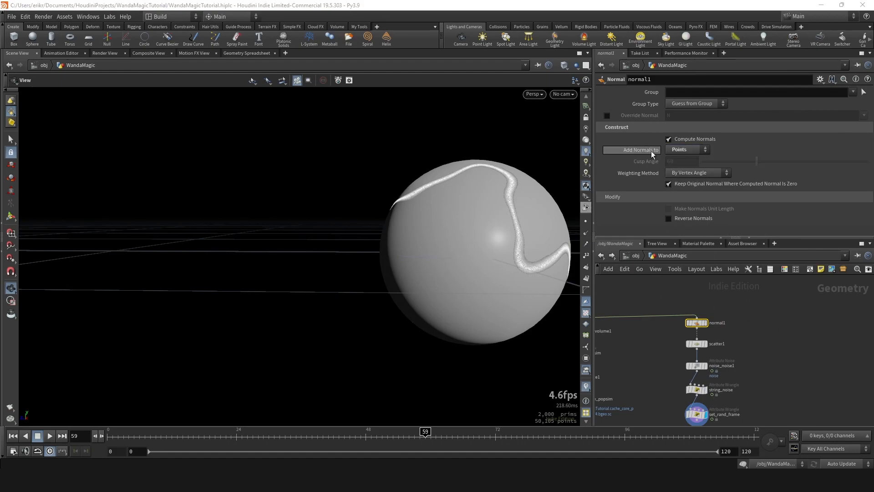
- Display normal1's output with point normals shown and inspect their direction around the sphere
scroll(686, 314, "up", 3)
left_click(726, 334)
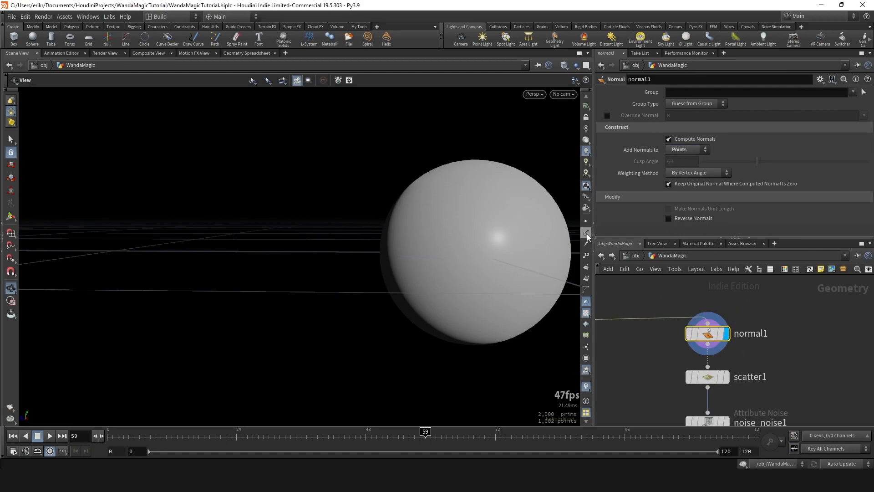
left_click(586, 236)
left_click_drag(465, 246, 479, 228)
scroll(479, 229, "down", 3)
scroll(753, 347, "down", 6)
- Display the downstream nodes through string_noise to set_rand_frame to check the normals on the scattered string points
middle_click_drag(764, 359, 755, 313)
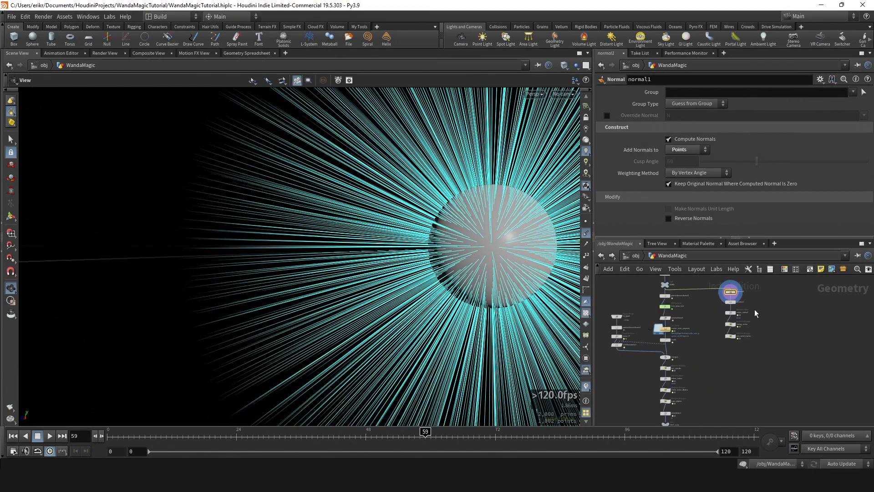
scroll(726, 288, "up", 5)
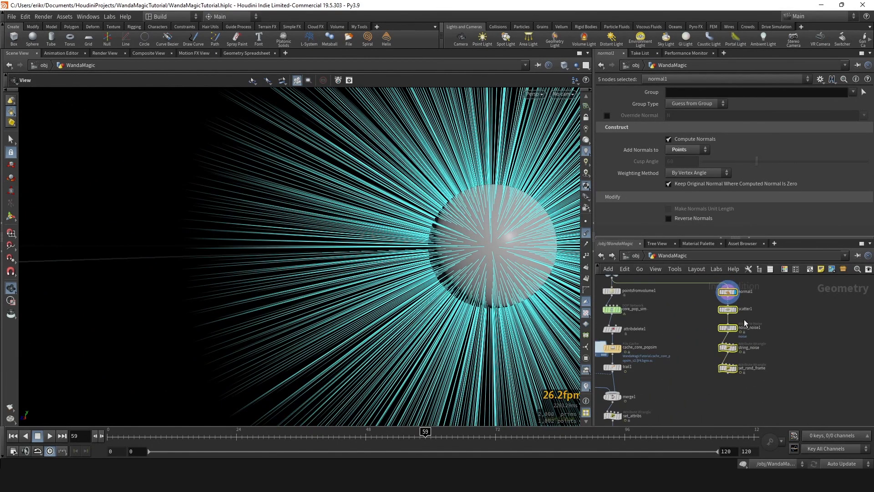
left_click(722, 299)
scroll(774, 374, "down", 2)
middle_click_drag(775, 381, 688, 305)
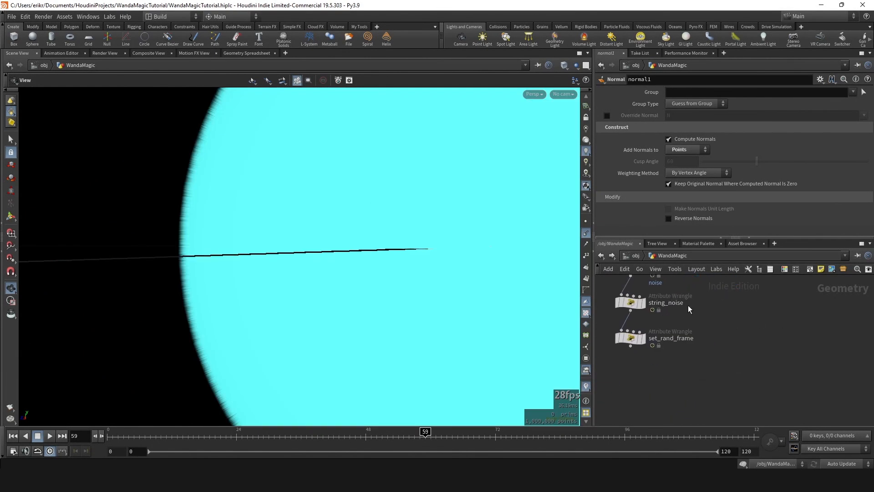
left_click(644, 304)
left_click(643, 339)
scroll(406, 242, "down", 3)
left_click_drag(406, 242, 450, 268)
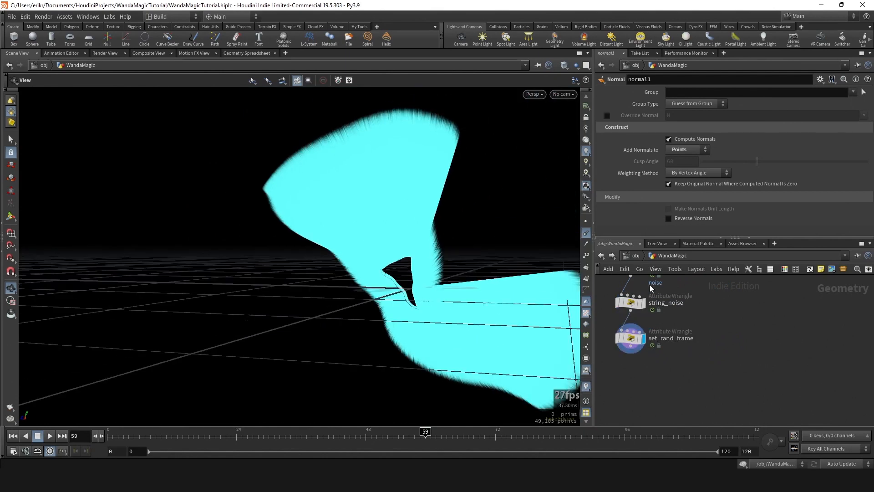
- Add an Attribute Wrangle named set_v after set_rand_frame and write @v = @N; in its VEXpression
scroll(643, 338, "up", 2)
key("Tab")
type("atwr")
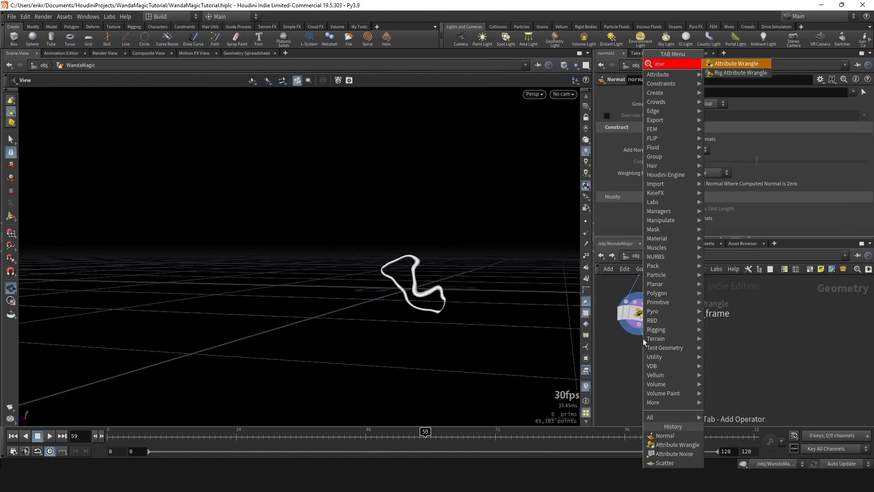
key("Return")
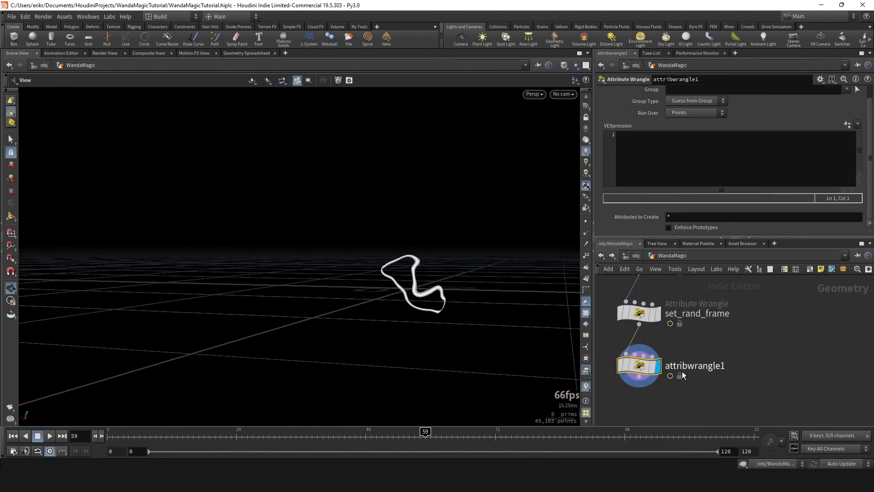
double_click(685, 367)
type("set_v")
key("Return")
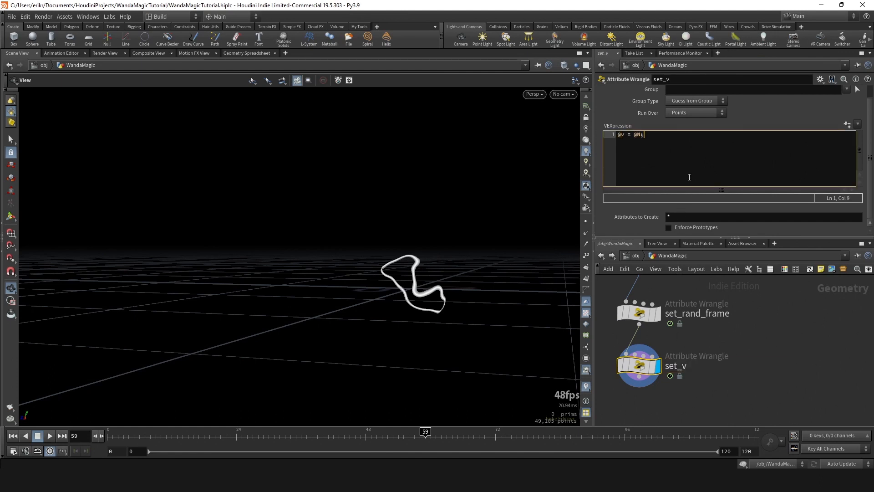
- Show the point velocity trails on set_v's output to check their direction, and hide them again
left_click_drag(437, 274, 571, 245)
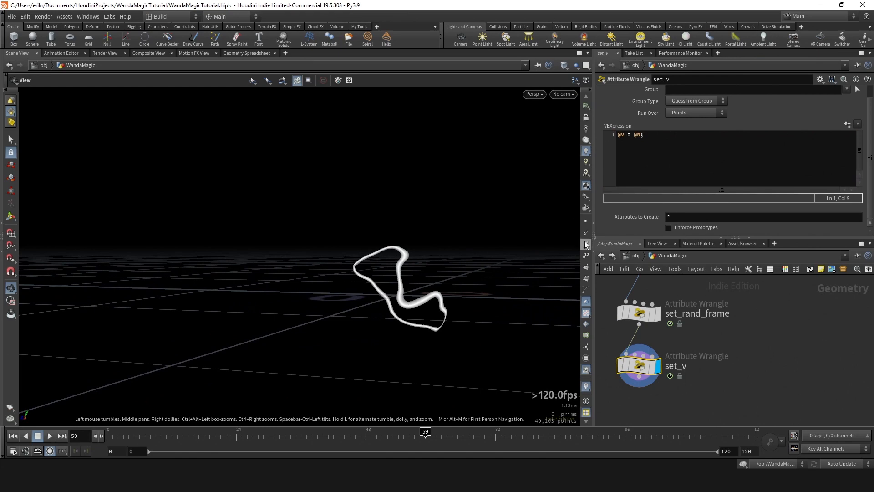
left_click(586, 244)
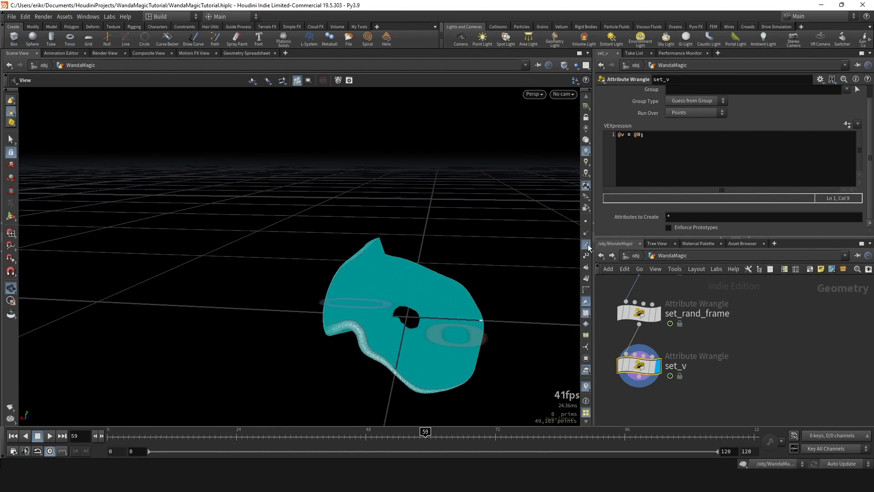
left_click(587, 245)
- Add a Rest Position node after set_v, align it beneath that node, and display its output
middle_click_drag(686, 358, 725, 293)
key("Tab")
key("Escape")
key("ctrl+c")
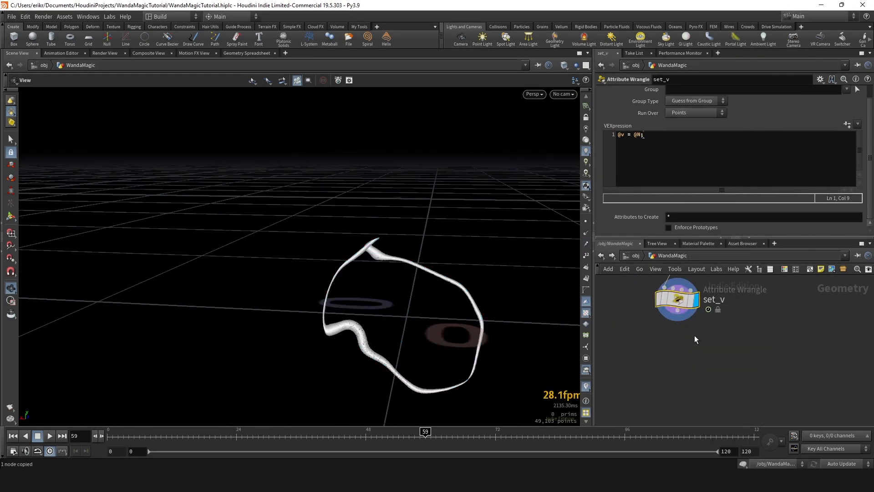
key("Tab")
type("rest")
key("Return")
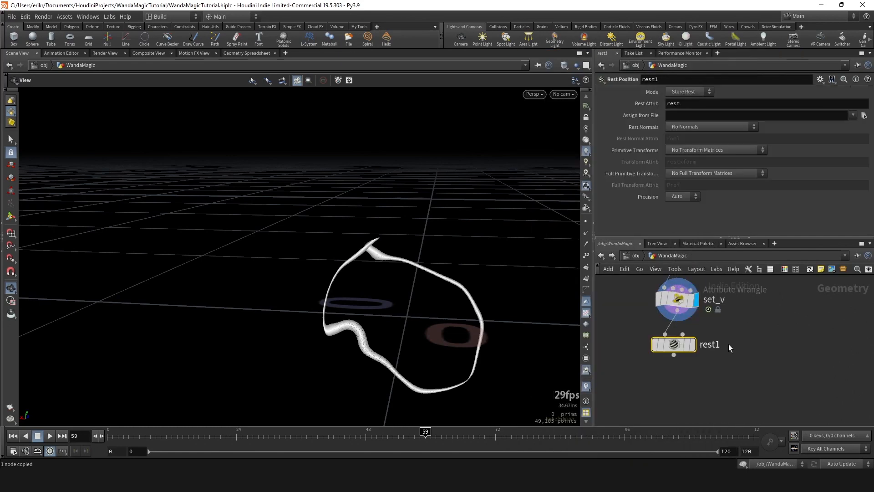
left_click(693, 344)
left_click_drag(673, 344, 677, 351)
scroll(653, 320, "down", 5)
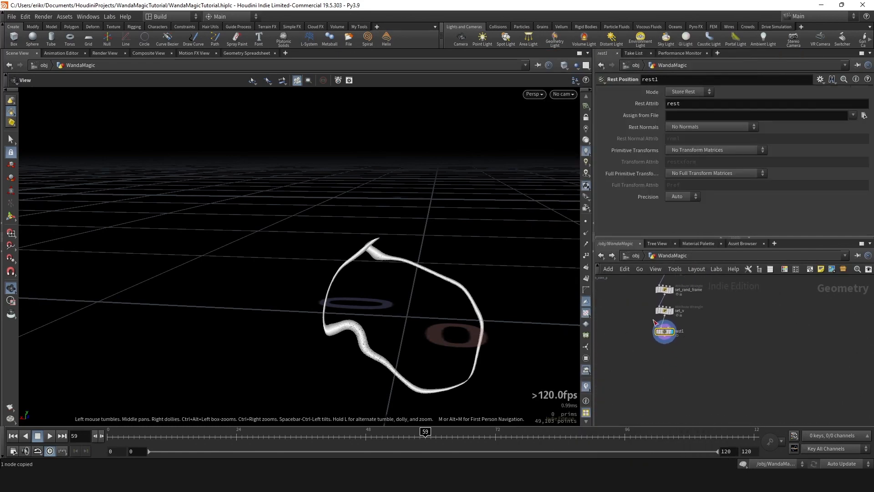
- Add a POP Network after rest1 and name it string_particles_popnet
left_click_drag(499, 282, 414, 291)
scroll(662, 337, "up", 5)
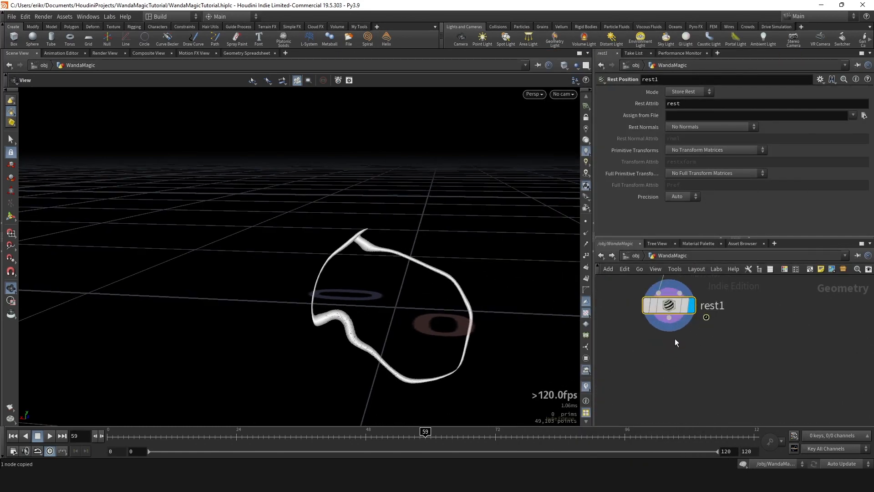
left_click(669, 318)
key("Tab")
type("pop")
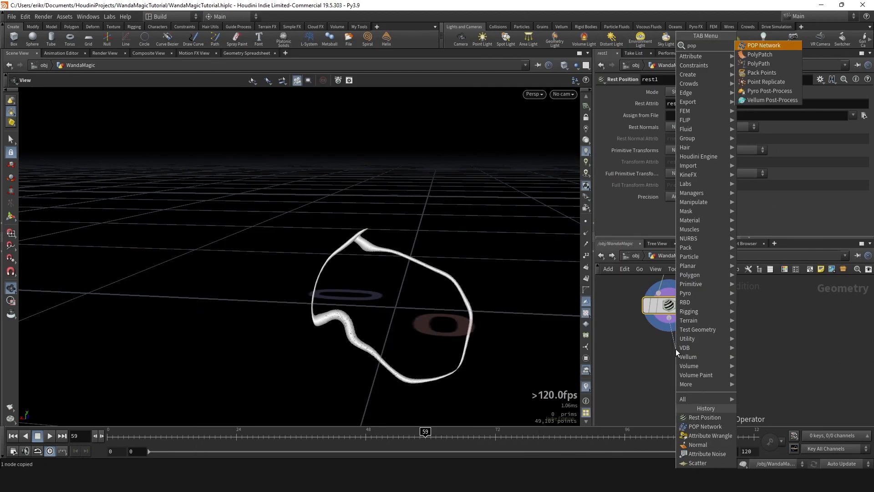
key("Return")
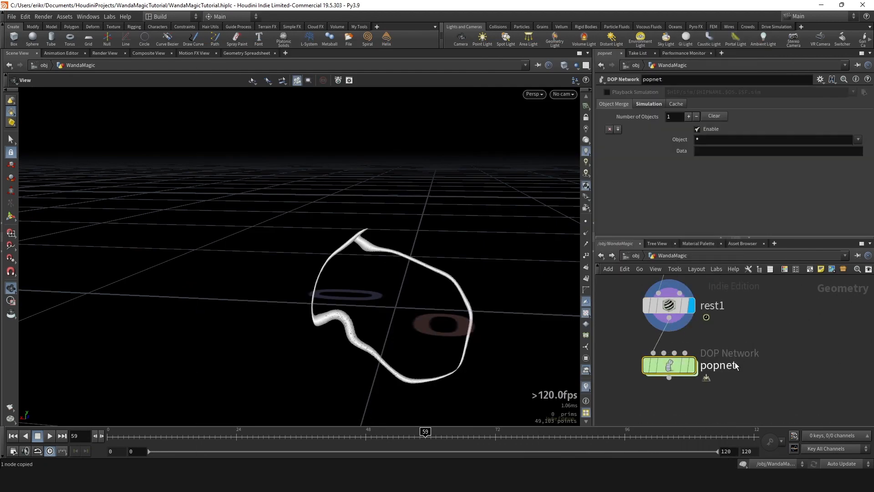
double_click(732, 365)
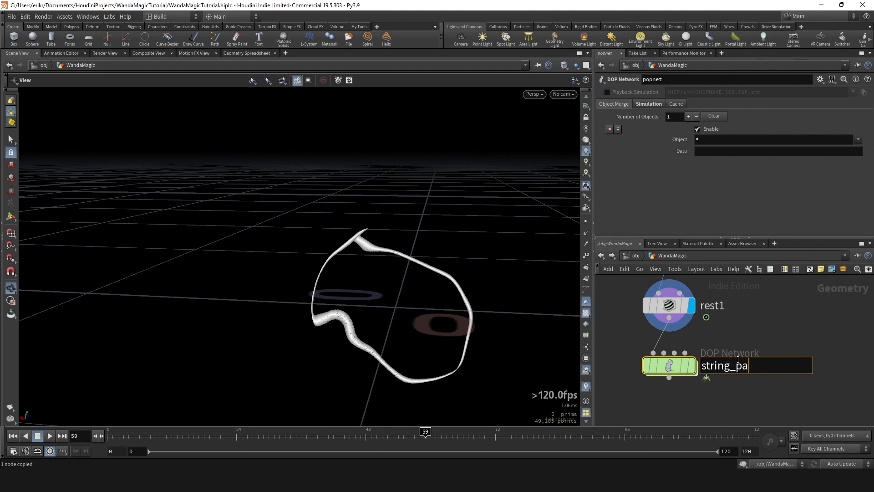
type("string_particles_popnet")
key("Return")
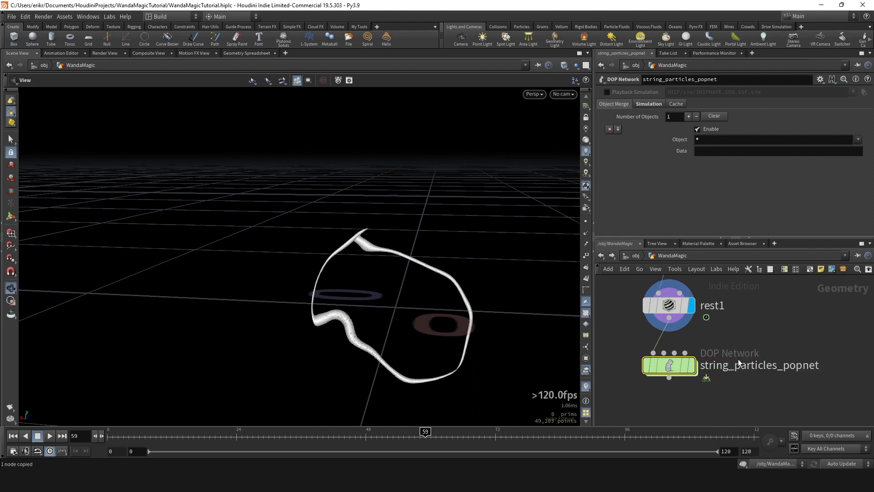
- Enter string_particles_popnet at frame 0 and remove the merge node between source_first_input and popsolver
scroll(738, 359, "down", 1)
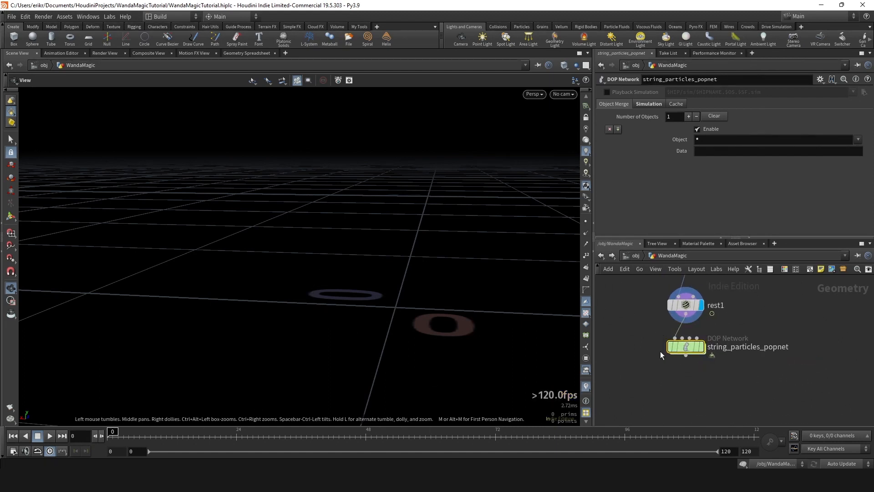
double_click(684, 348)
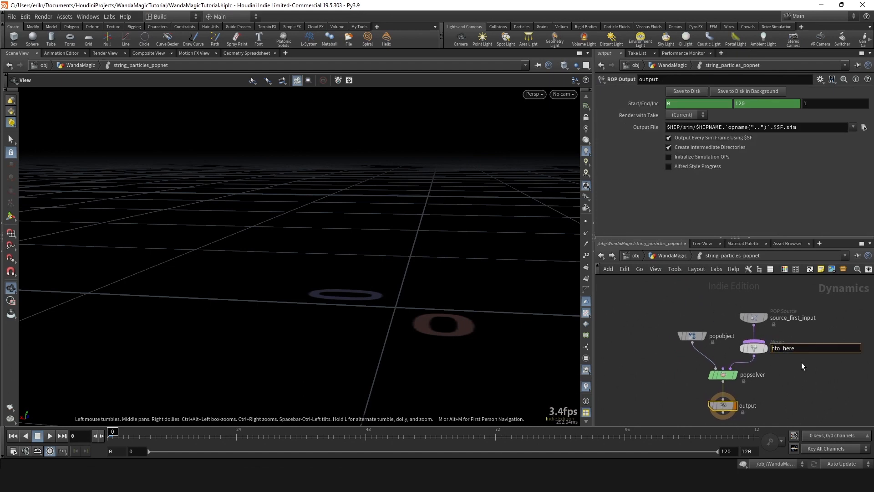
key("ctrl+x")
- Set source_first_input's Emission Type to All Points
left_click_drag(764, 311, 774, 307)
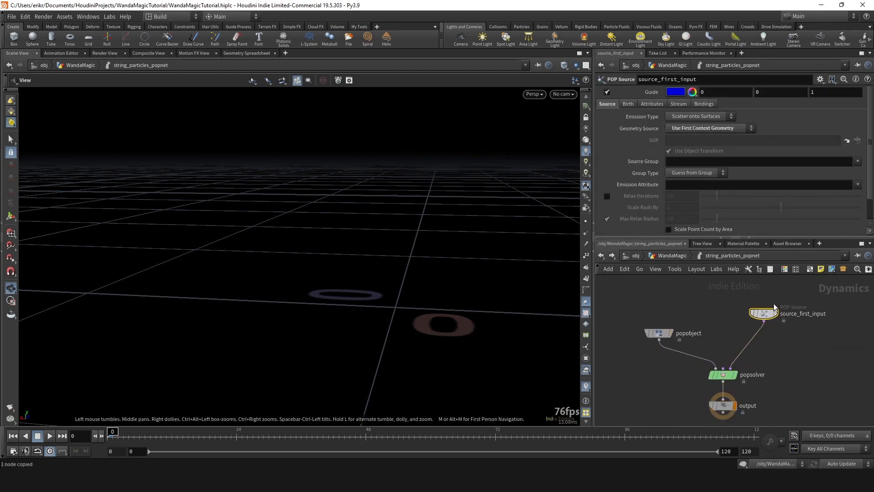
left_click(690, 124)
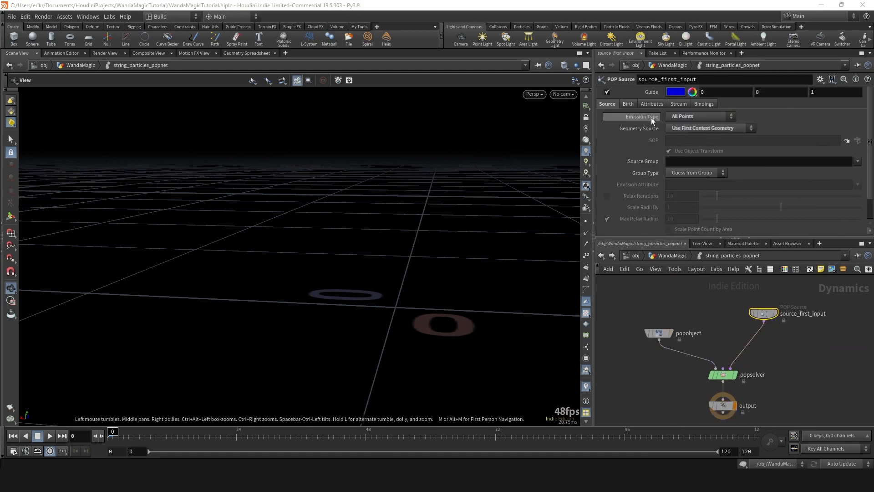
- Play the particle simulation from frame 0 and scrub the timeline to frame 22
left_click(50, 436)
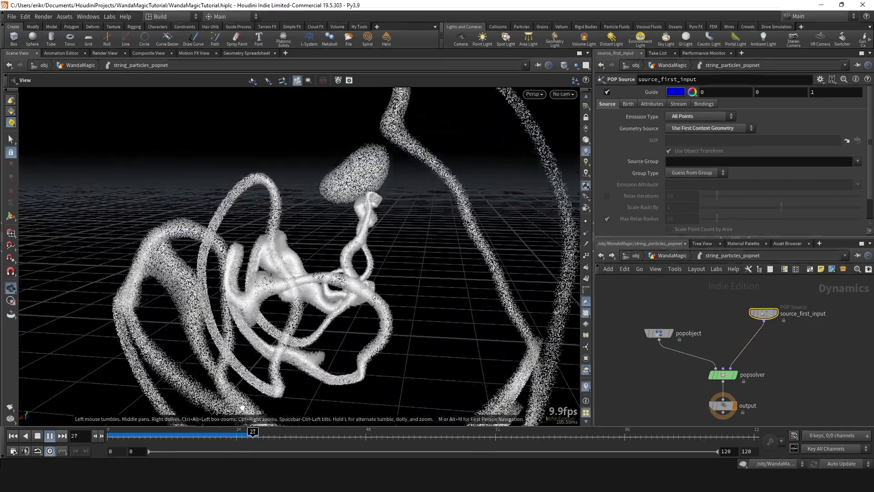
left_click_drag(151, 434, 226, 433)
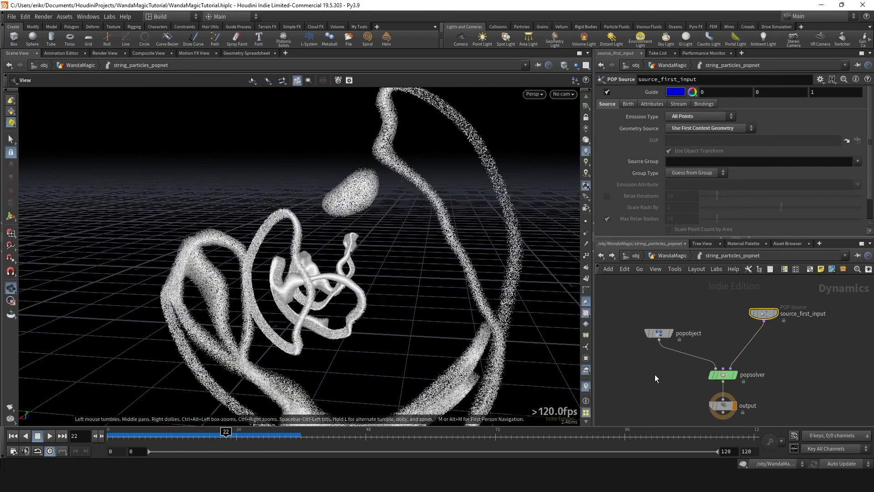
- Return to the WandaMagic network and insert an Attribute Delete node between set_v and rest1
key("u")
middle_click_drag(764, 317, 742, 344)
scroll(742, 343, "up", 3)
key("Tab")
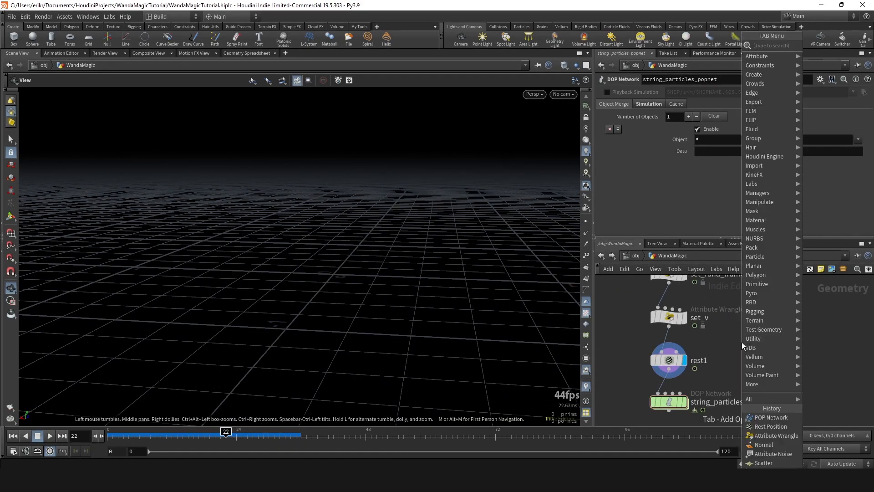
key("Escape")
scroll(778, 352, "down", 1)
middle_click_drag(747, 311, 728, 365)
scroll(716, 369, "up", 1)
left_click(692, 386)
middle_click_drag(695, 391, 710, 358)
key("Tab")
type("attribdel")
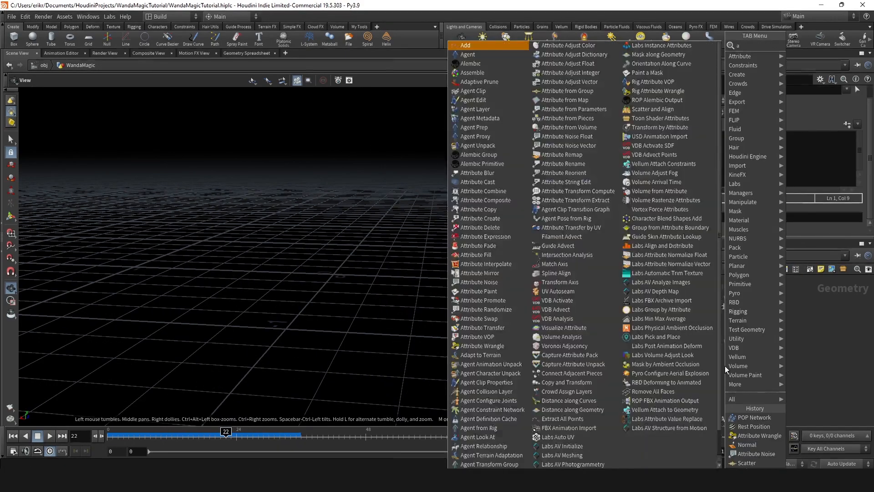
key("Return")
left_click(725, 365)
scroll(725, 365, "up", 2)
left_click_drag(712, 367, 645, 398)
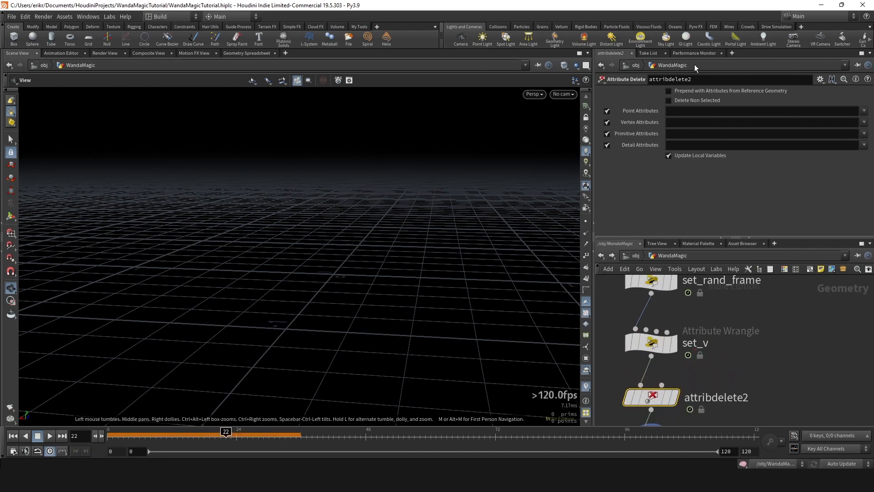
- Replay the simulation inside string_particles_popnet and scrub the timeline to frame 11
scroll(736, 287, "down", 3)
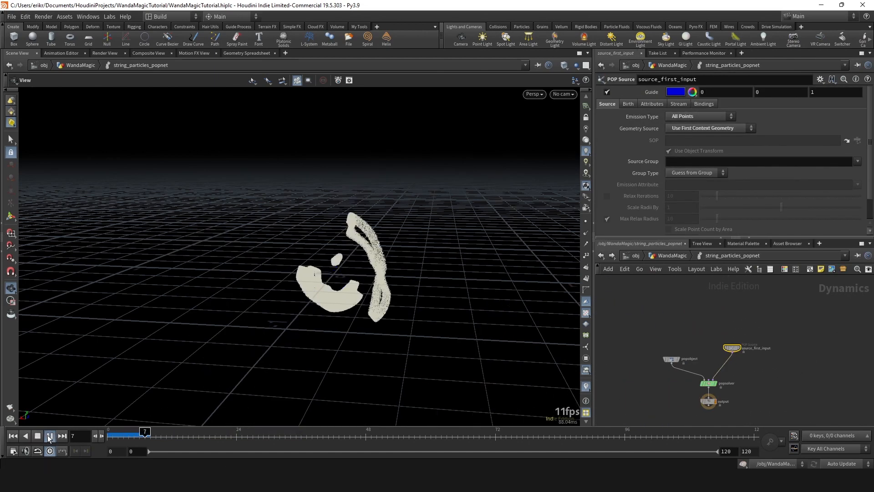
scroll(251, 332, "down", 4)
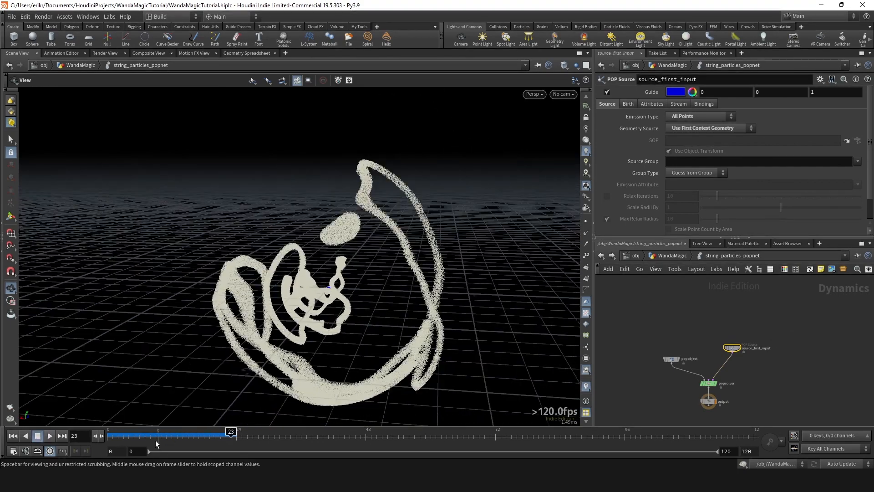
mouse_move(156, 440)
left_mouse_down()
mouse_move(139, 438)
mouse_move(166, 437)
left_mouse_up()
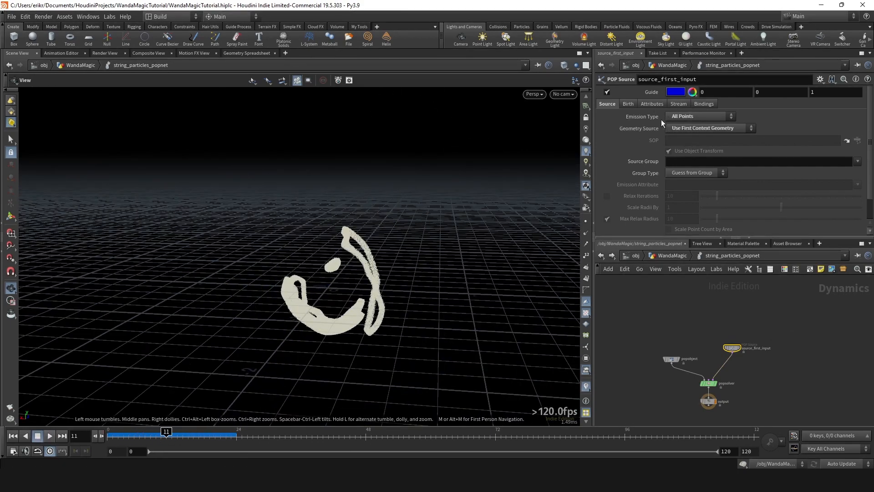
- Show source_first_input's attribute settings and insert a POP Wind node between source_first_input and popsolver
left_click(655, 104)
scroll(735, 369, "up", 4)
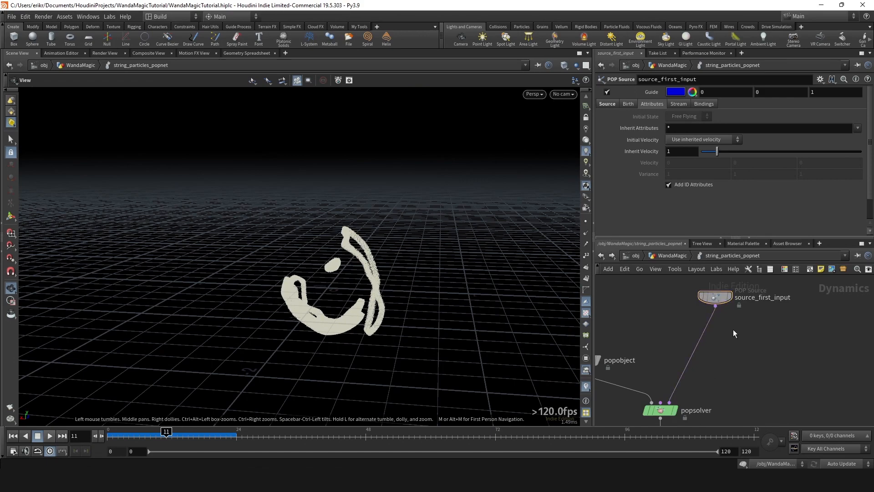
key("Tab")
type("pop")
key("Return")
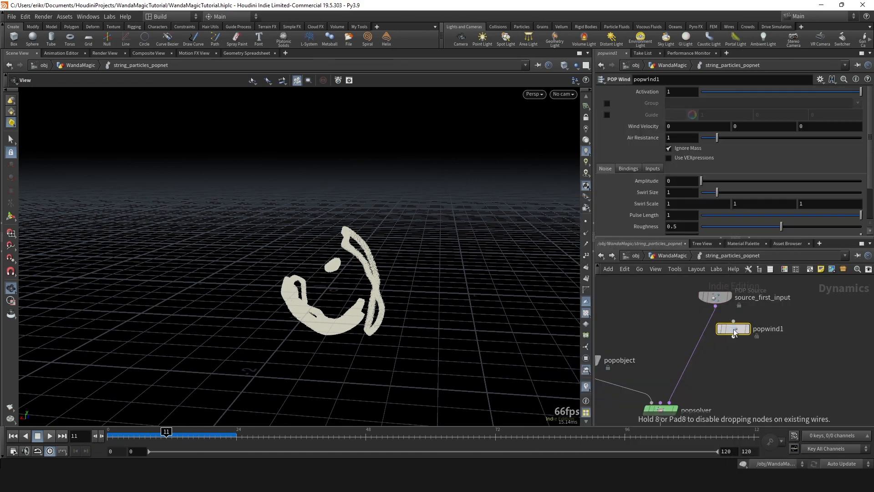
left_click(714, 351)
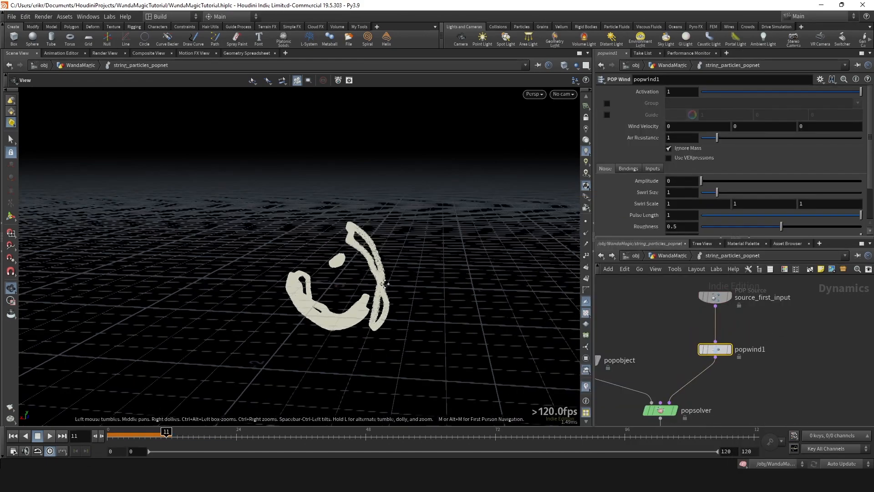
- Rewind to frame 0, play the simulation with popwind1 connected, and stop at frame 13
left_click_drag(134, 431, 108, 431)
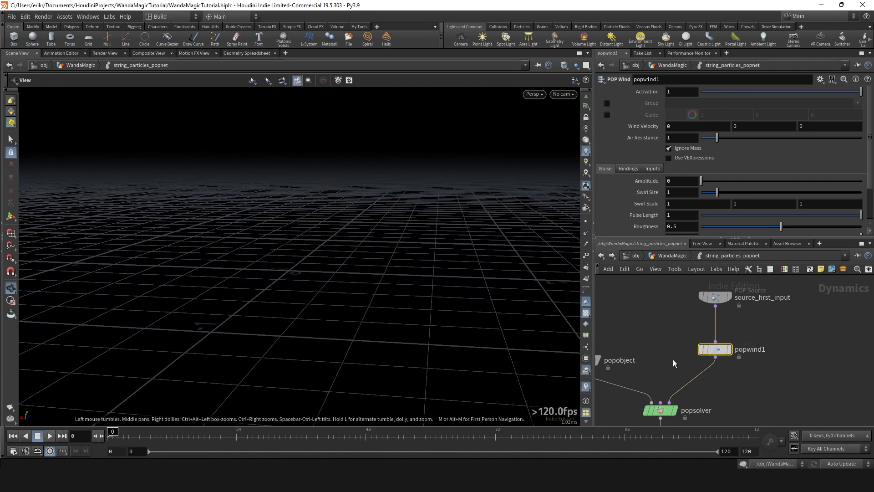
left_click(50, 436)
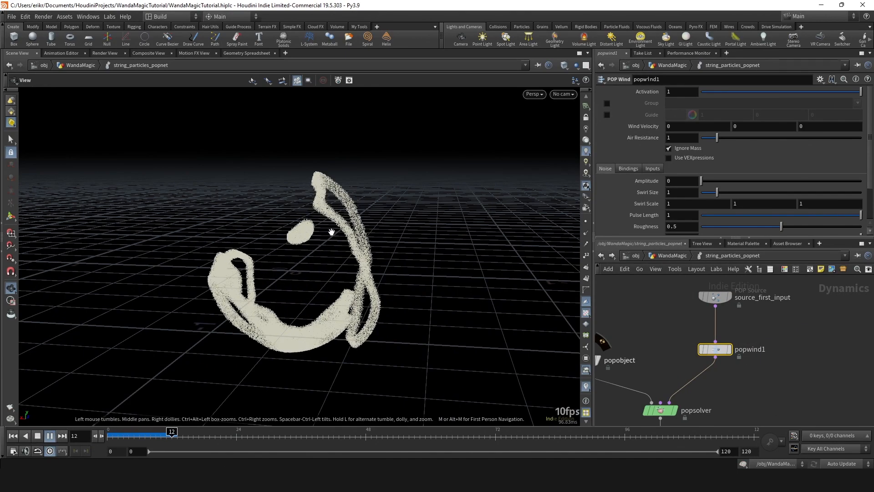
left_click(179, 438)
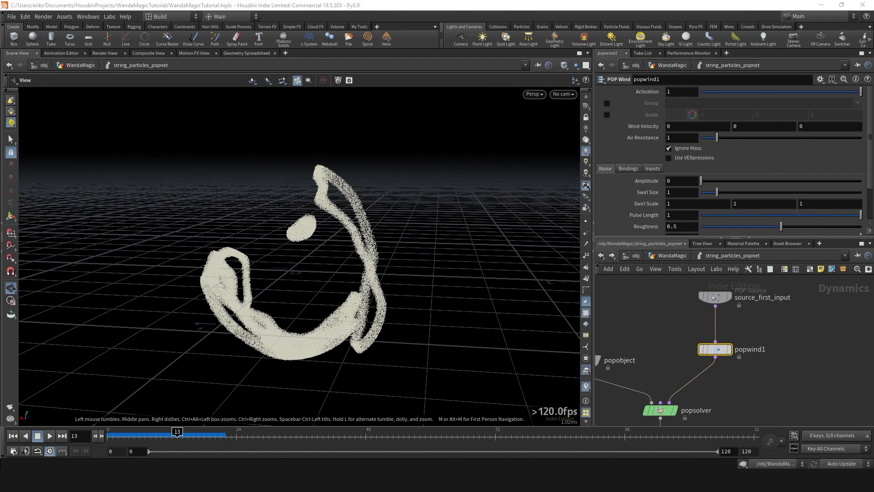
- Set popwind1's Air Resistance to 2 and play the simulation, stopping at frame 19
left_click(679, 138)
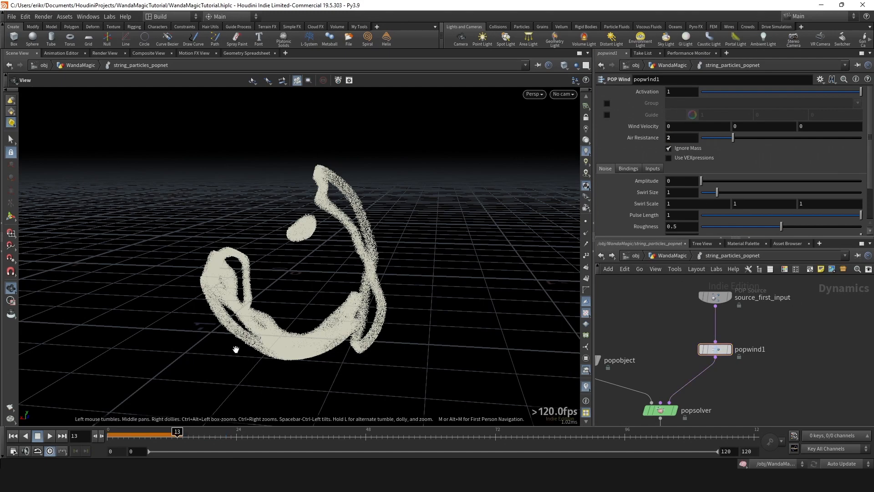
left_click(49, 436)
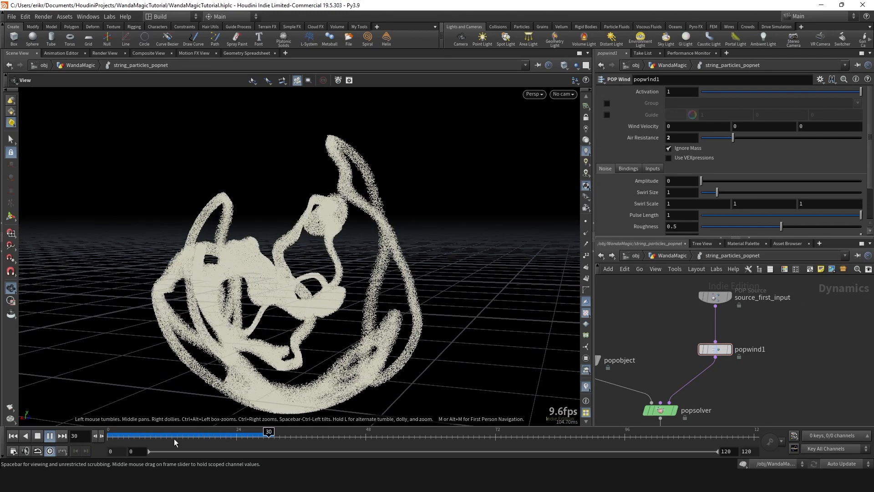
left_click(208, 439)
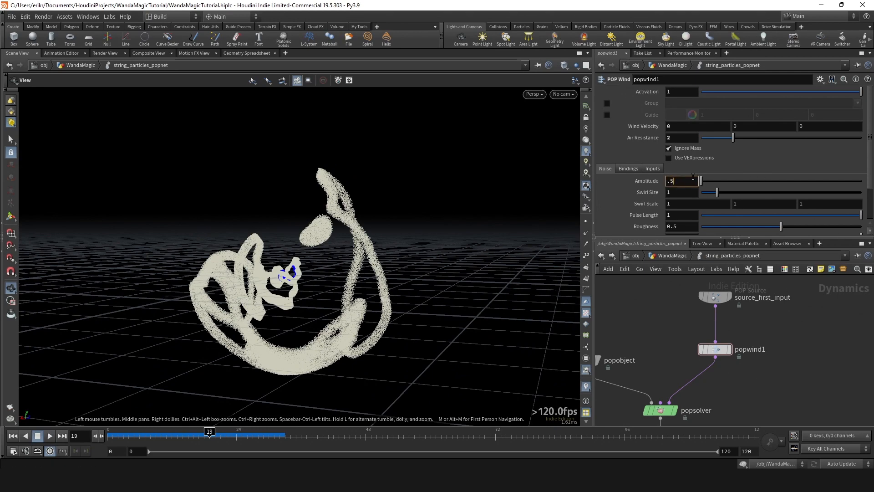
- Set popwind1's noise Amplitude and Swirl Size to 0.5, then replay the simulation from frame 0 and scrub to frame 20
key("Tab")
type(".")
left_click(13, 436)
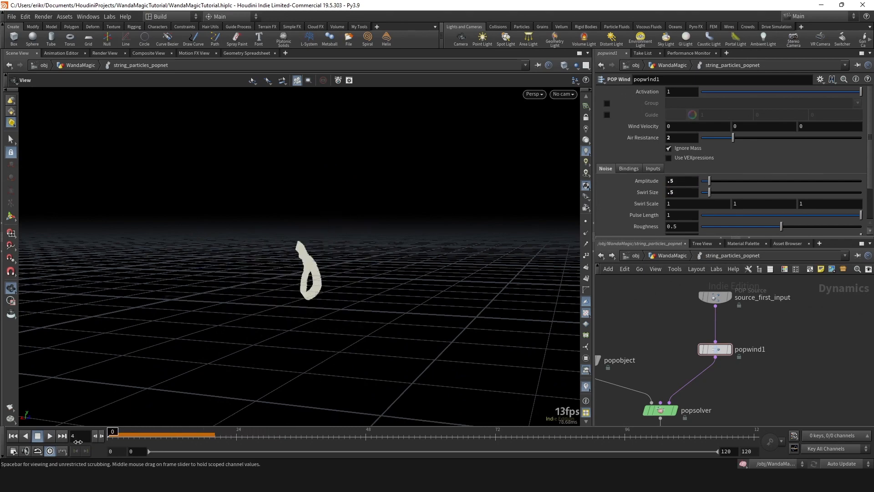
left_click(51, 436)
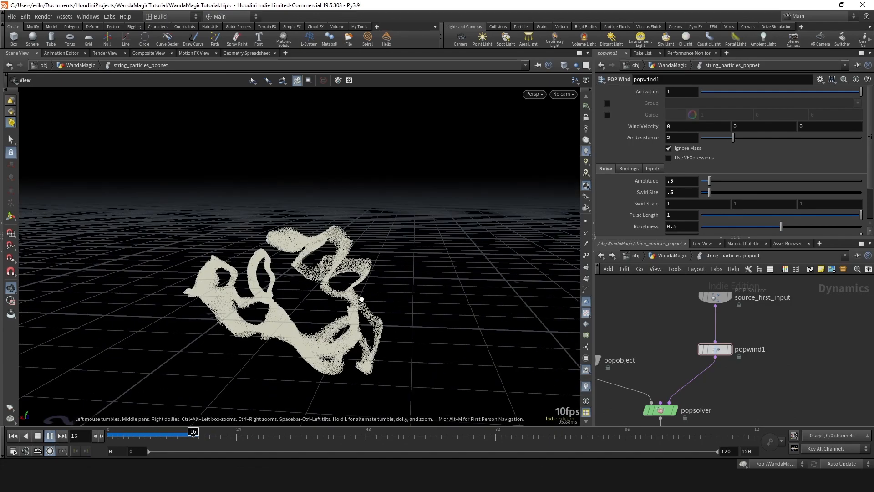
left_click_drag(334, 275, 322, 302)
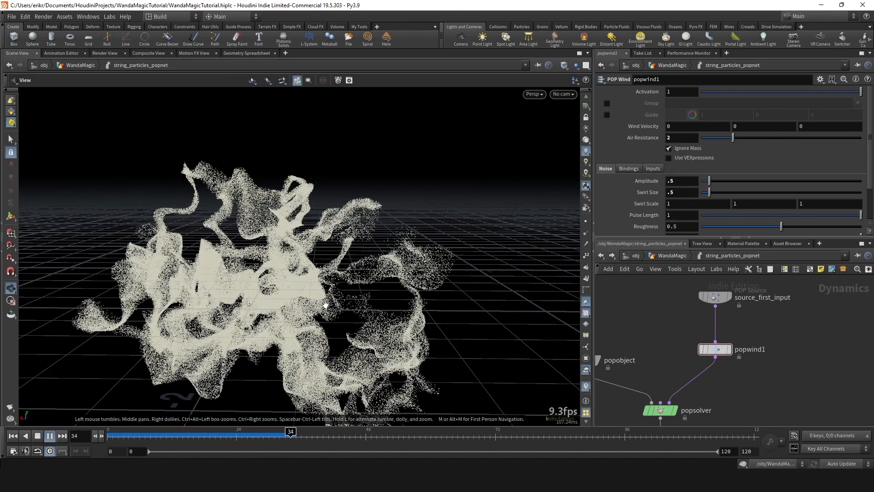
left_click_drag(145, 437, 215, 437)
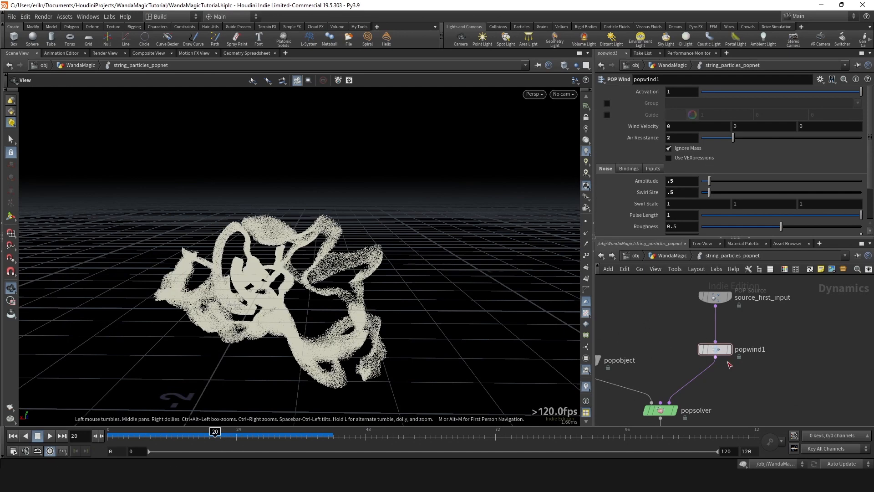
- Return to the WandaMagic network and set set_rand_frame's Thresh to 0.07
key("u")
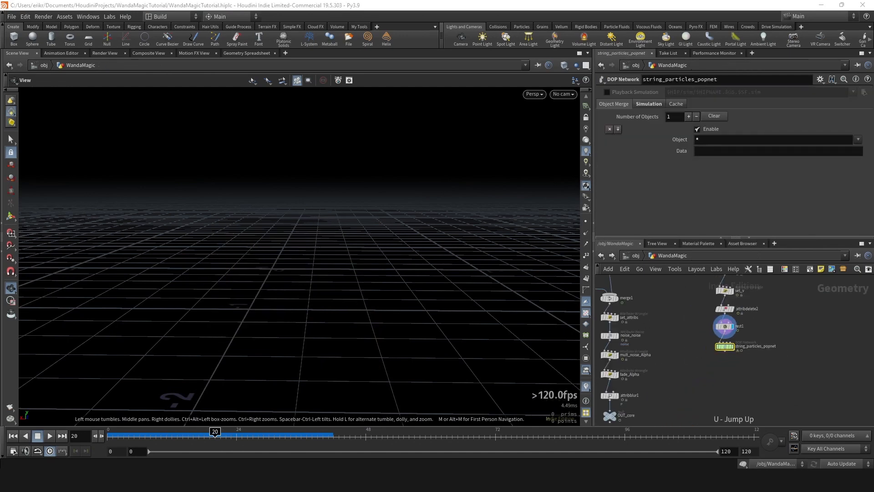
middle_click_drag(756, 290, 710, 345)
scroll(683, 346, "up", 4)
left_click(683, 298)
middle_click_drag(683, 300, 664, 317)
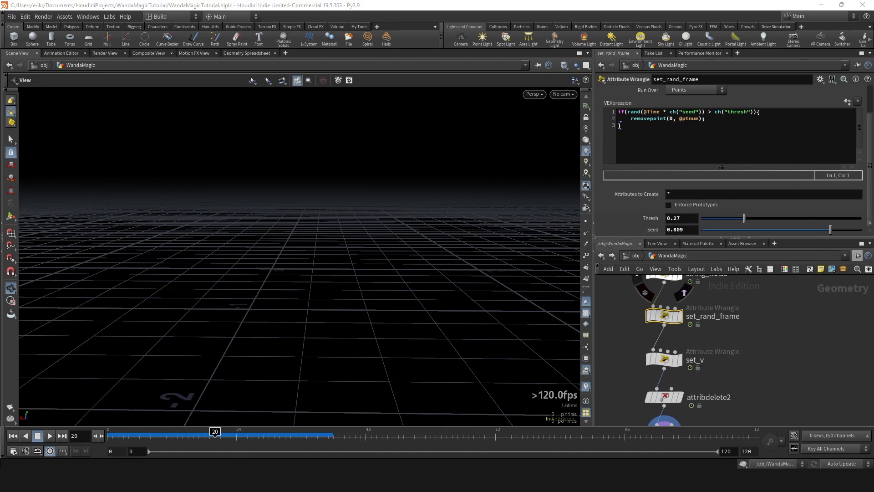
left_click(689, 218)
type("0.07")
key("Return")
- Enter string_particles_popnet, play the simulation from frame 0, and stop at frame 59
scroll(732, 346, "down", 5)
middle_click_drag(732, 346, 712, 293)
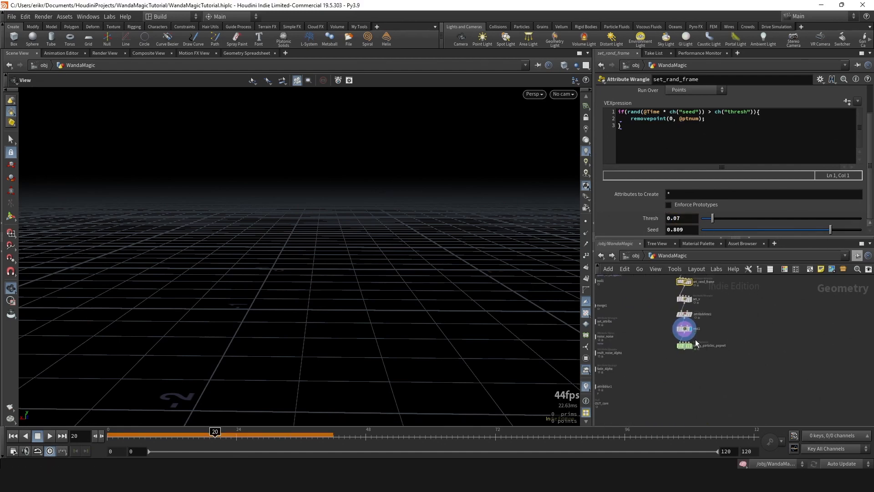
scroll(690, 345, "up", 5)
double_click(697, 346)
left_click_drag(205, 434, 55, 436)
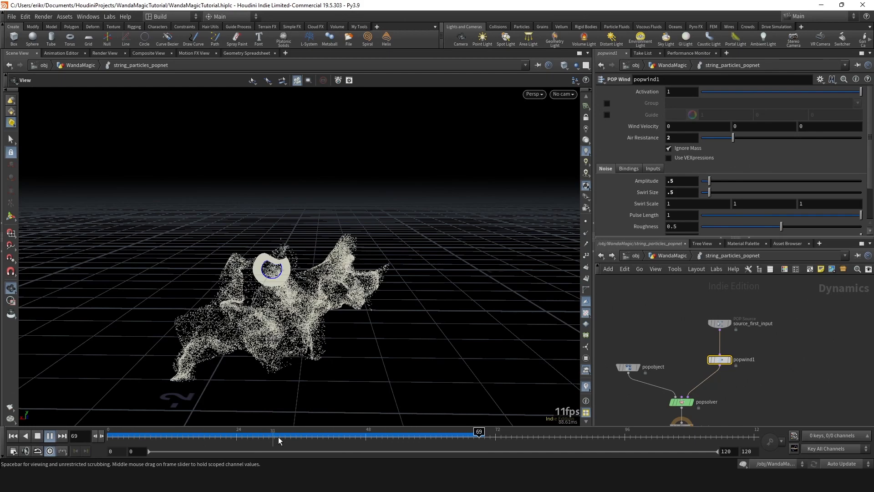
left_click(425, 436)
- Go back up to the WandaMagic network and set set_rand_frame's Thresh to 0.1
key("u")
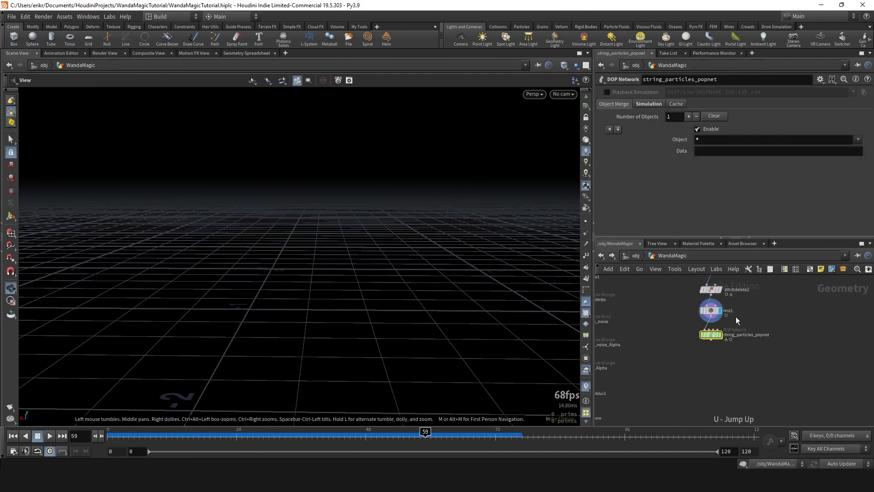
middle_click_drag(736, 317, 737, 390)
scroll(755, 324, "up", 2)
left_click(695, 311)
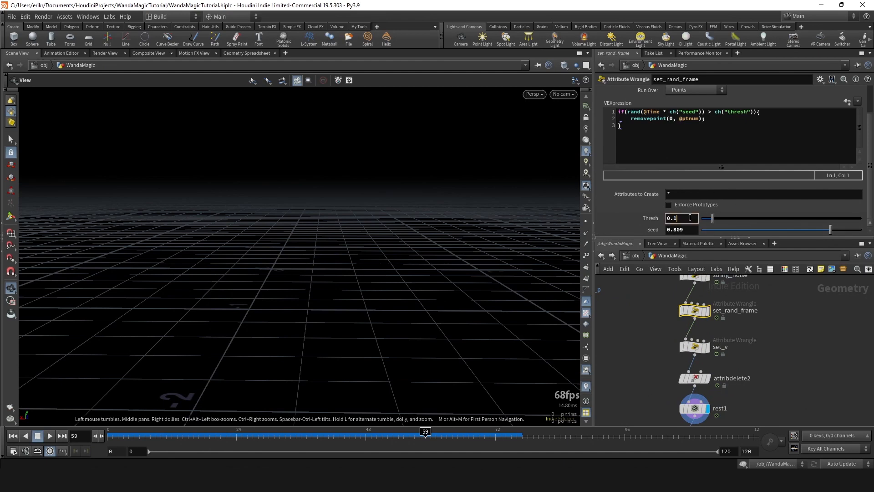
key("Return")
- Reenter string_particles_popnet, rewind to frame 0, and play the simulation, stopping at frame 31
middle_click_drag(692, 387, 691, 281)
double_click(685, 356)
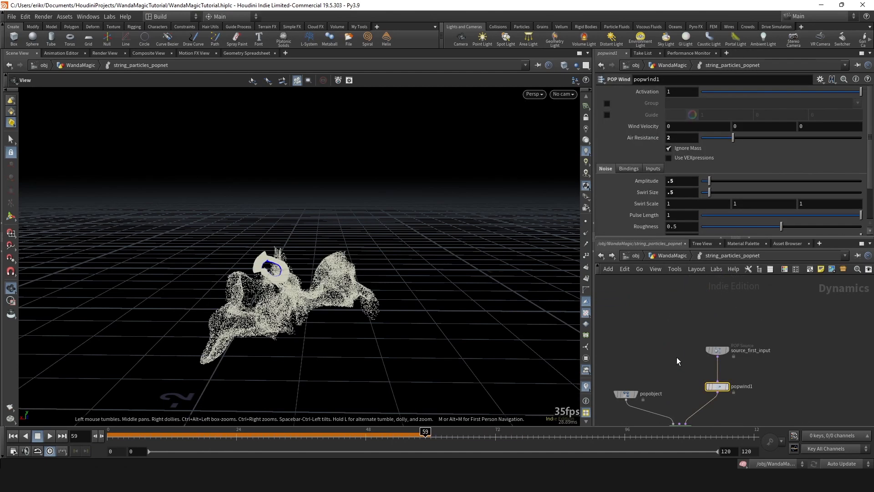
left_click(110, 433)
left_click(50, 436)
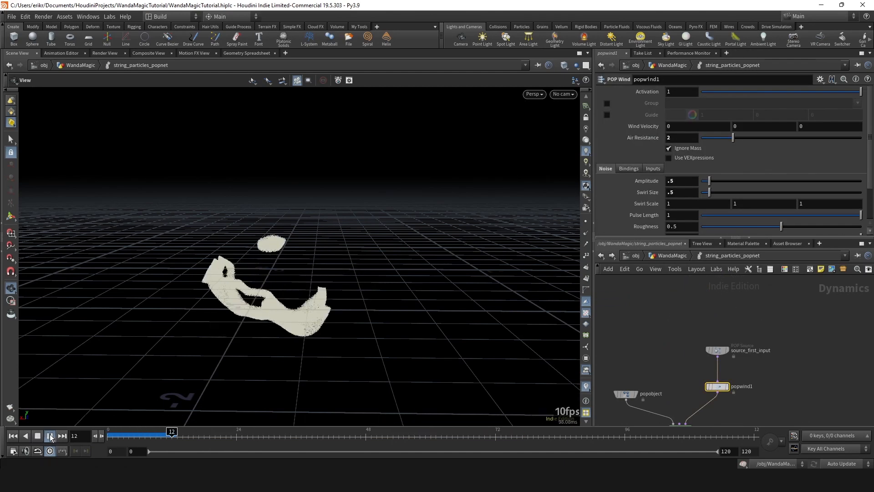
key("Escape")
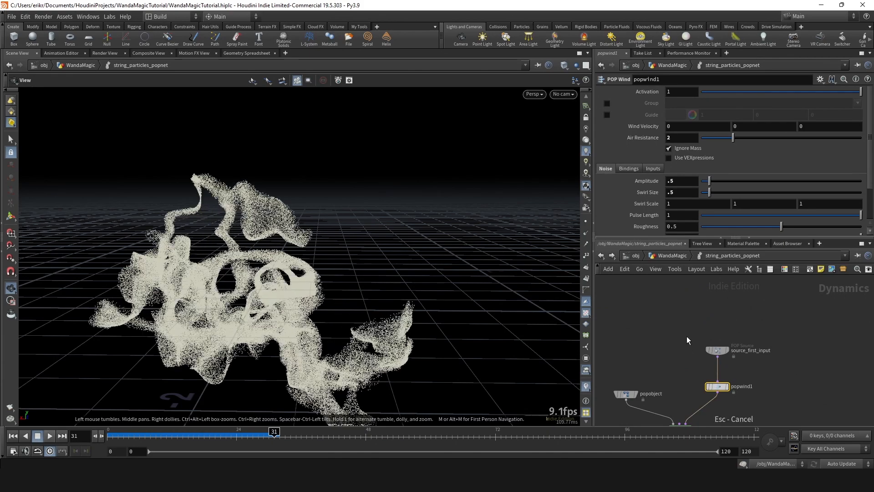
- Open set_rand_frame's Thresh value for editing and replay the string_particles_popnet simulation from frame 0
key("u")
left_click(726, 312)
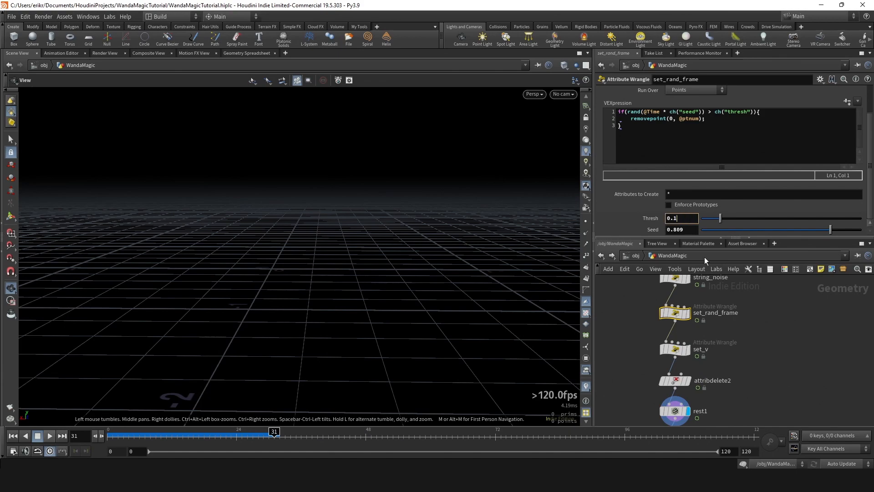
middle_click_drag(710, 382, 713, 325)
scroll(673, 382, "up", 3)
double_click(679, 390)
left_click(109, 434)
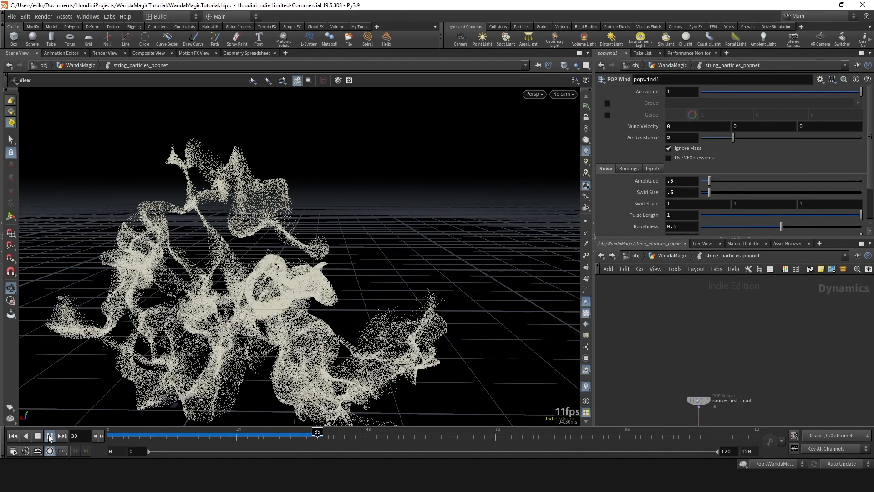
left_click(50, 436)
- Return to the WandaMagic network, display set_v's output, and scrub the timeline to frame 23
key("u")
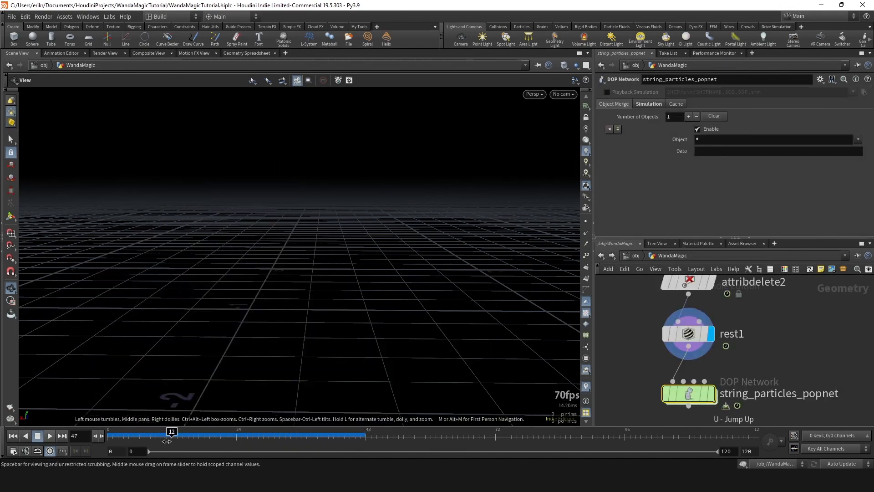
left_click_drag(166, 441, 144, 439)
scroll(772, 314, "down", 5)
middle_click_drag(773, 300, 703, 390)
scroll(683, 362, "up", 3)
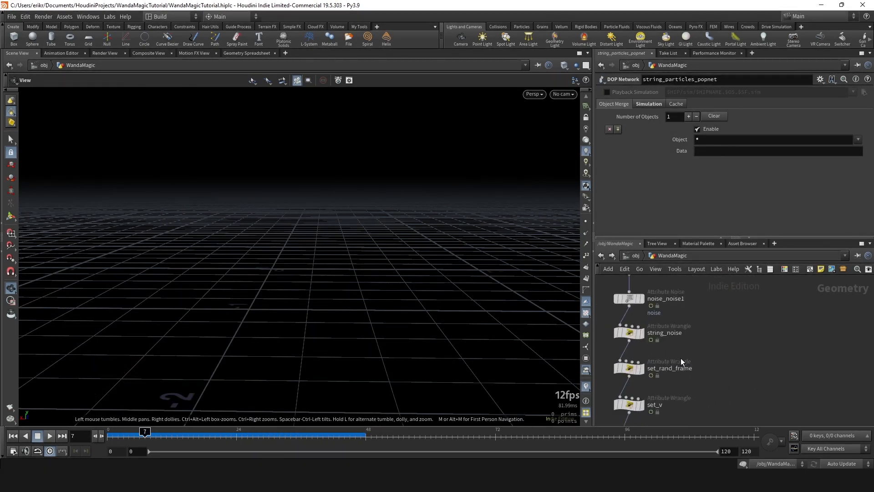
left_click(641, 368)
left_click(641, 404)
left_click(211, 436)
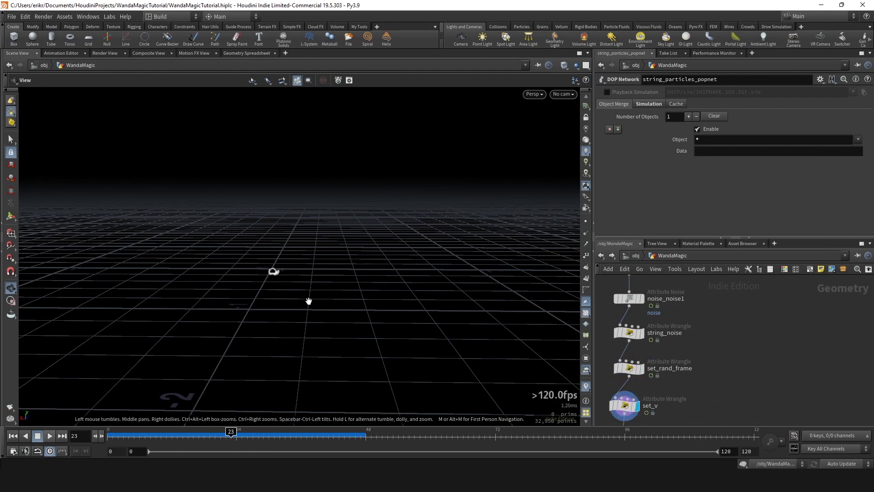
- Frame the set_v points in the viewport and open string_noise's parameters in the WandaMagic network
key("space+g")
left_click_drag(731, 351, 595, 385)
left_click_drag(391, 268, 169, 280)
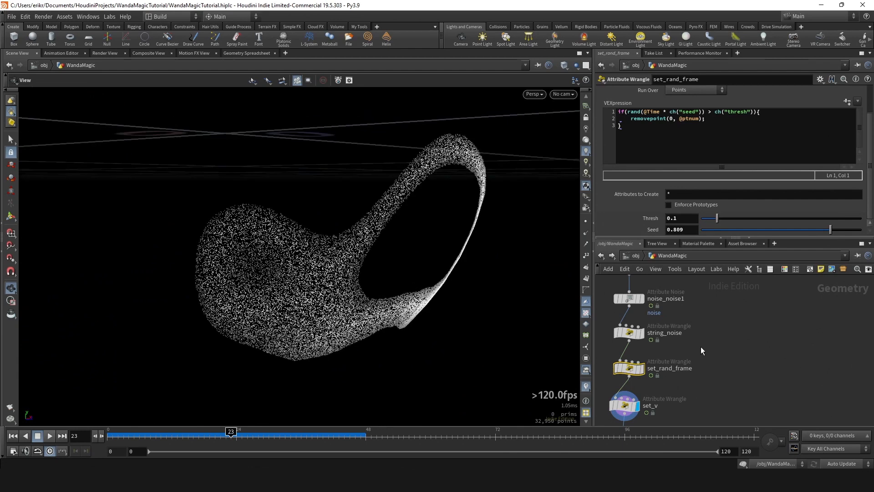
left_click(635, 332)
scroll(716, 299, "down", 4)
left_click(668, 368)
scroll(664, 378, "up", 2)
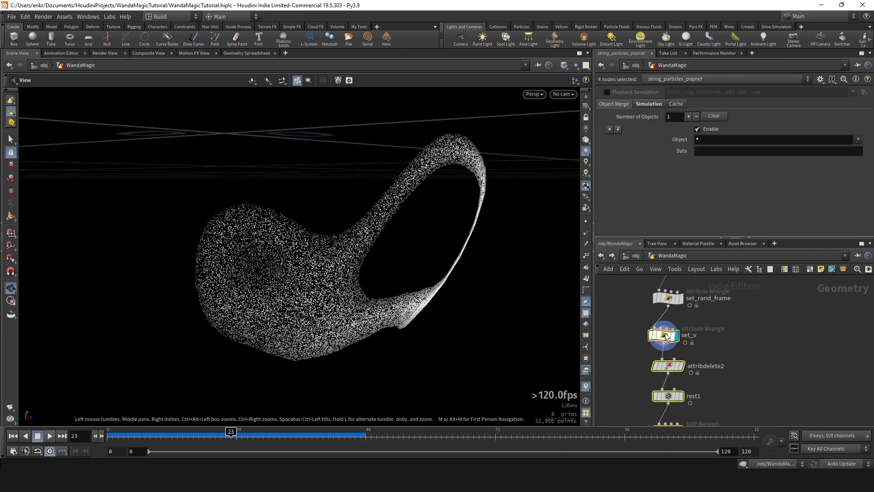
scroll(701, 378, "up", 2)
left_click(685, 328)
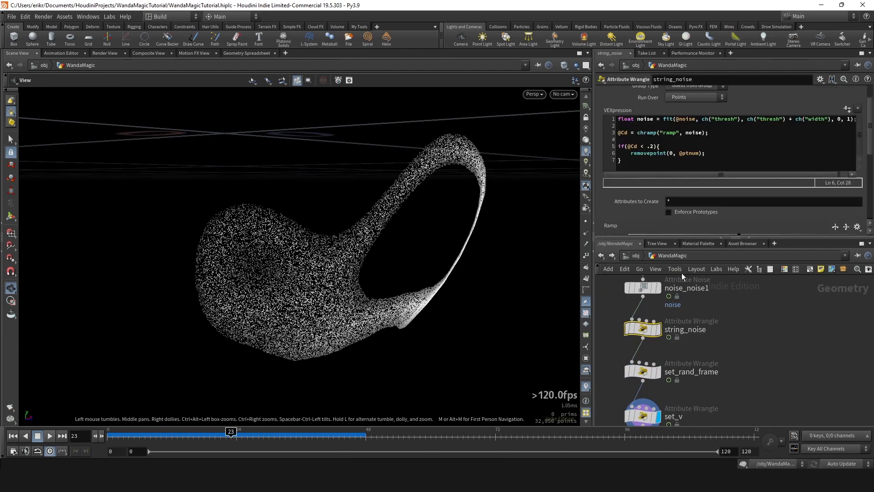
- Try moving string_noise's middle and end ramp points inward, and undo both ramp changes
scroll(695, 182, "down", 5)
left_click_drag(739, 222, 705, 222)
left_click_drag(843, 225, 750, 216)
key("ctrl+z")
- Try a string_noise Width of 0.01 and undo the change
key("ctrl+z")
scroll(684, 168, "down", 3)
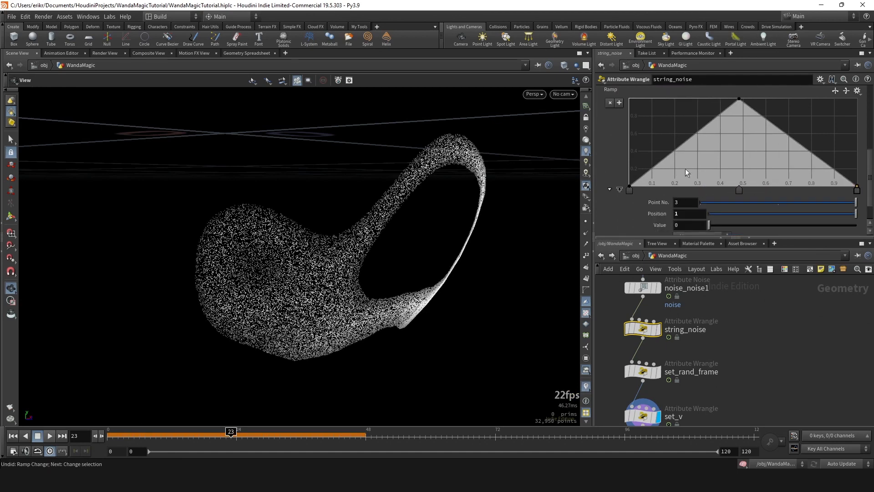
middle_click_drag(688, 230, 657, 267)
key("ctrl+z")
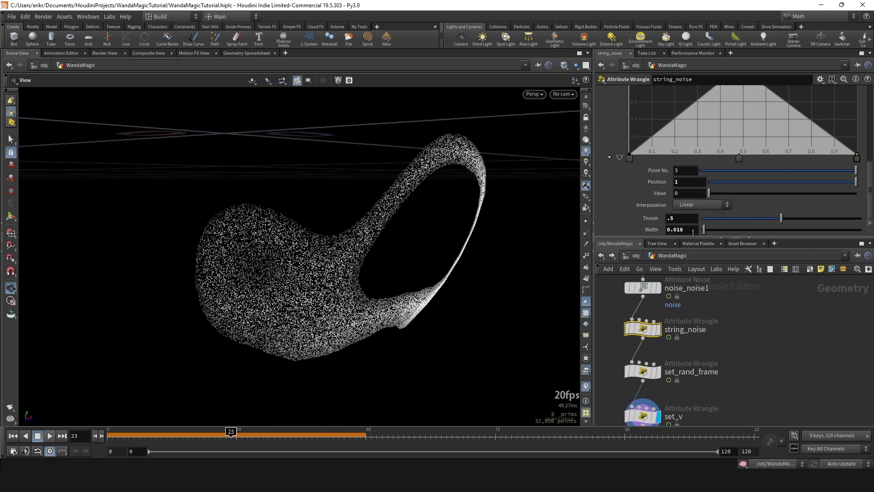
key("ctrl+shift+z")
left_click(694, 230)
key("Return")
scroll(699, 301, "down", 5)
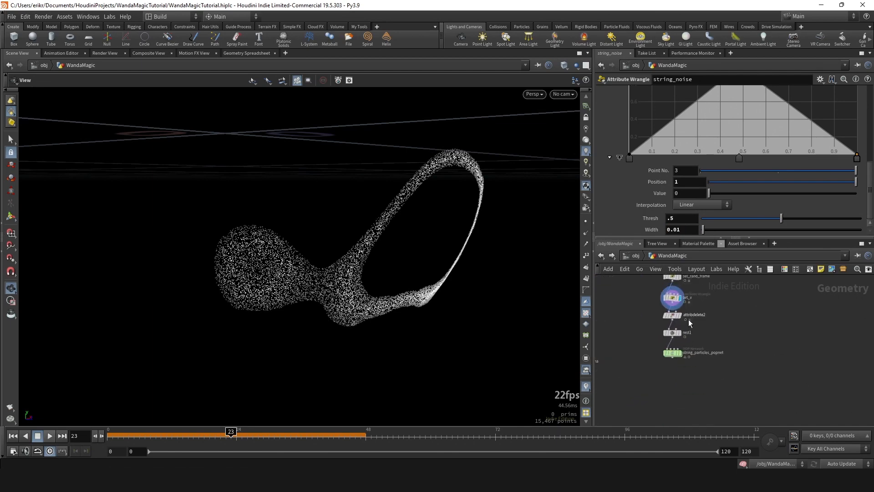
scroll(671, 356, "up", 4)
key("ctrl+z")
key("ctrl+z")
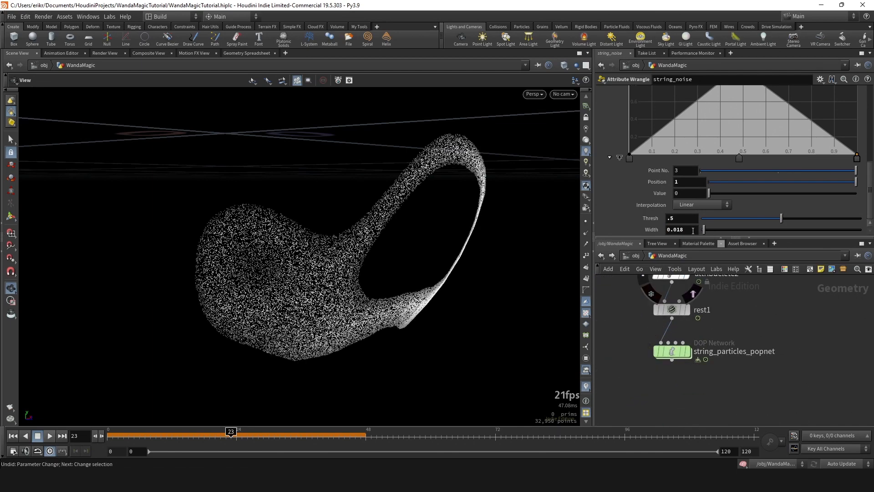
- Set string_noise's Width to 0.012
key("BackSpace")
type("2")
key("Return")
- Enter string_particles_popnet, replay the simulation from the beginning, and scrub it to frame 21
double_click(674, 351)
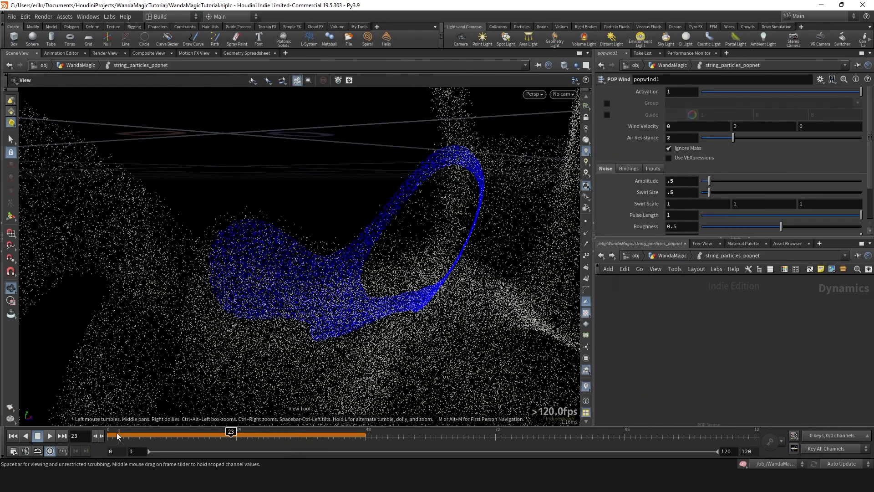
left_click(110, 436)
left_click_drag(195, 354, 402, 256)
scroll(402, 255, "down", 4)
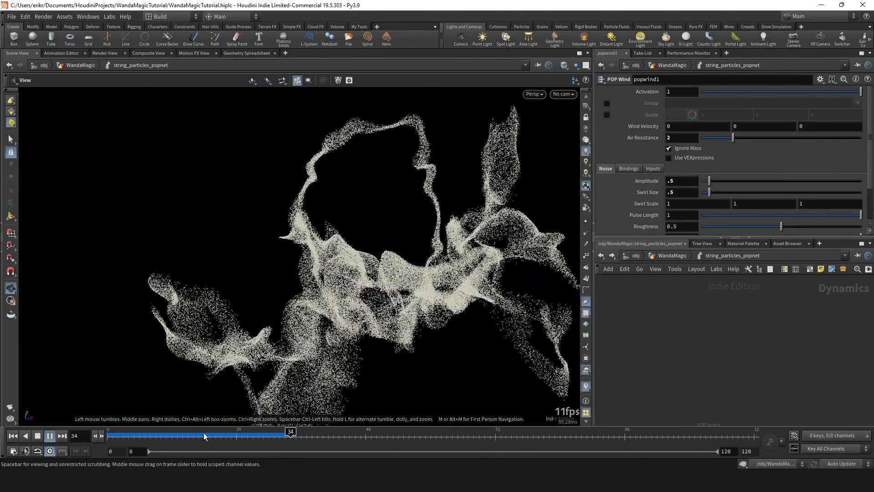
left_click_drag(205, 436, 221, 434)
key("u")
scroll(687, 356, "down", 2)
middle_click_drag(686, 357, 674, 367)
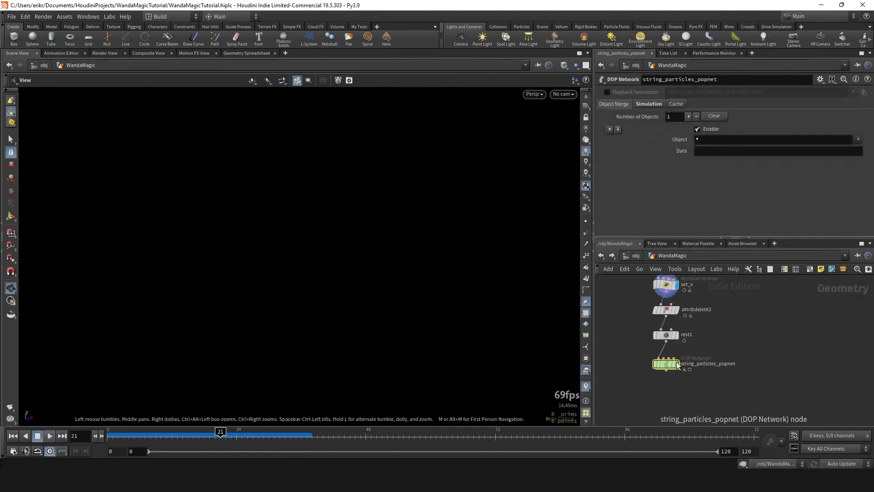
scroll(675, 365, "up", 1)
middle_click_drag(682, 322, 684, 353)
scroll(684, 353, "up", 1)
double_click(670, 404)
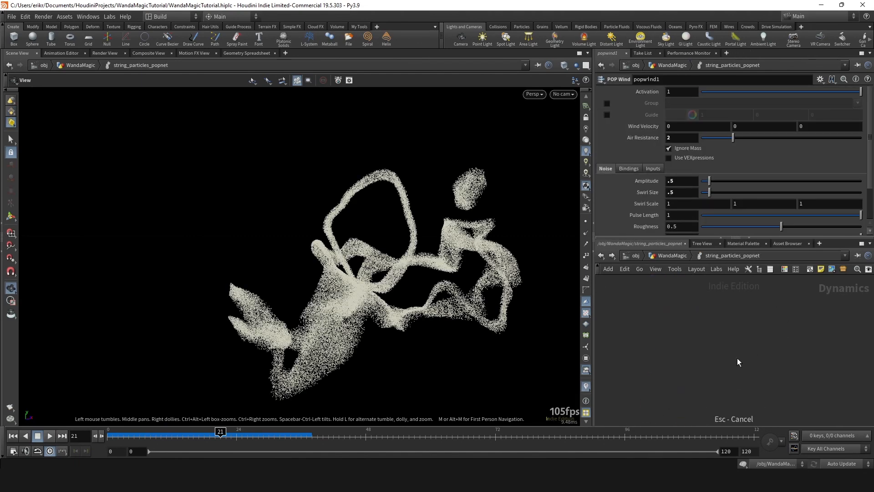
- Set source_first_input's Life Expectancy to 0.5 in its birth settings
key("h")
left_click(755, 320)
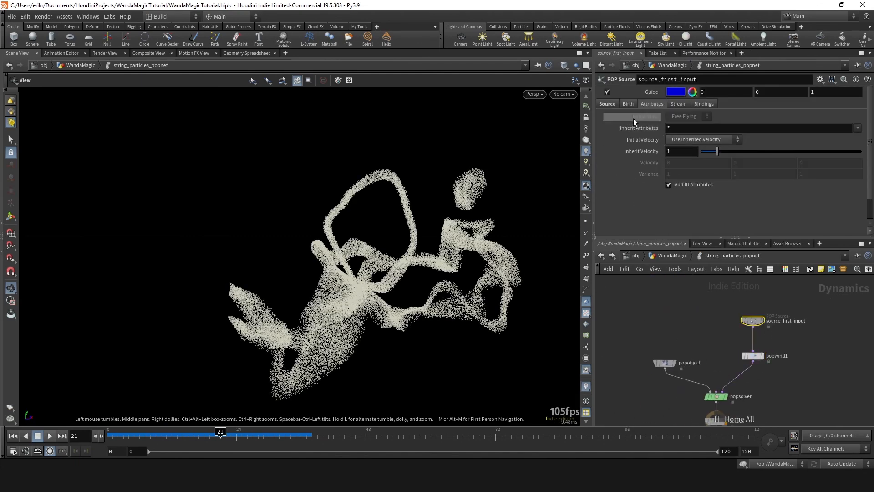
left_click(628, 103)
scroll(669, 182, "down", 1)
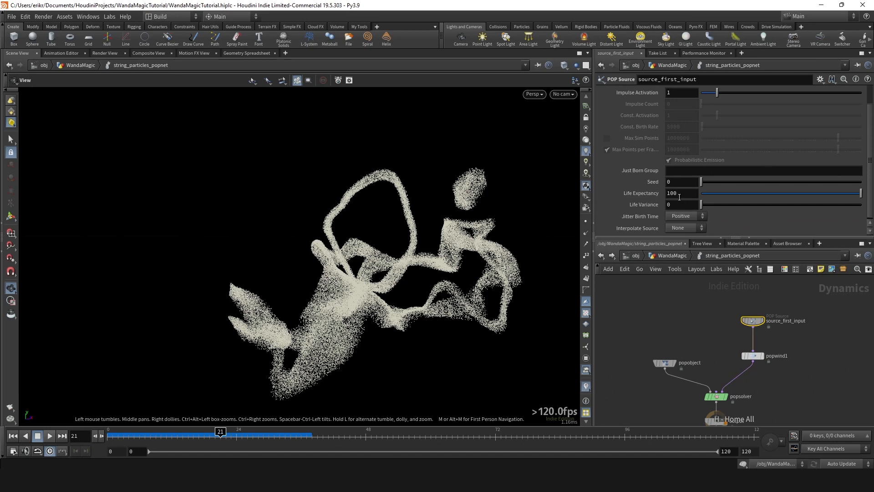
type(".5")
key("Return")
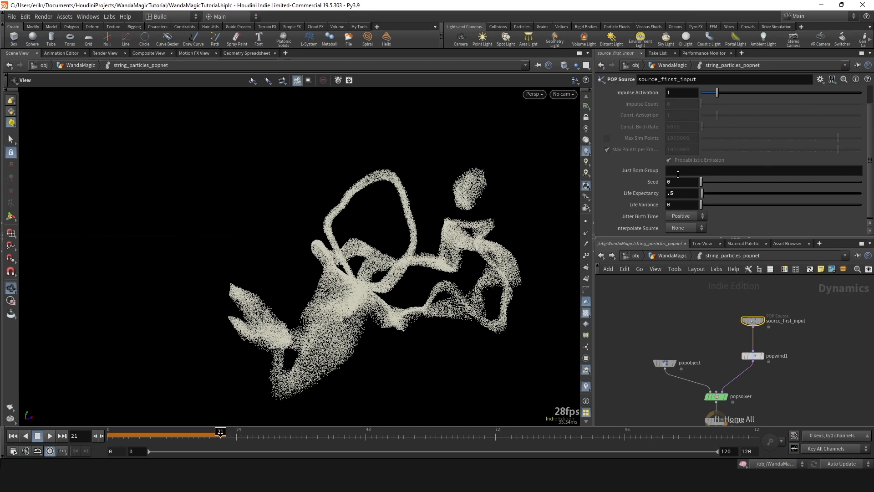
- Replay the particle simulation from frame 0 and scrub to frame 15
left_click(13, 436)
left_click(48, 436)
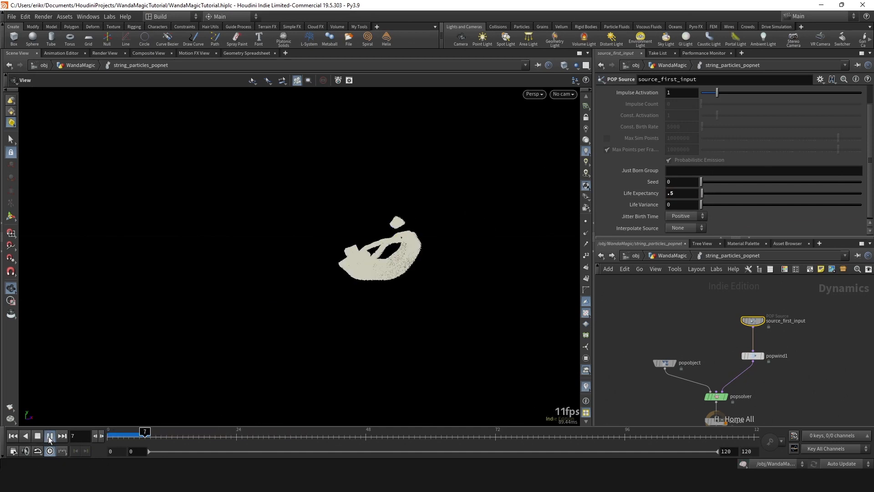
left_click_drag(323, 318, 245, 364)
left_click_drag(139, 436, 197, 436)
left_click(49, 435)
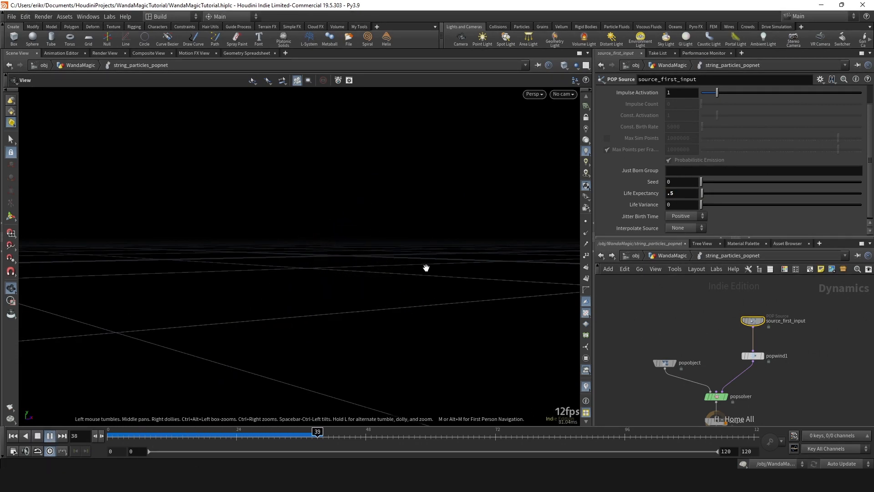
left_click_drag(143, 436, 188, 436)
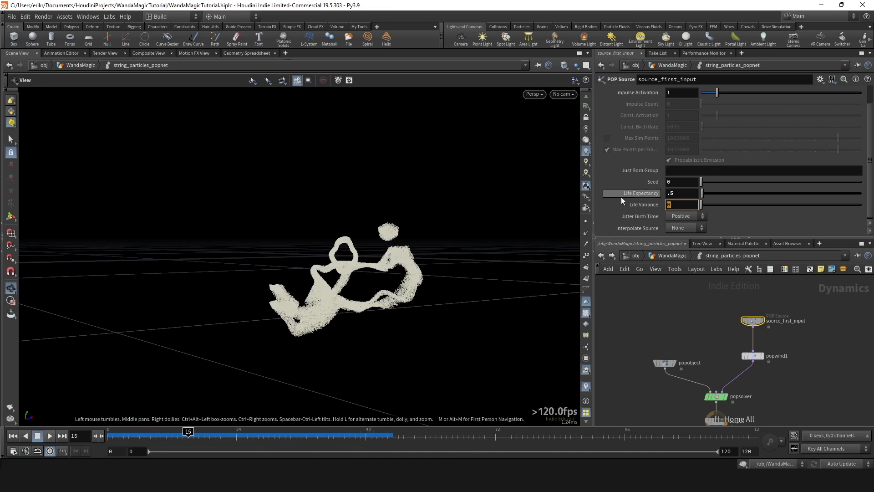
- Set source_first_input's Life Variance to 0.2 and replay the simulation
type(".2")
key("Return")
left_click(46, 435)
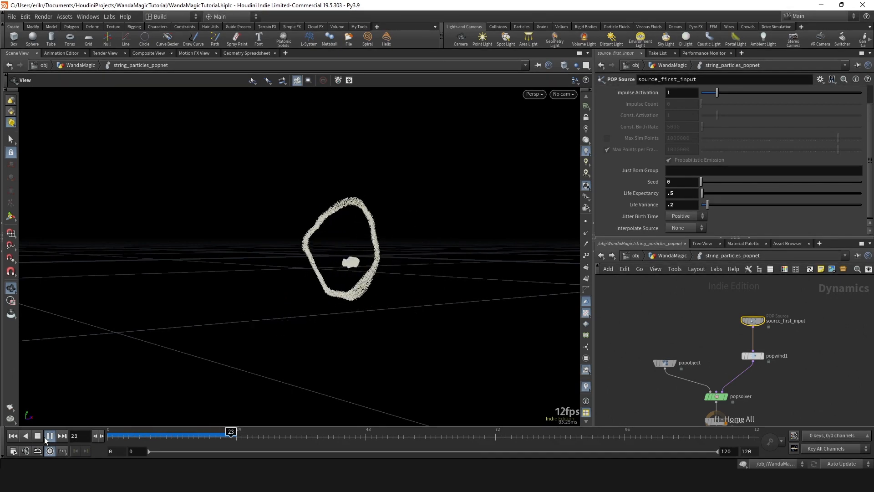
left_click(37, 436)
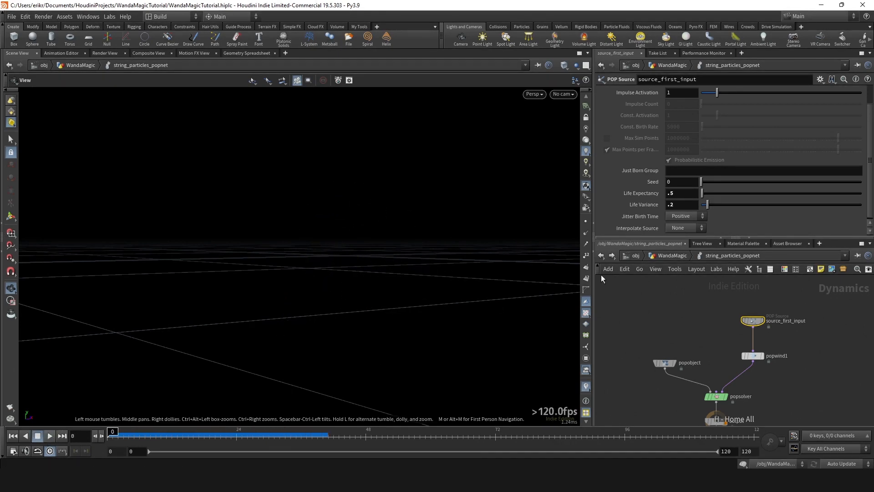
- Reset source_first_input's Life Expectancy and Life Variance to their defaults of 100 and 0
middle_click(685, 191, "ctrl")
middle_click(688, 204, "ctrl")
scroll(730, 353, "down", 3)
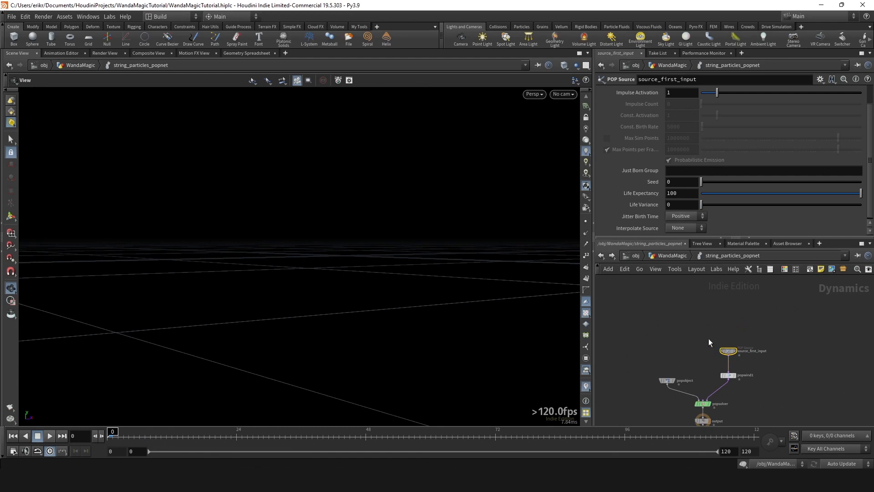
- Return to the WandaMagic network and insert an Attribute Noise node between set_v and attribdelete2
key("u")
key("Tab")
type("a")
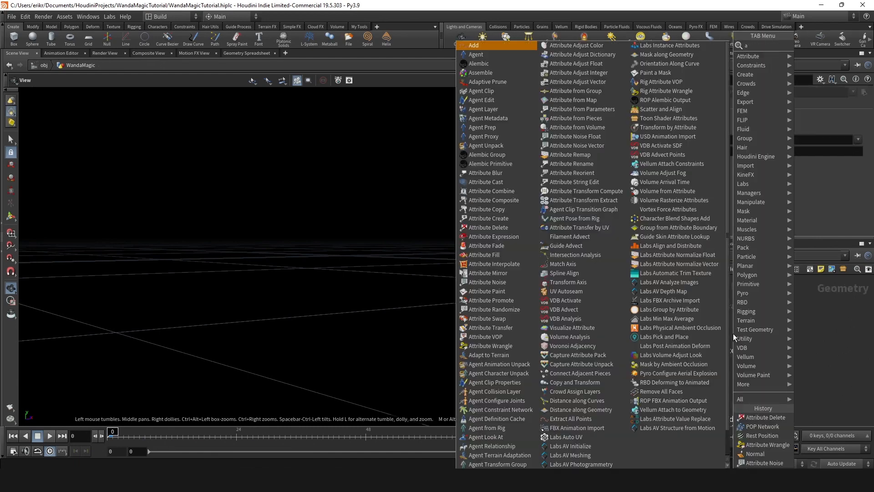
type("noi")
key("Return")
left_click(732, 333)
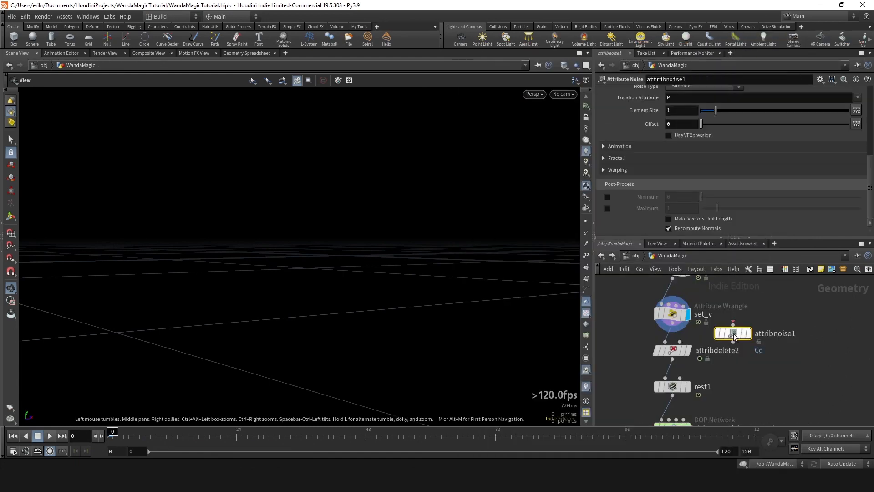
left_click_drag(733, 333, 675, 334)
- Rename the new Attribute Noise node to noise_life and display its output
double_click(718, 350)
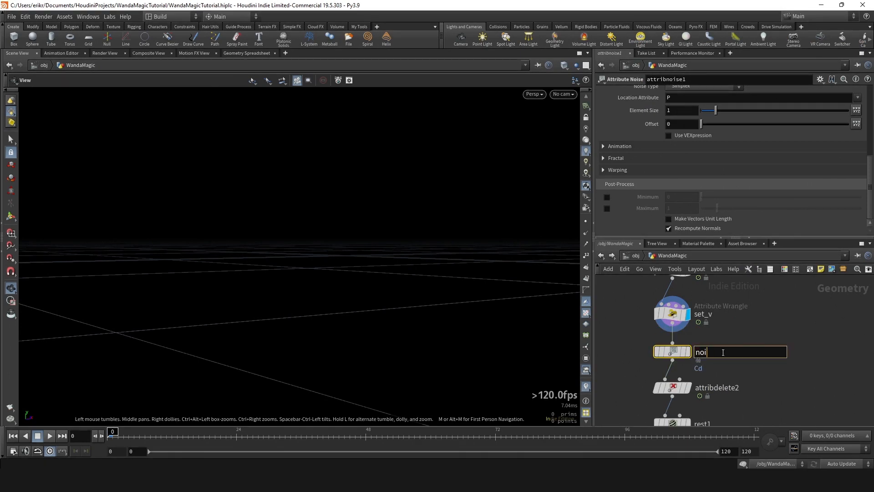
type("noise_life")
key("Return")
key("r")
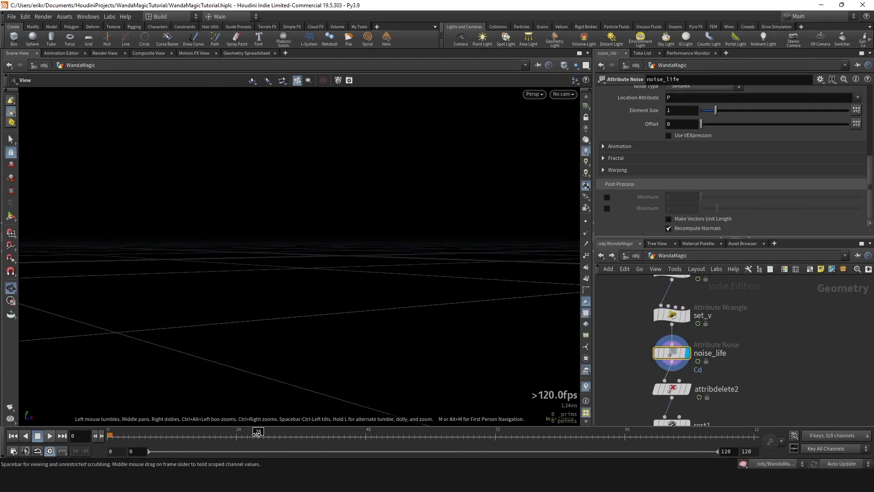
- Scrub the timeline to frame 59 and frame noise_life's points for inspection from another angle
left_click(270, 433)
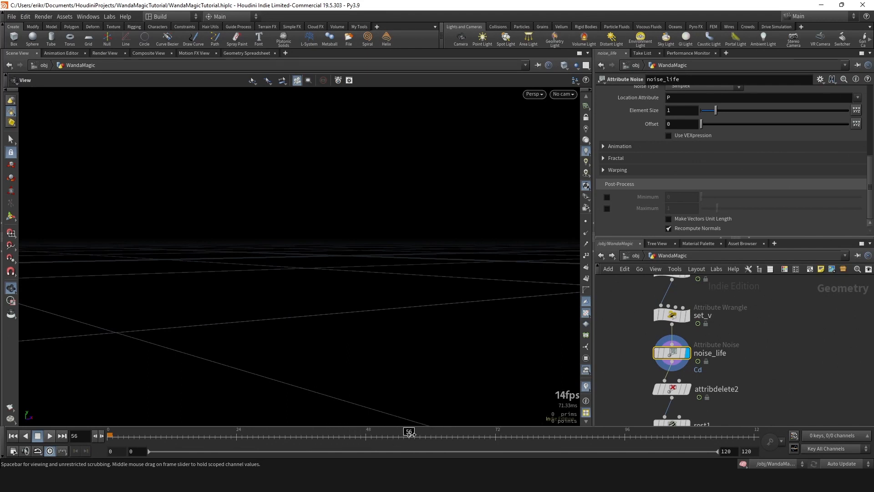
key("space+f")
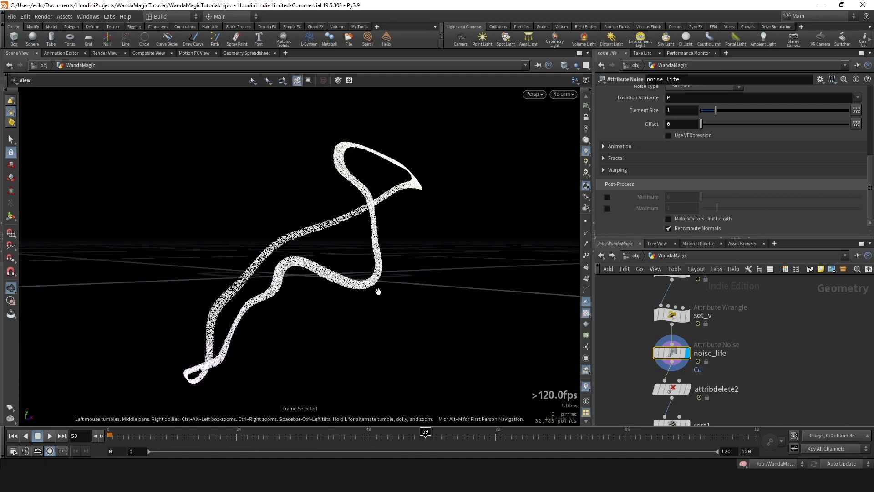
left_click_drag(379, 292, 337, 279)
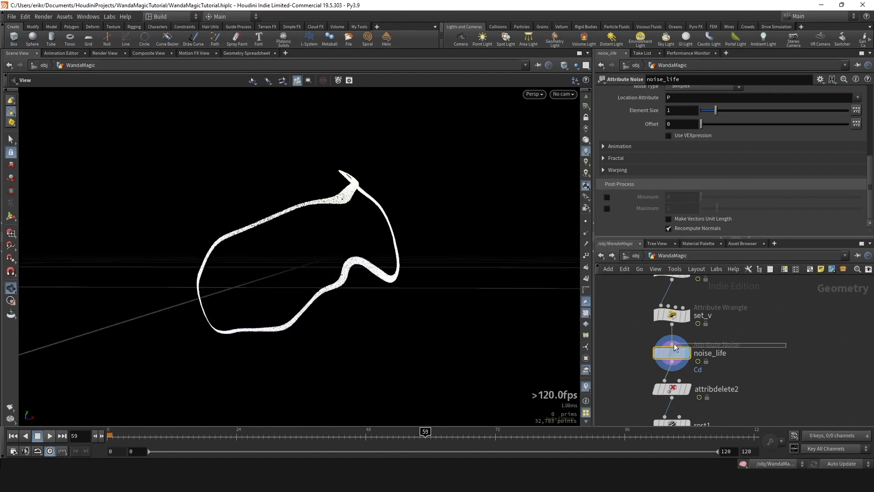
- Set noise_life to write a Float attribute named life
scroll(670, 156, "up", 5)
left_click(687, 130)
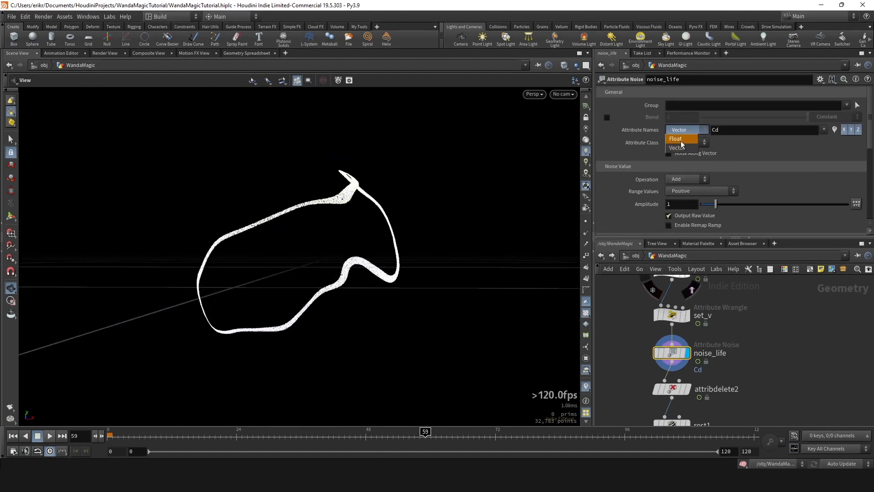
left_click(681, 140)
left_click(722, 132)
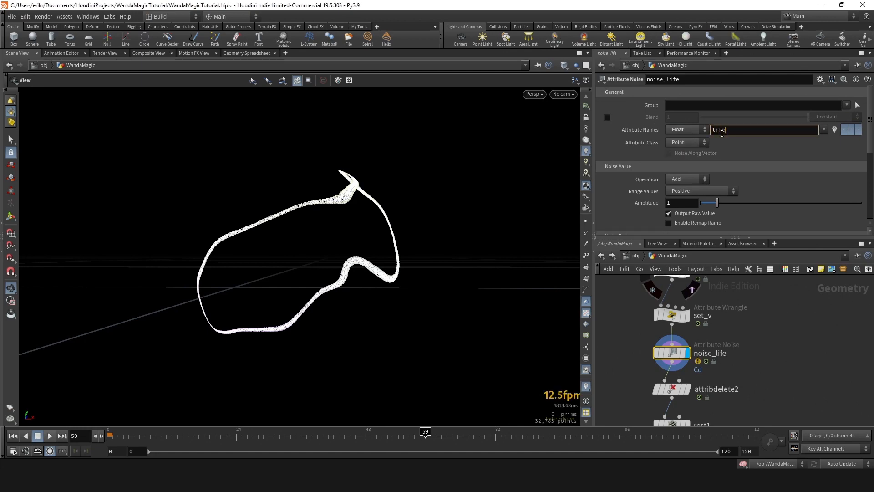
key("Return")
- Visualize the life attribute on the points in the viewport
scroll(733, 134, "down", 3)
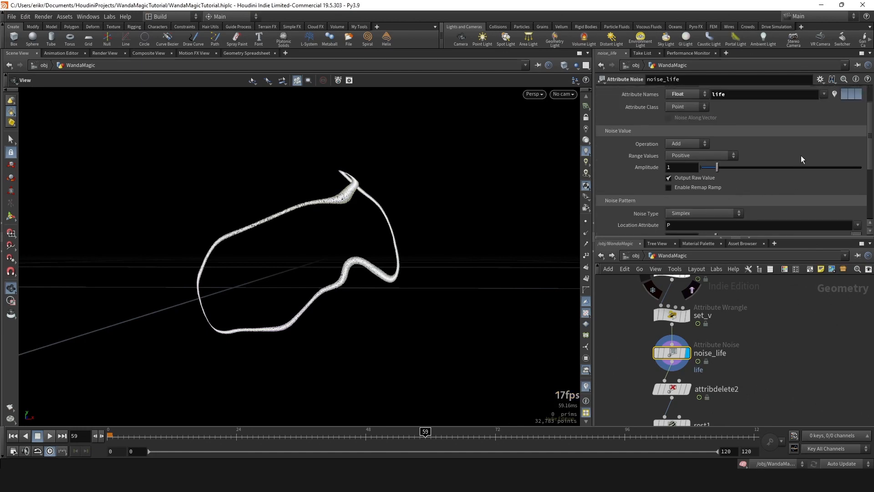
scroll(801, 156, "up", 2)
left_click(836, 131)
left_click_drag(345, 202, 410, 214)
- Set noise_life's Element Size to 0.8 and turn off the life attribute visualization
scroll(742, 183, "down", 5)
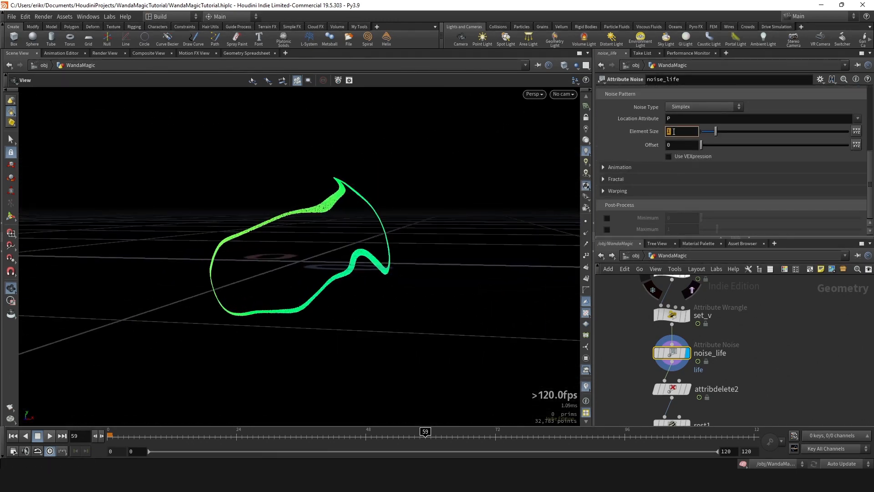
left_click_drag(336, 237, 312, 245)
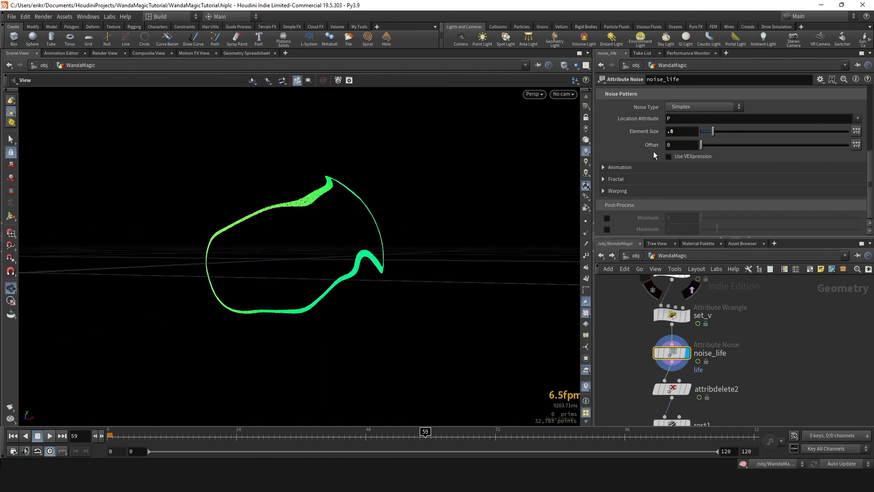
scroll(799, 174, "up", 5)
left_click(844, 129)
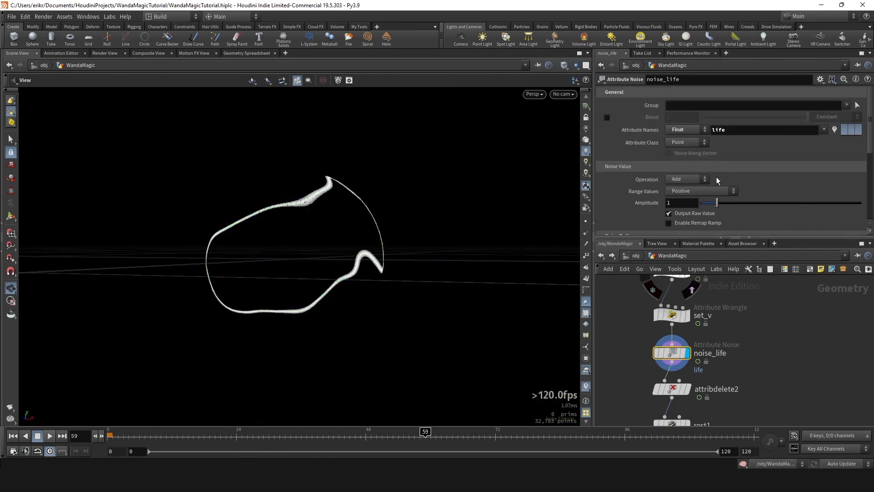
- Set noise_life's Range Values to Min/Max
scroll(717, 177, "down", 1)
left_click(709, 165)
left_click(696, 195)
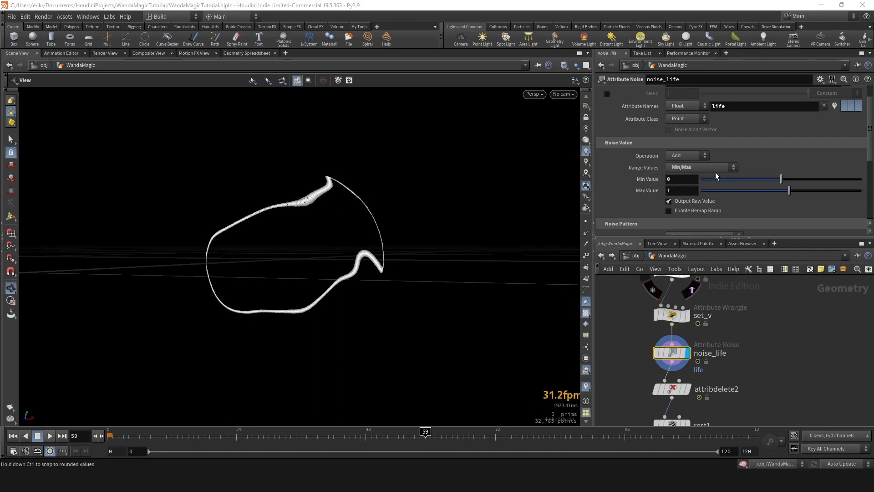
- Try adjusting noise_life's range limits and undo the changes
left_click_drag(785, 179, 796, 191)
key("ctrl+z")
key("ctrl+z")
- Enter the string_particles_popnet network
scroll(711, 325, "down", 4)
scroll(678, 367, "up", 4)
double_click(673, 365)
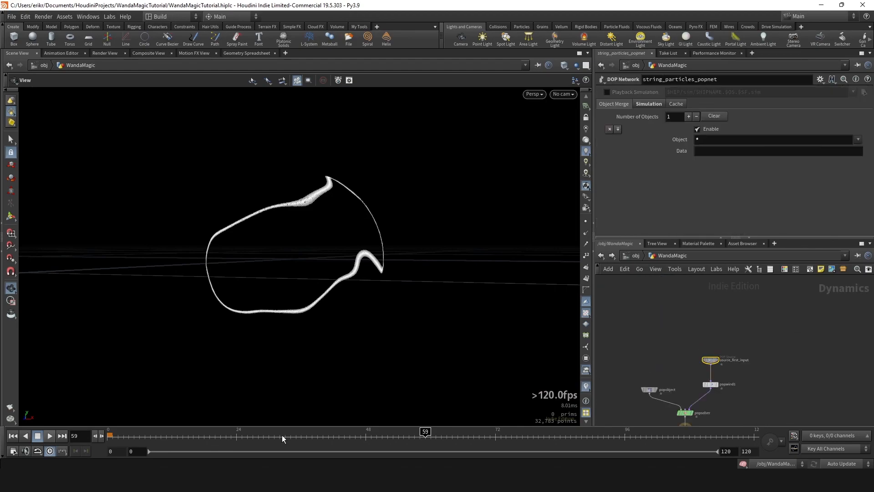
- Play the particle simulation from the start, orbit around the emitted particles and scrub through the early frames
left_click_drag(131, 437, 90, 441)
left_click(51, 436)
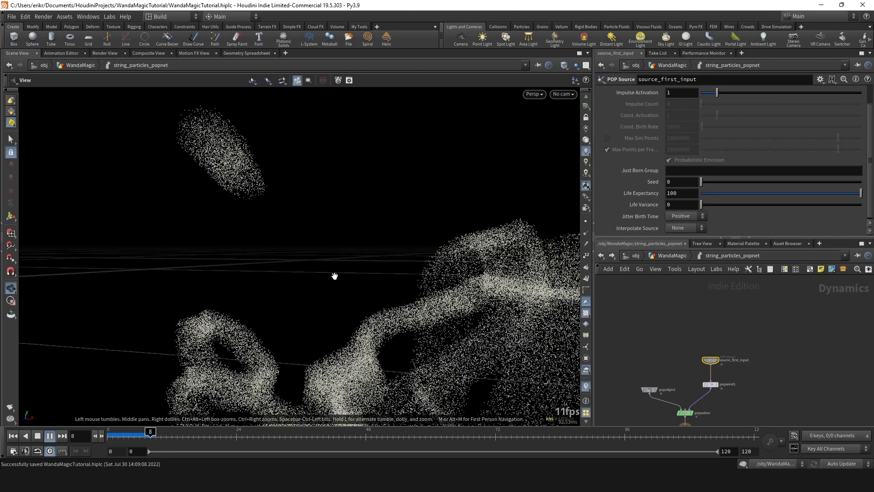
right_click_drag(334, 275, 251, 218)
middle_click_drag(250, 218, 282, 228)
left_click_drag(282, 228, 316, 235)
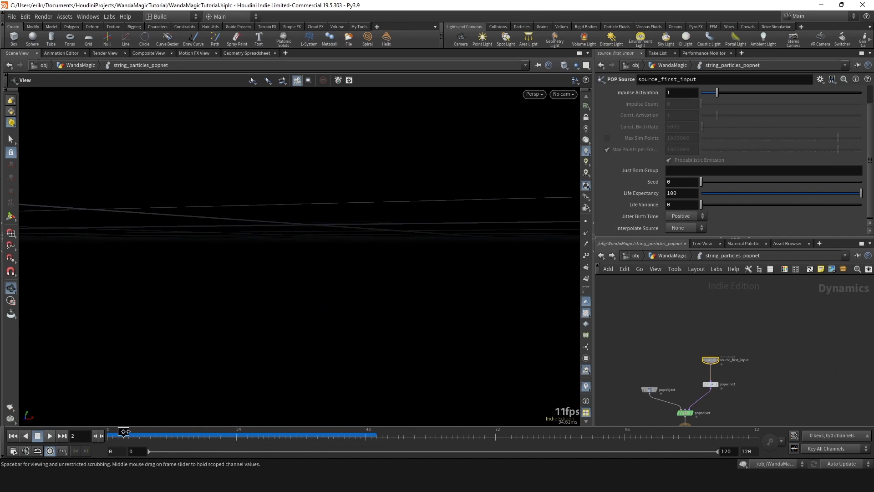
left_click_drag(151, 435, 182, 433)
- Return to the WandaMagic network and set noise_life's Min Value to 0.1
key("u")
middle_click_drag(715, 313, 700, 332)
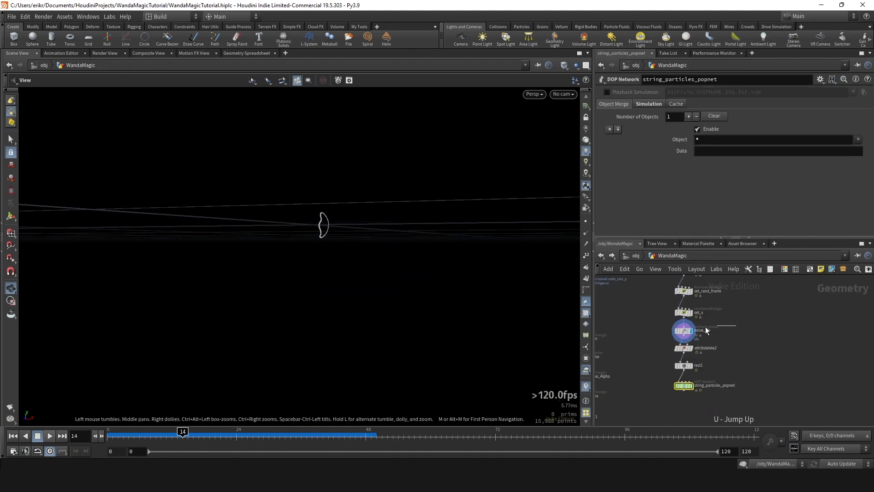
left_click(684, 331)
type(".")
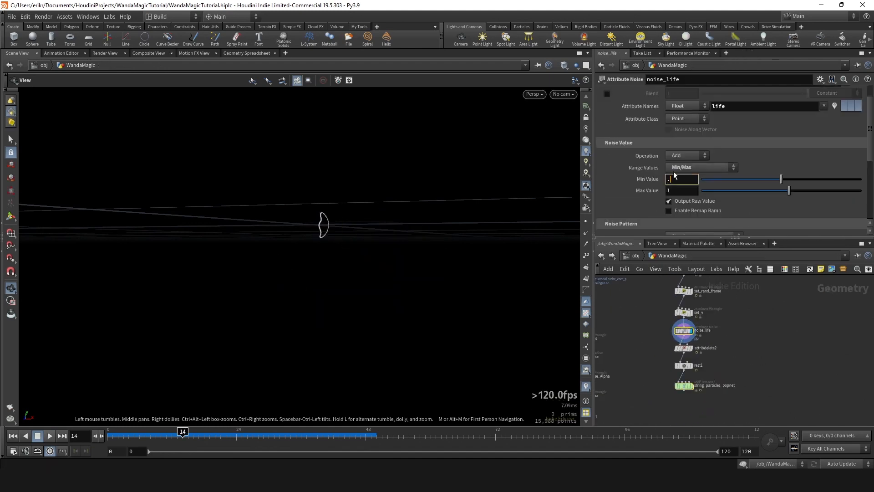
type("1")
key("Return")
- Link noise_life's Max Value to its Min Value with the expression ch("rangemin") * 1.6
right_click(677, 178)
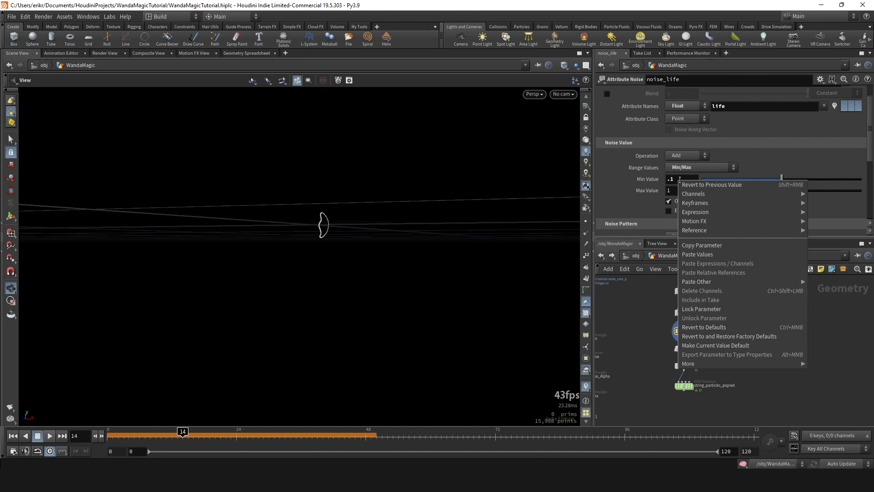
left_click(723, 246)
right_click(686, 187)
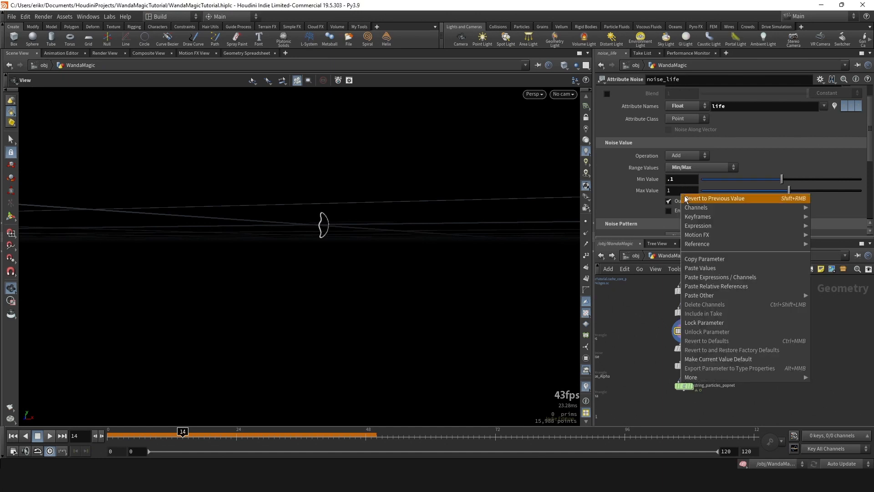
left_click(710, 275)
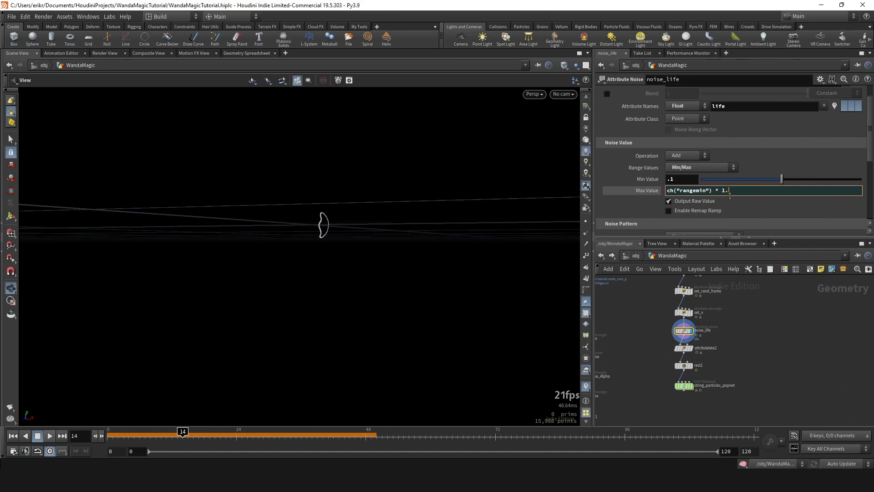
key("Return")
left_click(647, 191)
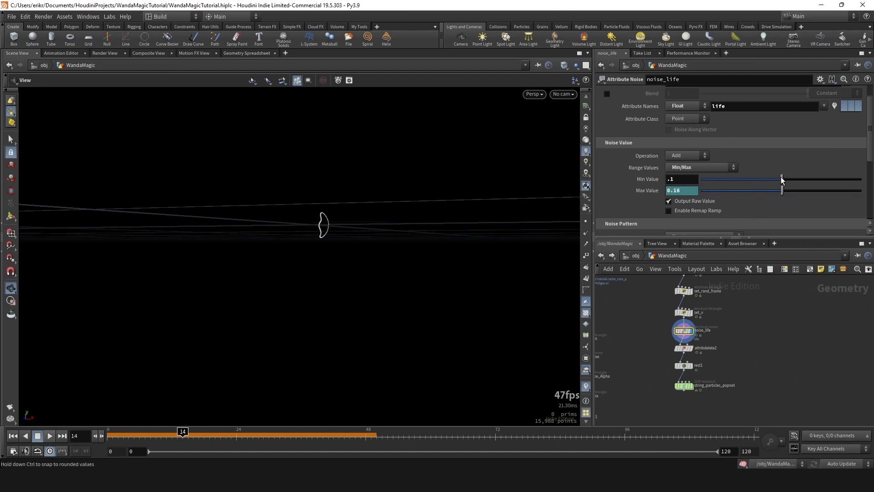
- Set noise_life's Min Value to 0.75 and replay the particle simulation inside string_particles_popnet
left_click_drag(781, 177, 787, 179)
left_click(685, 177)
double_click(691, 385)
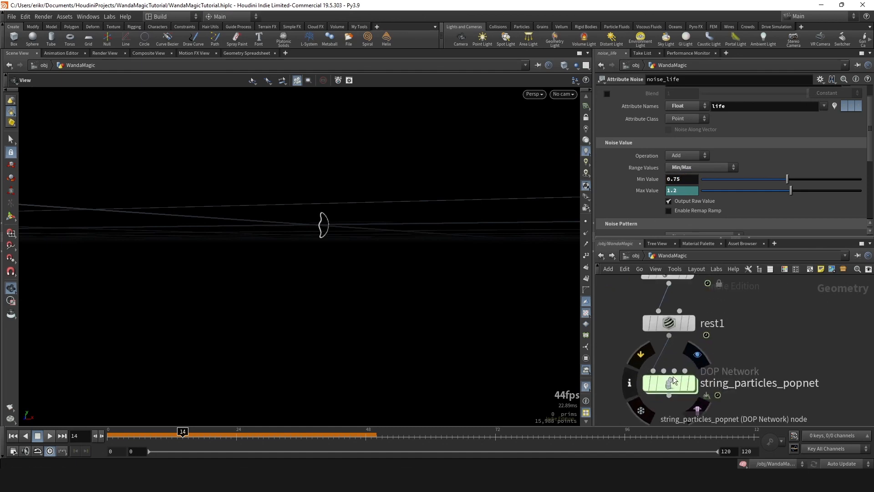
left_click(13, 436)
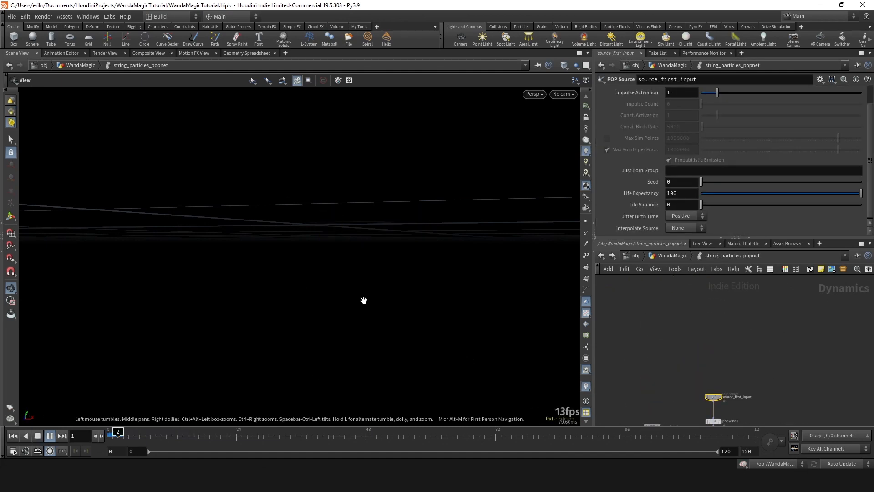
left_click_drag(364, 300, 363, 263)
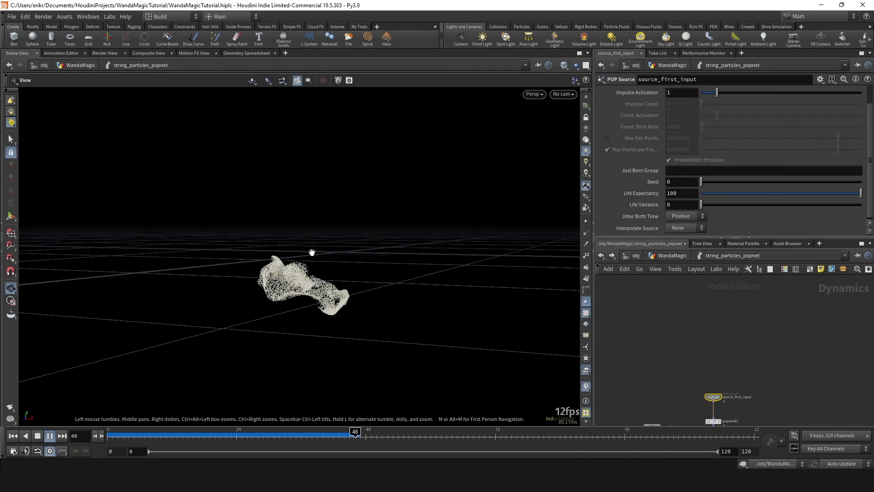
left_click_drag(242, 431, 284, 426)
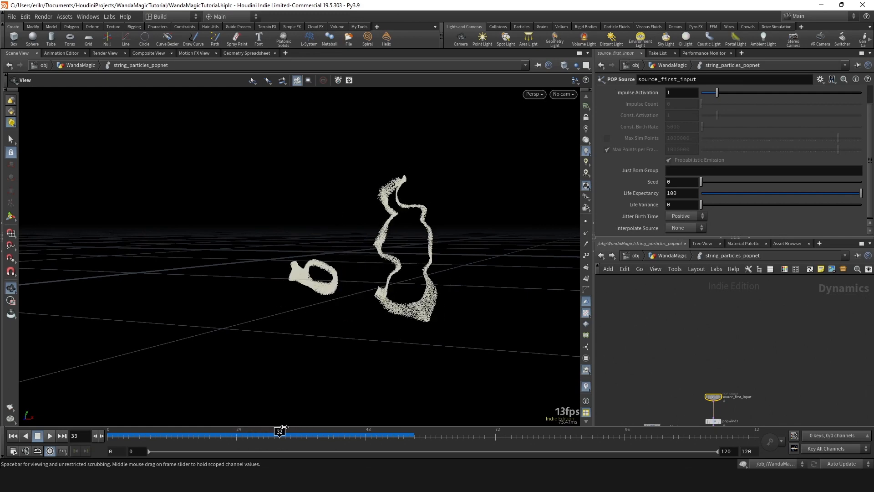
- Return to the WandaMagic network and set string_noise's Width to 0.008
key("u")
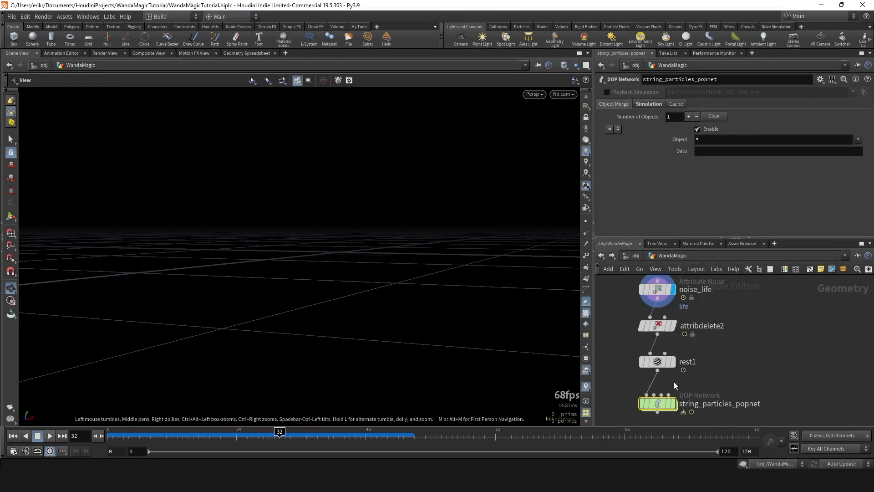
left_click(672, 401)
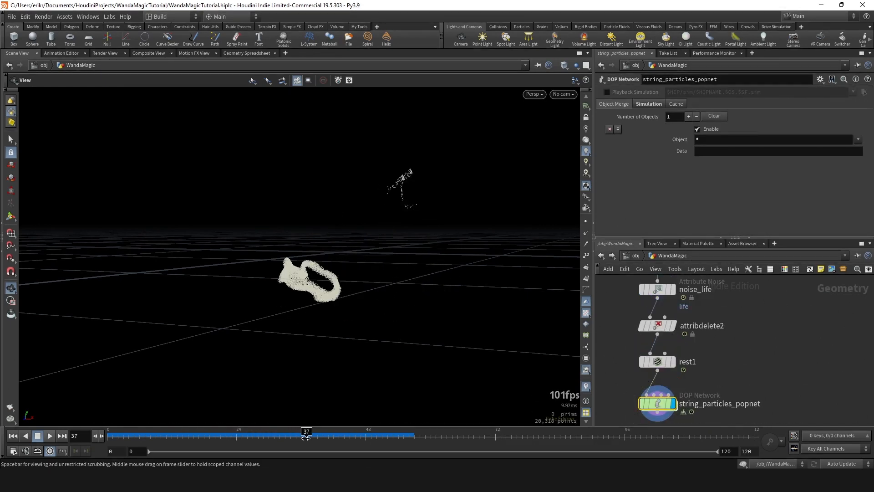
scroll(727, 330, "down", 5)
scroll(727, 330, "up", 5)
left_click(701, 335)
scroll(654, 231, "down", 5)
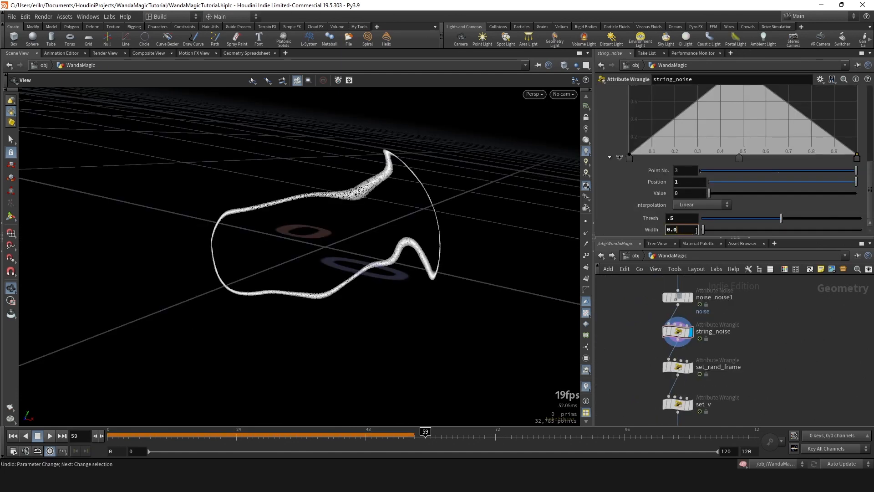
key("Return")
- Replay the simulation inside string_particles_popnet and examine the thinner particle strings from several angles and frames
scroll(705, 374, "down", 4)
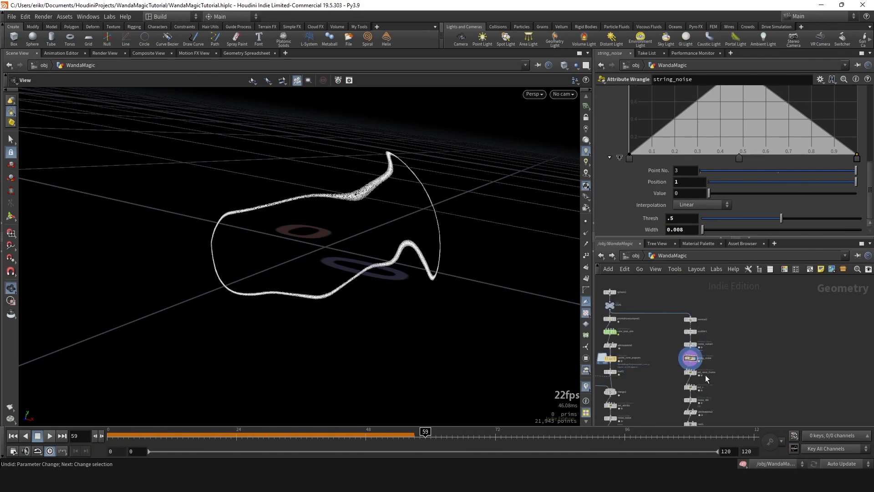
middle_click_drag(705, 375, 677, 321)
scroll(661, 349, "up", 2)
double_click(665, 349)
left_click(12, 436)
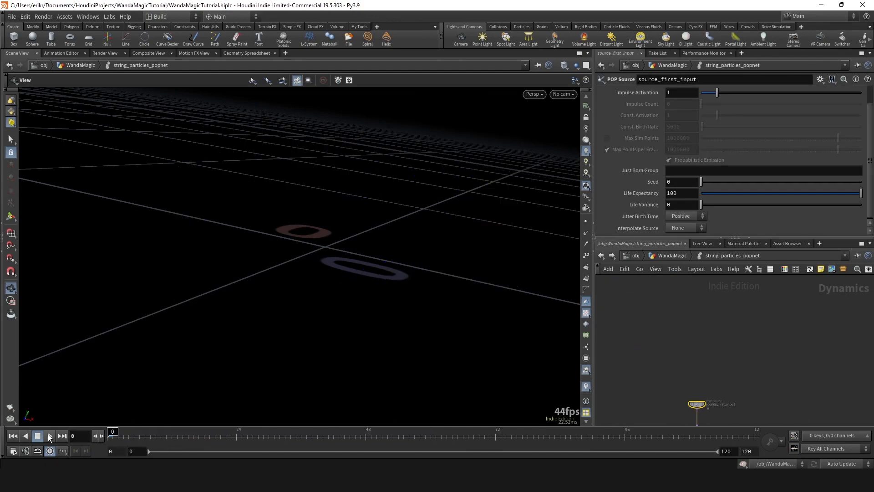
left_click(49, 436)
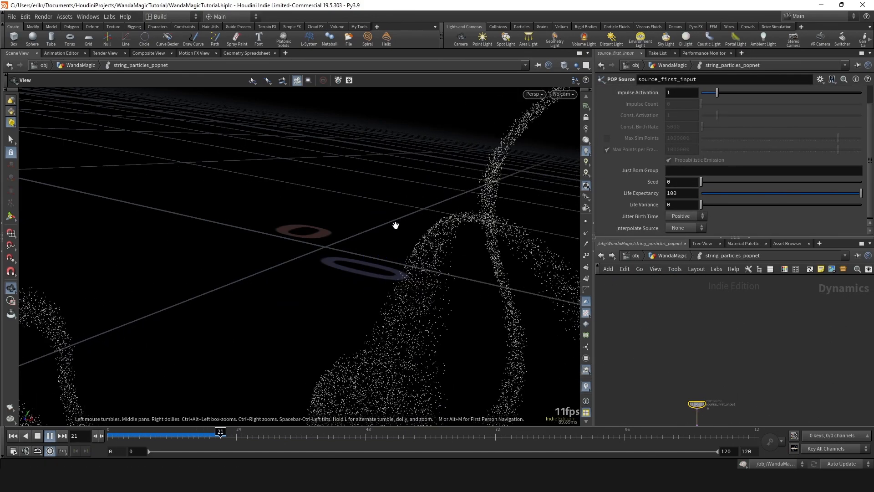
key("f")
left_click_drag(167, 440, 209, 438)
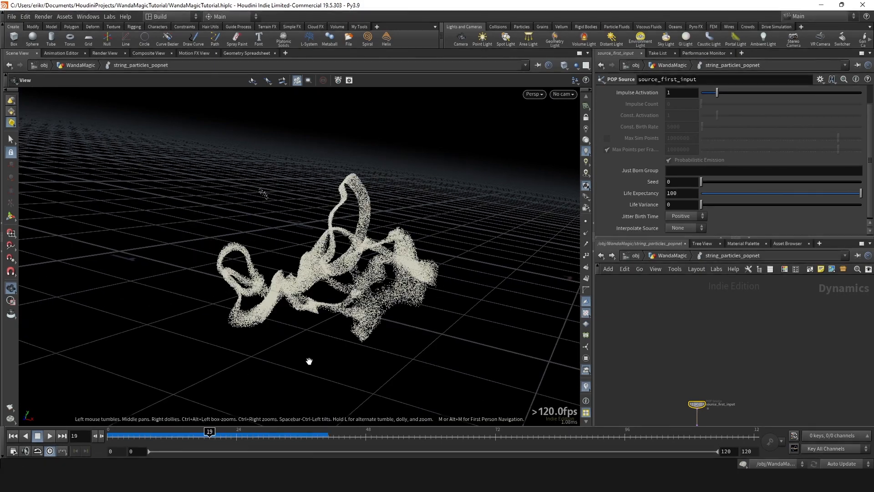
mouse_move(308, 361)
left_mouse_down()
mouse_move(254, 287)
mouse_move(501, 291)
left_mouse_up()
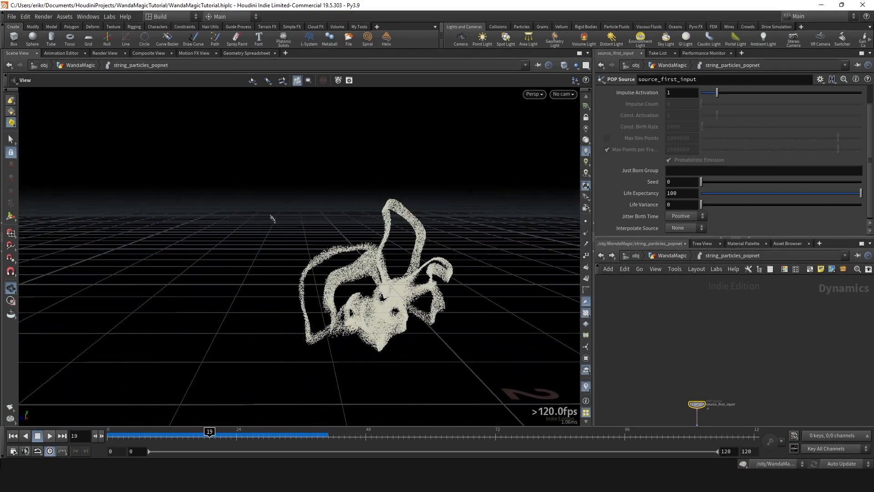
left_click(49, 436)
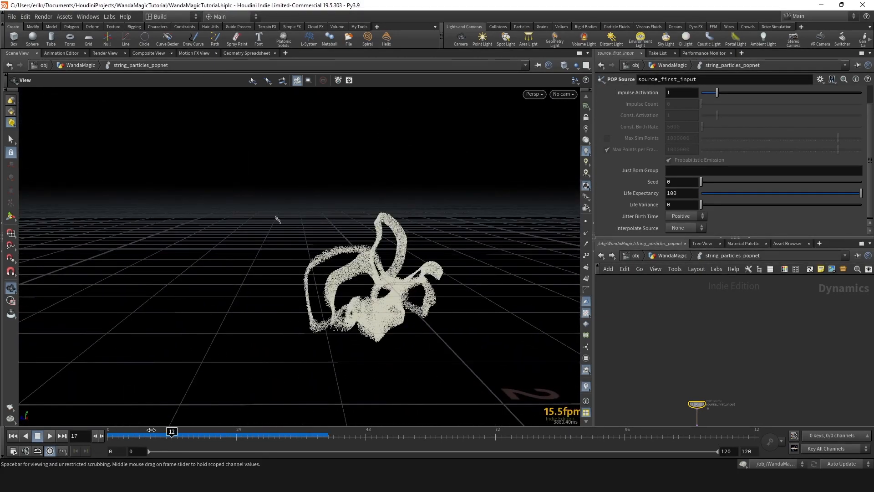
- Set the noise Amplitude of popwind1 to 0.4
scroll(723, 345, "down", 5)
middle_click_drag(723, 345, 721, 336)
scroll(663, 313, "up", 3)
left_click(643, 328)
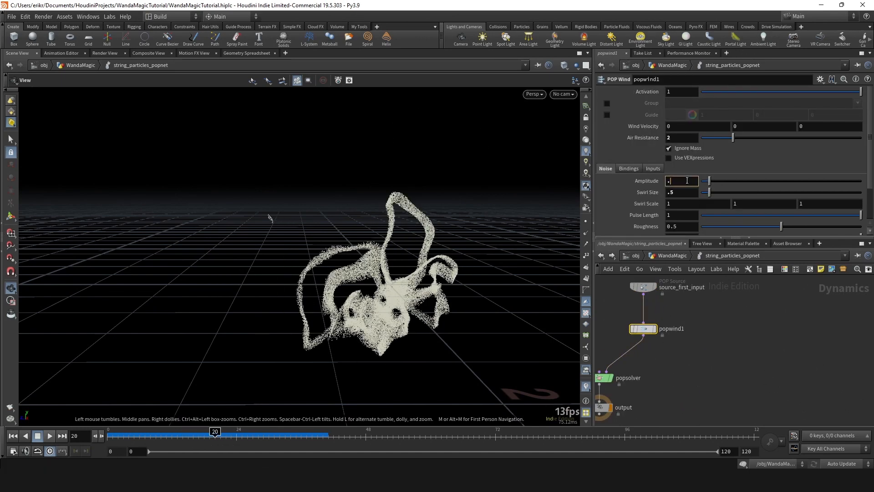
type("4")
key("Return")
- Play the simulation from frame 0 and examine how the particles move with the reduced wind noise
left_click_drag(124, 436, 113, 436)
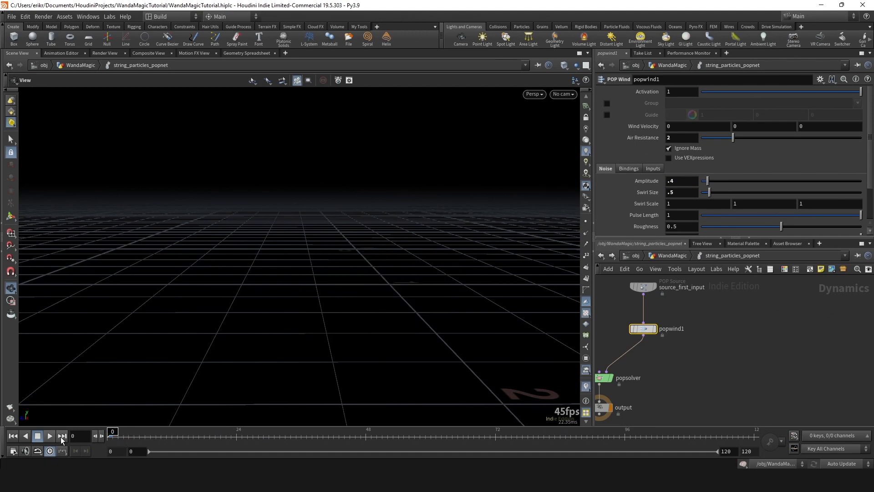
left_click(51, 438)
left_click_drag(342, 287, 304, 287)
mouse_move(181, 430)
left_mouse_down()
mouse_move(111, 435)
mouse_move(251, 435)
mouse_move(168, 435)
mouse_move(183, 436)
left_mouse_up()
- Return to the WandaMagic network and set set_rand_frame's Seed to 0.729
key("u")
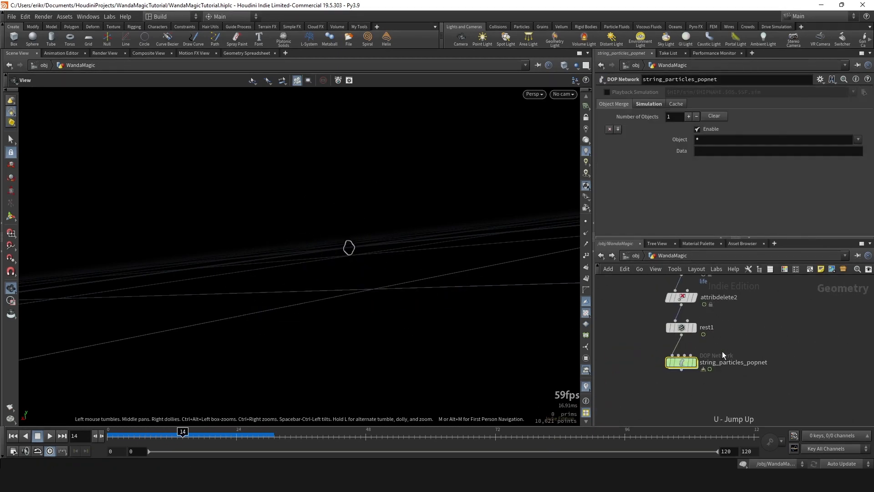
left_click(689, 322)
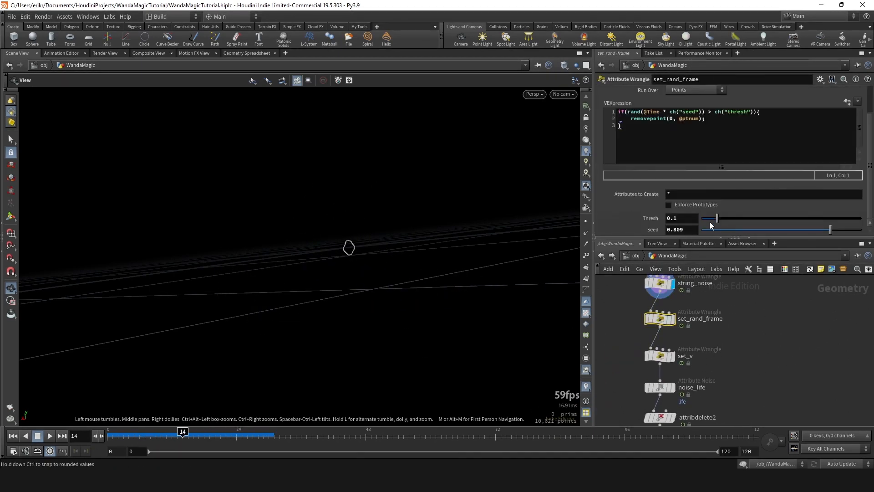
middle_click_drag(797, 274, 837, 140)
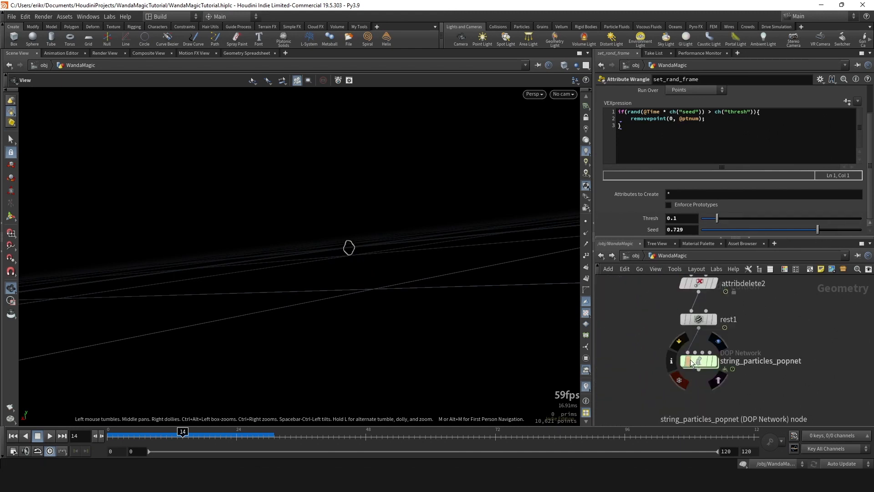
- Replay the simulation inside string_particles_popnet to examine the flashing with the new seed, and stop playback
double_click(700, 357)
left_click(14, 436)
left_click(50, 436)
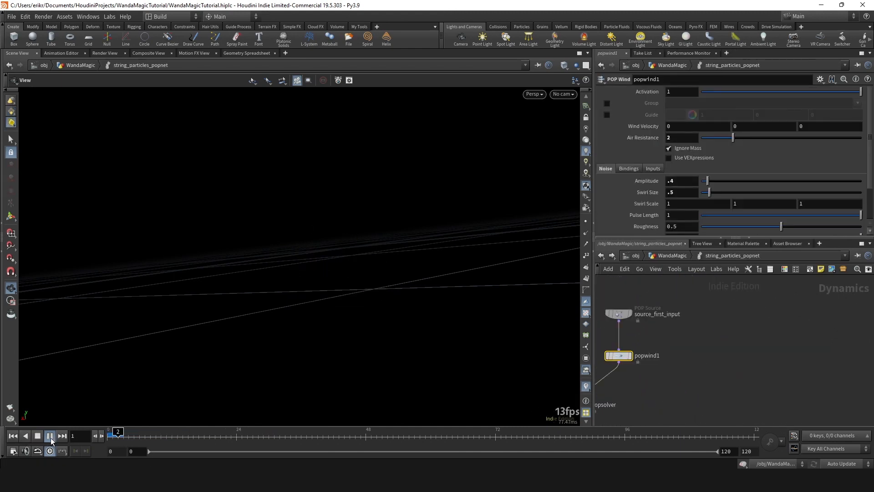
left_click_drag(324, 276, 342, 300)
right_click_drag(343, 301, 374, 299)
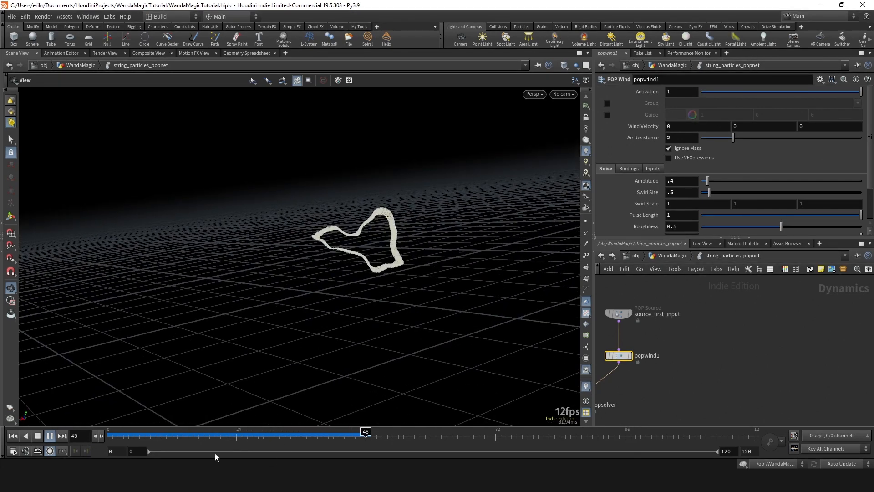
left_click(38, 435)
- Examine the parameters of the string_noise and set_rand_frame wrangles in the WandaMagic network
middle_click_drag(704, 365, 695, 356)
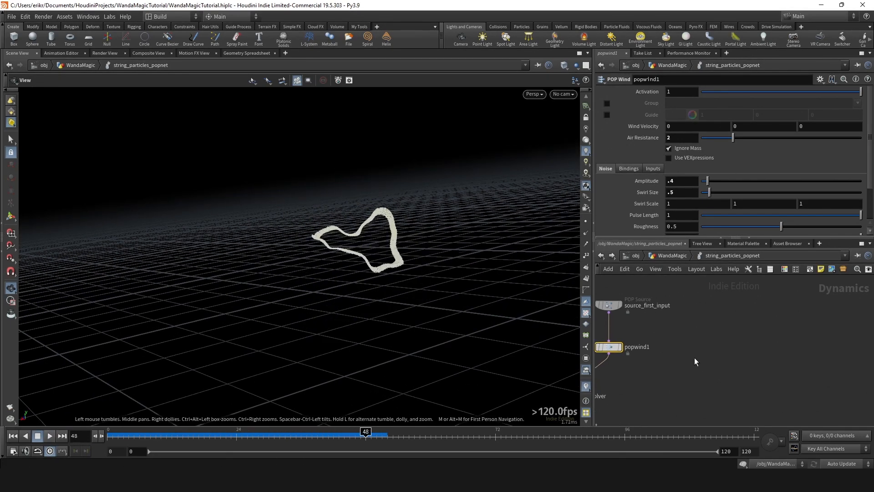
key("u")
middle_click_drag(741, 324, 743, 395)
left_click(697, 334)
left_click(694, 305)
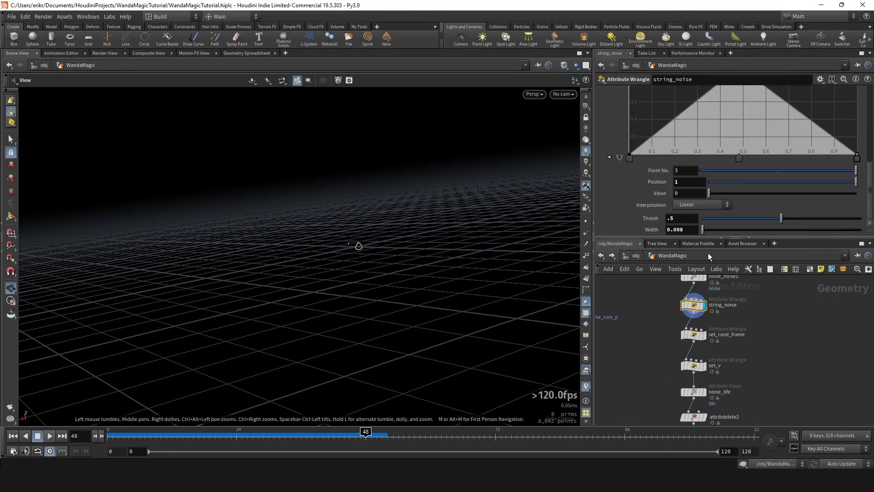
left_click(692, 335)
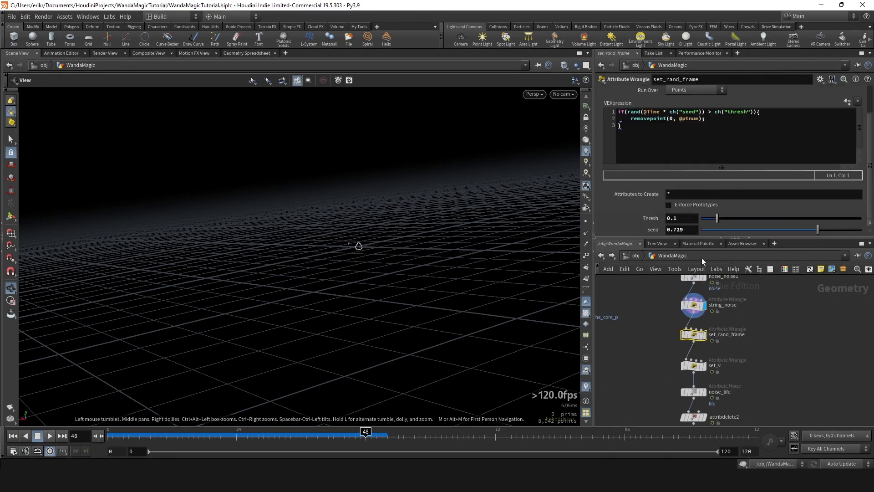
scroll(735, 336, "down", 6)
scroll(735, 331, "up", 8)
left_click(675, 305)
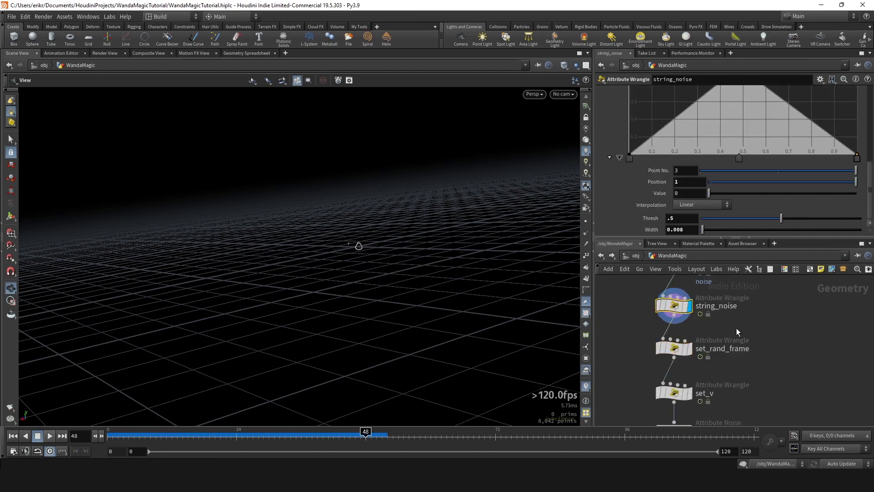
left_click(676, 348)
scroll(692, 304, "down", 6)
middle_click_drag(714, 319, 724, 255)
scroll(695, 328, "up", 8)
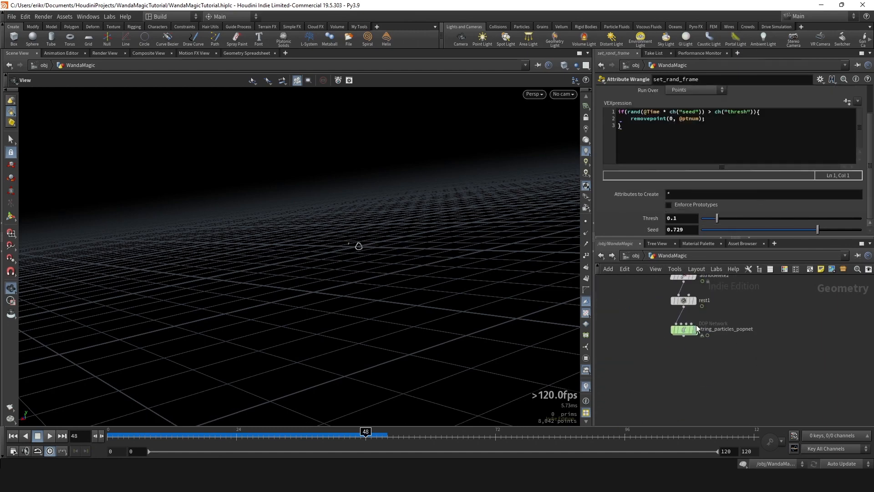
- Display string_particles_popnet and set its Object Merge object pattern to popob*
left_click(693, 327)
left_click(669, 352)
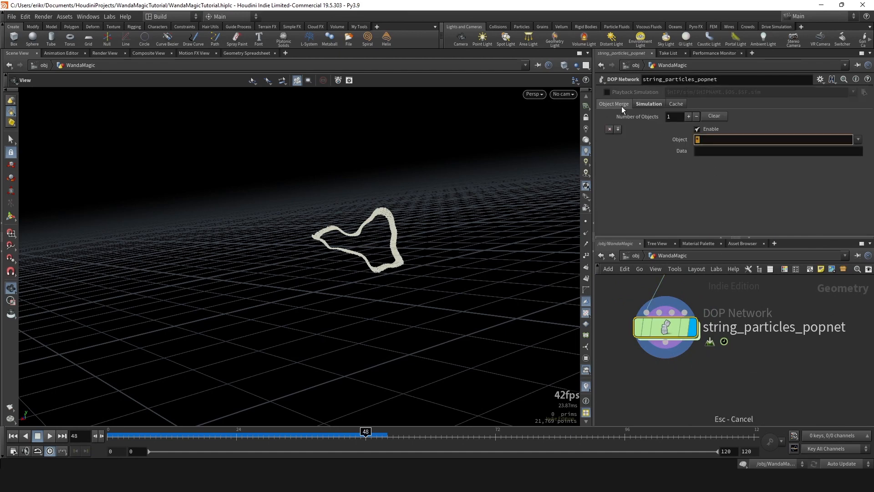
type("popob*")
key("Return")
middle_click_drag(671, 347, 664, 328)
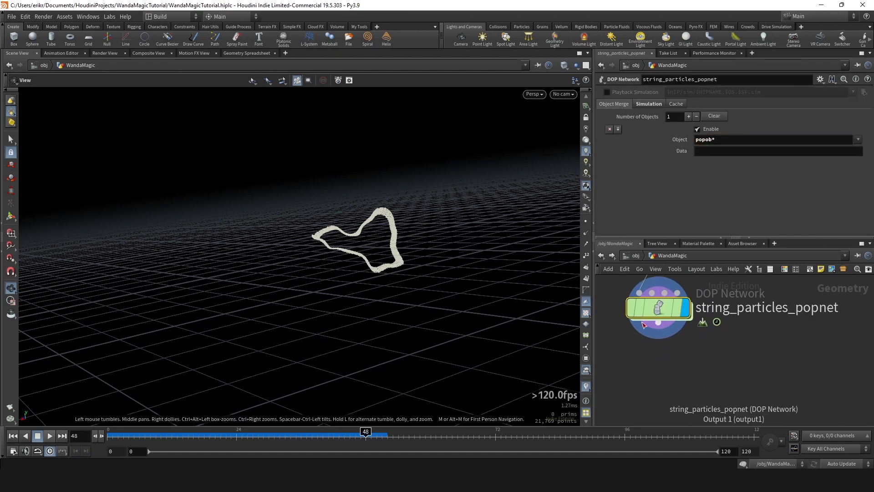
- Add an Attribute Delete node connected to the output of string_particles_popnet
left_click(658, 322)
key("Tab")
type("attribd")
key("Return")
left_click(669, 361)
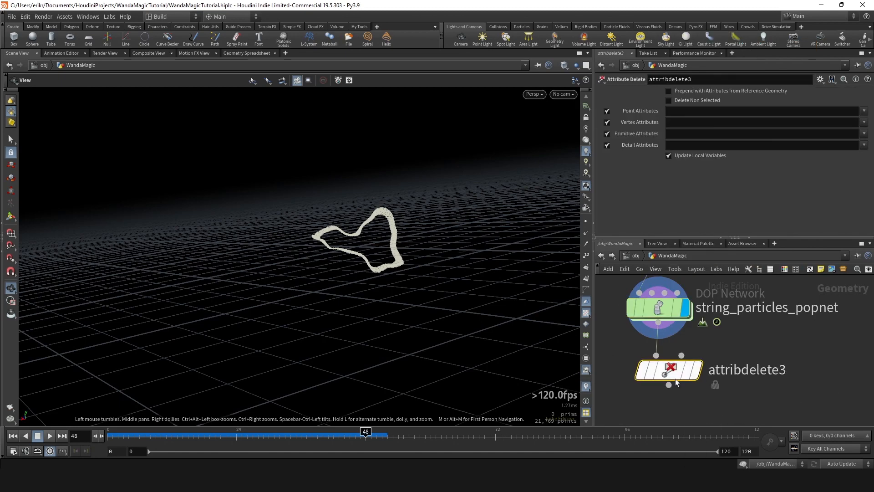
- Set attribdelete3's Point Attributes to "life age id rest" and move the timeline to frame 36
left_click(696, 111)
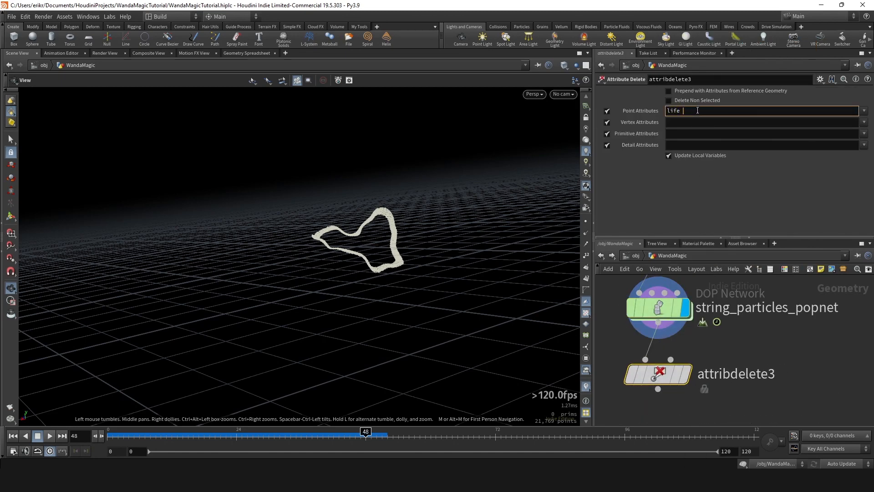
type("life age id rest")
key("Return")
scroll(703, 350, "down", 4)
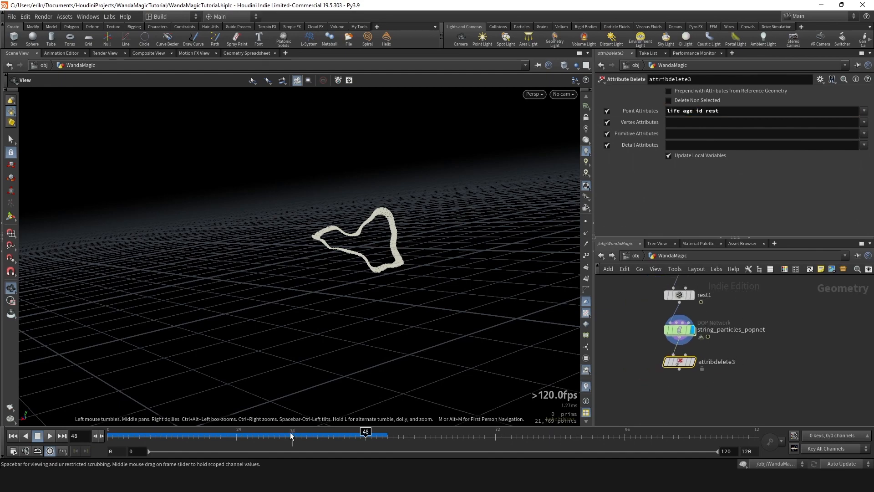
left_click_drag(292, 435, 301, 411)
scroll(720, 351, "down", 2)
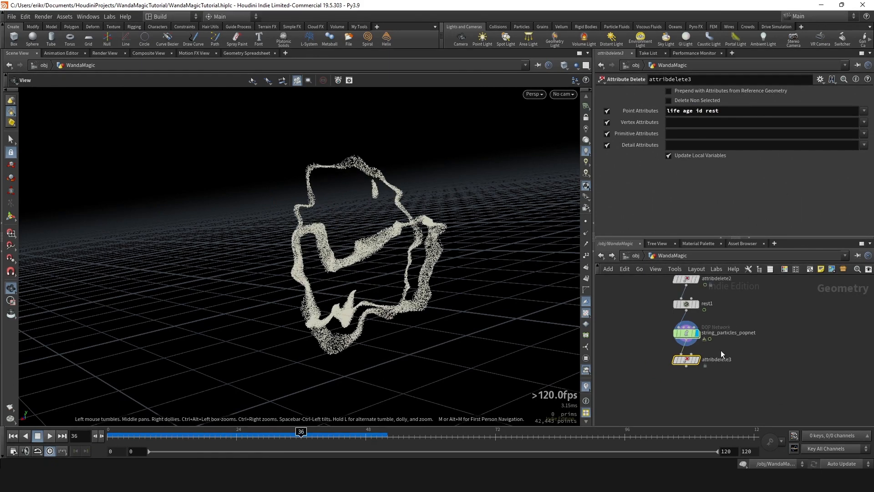
- Display attribdelete3 with Delete Non Selected enabled, and save the scene
scroll(717, 349, "up", 2)
middle_click_drag(720, 350, 707, 338)
left_click(676, 328)
scroll(704, 378, "down", 2)
scroll(706, 338, "up", 3)
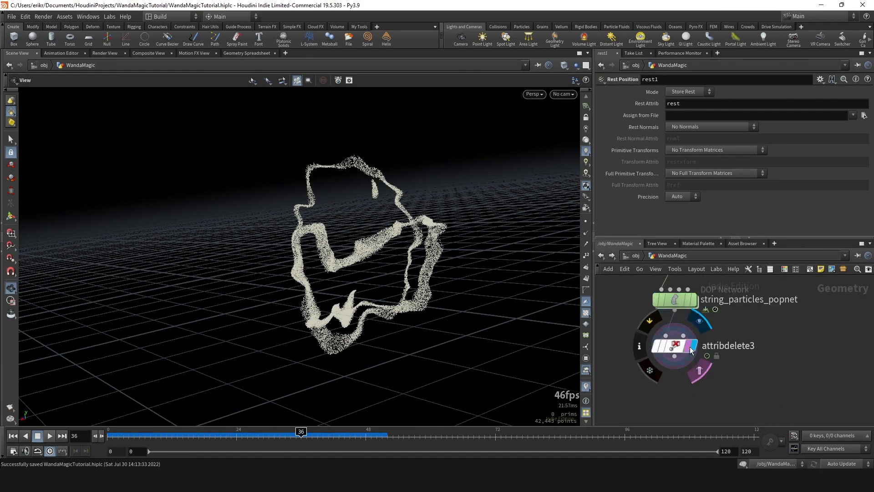
left_click(674, 345)
key("ctrl+s")
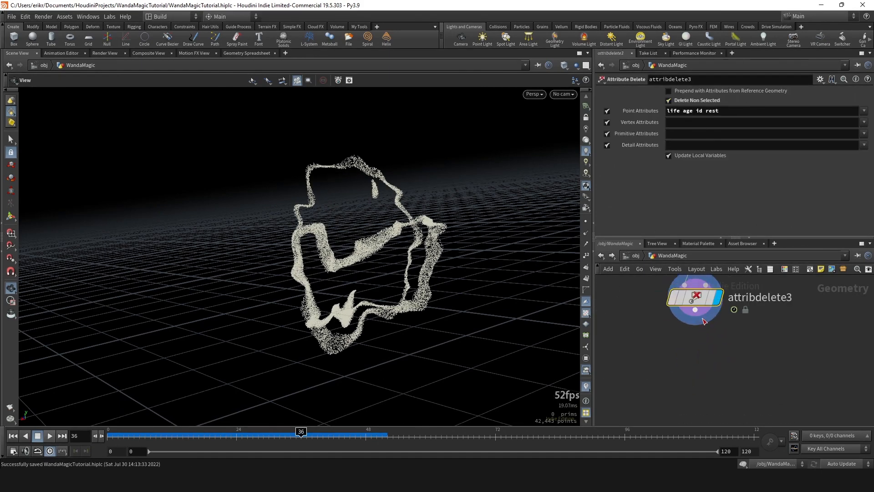
key("Tab")
type("filec")
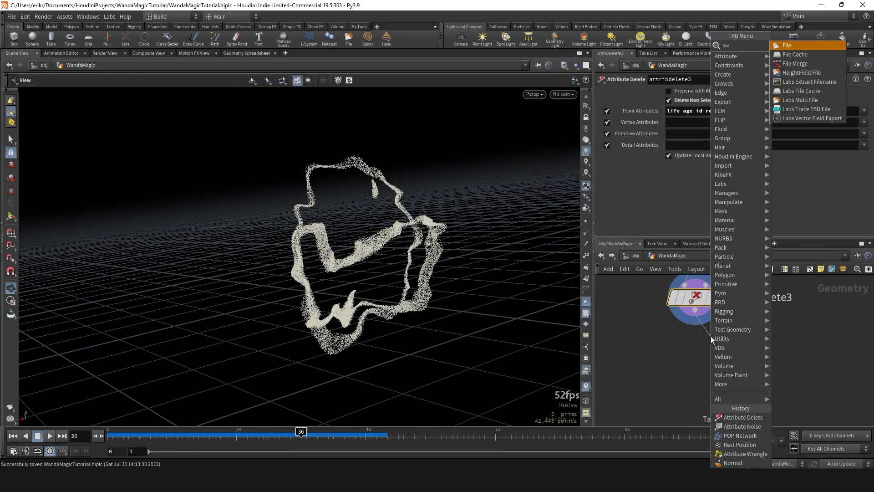
key("Return")
key("ctrl+x")
- Copy the cache_core_popsim File Cache node and paste it below attribdelete3, wired to that node's output
scroll(762, 330, "down", 5)
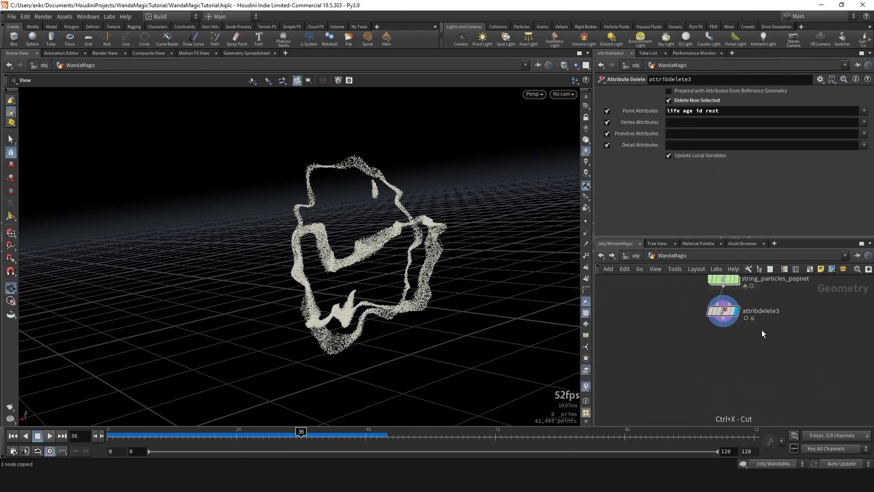
middle_click_drag(678, 335, 763, 349)
middle_click_drag(801, 278, 753, 357)
scroll(754, 343, "up", 3)
left_click(754, 344)
key("ctrl+c")
scroll(758, 341, "down", 6)
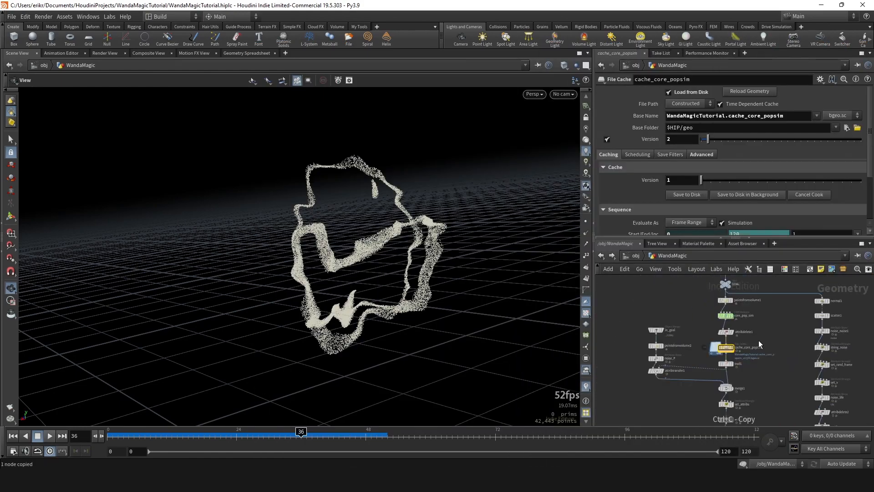
middle_click_drag(788, 331, 728, 356)
scroll(728, 356, "up", 4)
scroll(705, 324, "up", 4)
key("ctrl+v")
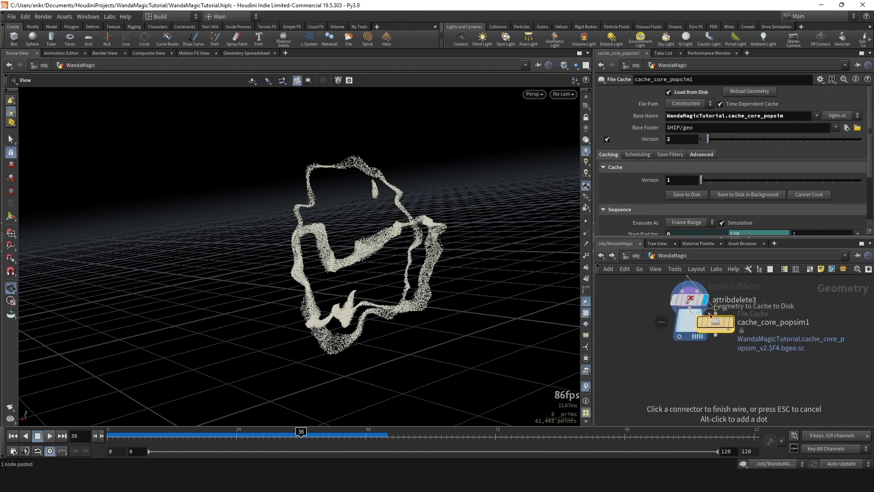
left_click_drag(711, 319, 686, 345)
- Rename the pasted File Cache node to cache_sting_particles
double_click(737, 346)
type("cac")
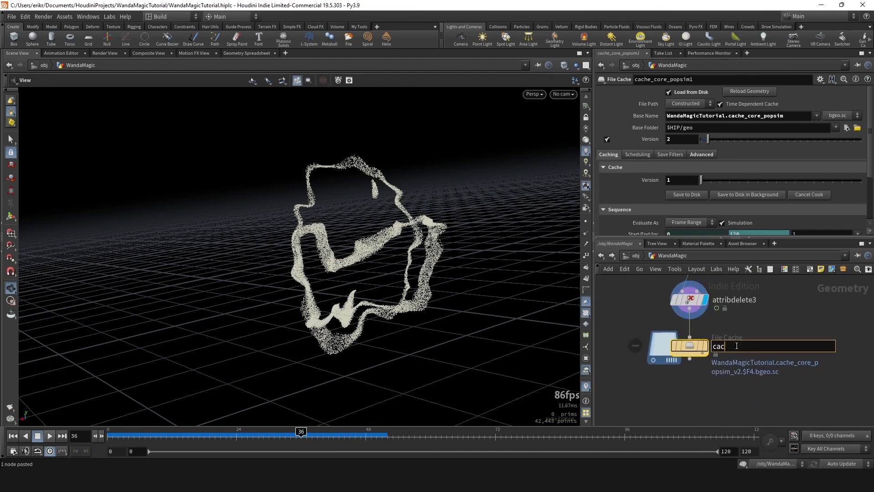
type("he_sting_particles")
key("Return")
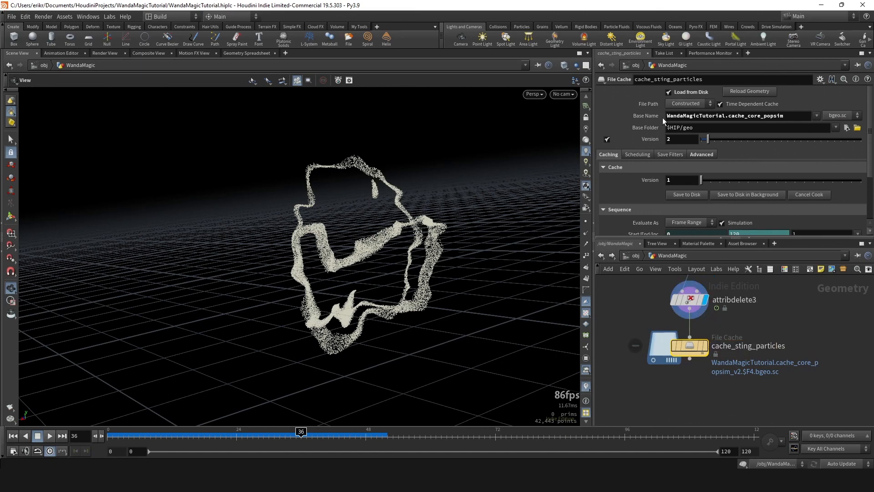
- Reset cache_sting_particles' Base Name to $HIPNAME.$OS and its file version to 1, and display the node
middle_click(648, 116, "ctrl")
left_click_drag(670, 355, 669, 355)
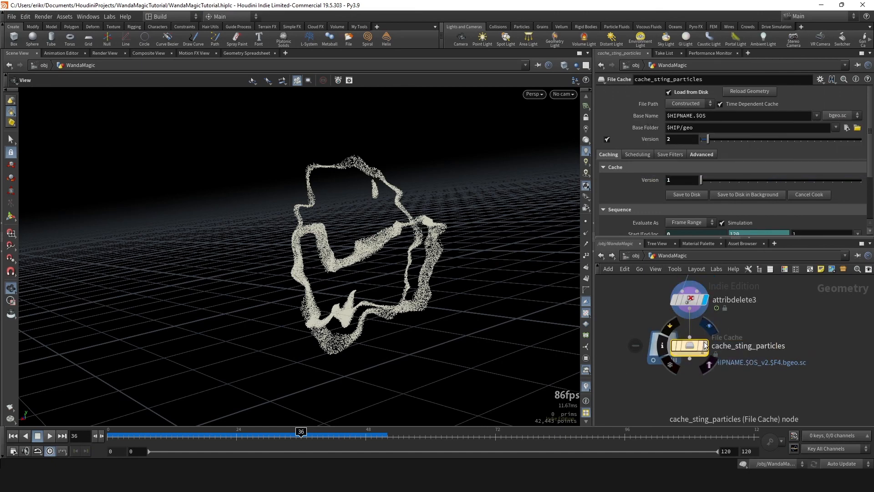
left_click(705, 347)
left_click_drag(709, 141, 700, 142)
- Save the scene and write the cache_sting_particles frame range to disk
key("ctrl+s")
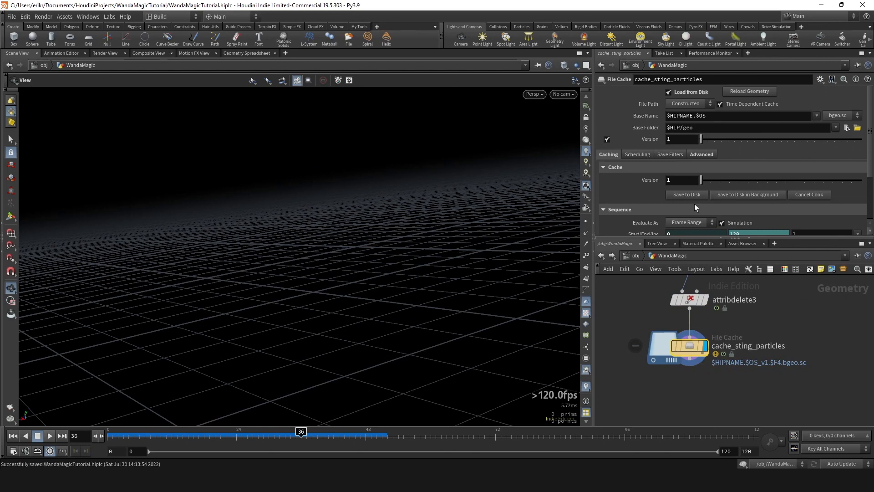
left_click(703, 197)
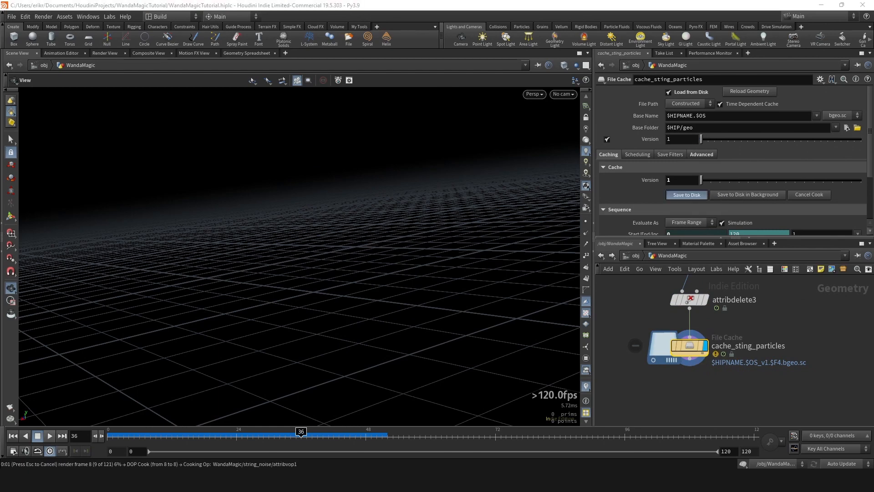
left_click_drag(591, 179, 448, 189)
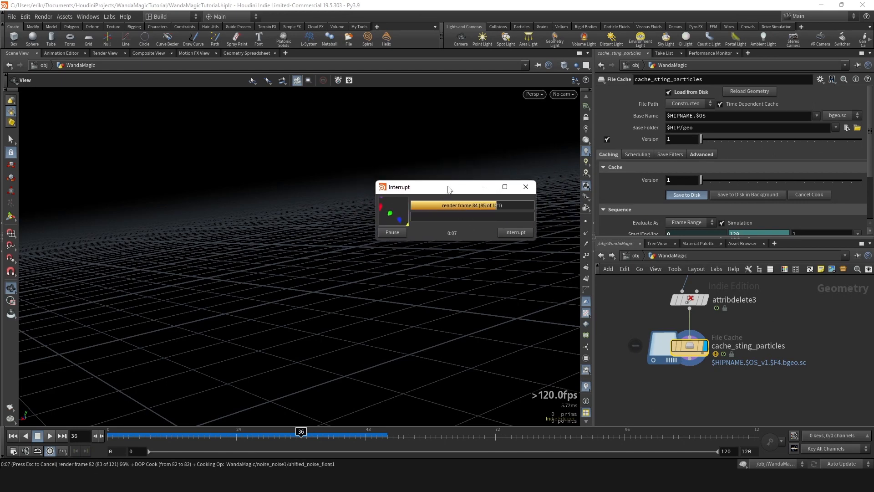
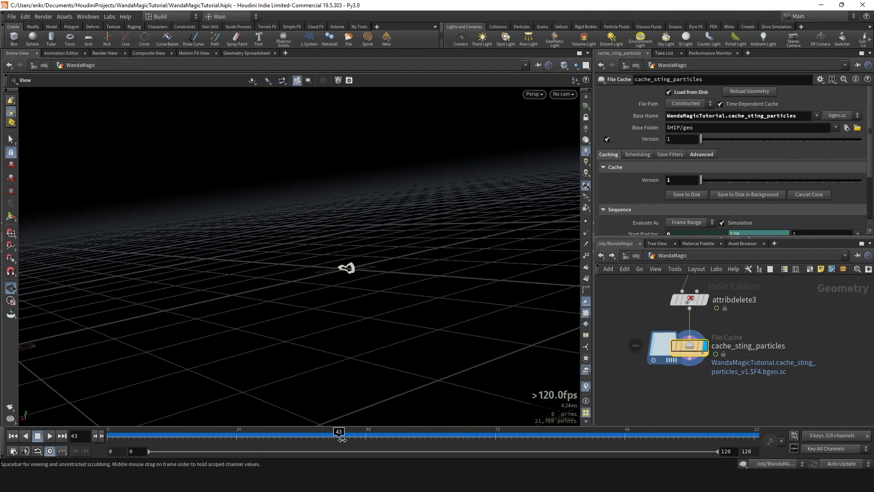
- Play back the cached string particles from frame 0, inspect them from several angles, and scrub to frame 24
left_click(646, 433)
left_click_drag(655, 423, 106, 427)
left_click(51, 436)
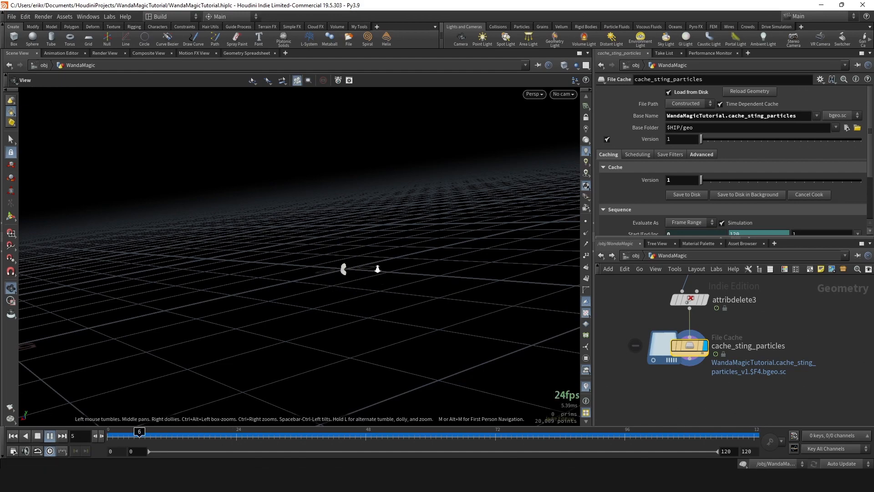
scroll(341, 268, "down", 3)
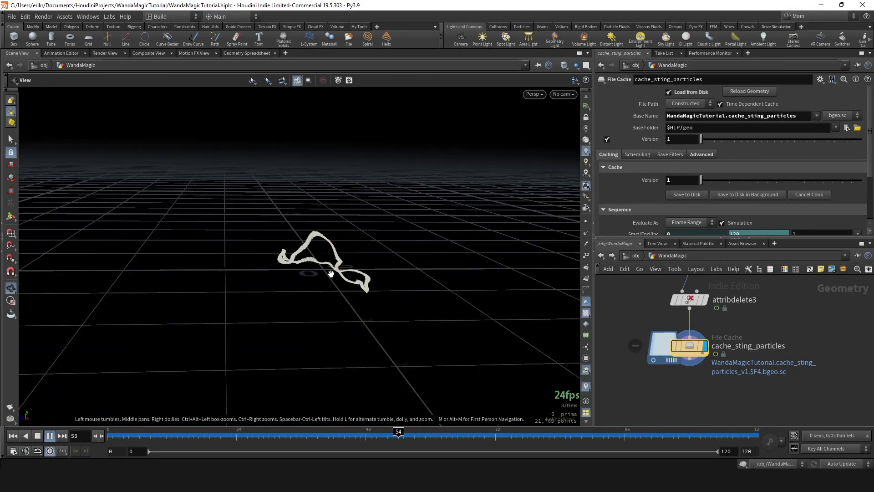
left_click_drag(342, 268, 257, 301)
left_click_drag(196, 435, 236, 430)
- Set the Seed of the set_rand_frame wrangle to the expression 0.729 + .1
scroll(735, 403, "down", 5)
scroll(738, 348, "up", 4)
left_click(678, 329)
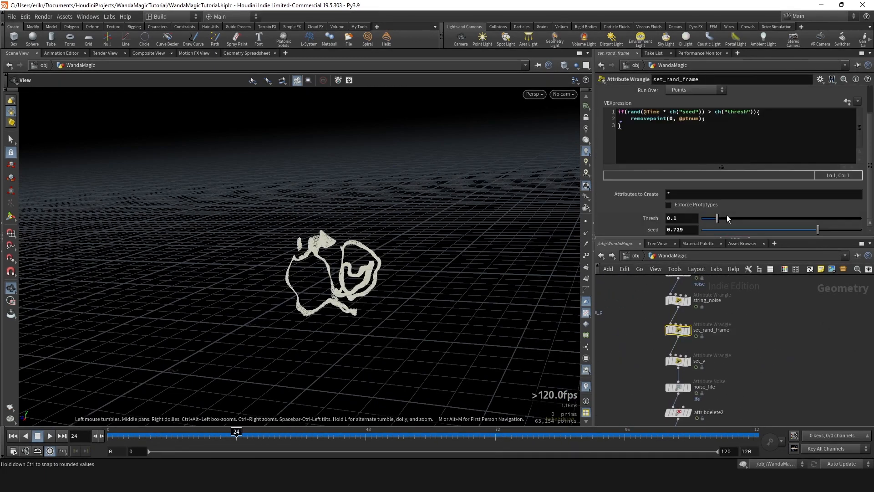
left_click(695, 228)
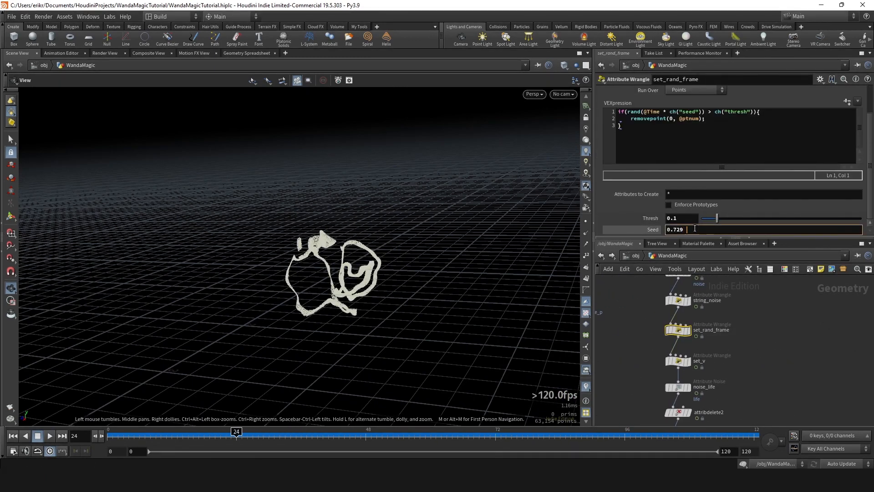
type("+ .1")
key("Return")
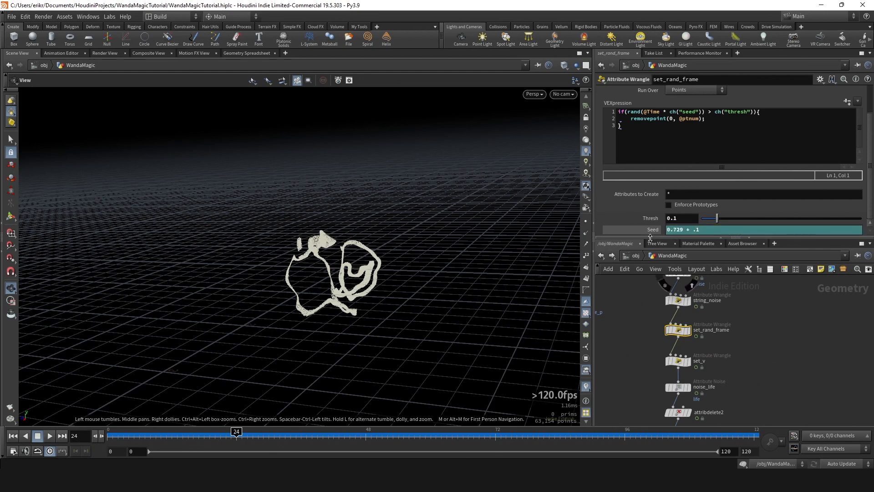
- Set the cache_sting_particles file version to 2 and write the frame range to disk
scroll(708, 353, "down", 3)
scroll(729, 370, "up", 4)
left_click(663, 387)
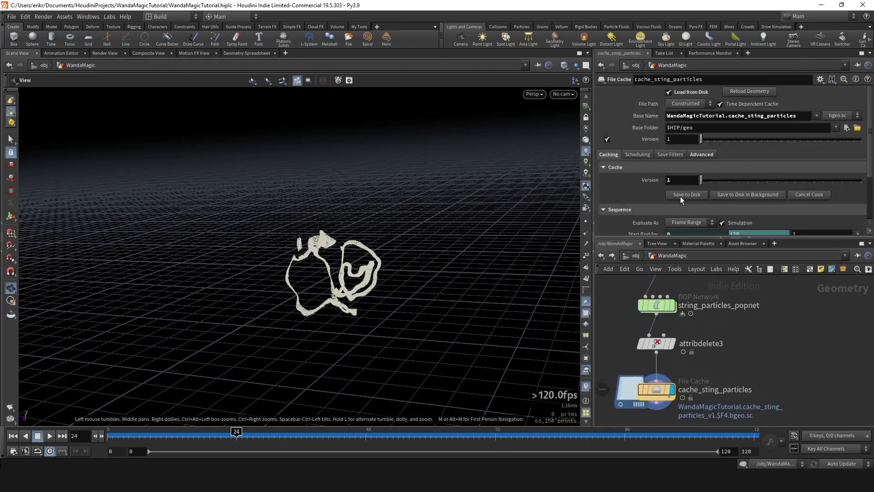
left_click(708, 139)
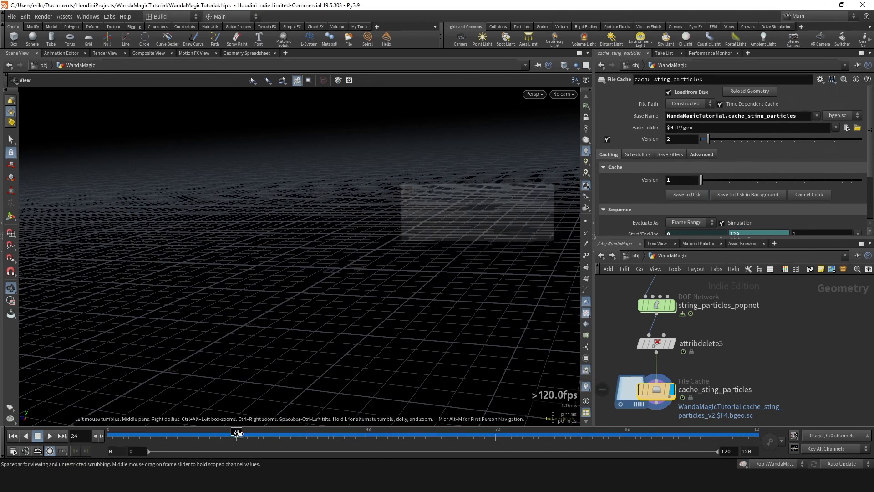
- Play back the version 2 string particles from frame 0, inspect their flashing shapes, and go to frame 36
left_click_drag(235, 432, 142, 427)
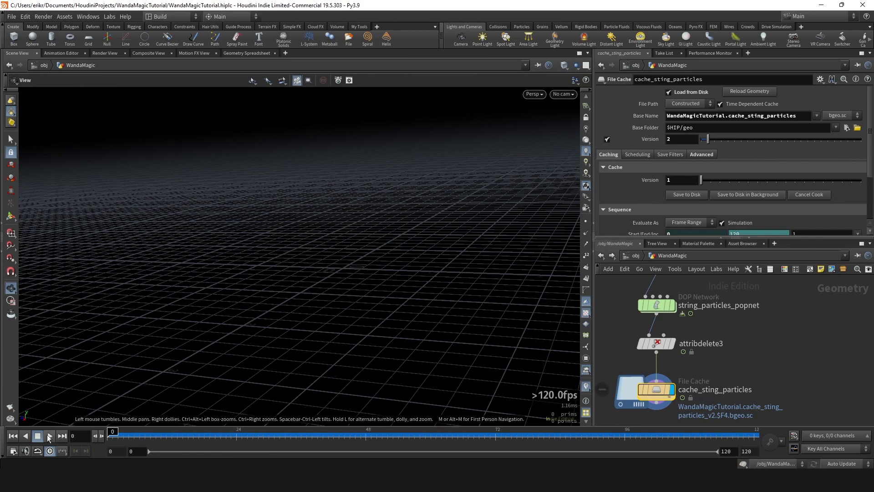
key("Up")
left_click_drag(388, 266, 392, 254)
scroll(392, 253, "up", 3)
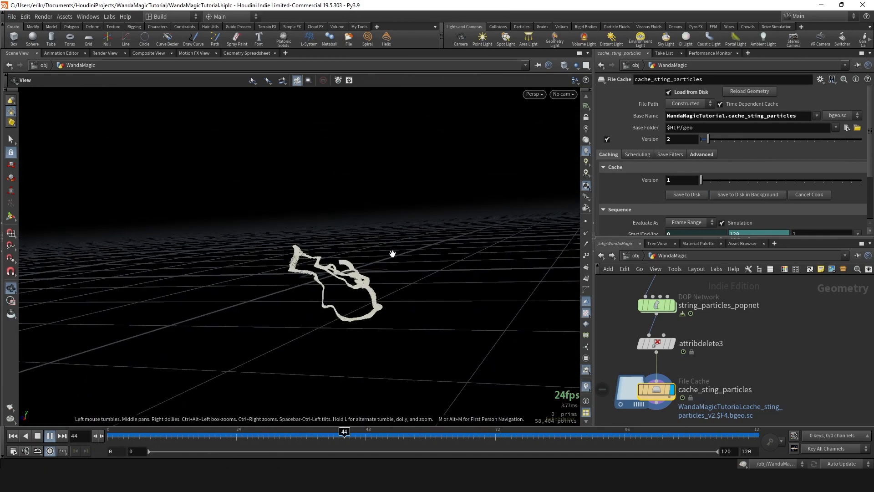
mouse_move(335, 277)
left_mouse_down()
mouse_move(304, 266)
mouse_move(367, 267)
mouse_move(323, 267)
left_mouse_up()
scroll(323, 267, "down", 3)
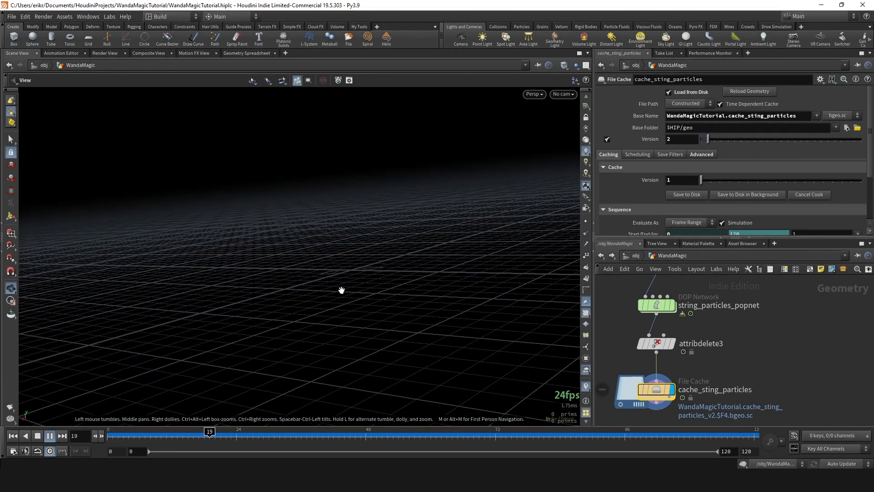
left_click(301, 435)
- Open the Seed parameter of the set_rand_frame wrangle for editing
scroll(708, 360, "down", 3)
middle_click_drag(713, 291, 707, 387)
scroll(674, 346, "up", 2)
left_click(645, 337)
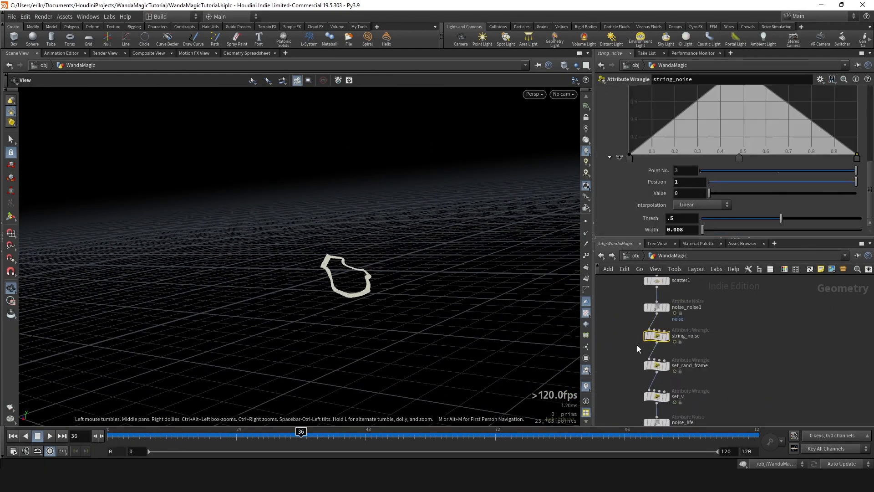
left_click_drag(692, 360, 660, 371)
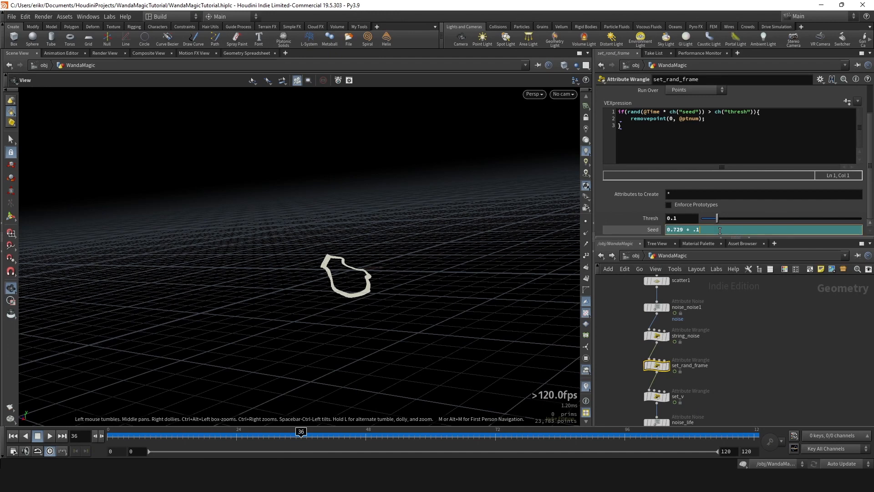
- Write the cache_sting_particles frame range to disk again under version 2
scroll(753, 390, "down", 3)
middle_click_drag(754, 389, 712, 292)
scroll(664, 374, "up", 3)
left_click(623, 387)
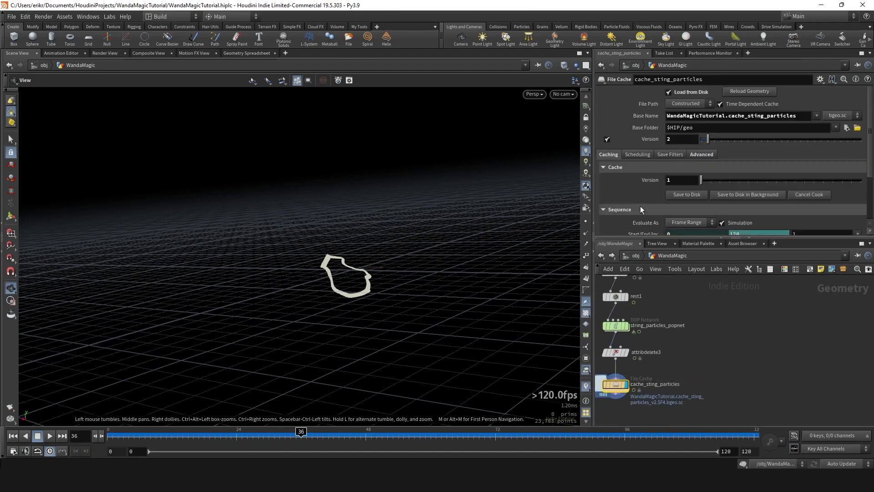
left_click(686, 194)
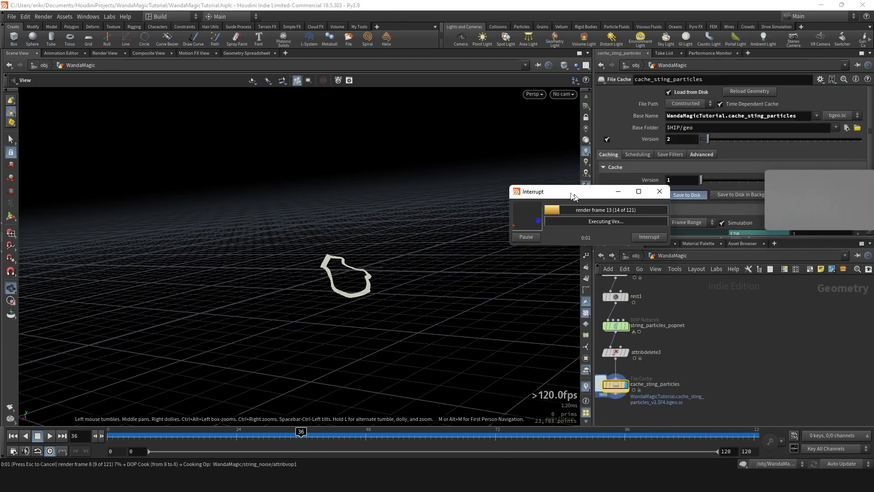
left_click_drag(564, 188, 433, 195)
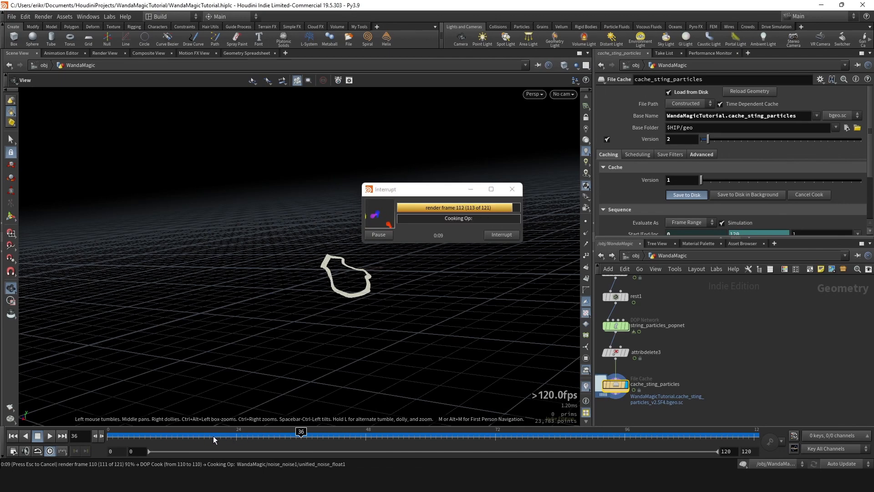
- Play back the re-cached string particles from frame 0, orbit around them, and scrub through the timeline
left_click_drag(193, 436, 108, 438)
left_click(46, 438)
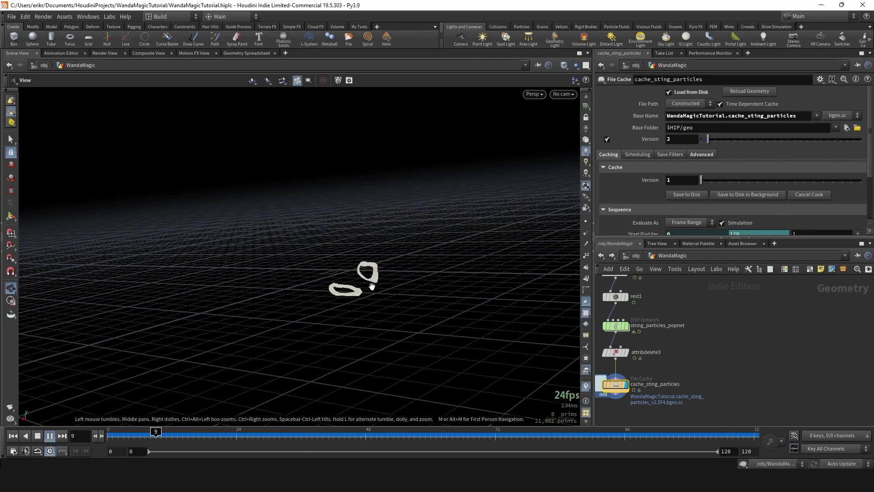
left_click_drag(371, 287, 414, 296)
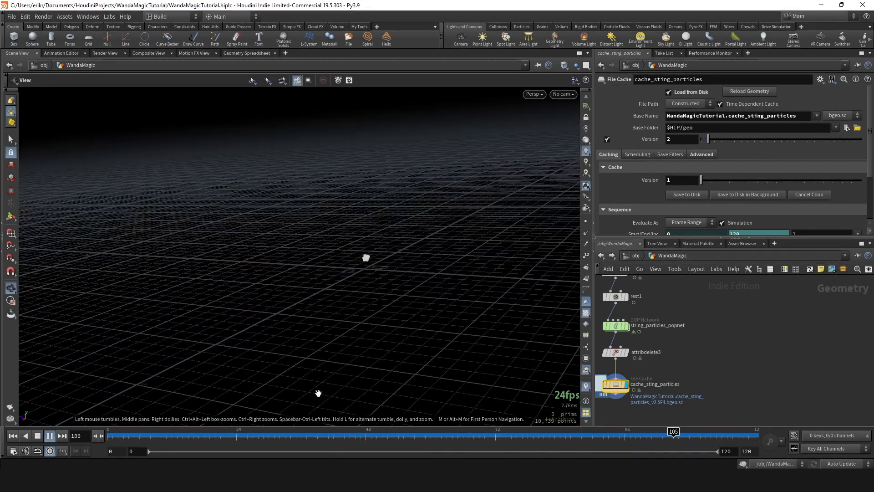
left_click(199, 438)
left_click_drag(199, 439, 678, 438)
- Go to frame 35 and add an Attribute Wrangle below cache_sting_particles, wired to its output
middle_click_drag(695, 399, 784, 352)
left_click(705, 305)
middle_click_drag(651, 373, 594, 353)
scroll(387, 286, "up", 2)
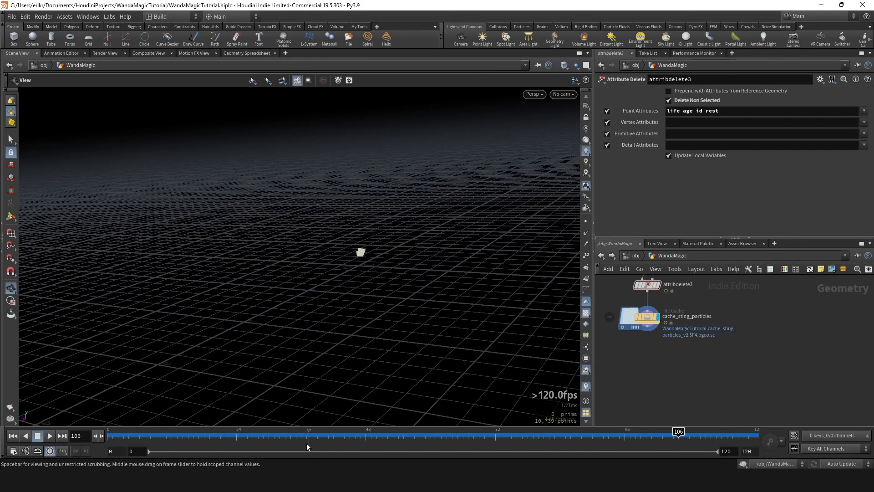
mouse_move(306, 437)
left_mouse_down()
mouse_move(352, 436)
mouse_move(296, 436)
left_mouse_up()
scroll(665, 360, "up", 2)
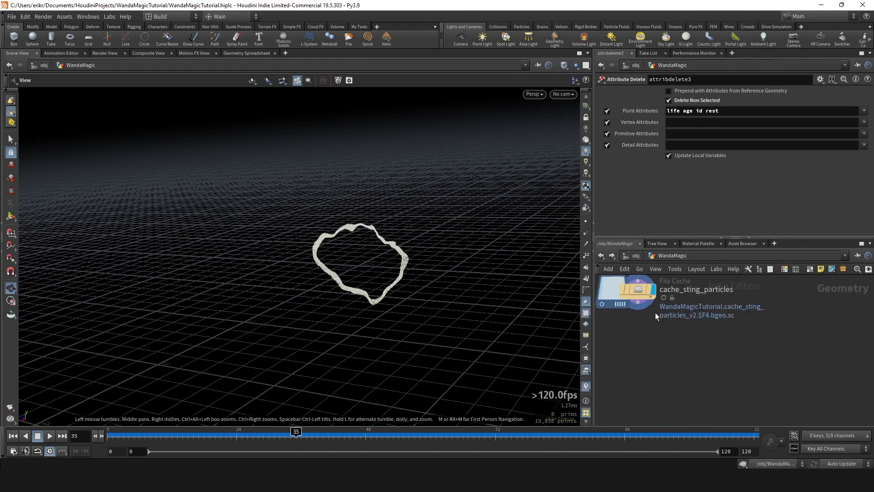
left_click(638, 303)
key("Tab")
type("atw")
key("Return")
key("Return")
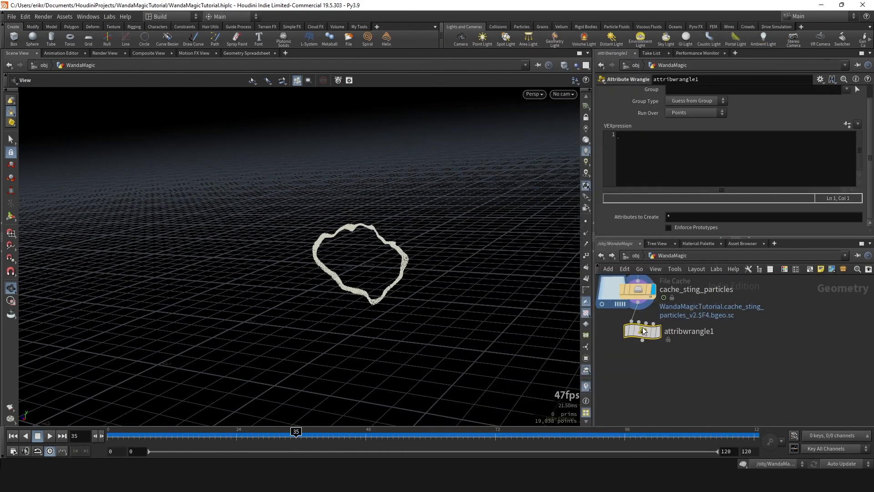
- Rename the new Attribute Wrangle to set_attribs1
double_click(679, 341)
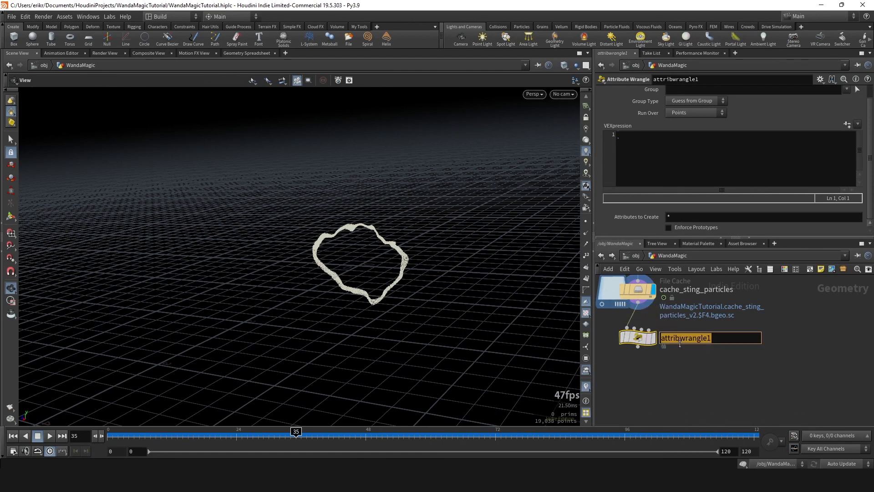
type("set_attribs1")
key("Return")
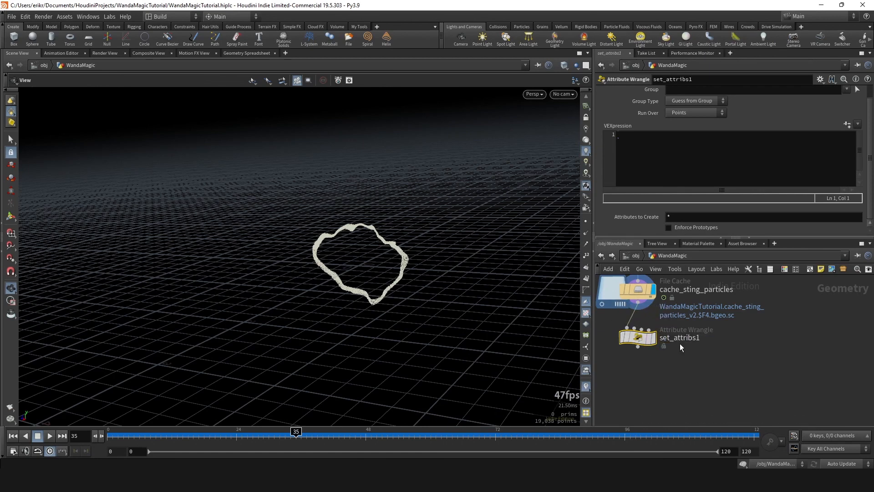
left_click(656, 169)
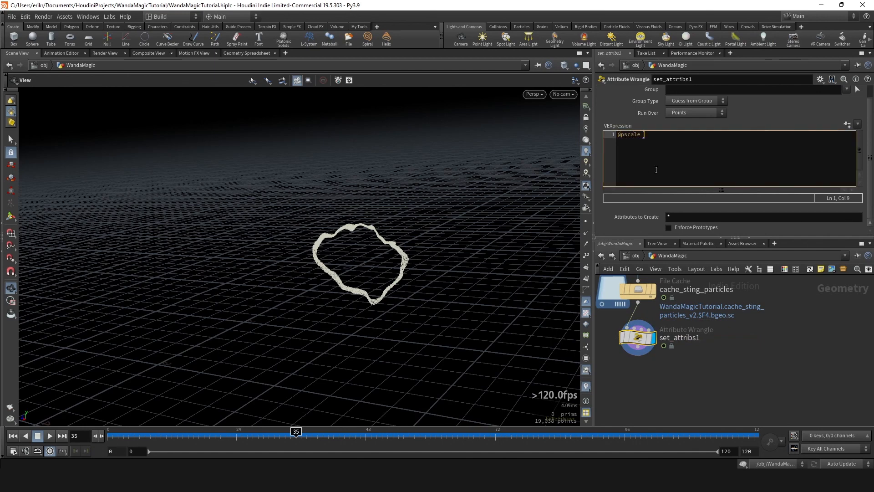
type("@pscale = ch()")
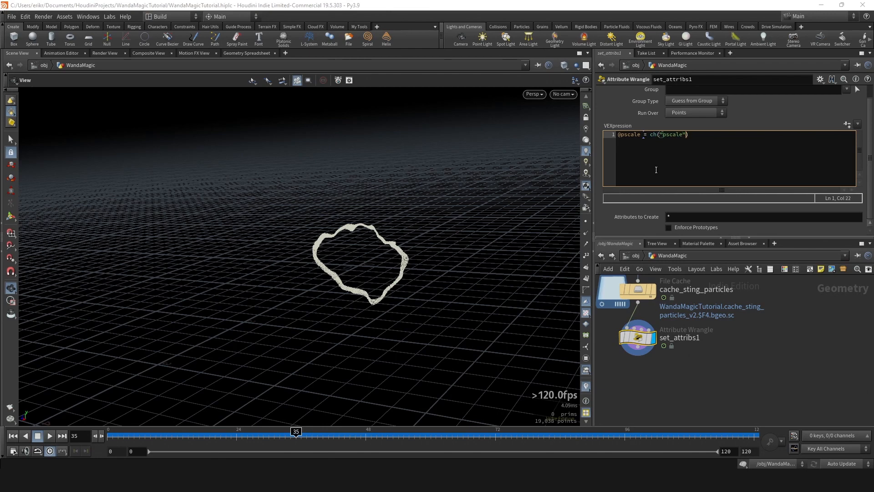
left_click(847, 124)
scroll(737, 218, "down", 3)
- Change the viewport's point display so particle size shows, and set Pscale on set_attribs1 to 0.002
mouse_move(703, 230)
left_mouse_down()
mouse_move(711, 230)
mouse_move(702, 232)
left_mouse_up()
right_click(587, 187)
left_click(605, 420)
right_click_drag(392, 244, 567, 244)
left_click_drag(703, 231, 700, 231)
middle_click_drag(687, 230, 780, 290)
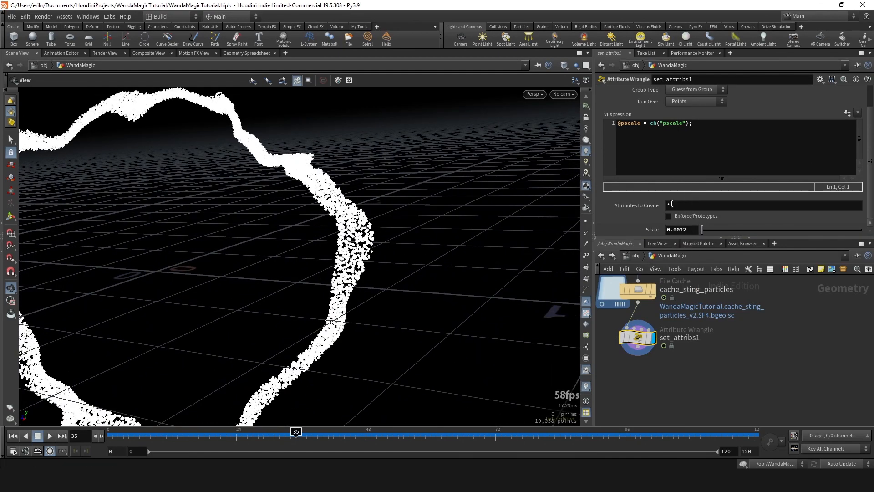
key("BackSpace")
key("Return")
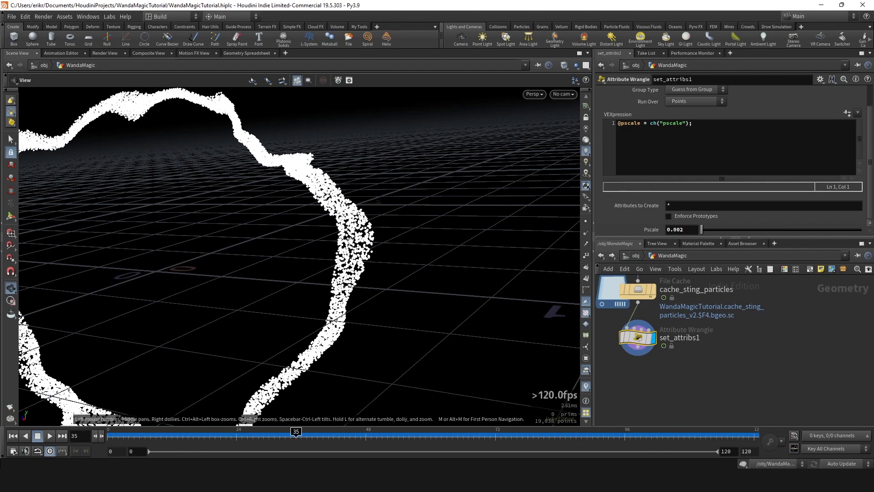
right_click_drag(539, 254, 387, 291)
left_click_drag(334, 436, 285, 430)
left_click(731, 134)
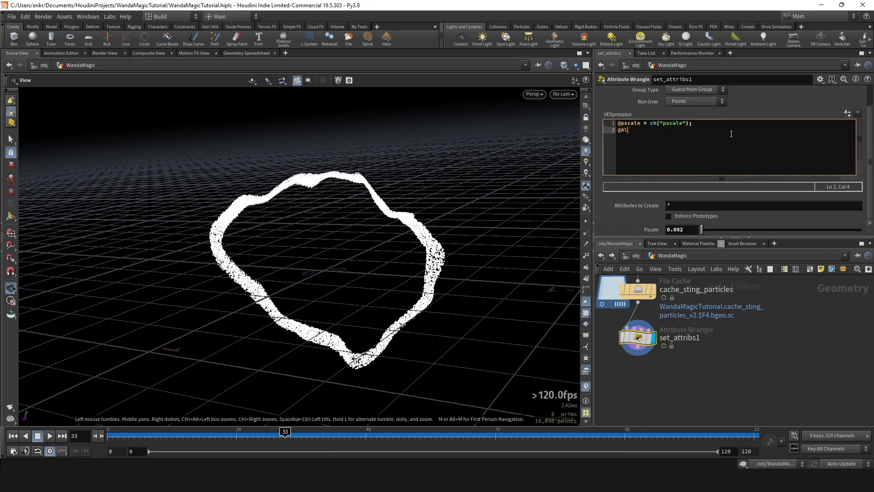
type("@Alpha = ch(\"Alpha\");")
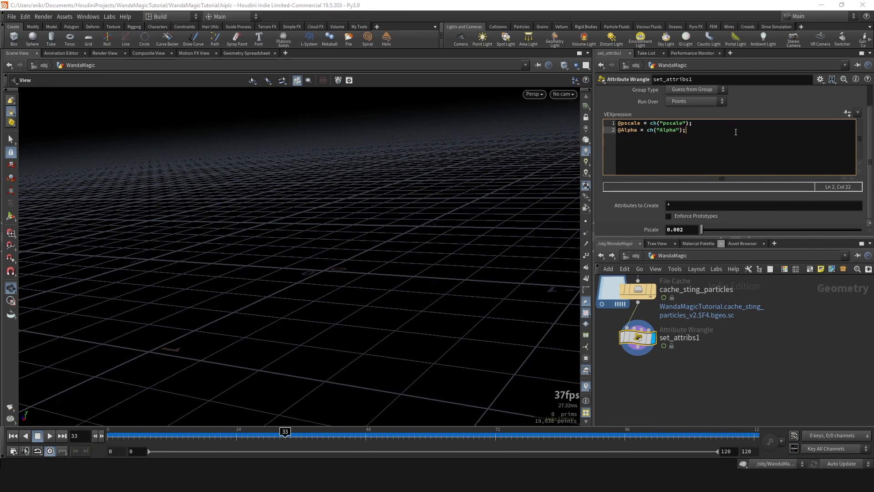
left_click(848, 115)
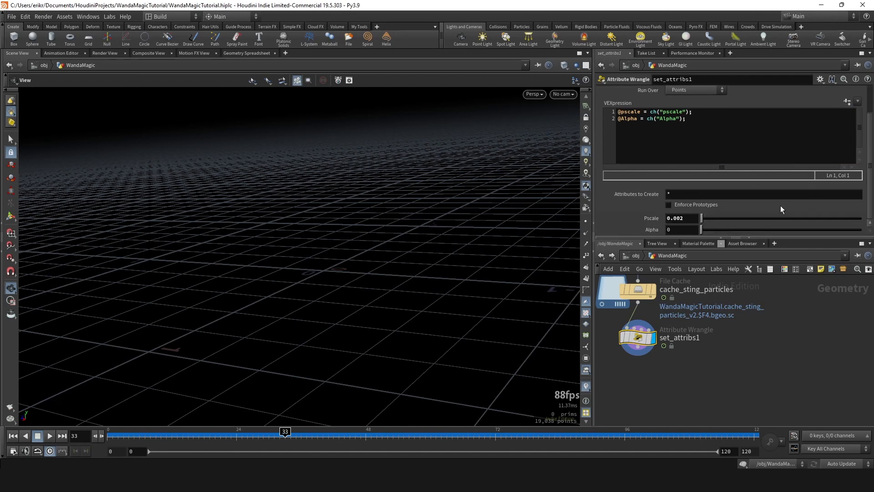
- Set Alpha on set_attribs1 to 0.03 and check the particles' transparency at frame 60
left_click_drag(706, 228, 714, 229)
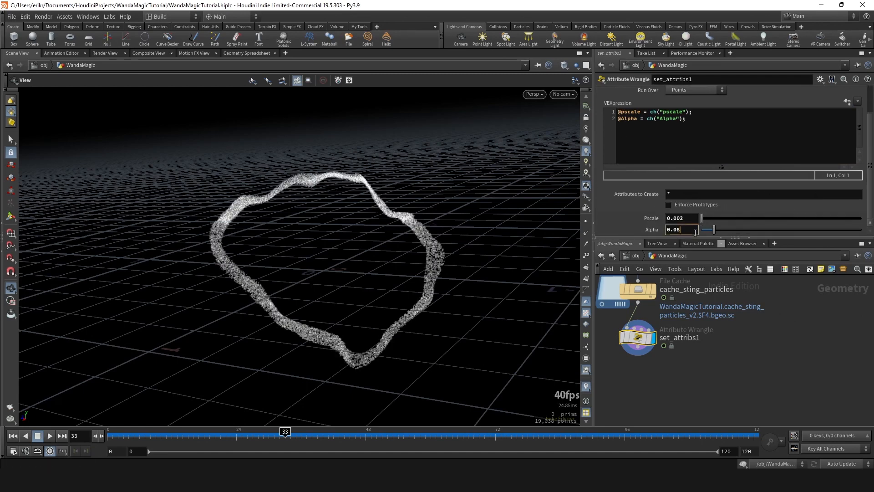
type("3")
key("Return")
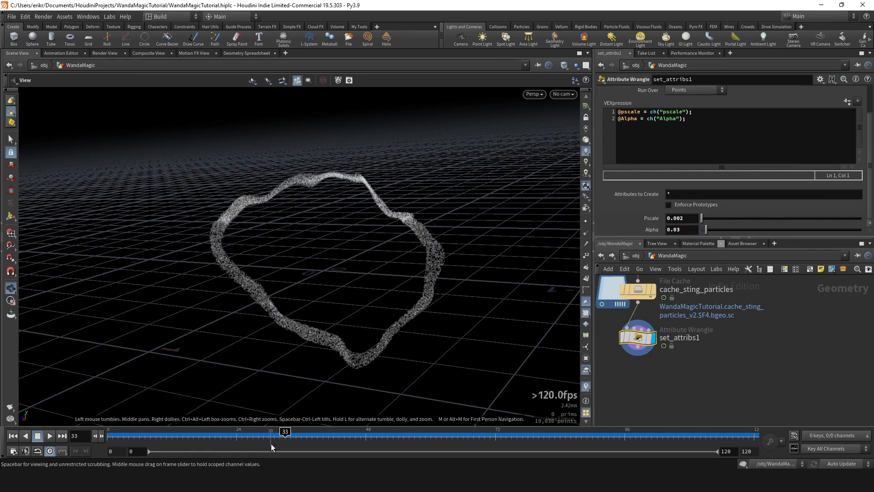
left_click(366, 437)
left_click_drag(366, 442, 436, 407)
left_click(725, 130)
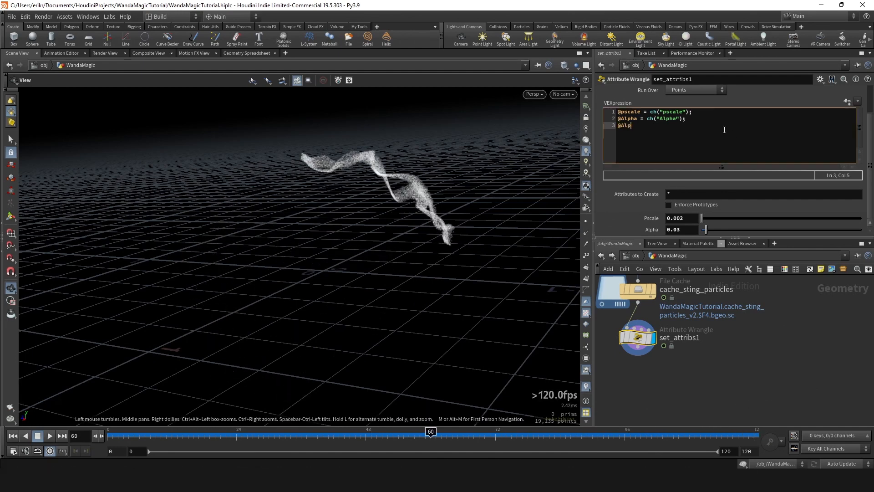
key("BackSpace")
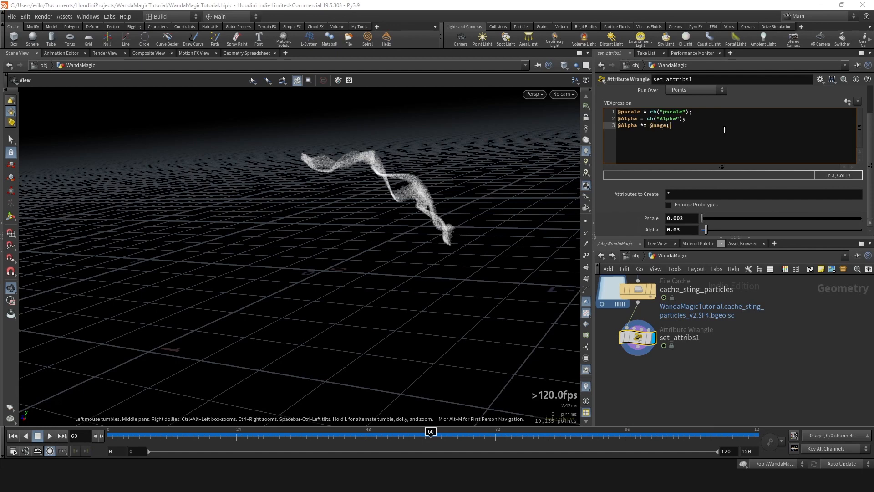
key("ctrl+Return")
left_click_drag(450, 220, 410, 200)
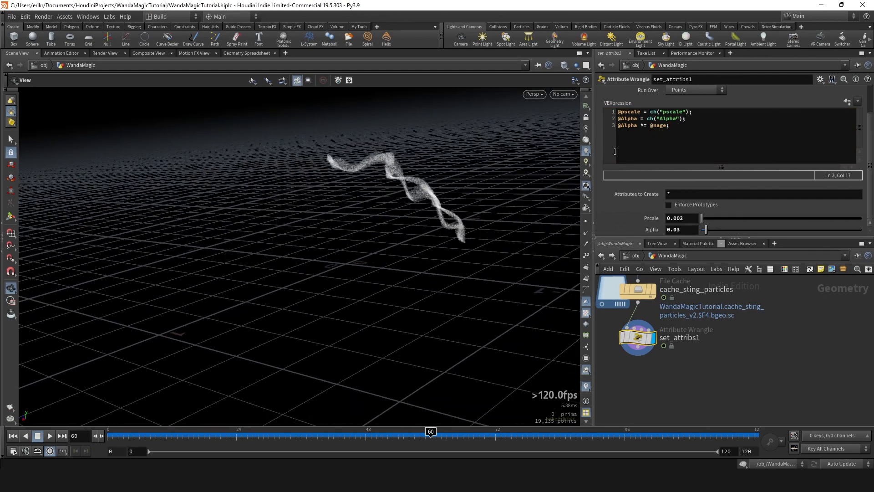
left_click_drag(430, 435, 350, 434)
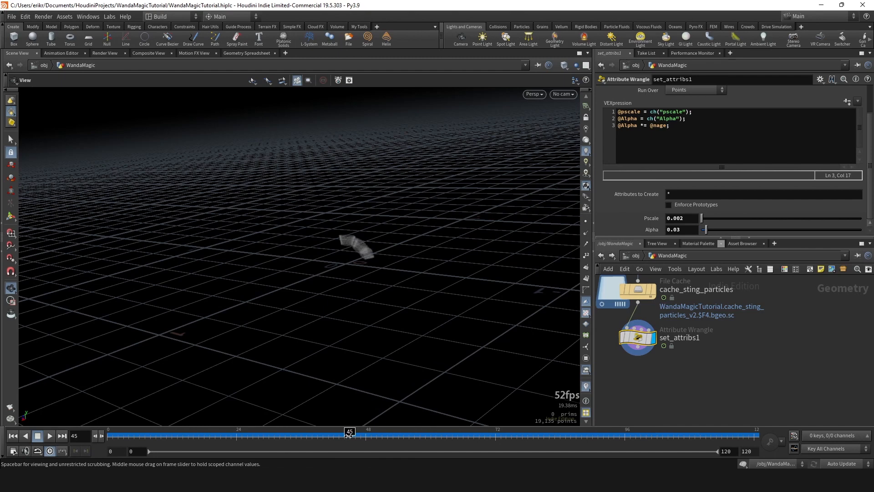
left_click(617, 126)
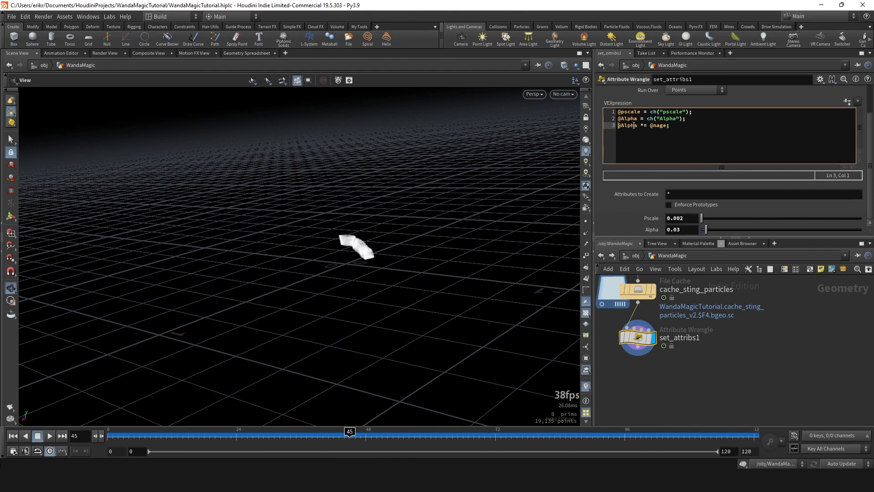
left_click_drag(350, 437, 404, 432)
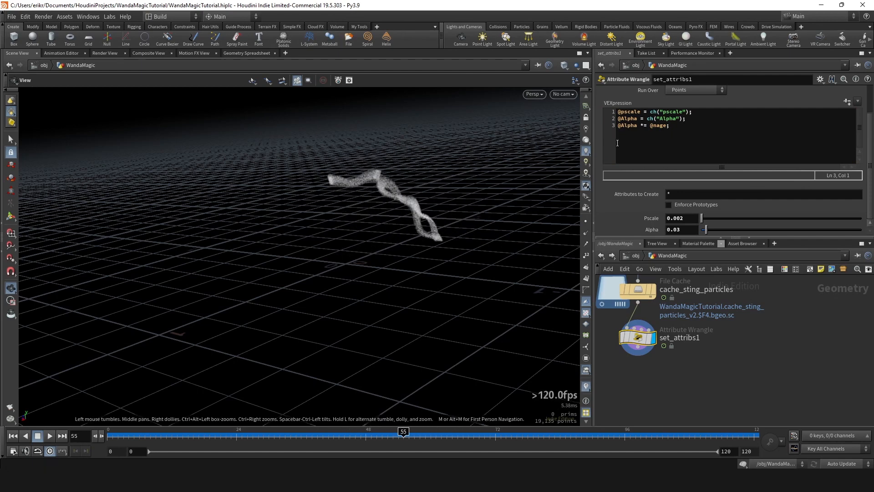
left_click(647, 128)
type("chramp(\"ramp_nage\",")
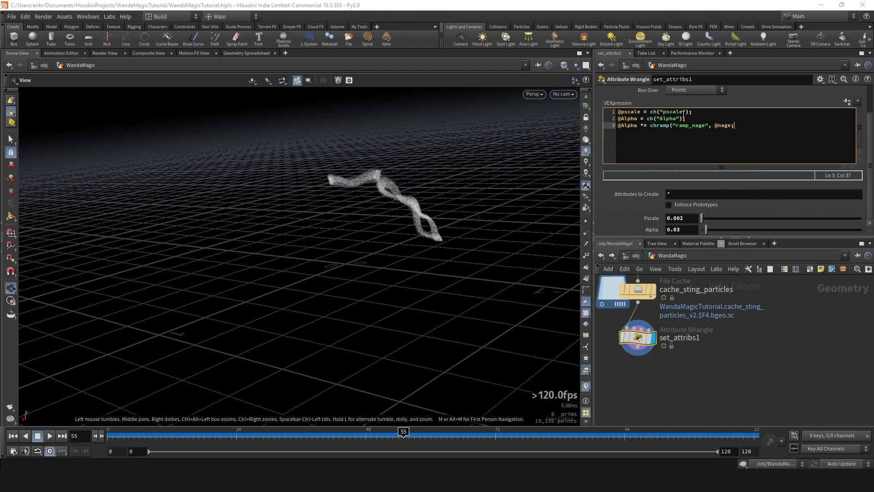
left_click(846, 102)
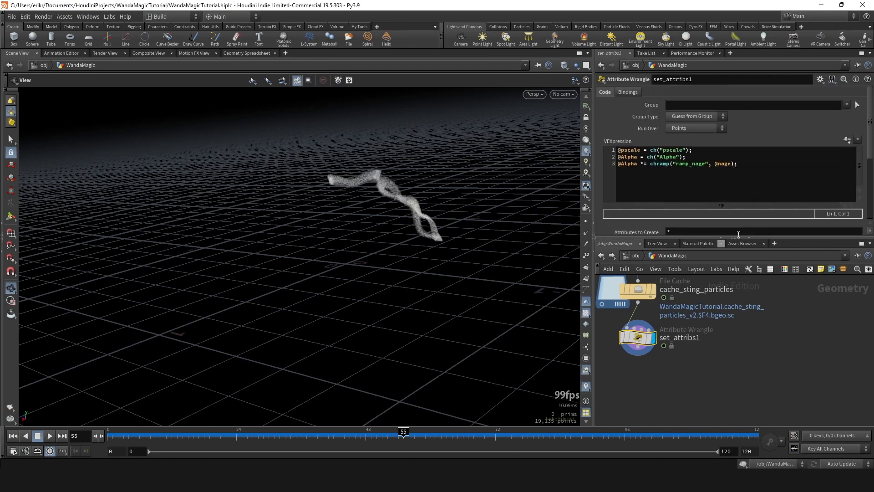
scroll(652, 210, "down", 4)
left_click(619, 181)
scroll(774, 159, "down", 3)
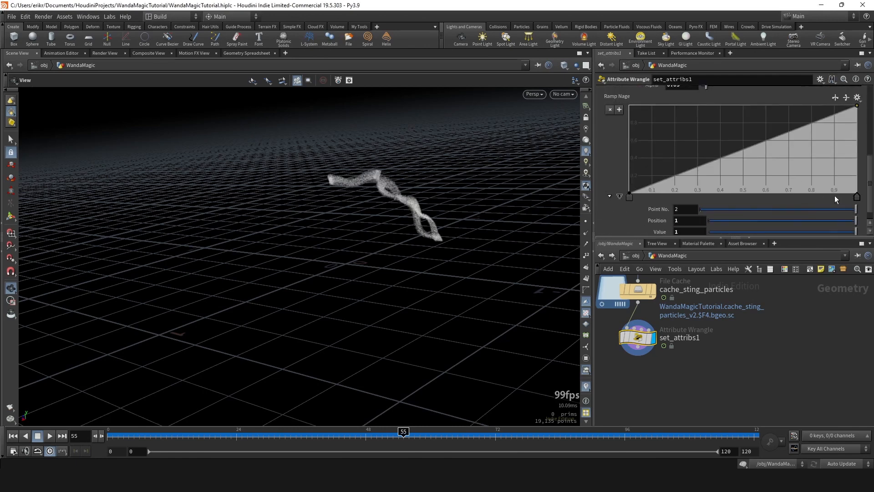
- Shape Ramp Nage into a peak with value 1 at about 0.478 and an end point at position 1 with value 0
left_click_drag(856, 195, 737, 191)
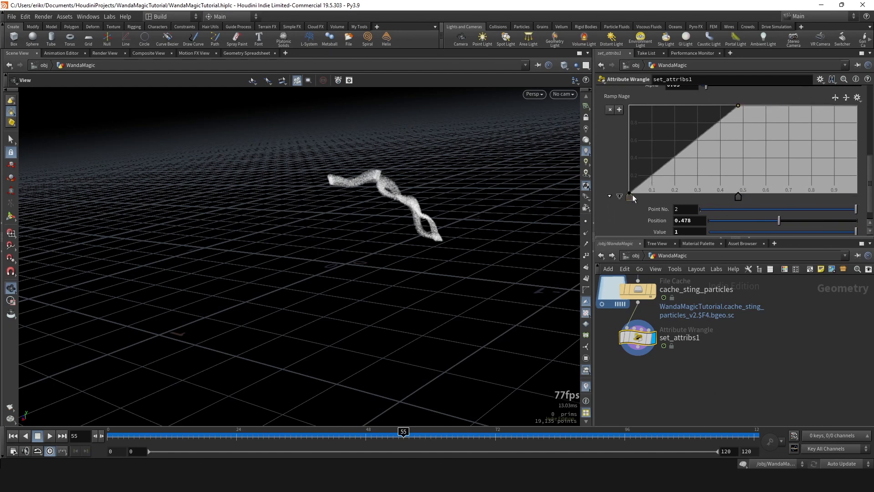
left_click_drag(788, 169, 857, 195)
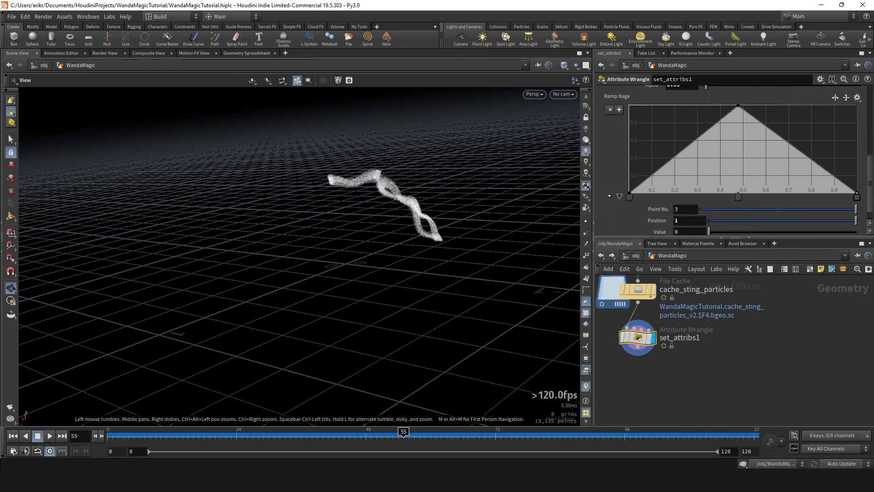
left_click(387, 437)
left_click_drag(387, 437, 404, 431)
- Set the interpolation of all Ramp Nage points to B-Spline
left_click(630, 197)
left_click(855, 196)
scroll(644, 212, "down", 1)
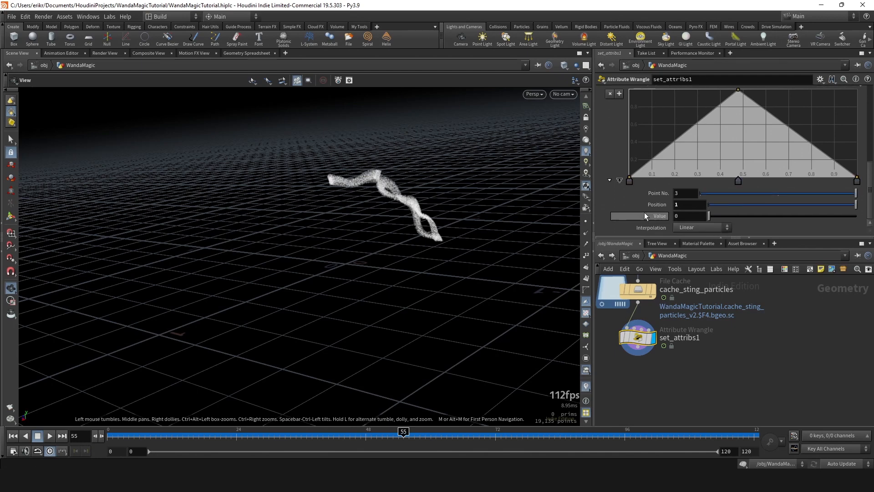
left_click(701, 227)
left_click(694, 285)
scroll(757, 174, "up", 1)
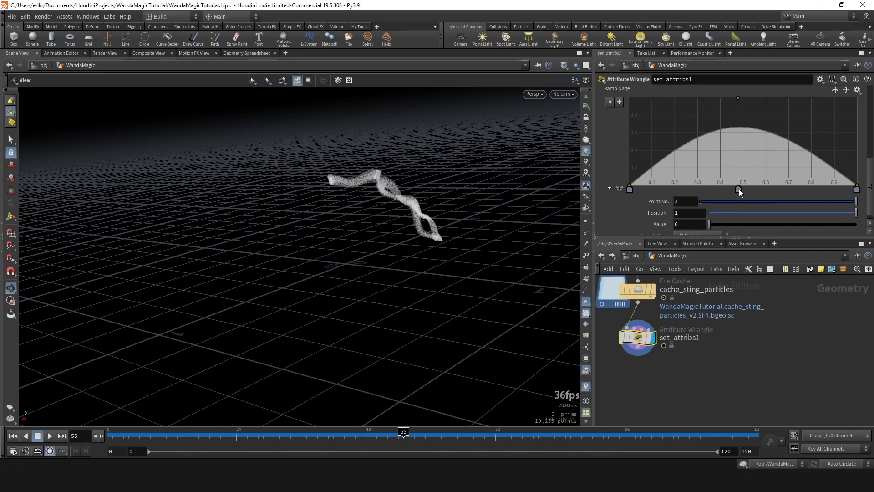
- Move the ramp's peak point to about 0.272, add a point at about 0.794 with value 0.917, and check frame 63
left_click(804, 124)
left_click_drag(738, 189, 691, 190)
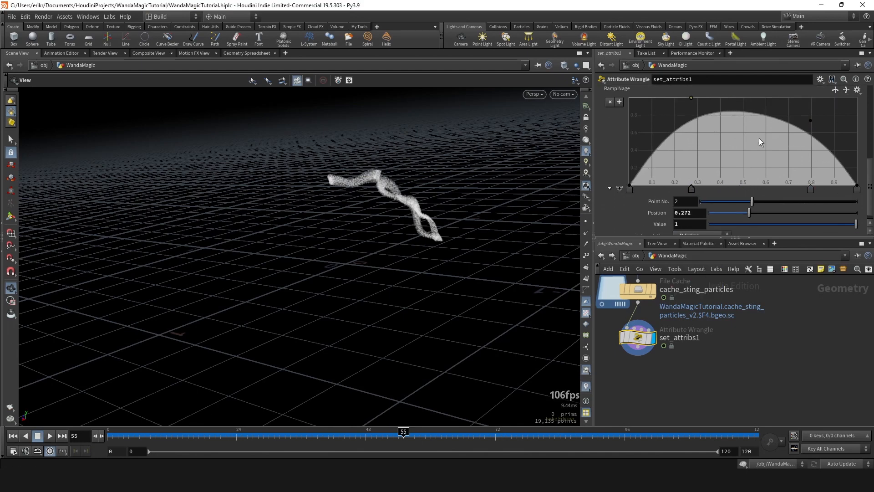
left_click_drag(810, 121, 810, 105)
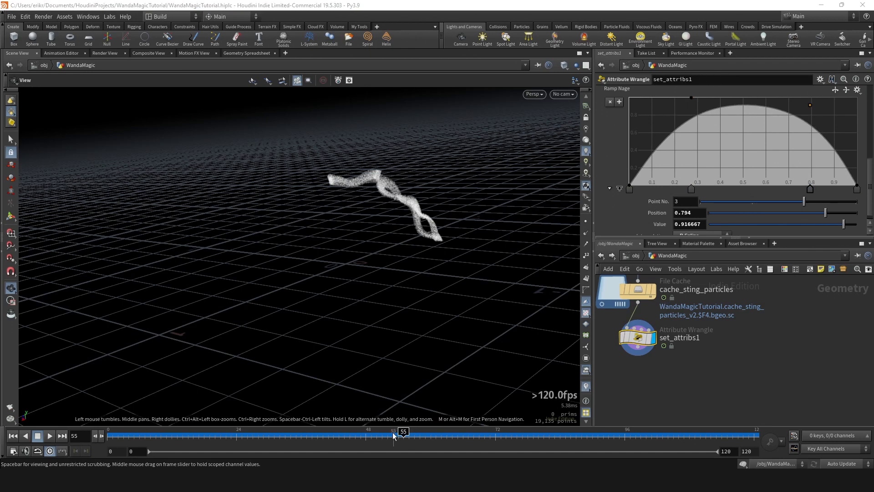
left_click_drag(394, 435, 447, 435)
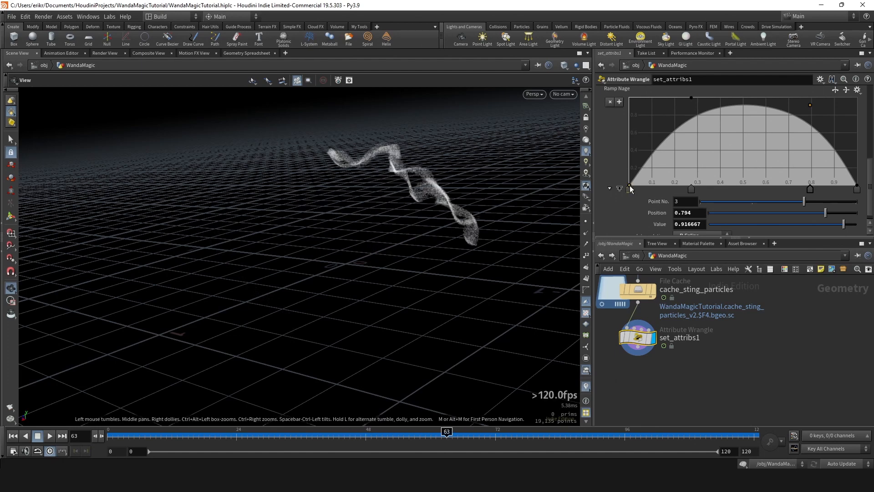
- Raise the first and last Ramp Nage points to a value of about 0.31 and check the fade at frame 57
left_click_drag(630, 186, 628, 171)
left_click_drag(856, 185, 858, 170)
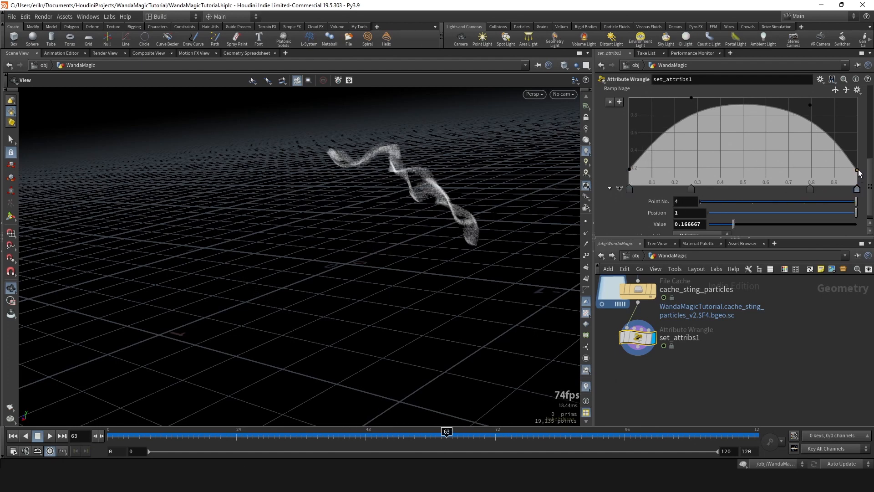
left_click_drag(447, 435, 387, 432)
left_click_drag(629, 168, 657, 161)
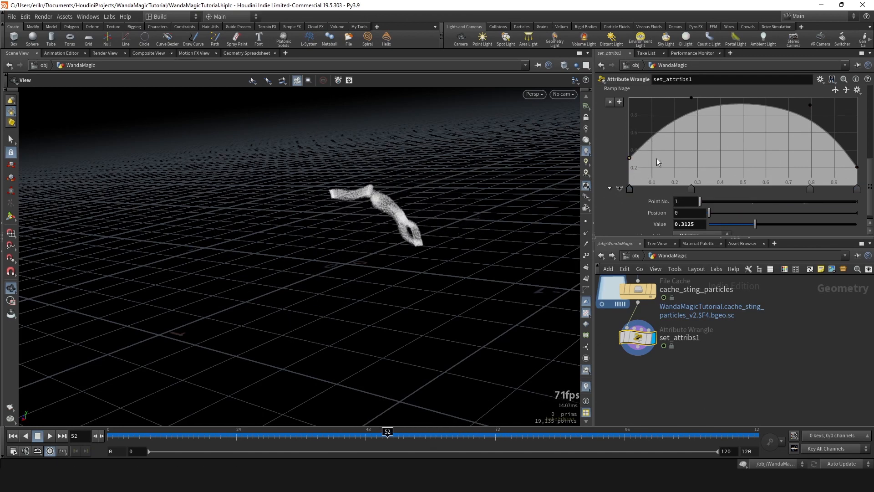
left_click_drag(854, 167, 857, 157)
left_click_drag(387, 434, 413, 433)
scroll(709, 149, "up", 5)
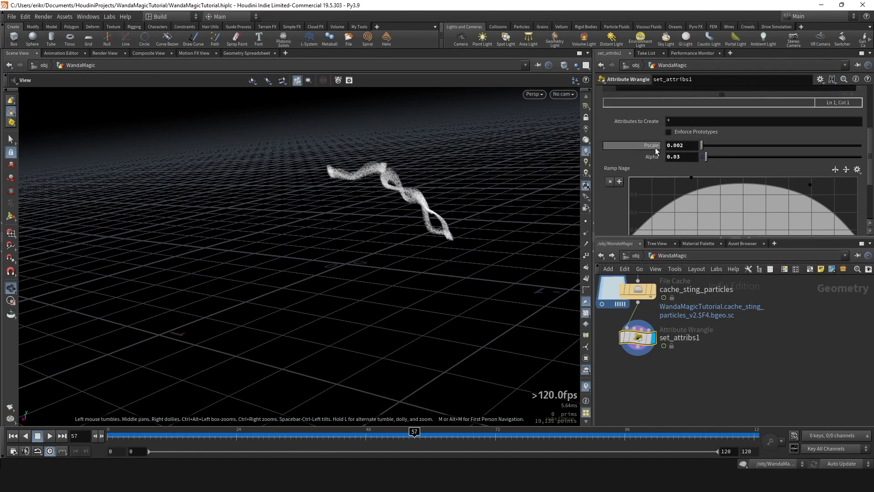
left_click(728, 145)
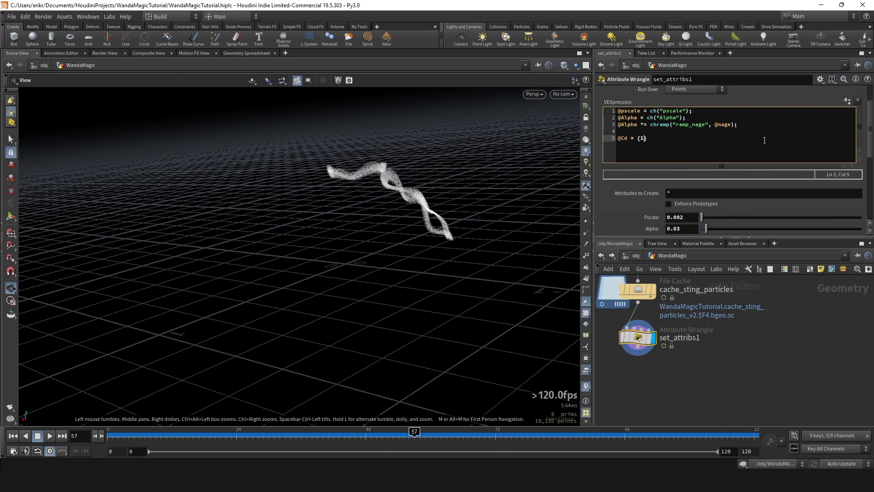
type("@Cd = {1,0,0};")
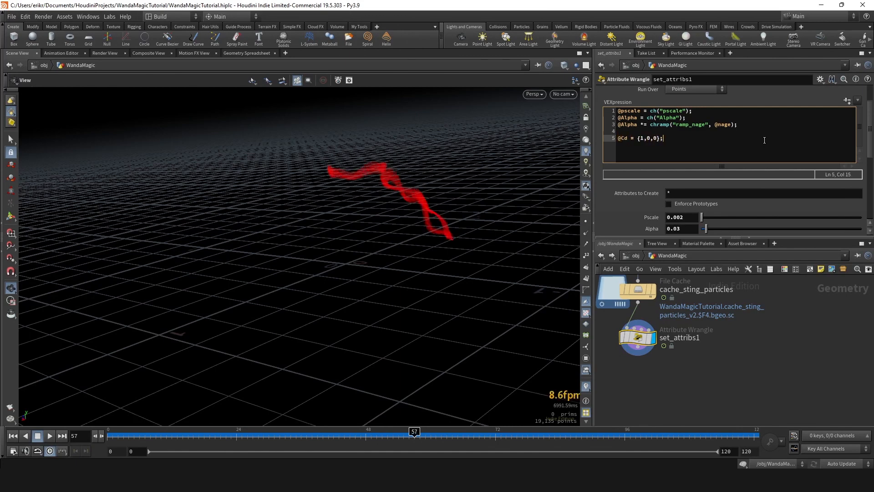
- Add an Attribute Noise node connected below set_attribs1
middle_click_drag(671, 386, 687, 347)
left_click(653, 307)
right_click(654, 337)
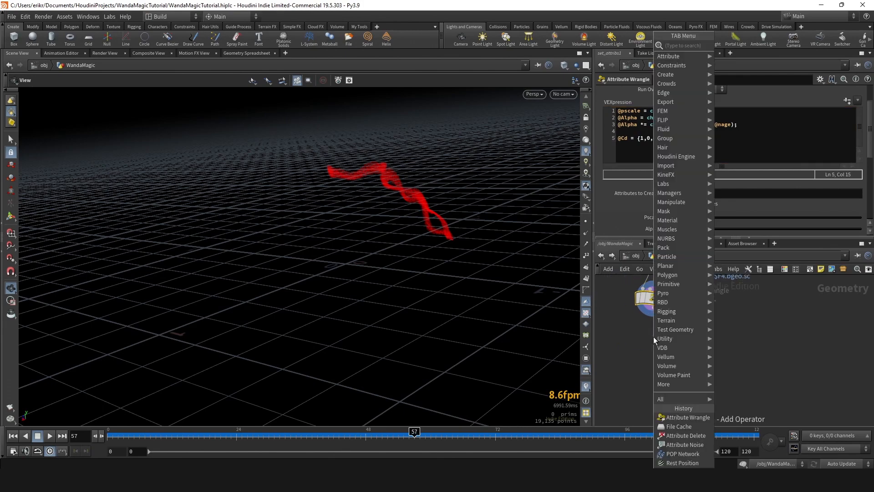
left_click_drag(400, 186, 305, 187)
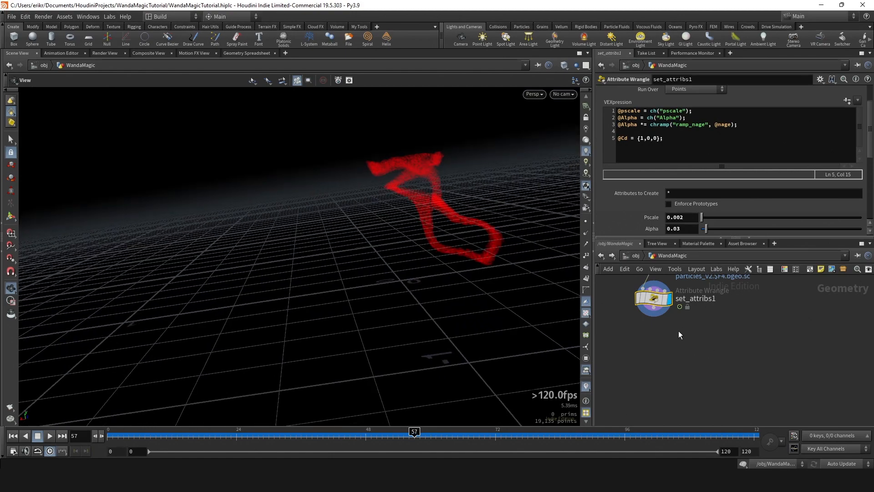
left_click(654, 314)
key("Tab")
type("attribno")
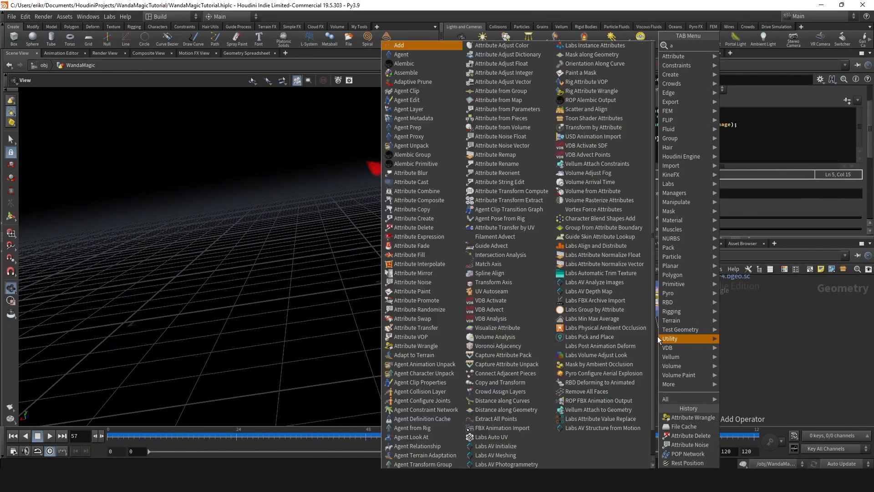
key("Return")
left_click(658, 337)
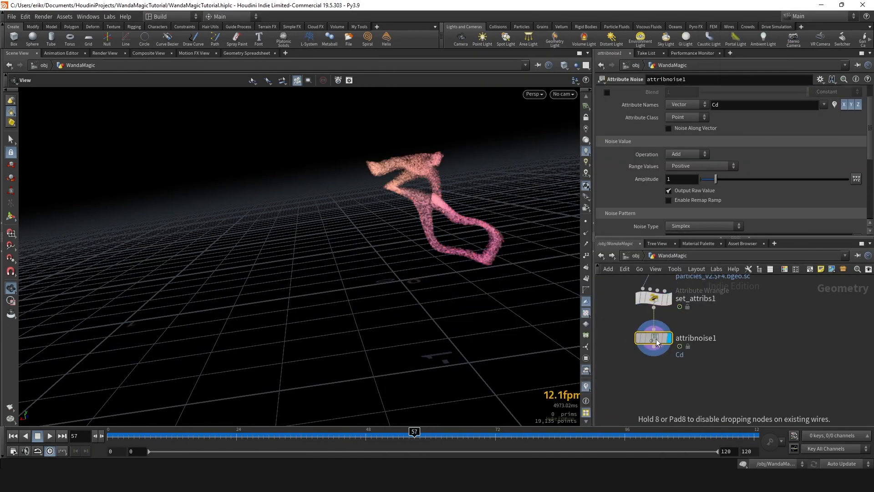
- Rename the Attribute Noise node noise_P1 and set its attribute name to P
double_click(704, 340)
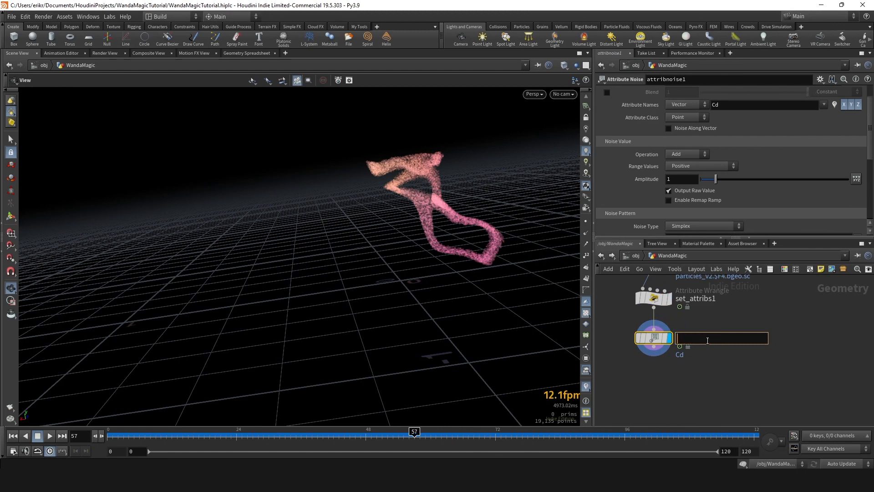
type("noise_P1")
key("Return")
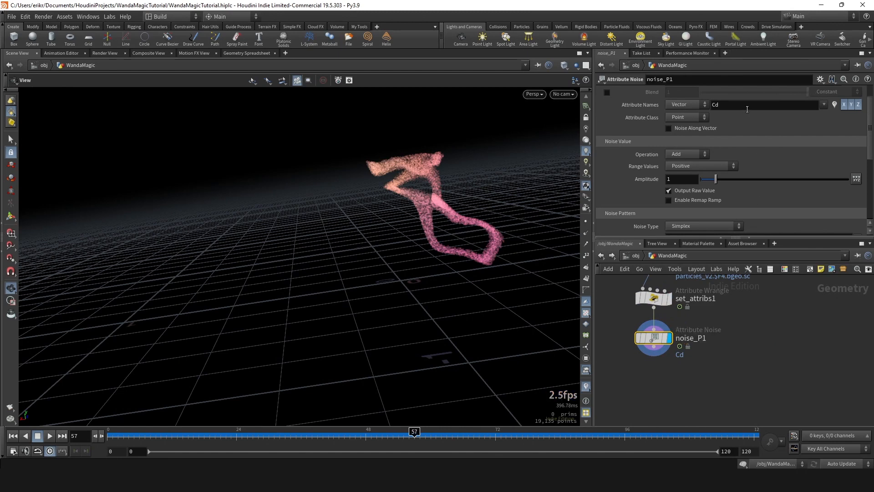
type("P")
key("Return")
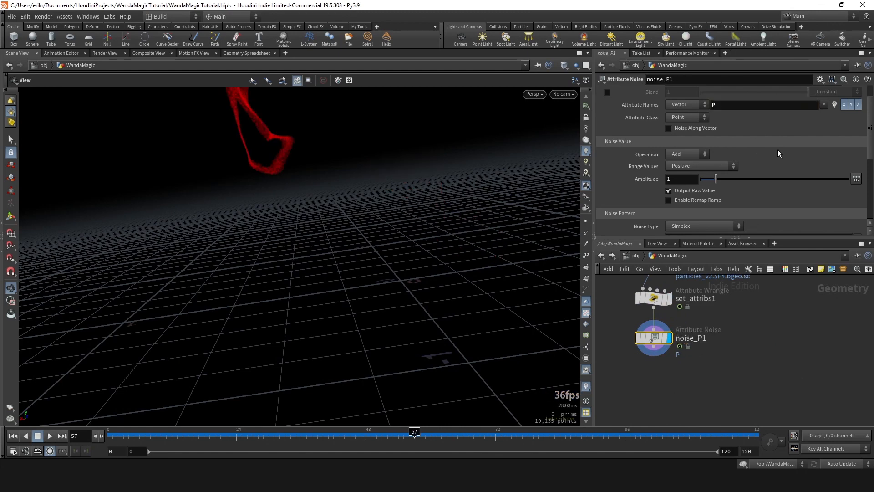
- Set the Range Values of noise_P1 to Zero Centered and its Element Size to 0.2
left_click(683, 166)
left_click(696, 184)
scroll(683, 155, "down", 5)
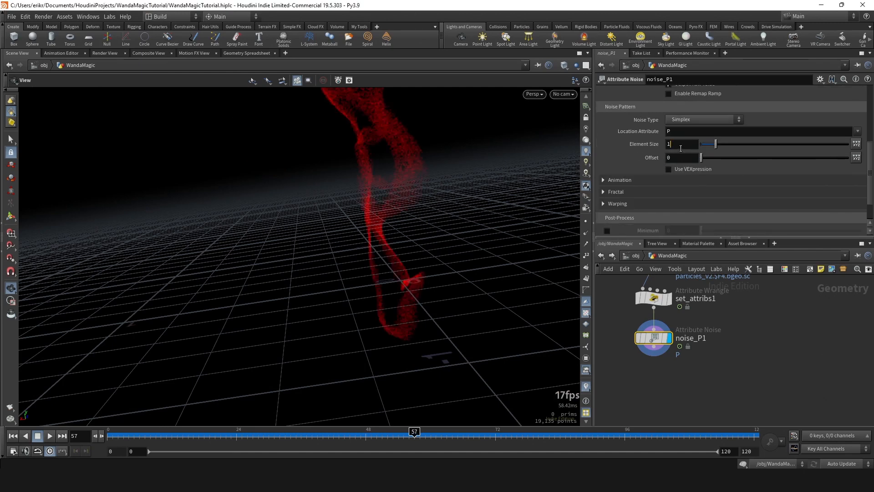
double_click(681, 148)
type(".2")
key("Return")
scroll(682, 152, "up", 3)
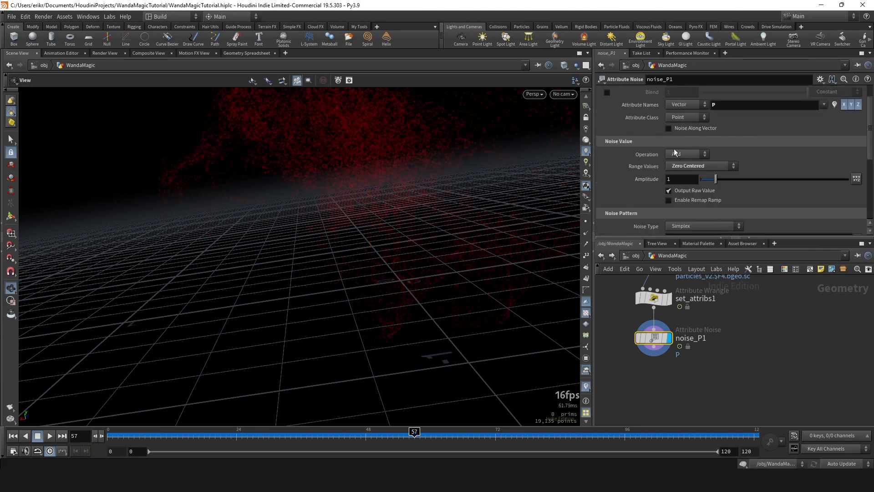
- Try an Amplitude of 0.2 on noise_P1 and compare the particles with the node bypassed
type(".2")
key("Return")
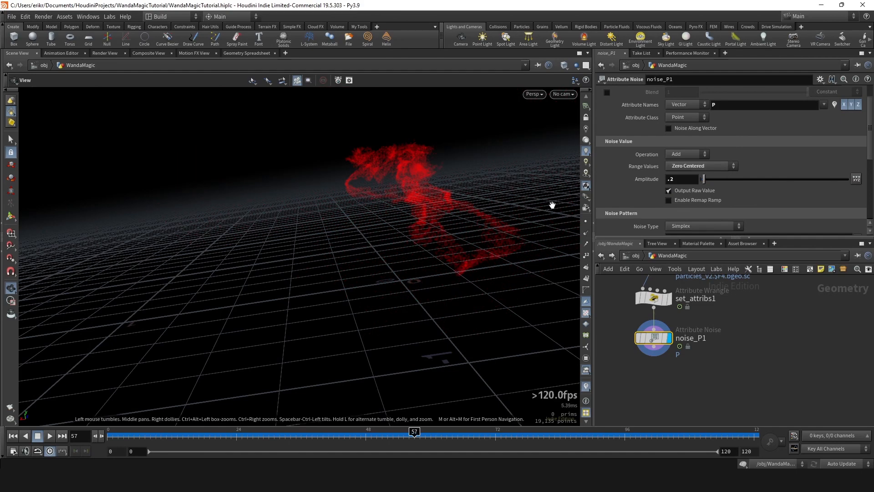
left_click(638, 336)
left_click(637, 335)
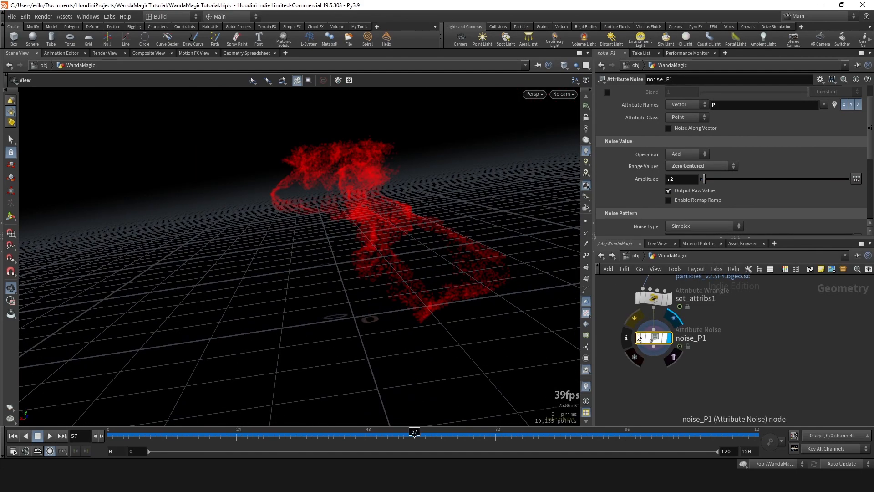
left_click_drag(367, 226, 349, 241)
scroll(685, 153, "down", 2)
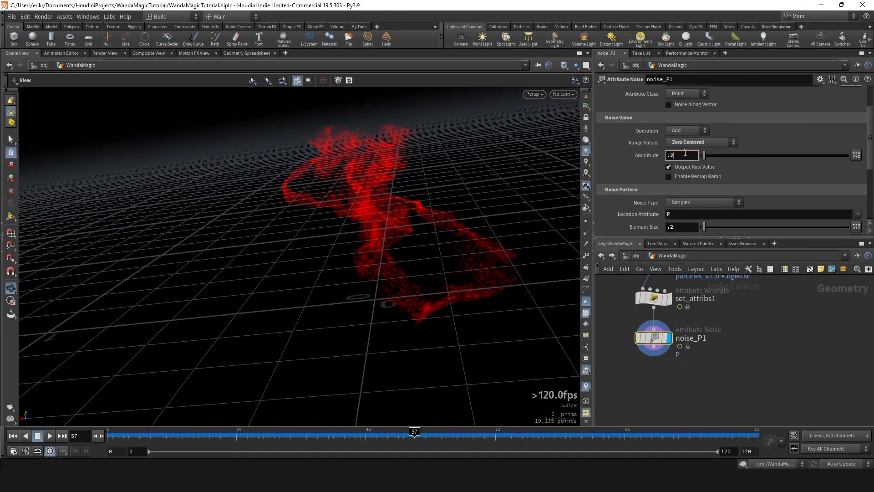
- Set the Amplitude of noise_P1 to 0.05 and compare the particles with and without the noise
left_click(685, 152)
type(".05")
key("Return")
scroll(686, 155, "down", 6)
left_click(686, 156)
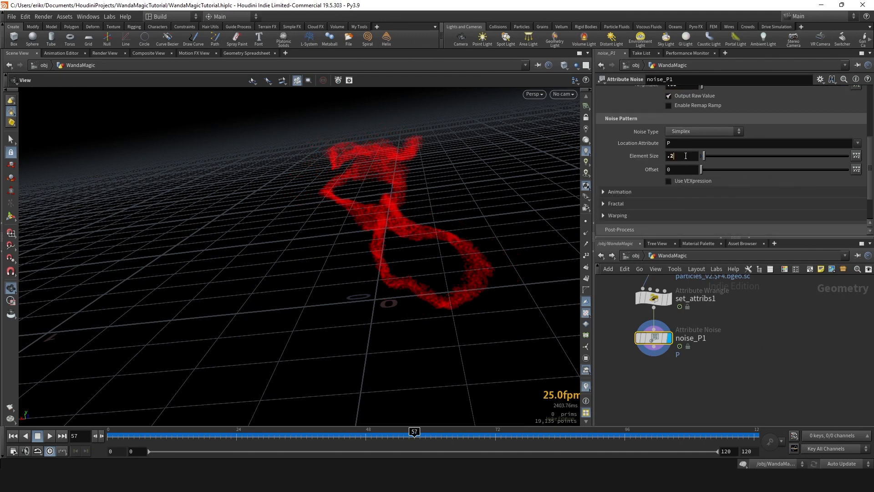
left_click(638, 336)
left_click(639, 335)
scroll(688, 137, "up", 2)
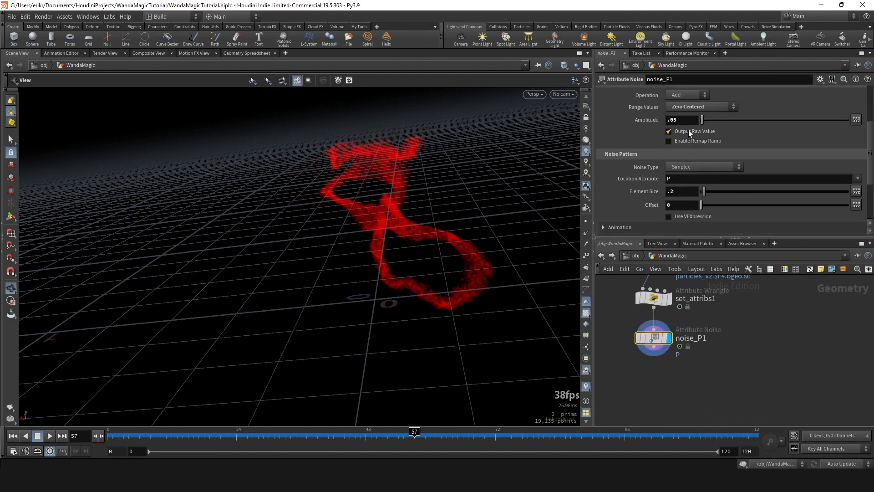
- Try an Amplitude of 0.02 on noise_P1, move to frame 58, and compare the noise on and bypassed
key("BackSpace")
type("2")
key("Return")
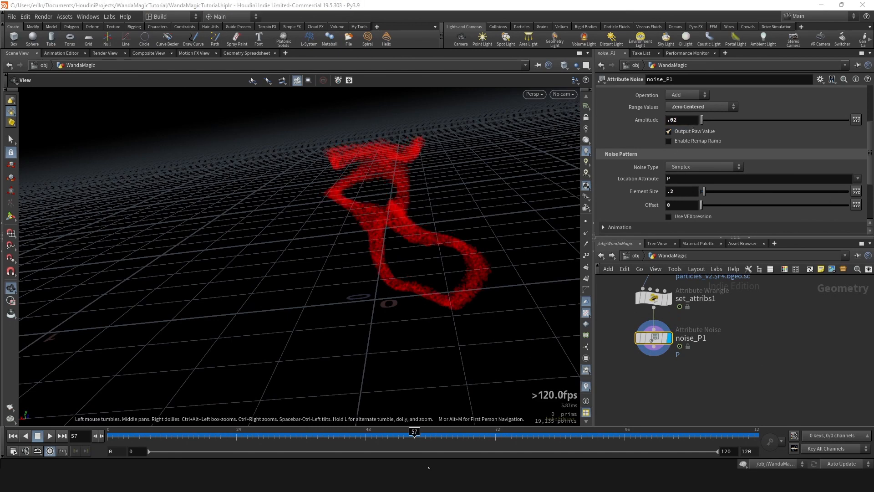
mouse_move(414, 435)
left_mouse_down()
mouse_move(440, 436)
mouse_move(377, 436)
mouse_move(419, 436)
left_mouse_up()
left_click(638, 338)
left_click(638, 338)
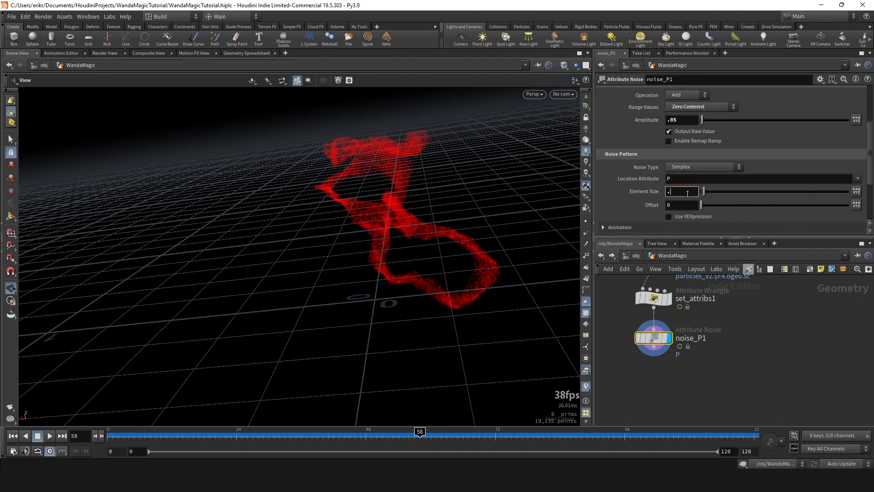
- Set the Element Size of noise_P1 to 0.4 and compare the particles with the node bypassed
key("BackSpace")
type("4")
key("Return")
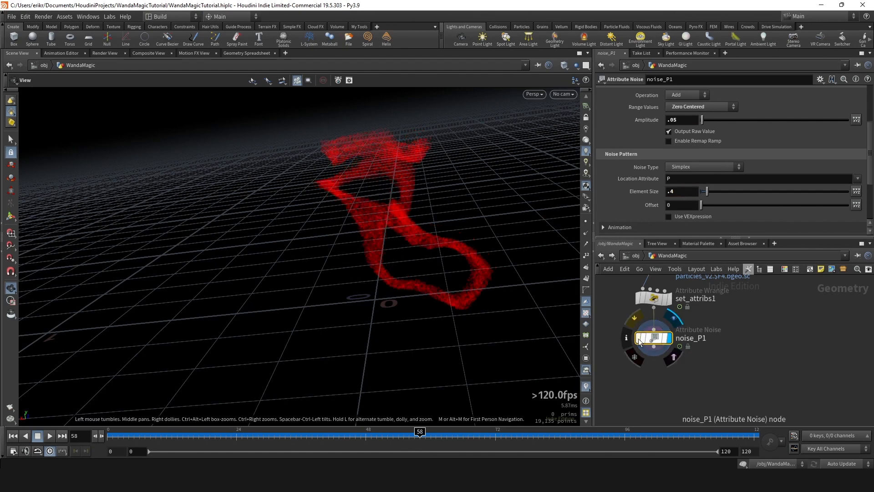
left_click(638, 338)
left_click(638, 338)
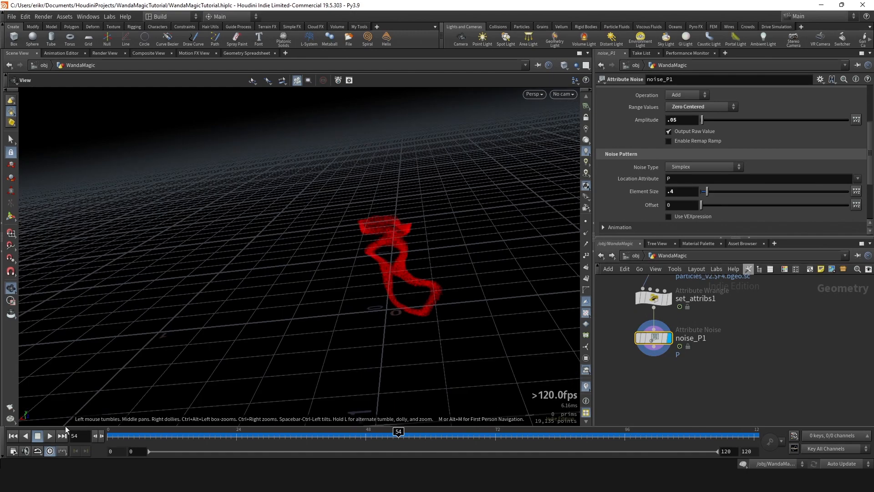
- Play the particle animation, move to frame 83 and compare the strings with noise_P1 active and bypassed
left_click(50, 435)
scroll(437, 298, "up", 1)
left_click_drag(400, 439, 554, 441)
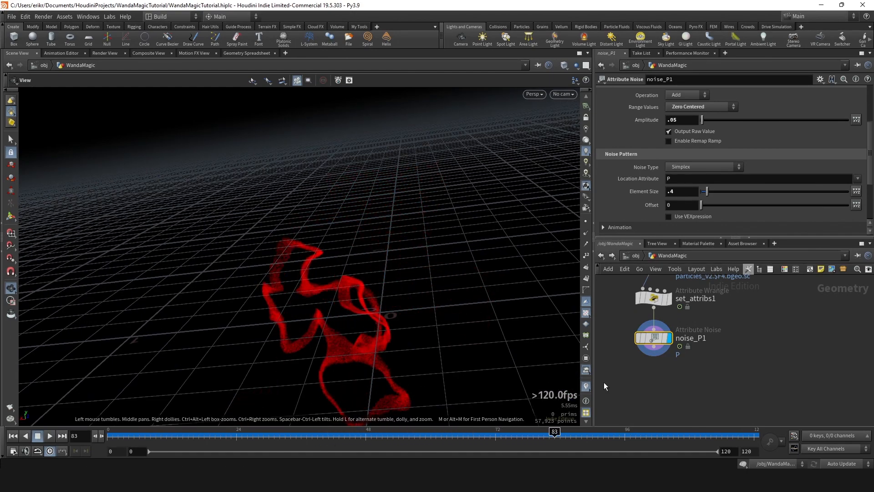
left_click(638, 336)
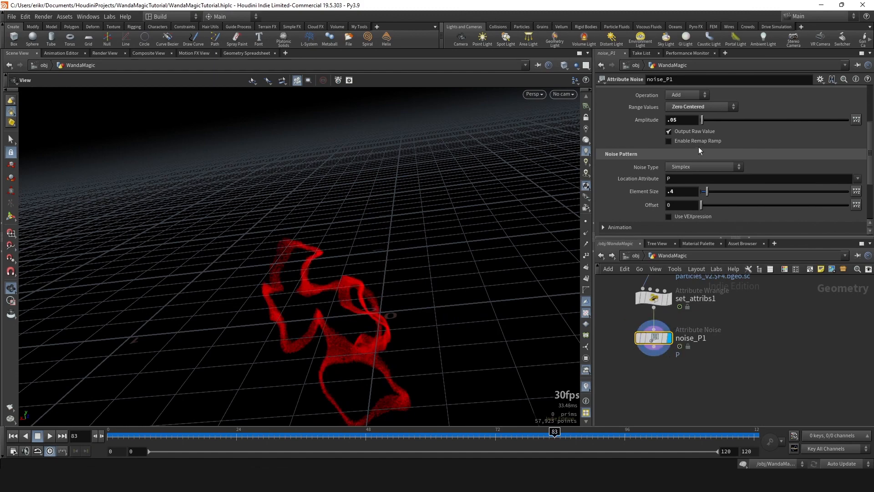
- Set the Element Size of noise_P1 to 0.3 and play back the particles to judge the distortion
key("Return")
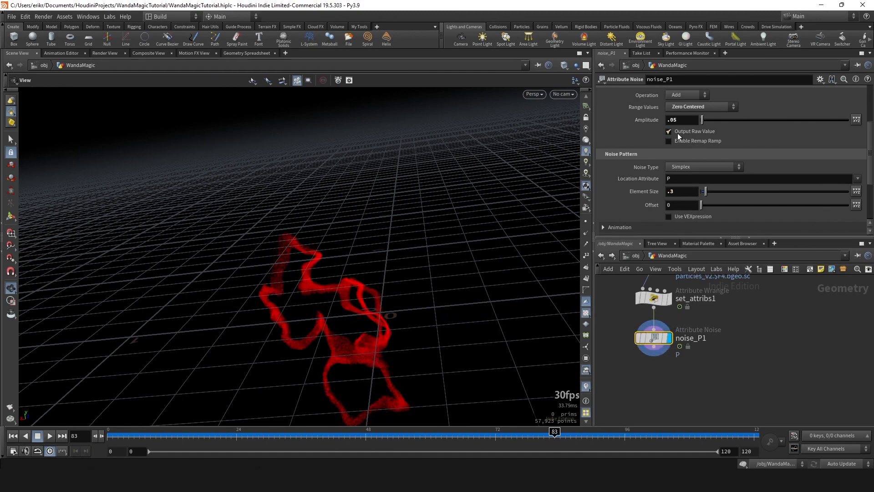
left_click(508, 436)
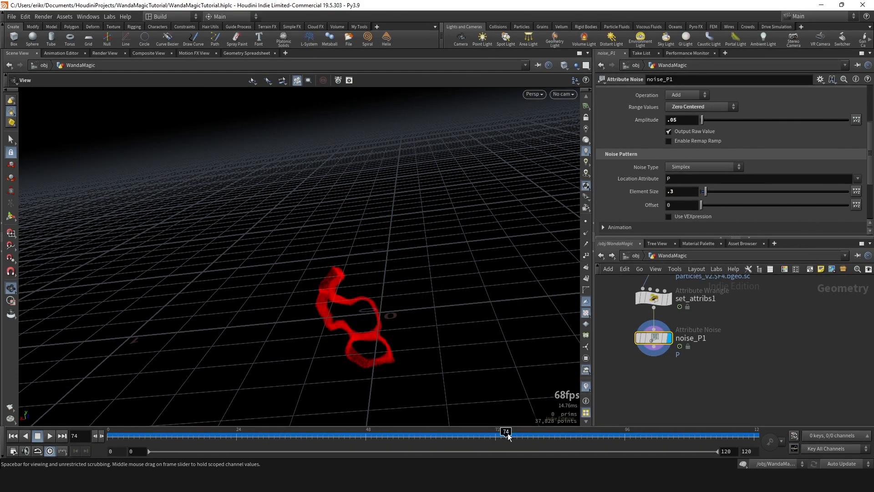
left_click(52, 437)
middle_click_drag(335, 342, 346, 288)
left_click_drag(426, 283, 412, 260)
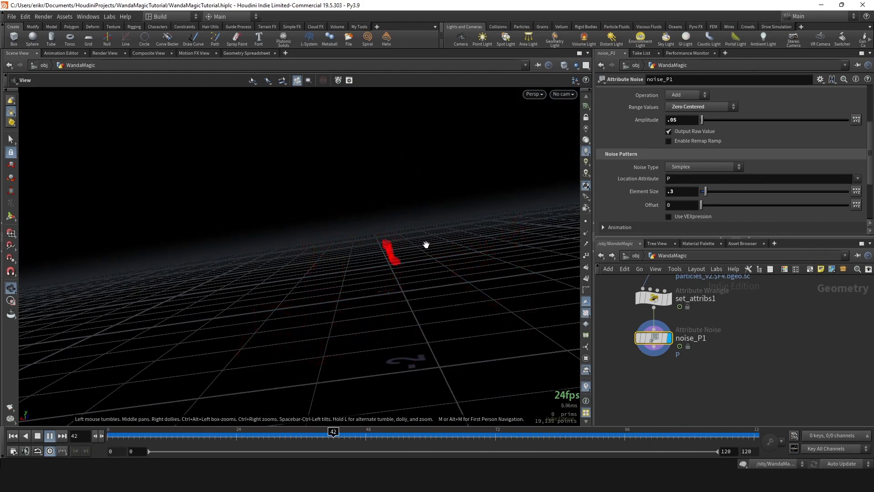
- Set the Amplitude of noise_P1 to 0.038 and play back the particles
left_click_drag(348, 441, 463, 442)
left_click(696, 123)
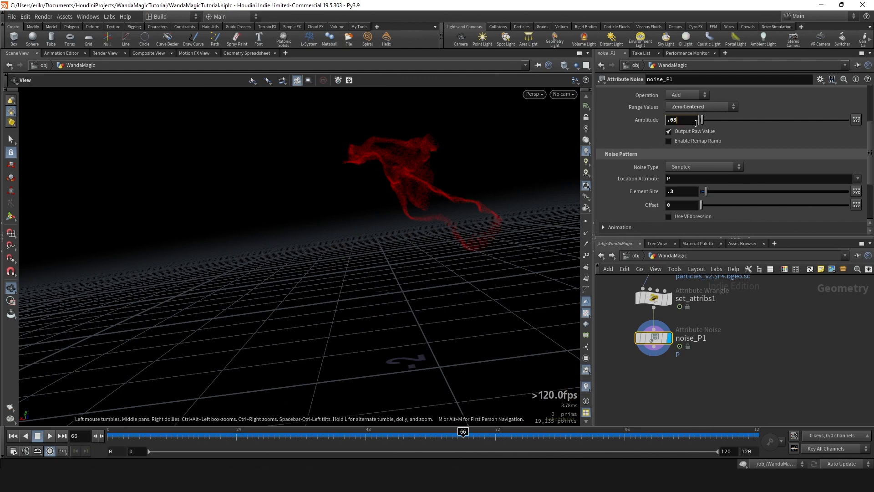
type("8")
key("Return")
left_click_drag(355, 436, 197, 431)
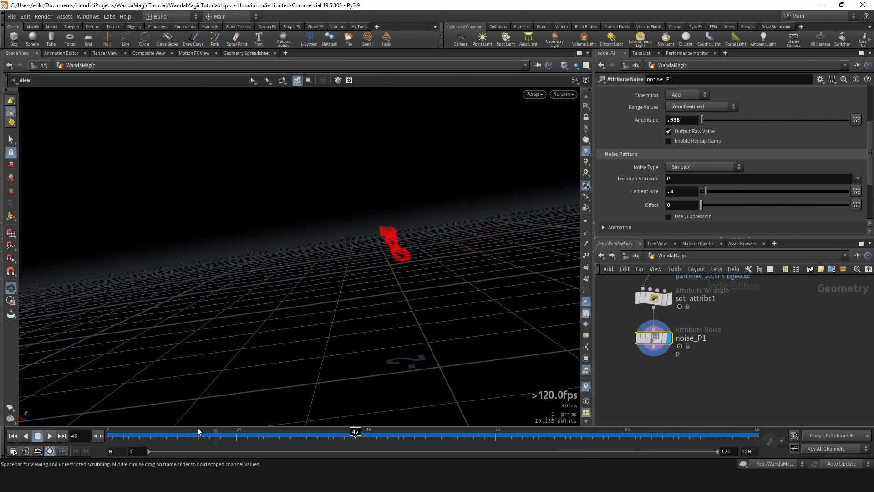
left_click(49, 435)
scroll(463, 278, "up", 2)
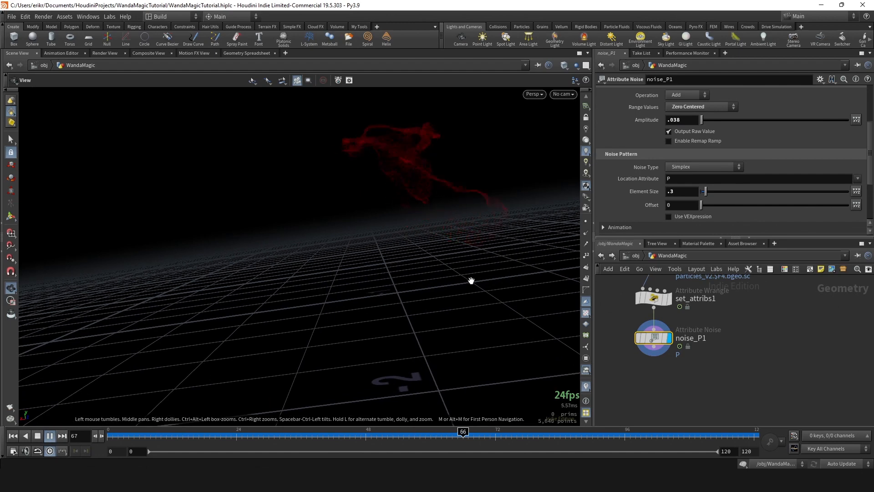
scroll(448, 265, "up", 3)
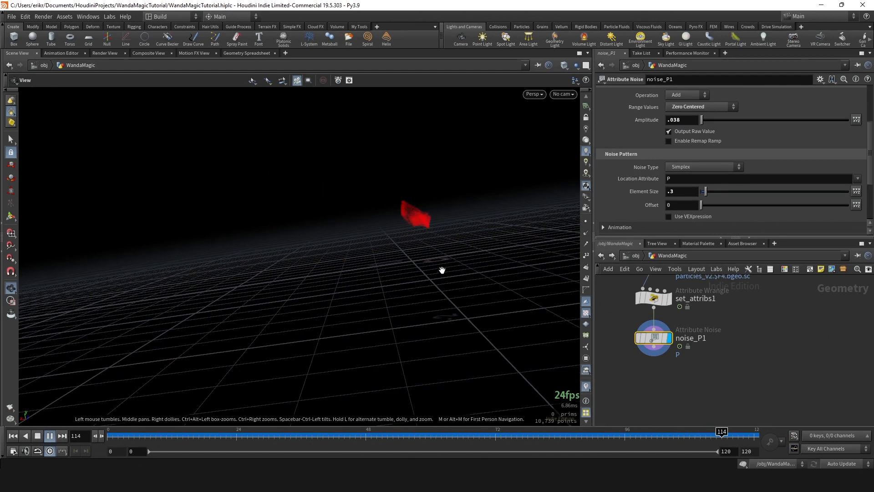
- Compare the particles at frame 34 with noise_P1 bypassed and active, and save the scene
middle_click_drag(441, 269, 442, 273)
scroll(442, 273, "up", 2)
left_click(290, 435)
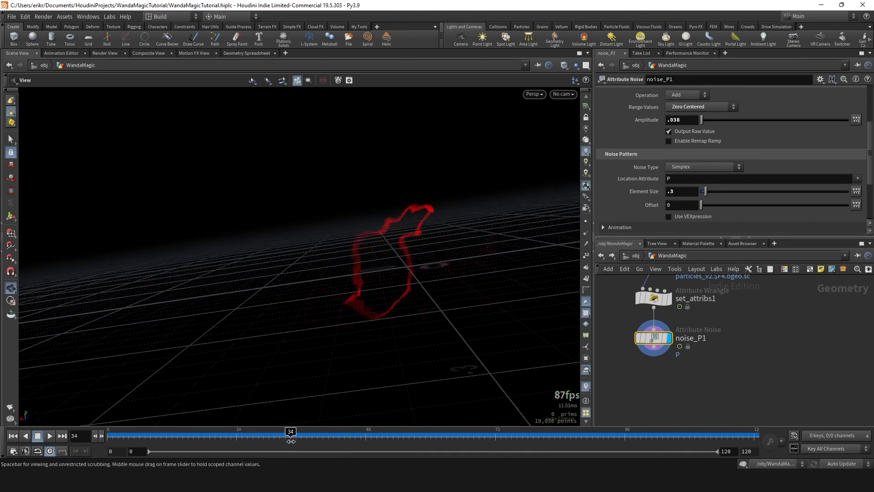
left_click(636, 340)
left_click(637, 340)
scroll(447, 227, "up", 2)
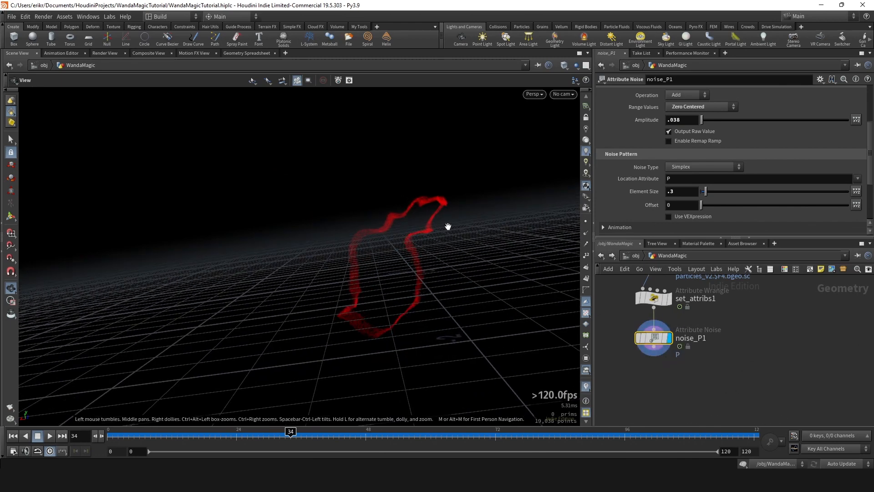
scroll(704, 336, "down", 3)
scroll(695, 323, "up", 1)
key("ctrl+s")
- Add an Attribute Blur node on P after noise_P1 and set its Influence Type to Proximity
left_click(642, 336)
key("Tab")
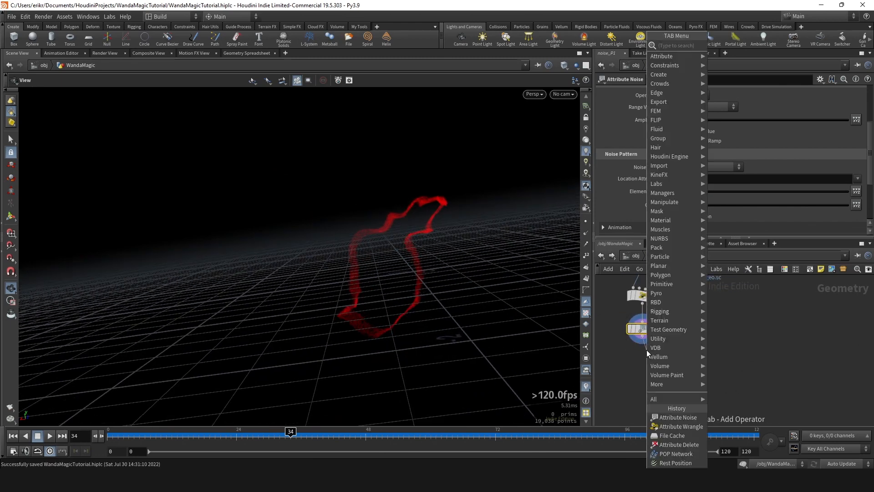
type("attr b")
key("Return")
left_click(633, 364)
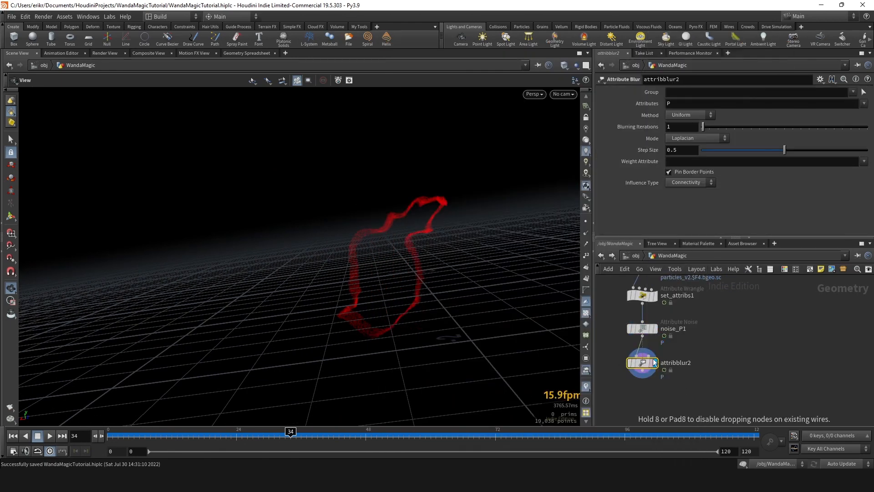
left_click(695, 103)
left_click(682, 203)
scroll(429, 232, "up", 2)
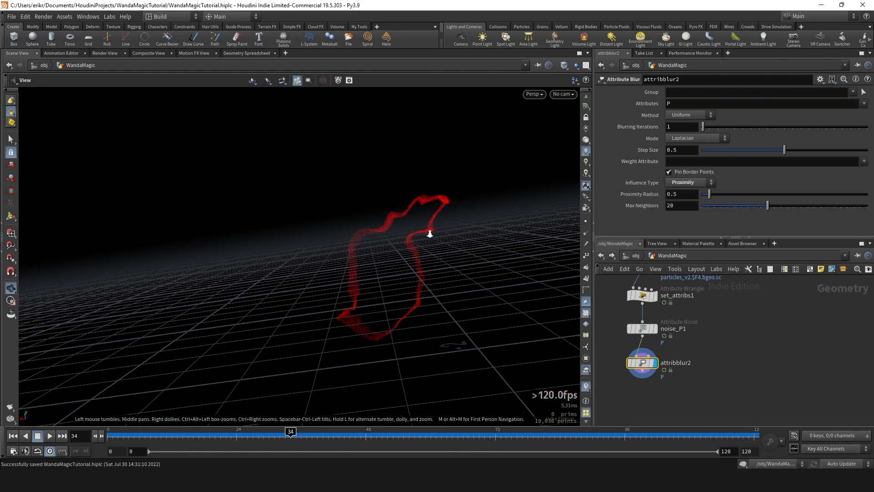
- Try different Max Neighbors and Blurring Iterations values on the Attribute Blur, and undo the changes
scroll(419, 246, "up", 4)
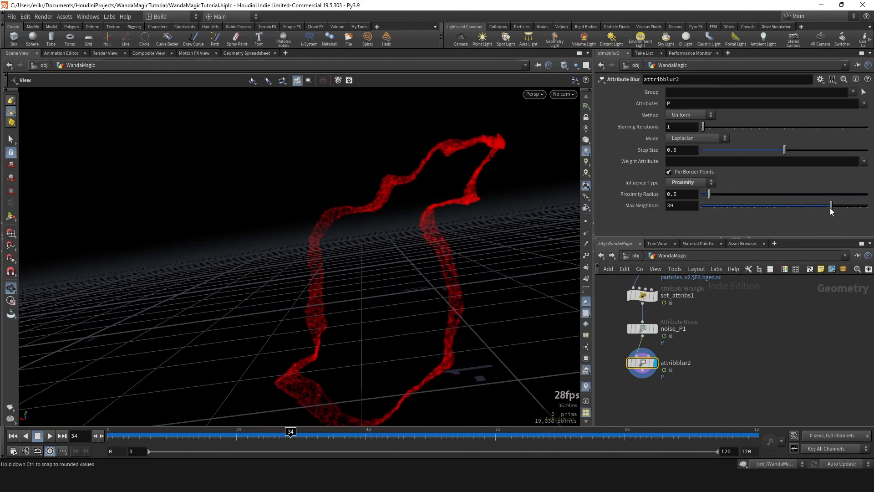
left_click_drag(823, 210, 767, 208)
mouse_move(702, 127)
left_mouse_down()
mouse_move(747, 130)
mouse_move(719, 132)
left_mouse_up()
right_click_drag(409, 306, 559, 219)
key("ctrl+z")
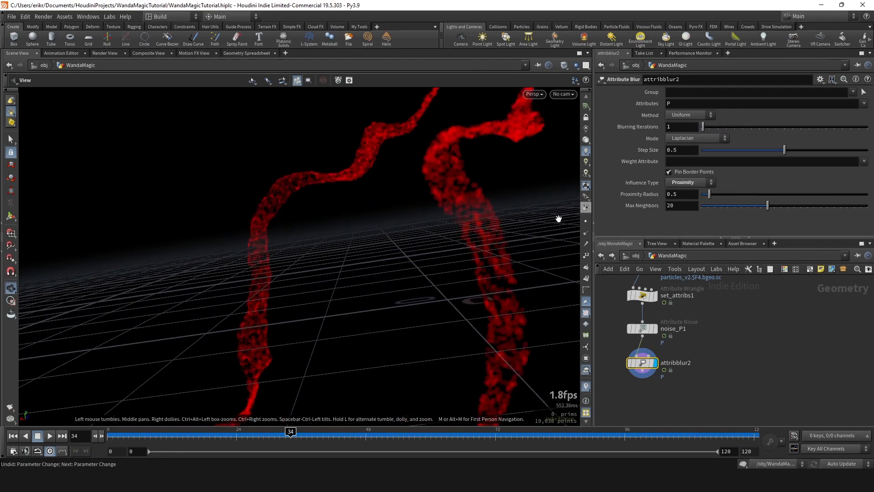
left_click(709, 126)
key("ctrl+z")
- Set the Attribute Blur's Max Neighbors to 50 and compare the particles with the blur bypassed
scroll(515, 235, "down", 2)
left_click_drag(779, 204, 867, 206)
right_click_drag(512, 243, 392, 264)
left_click(628, 362)
left_click(628, 361)
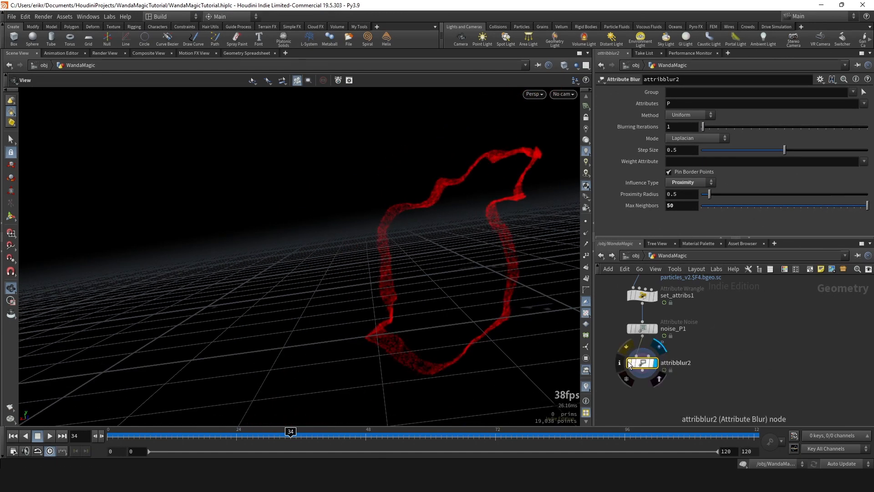
- Review the blurred particles by playing the animation from several angles, and stop at frame 58
right_click_drag(499, 249, 419, 261)
left_click_drag(256, 436, 361, 438)
right_click_drag(407, 359, 359, 369)
left_click(49, 436)
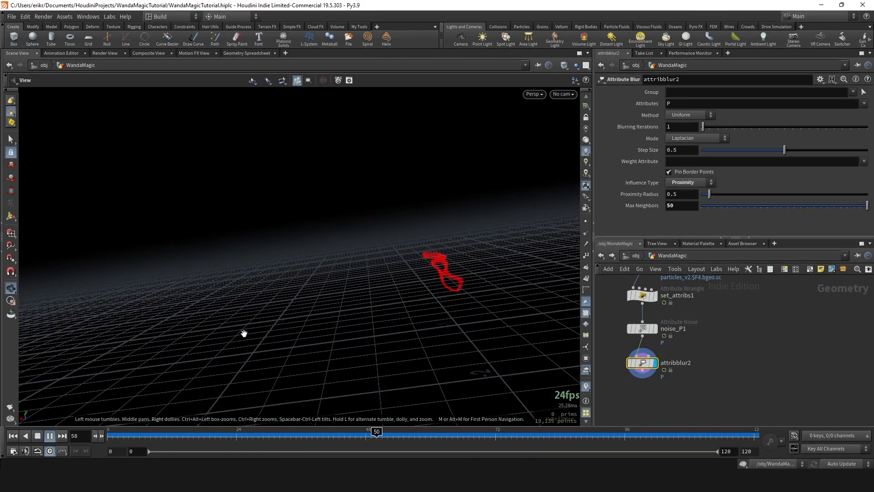
right_click_drag(244, 333, 406, 296)
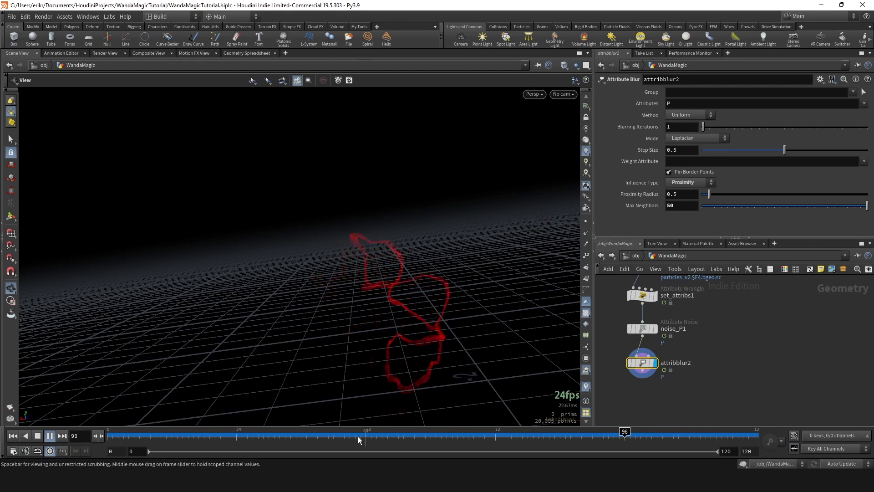
left_click_drag(358, 440, 419, 438)
- Add a Null after the Attribute Blur node and name it OUT_string_particles
middle_click_drag(733, 343, 738, 320)
scroll(674, 348, "up", 2)
left_click(636, 346)
key("Tab")
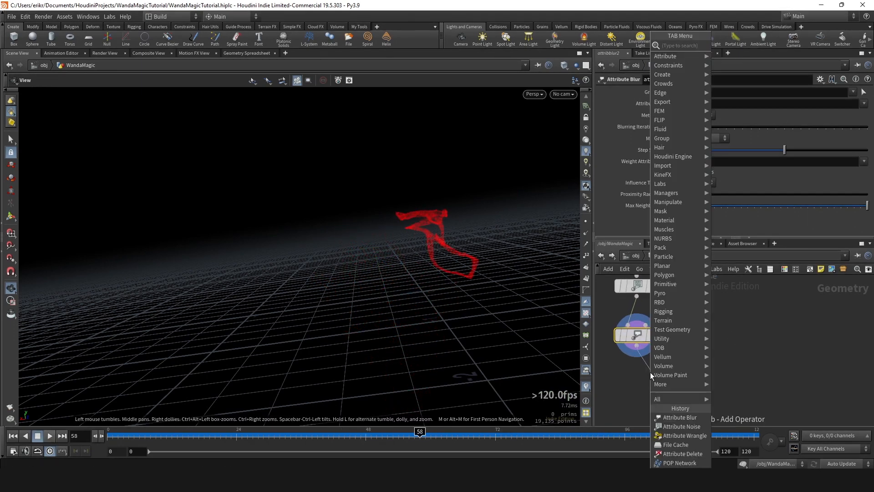
type("null")
key("Return")
left_click_drag(652, 378, 639, 384)
left_click(667, 386)
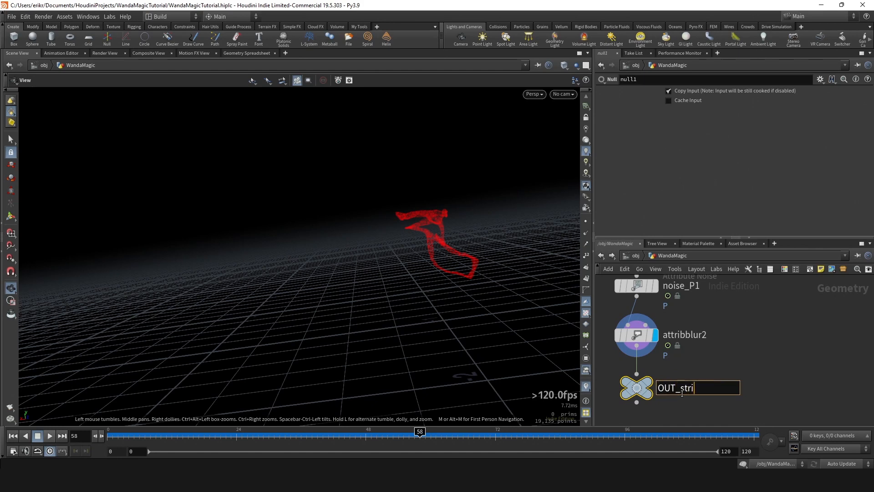
type("OUT_string_particles")
key("Return")
- Duplicate the rndr_core_particles object at the obj level and name the copy rndr_string_particles
key("u")
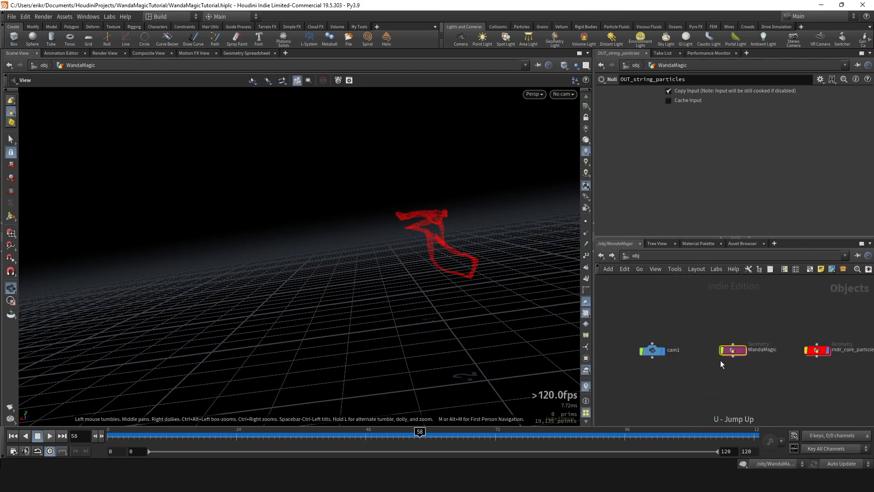
left_click(687, 333)
key("ctrl+c")
scroll(695, 357, "up", 3)
key("ctrl+v")
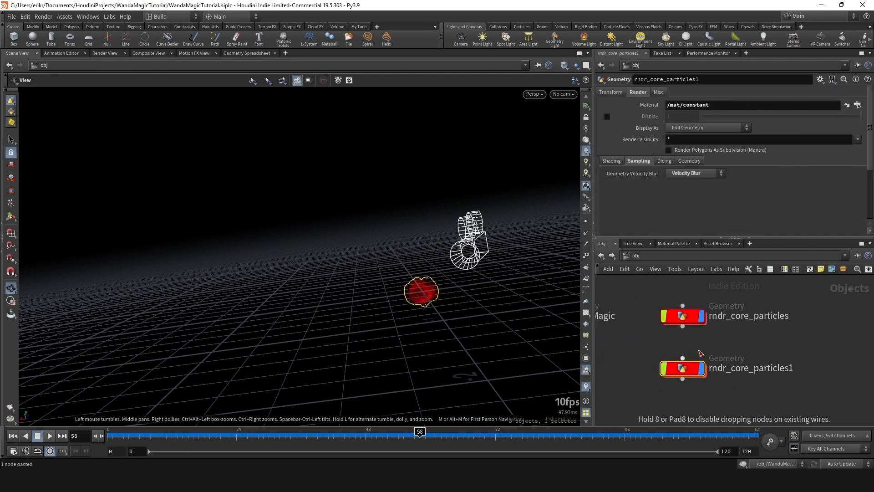
double_click(734, 370)
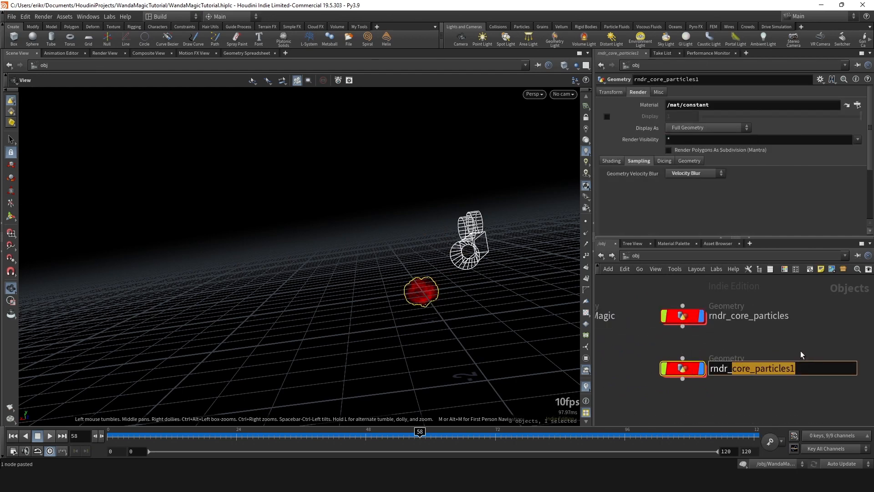
type("string_parti")
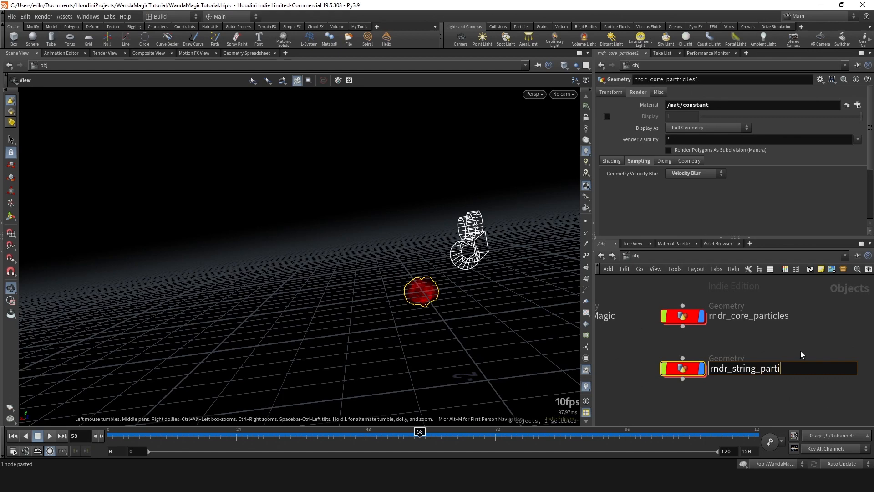
type("cles")
key("Return")
- Point the Object Merge inside rndr_string_particles to /obj/WandaMagic/OUT_string_particles and return to the obj level
double_click(682, 369)
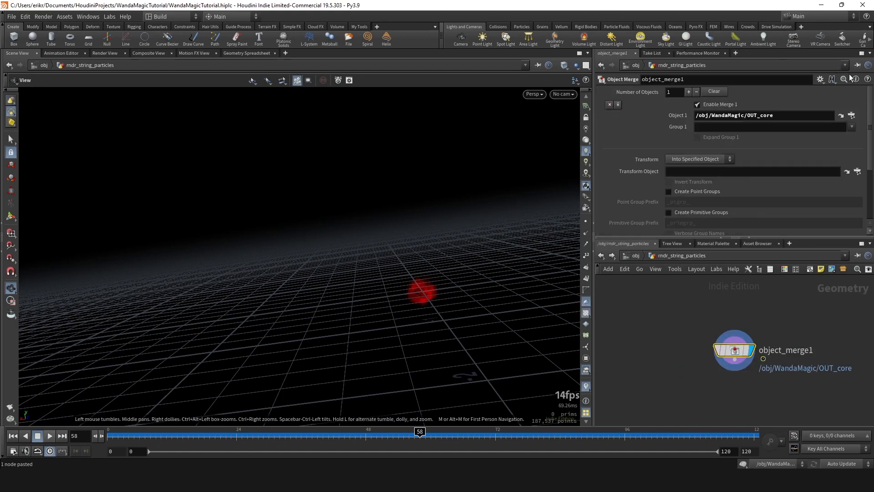
left_click(852, 115)
double_click(832, 90)
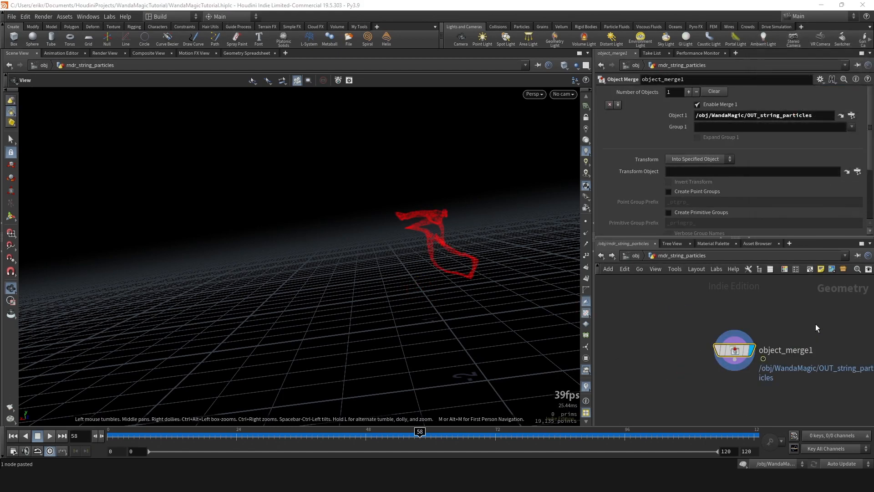
key("u")
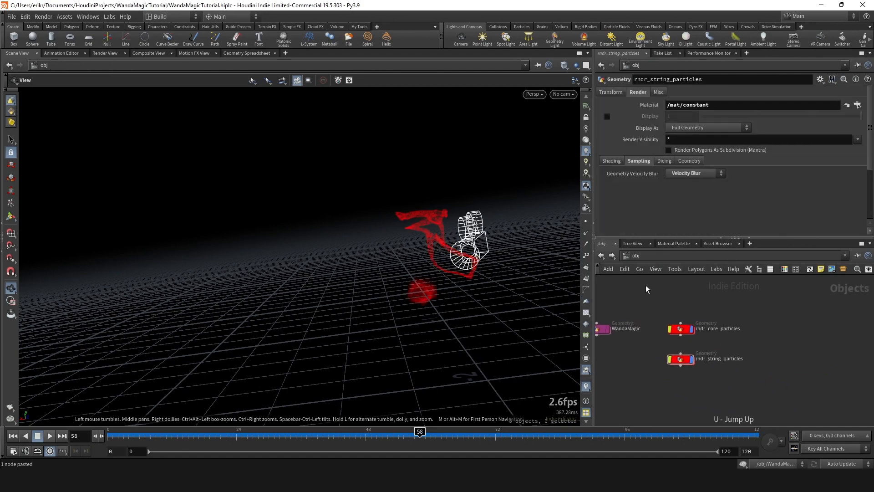
- Look through cam1, lock the camera to the view and pull it back at frame 66 to frame all particles
left_click_drag(424, 277, 466, 270)
left_click(562, 95)
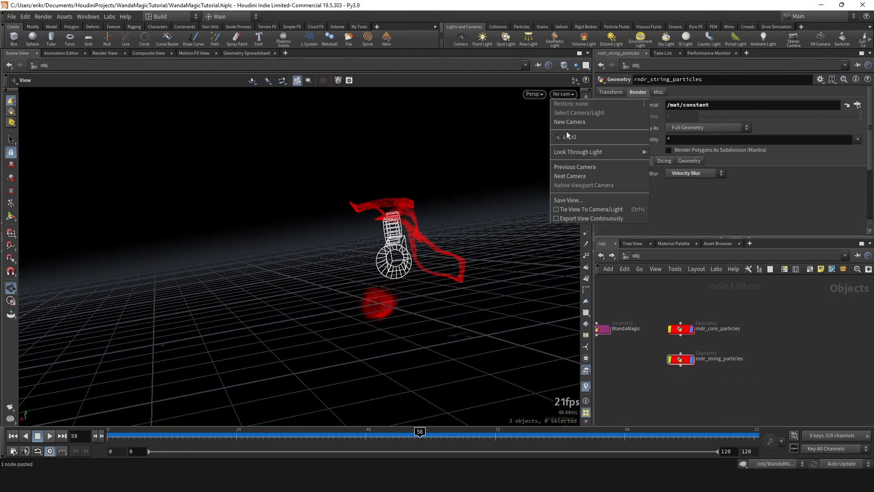
left_click(570, 136)
left_click(587, 118)
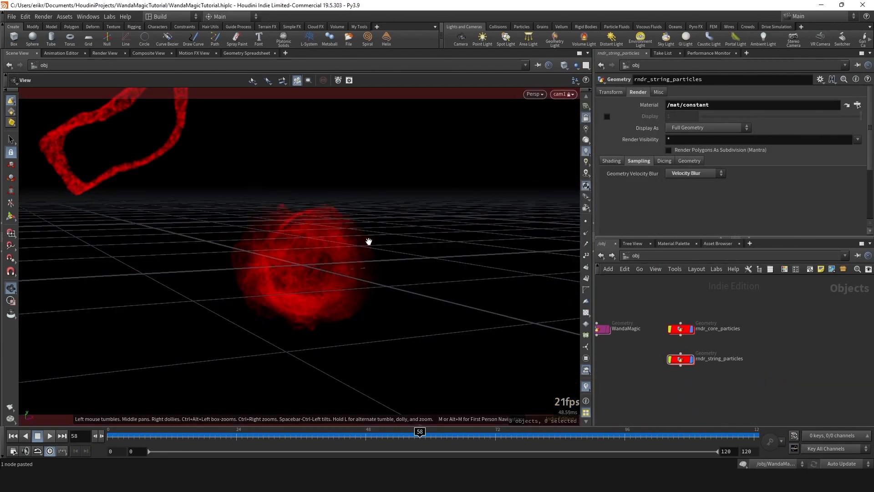
mouse_move(456, 430)
left_mouse_down()
mouse_move(490, 431)
mouse_move(464, 431)
left_mouse_up()
scroll(373, 293, "down", 4)
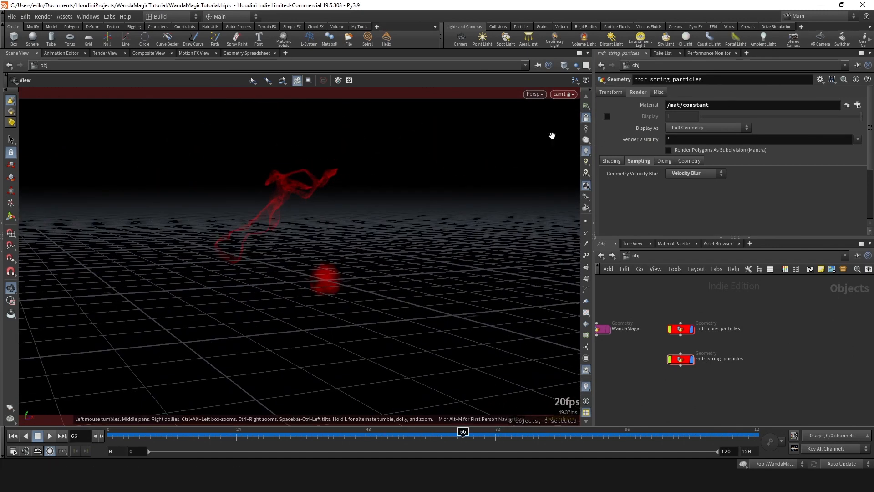
- Check the framing up to frame 85, adjust cam1 around the strings, unlock it from the view and save the scene
left_click_drag(341, 431, 432, 430)
left_click_drag(458, 430, 565, 430)
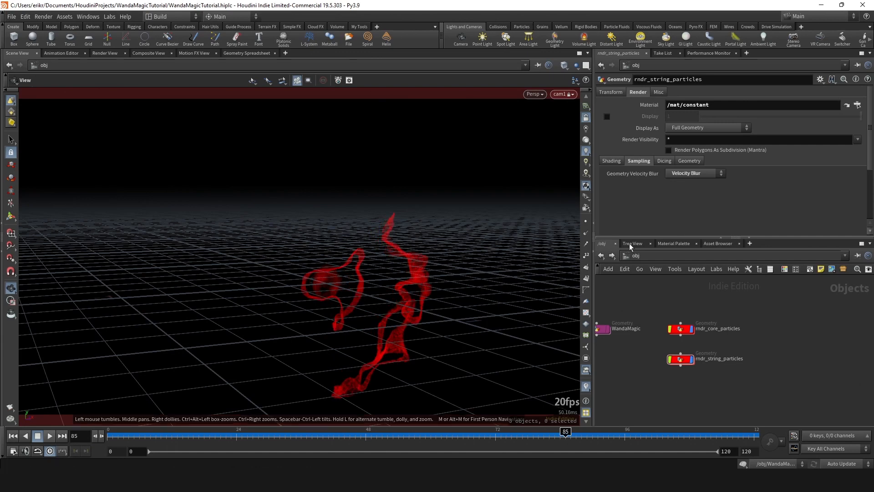
middle_click_drag(432, 303, 449, 282)
left_click(588, 117)
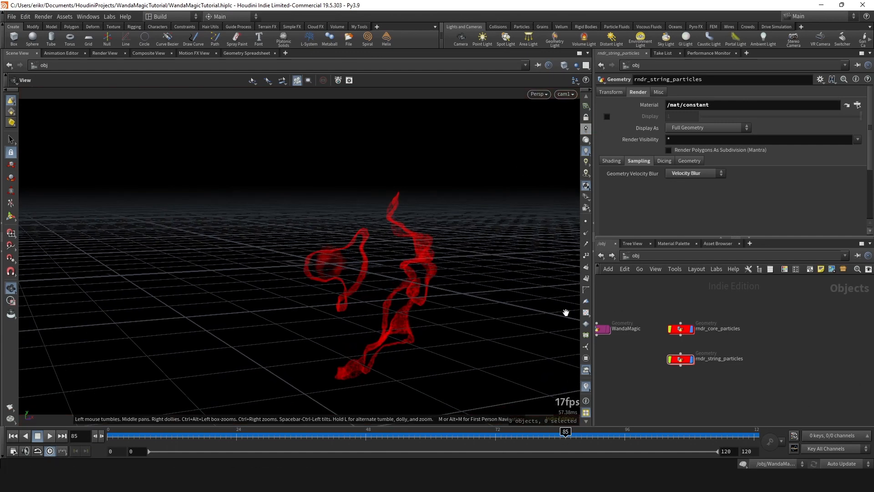
key("ctrl+s")
- Duplicate core_particles_mantra in the out network and name the copy string_particles_mantra
left_click(636, 256)
left_click(666, 304)
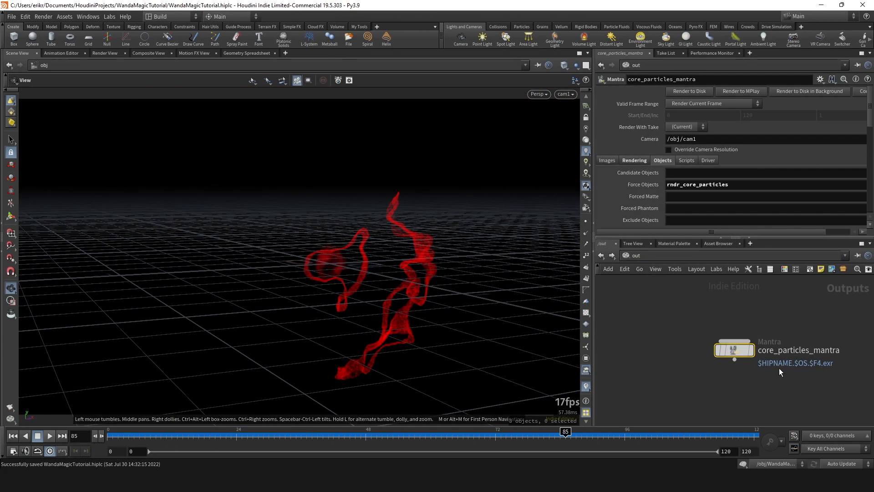
key("ctrl+c")
key("ctrl+v")
double_click(756, 365)
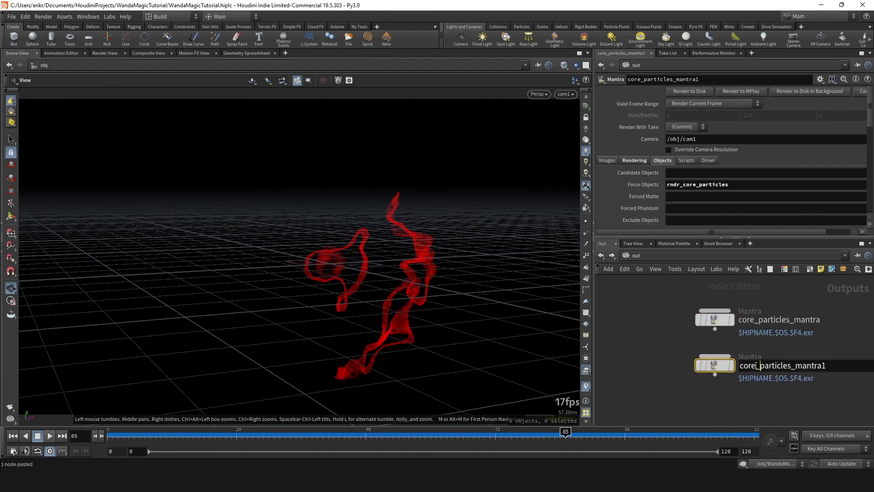
left_click_drag(756, 365, 739, 365)
type("string")
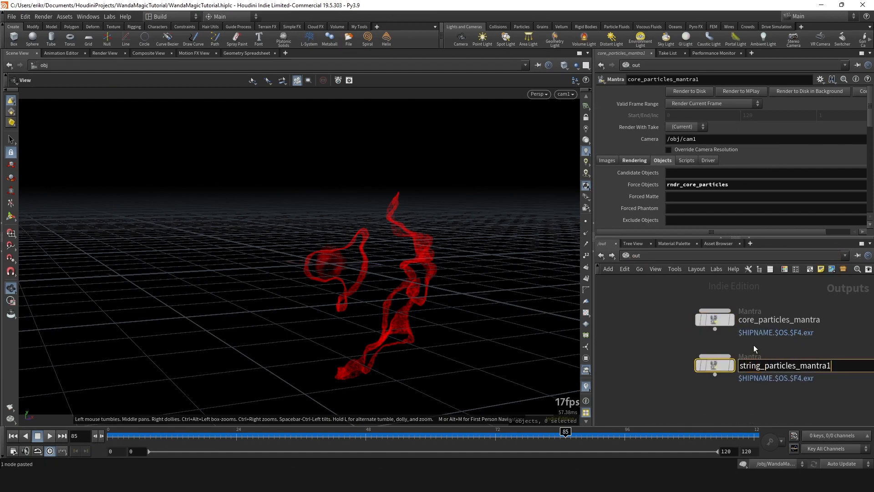
key("BackSpace")
key("Return")
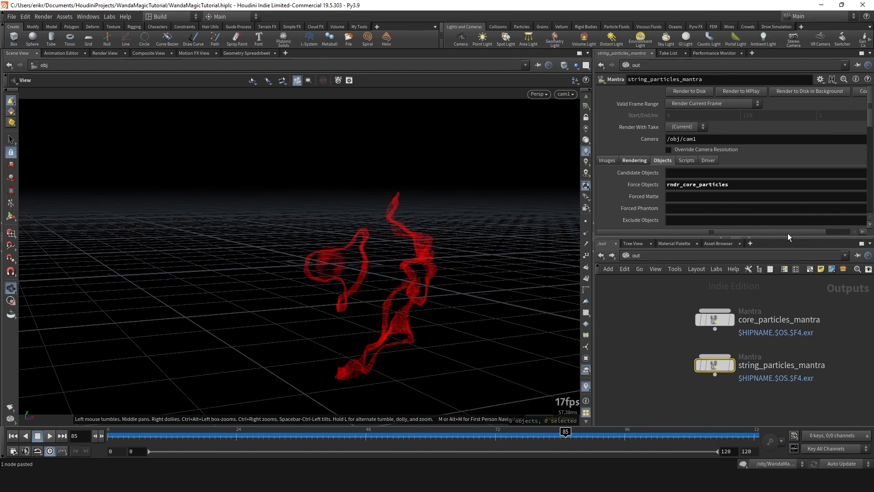
- Set the Force Objects of string_particles_mantra to rndr_string_particles
left_click_drag(787, 233, 816, 233)
left_click(857, 185)
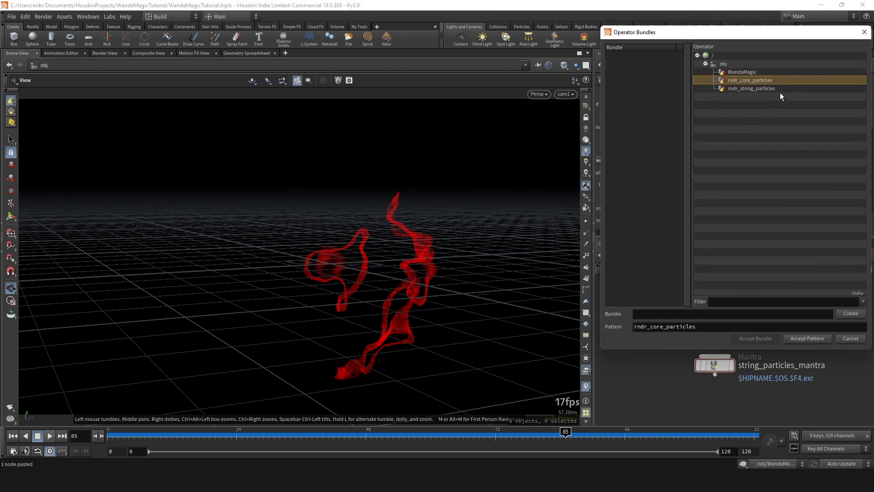
left_click(751, 87)
double_click(746, 89)
- Render frame 85 in the Render View with string_particles_mantra as the render node
left_click(100, 53)
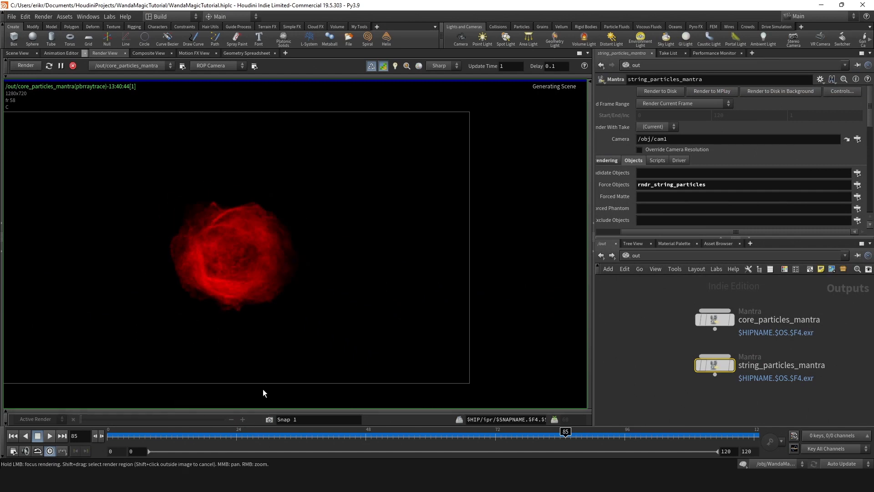
scroll(274, 297, "down", 5)
middle_click_drag(278, 288, 375, 231)
scroll(287, 261, "up", 3)
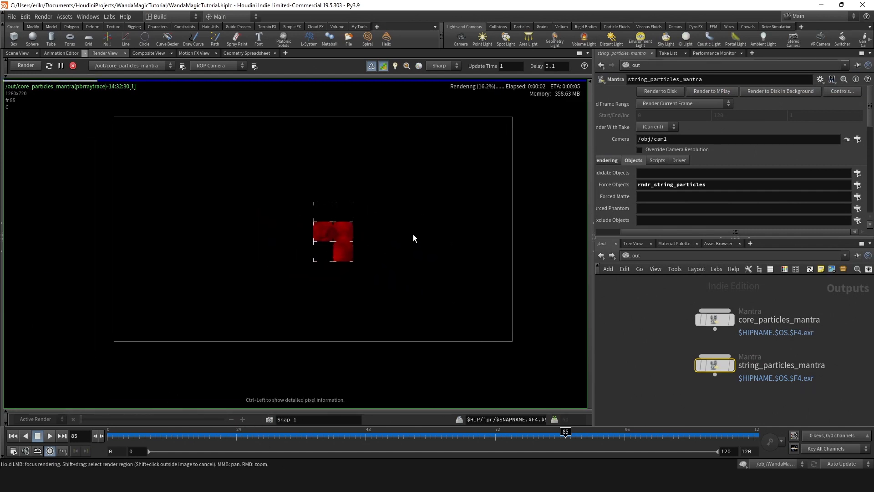
scroll(364, 234, "up", 2)
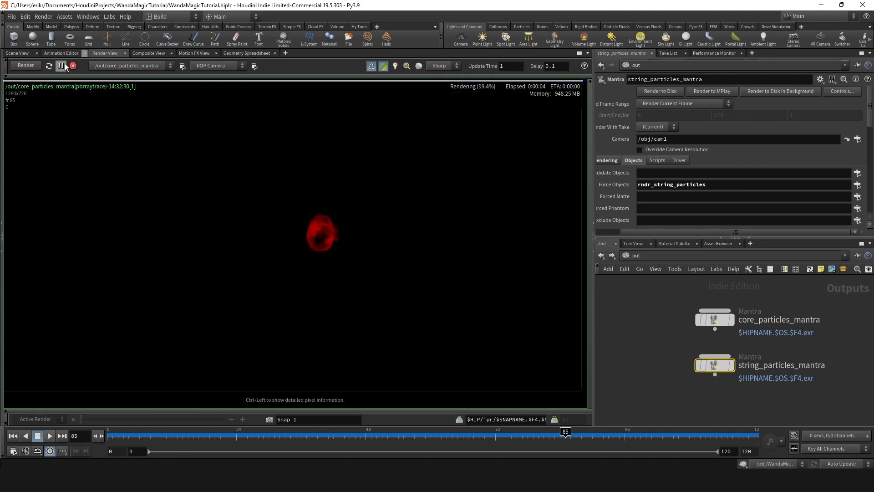
left_click(129, 84)
left_click(48, 66)
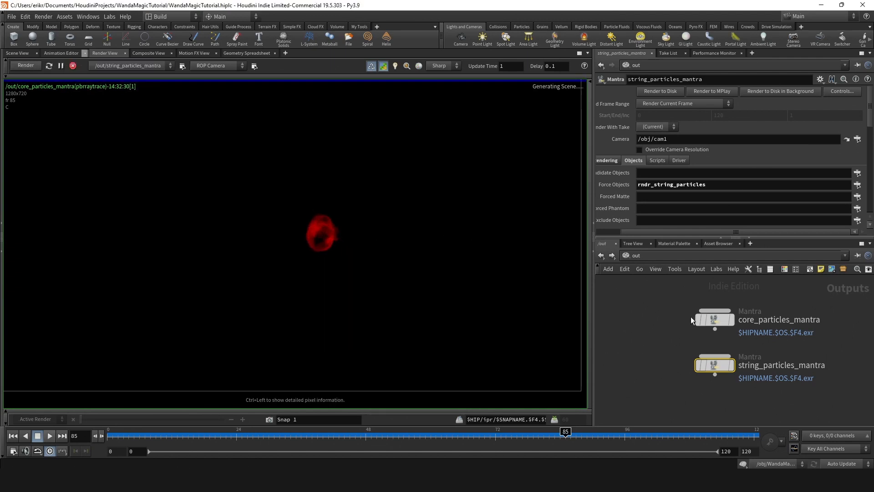
scroll(432, 250, "down", 1)
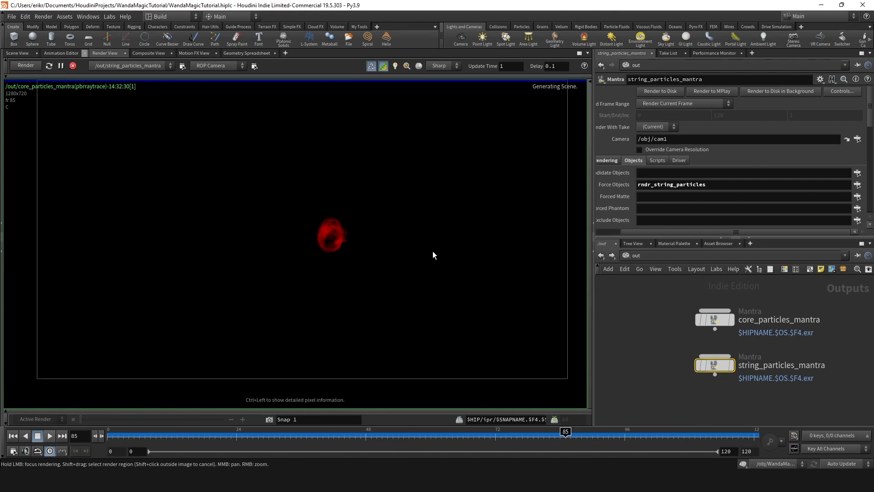
scroll(621, 226, "down", 1)
- Turn off motion blur on string_particles_mantra and save a snapshot of the render for comparison
left_click(641, 148)
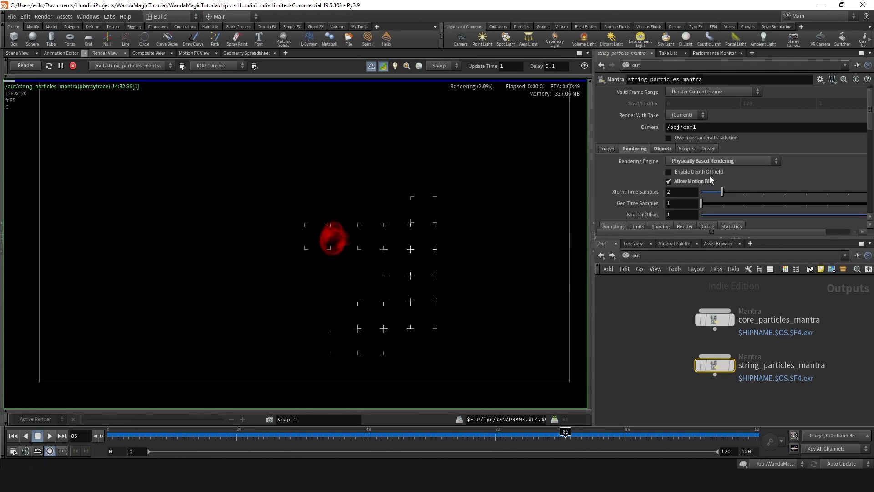
scroll(343, 225, "up", 1)
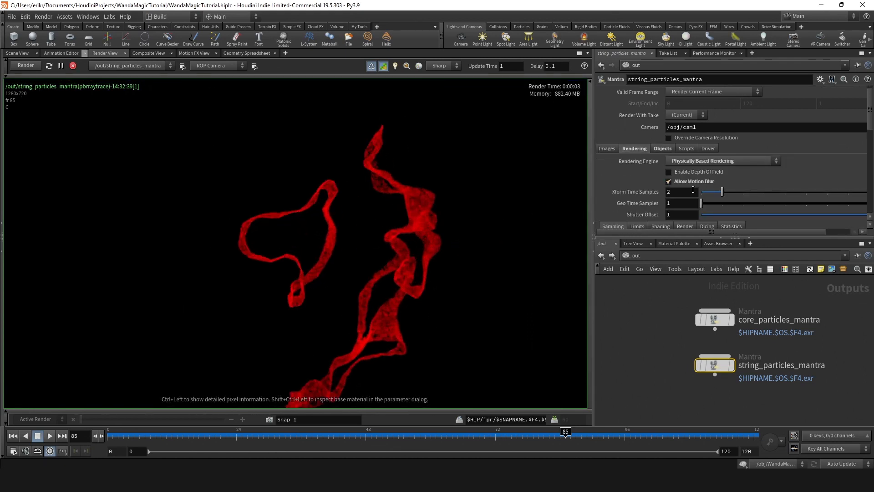
left_click(677, 181)
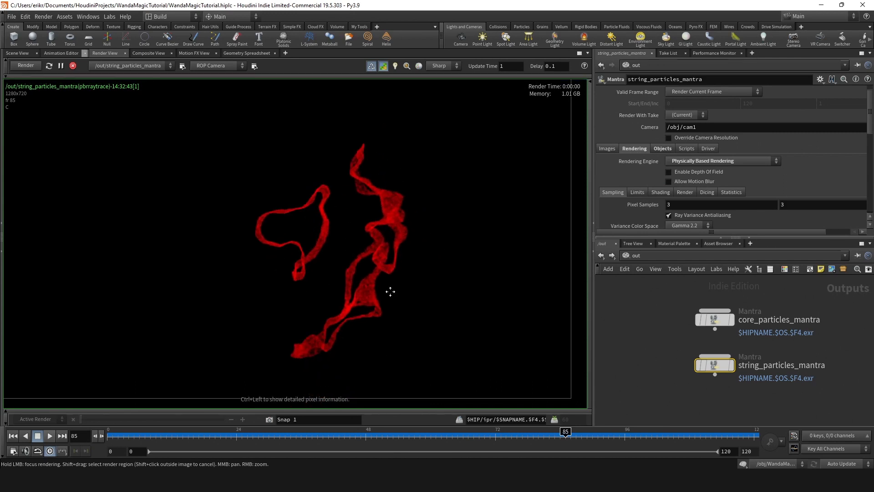
mouse_move(366, 275)
middle_mouse_down()
mouse_move(371, 287)
mouse_move(361, 286)
middle_mouse_up()
scroll(362, 283, "up", 1)
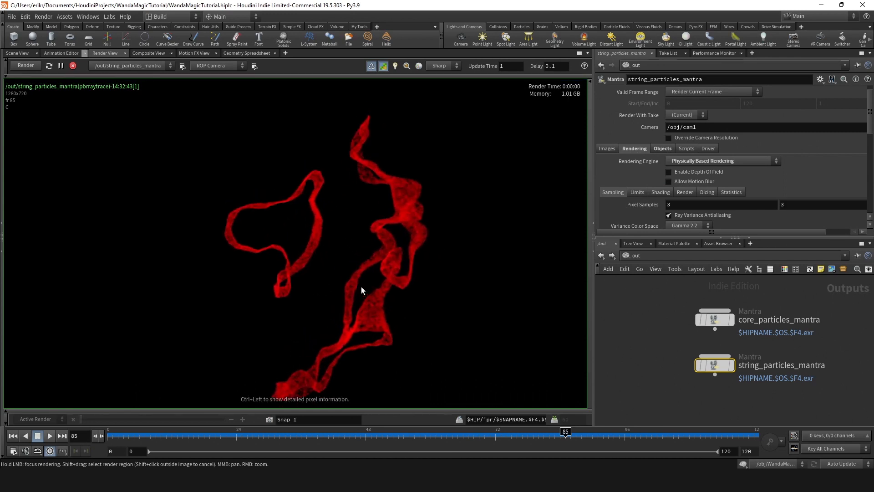
scroll(356, 274, "down", 1)
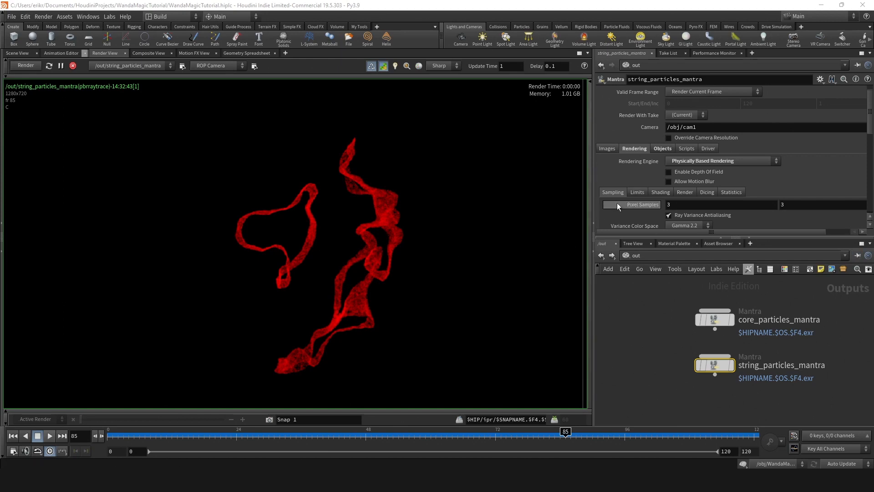
scroll(406, 270, "up", 3)
scroll(378, 271, "down", 2)
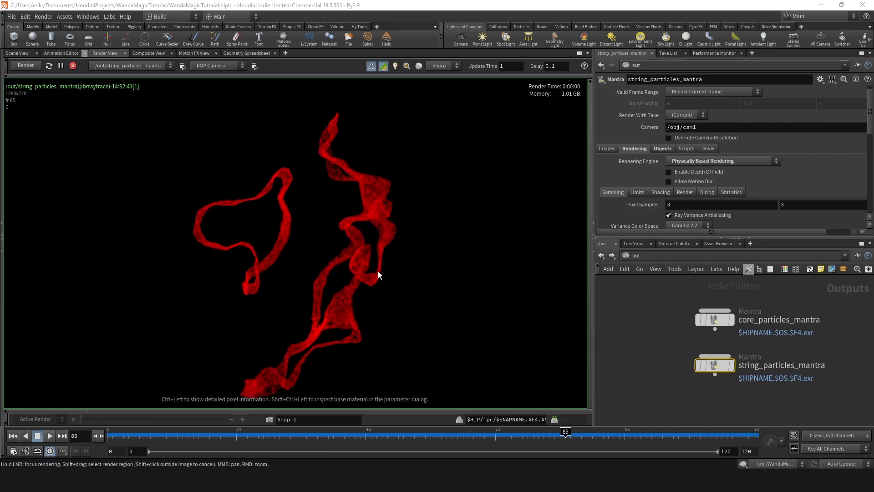
left_click(269, 419)
- Re-enable motion blur on string_particles_mantra and go inside the WandaMagic object with the Scene View showing
left_click(693, 181)
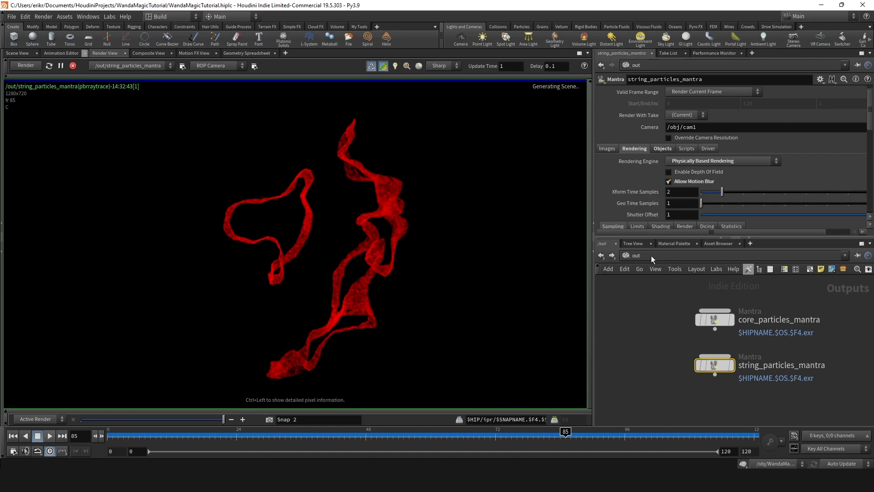
left_click(18, 53)
left_click(656, 256)
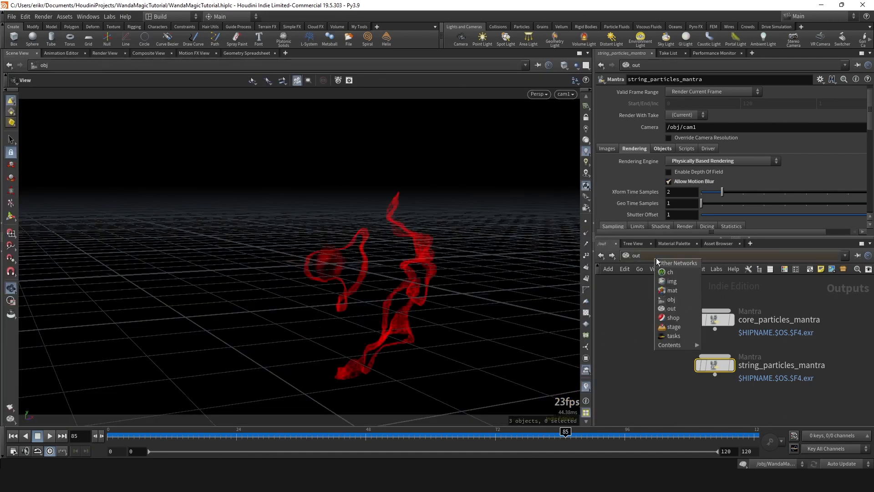
left_click(674, 302)
scroll(721, 337, "up", 5)
double_click(690, 339)
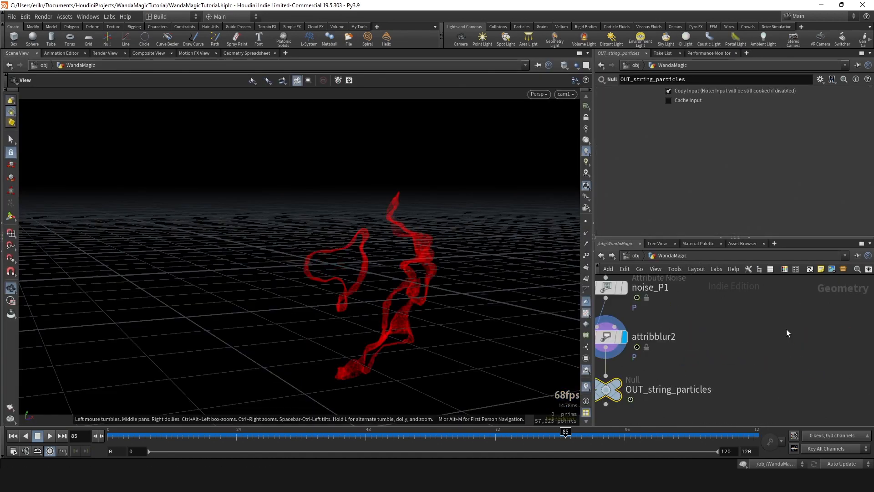
- Add a Trail node between attribblur2 and OUT_string_particles
scroll(786, 329, "down", 1)
middle_click_drag(722, 351, 725, 326)
key("Tab")
type("trail")
key("Return")
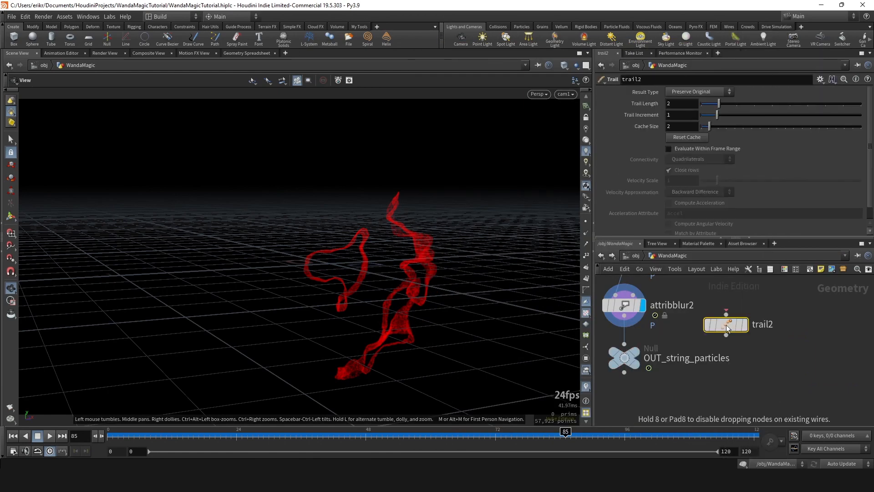
left_click(633, 349)
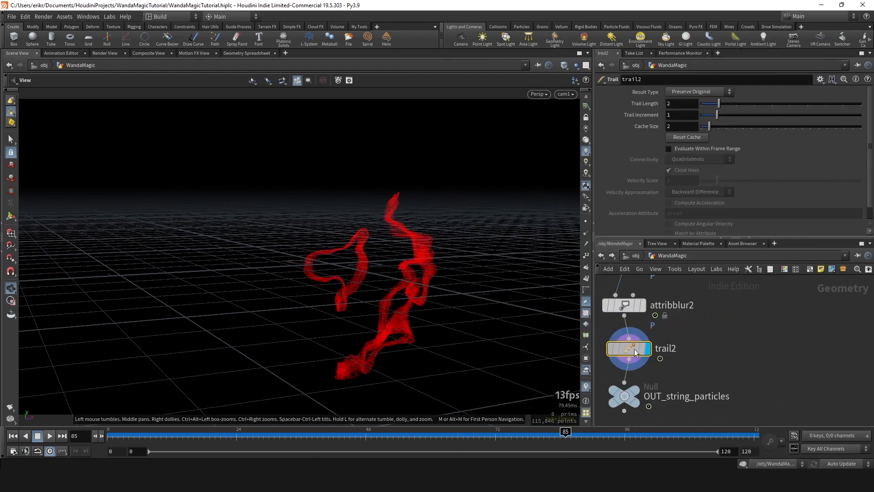
- Set the Trail node's result type to Compute Velocity and inspect the velocity vectors along the strings
left_click(698, 92)
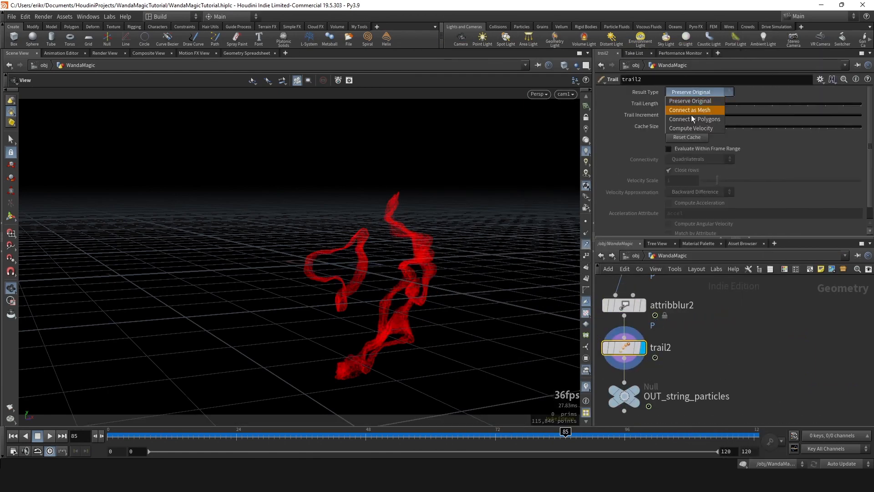
left_click(691, 114)
middle_click_drag(431, 292, 427, 287)
key("space+f")
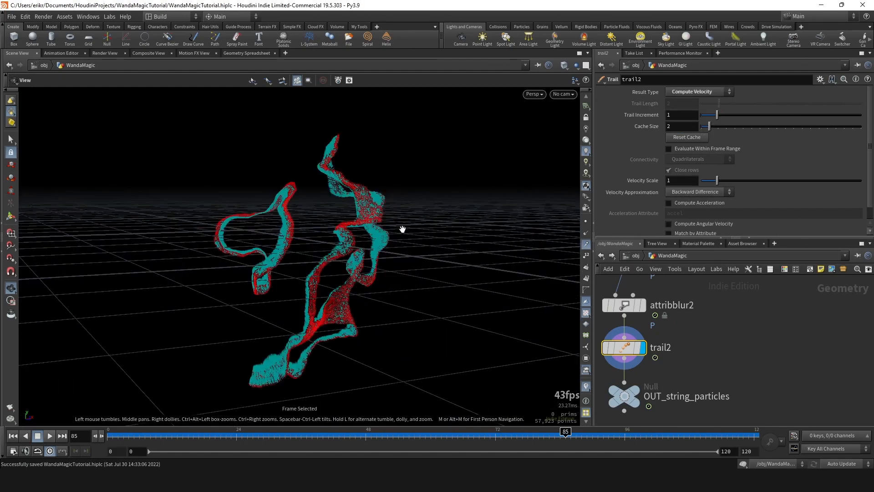
right_click_drag(402, 228, 282, 274)
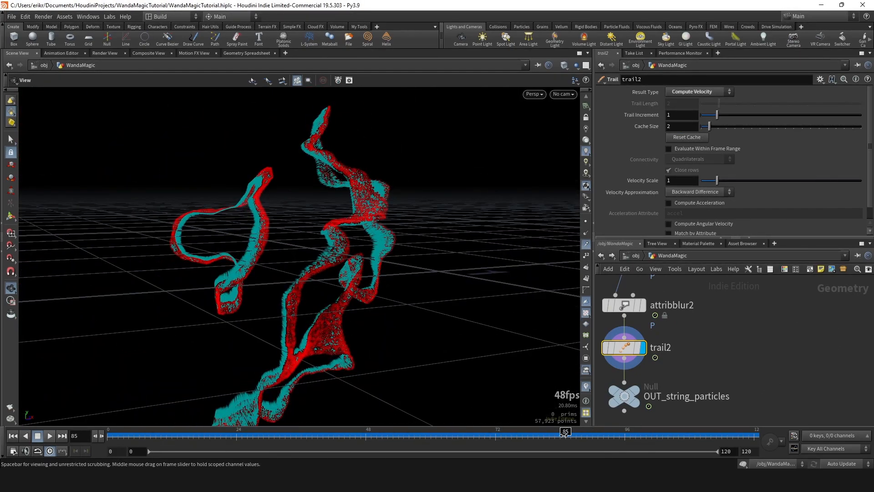
mouse_move(567, 436)
left_mouse_down()
mouse_move(629, 435)
mouse_move(565, 436)
left_mouse_up()
- Enable matching by the id attribute with Central Difference velocity approximation on the Trail node, and check the vectors at frame 91 through cam1
scroll(634, 193, "down", 1)
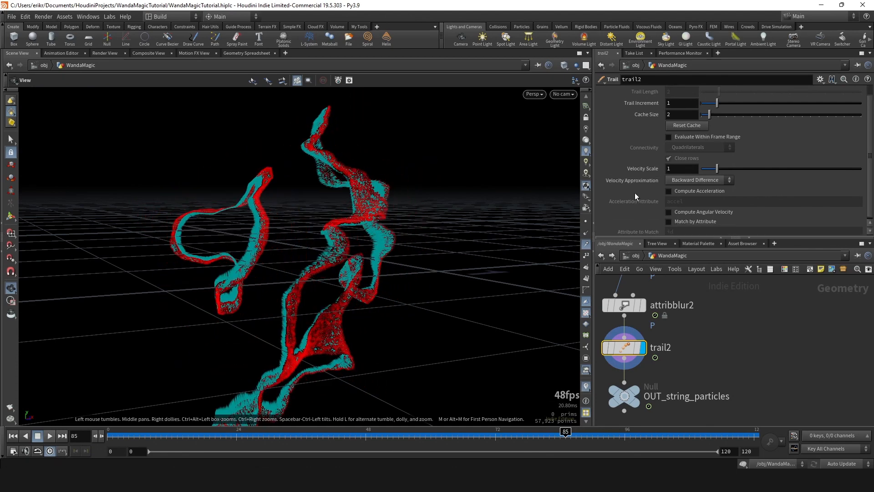
left_click(686, 221)
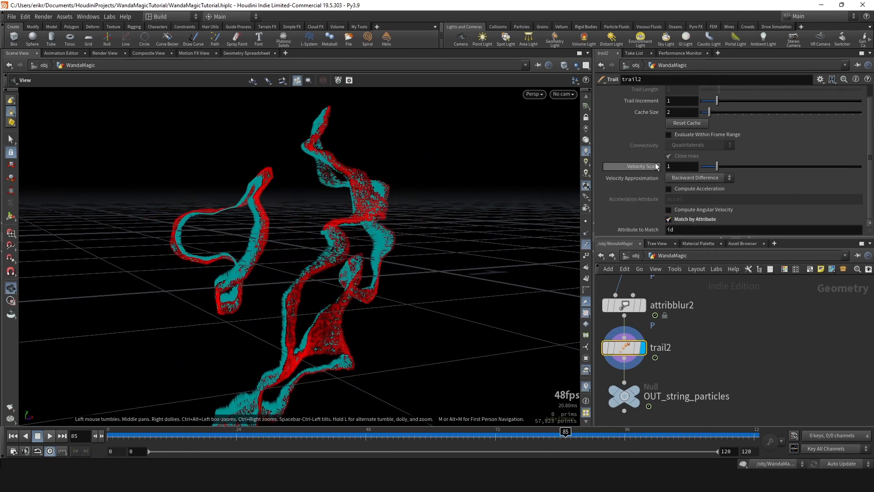
left_click(681, 195)
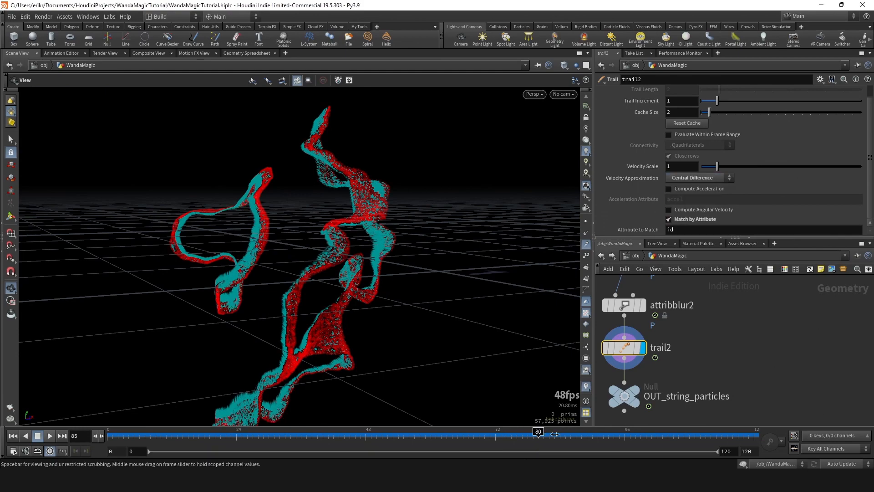
left_click(588, 434)
mouse_move(587, 433)
left_mouse_down()
mouse_move(613, 433)
mouse_move(598, 433)
left_mouse_up()
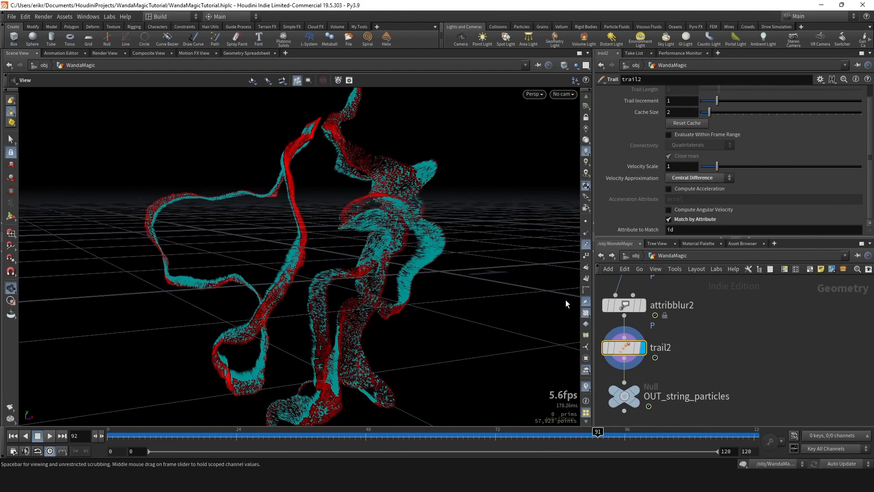
left_click(563, 94)
left_click(570, 136)
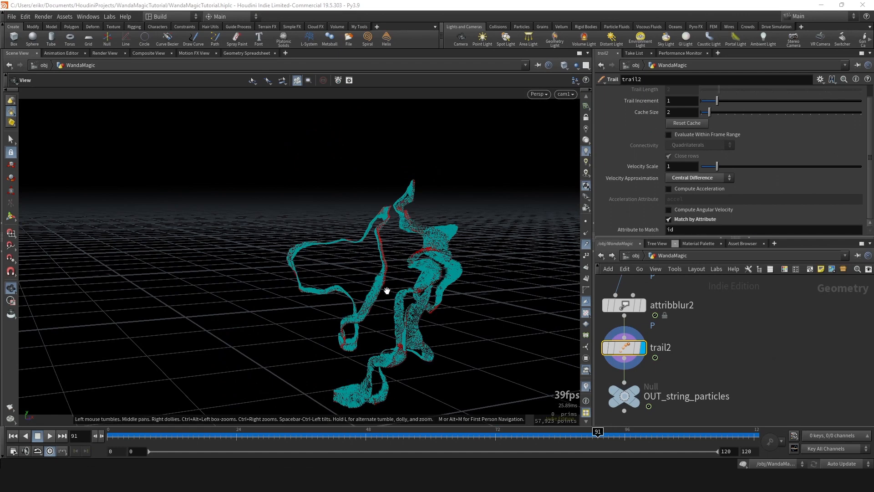
- Re-render string_particles_mantra at frame 85 and compare the motion blur with the saved snapshot
left_click(97, 53)
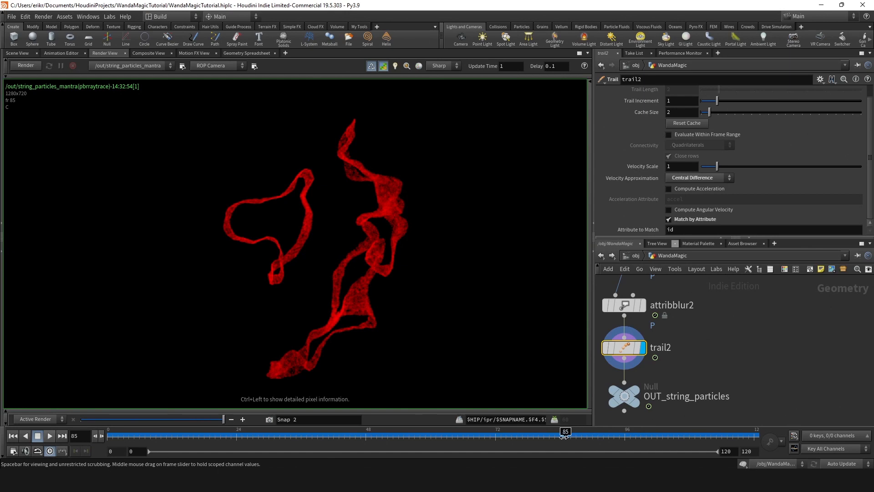
left_click(25, 66)
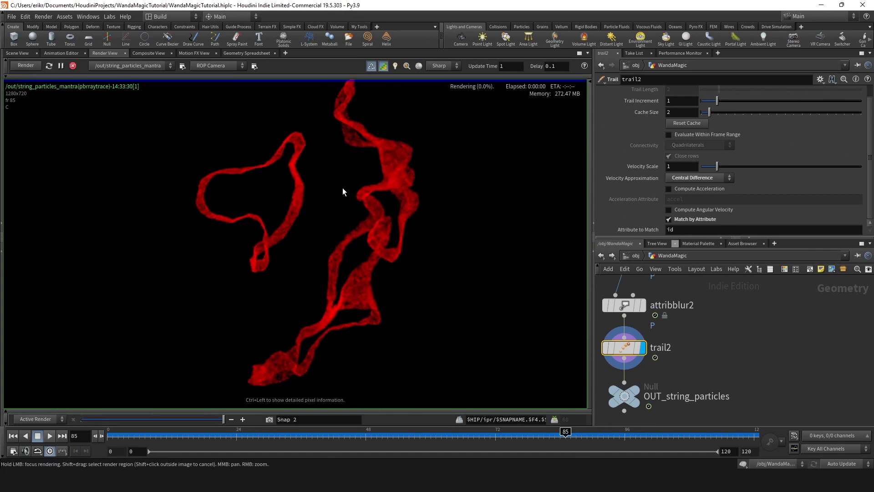
scroll(376, 210, "up", 3)
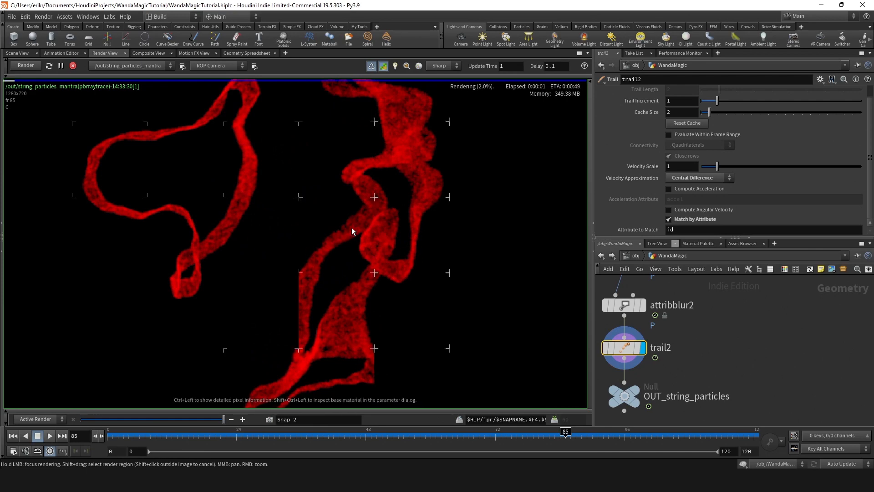
left_click_drag(215, 418, 218, 360)
scroll(308, 251, "down", 3)
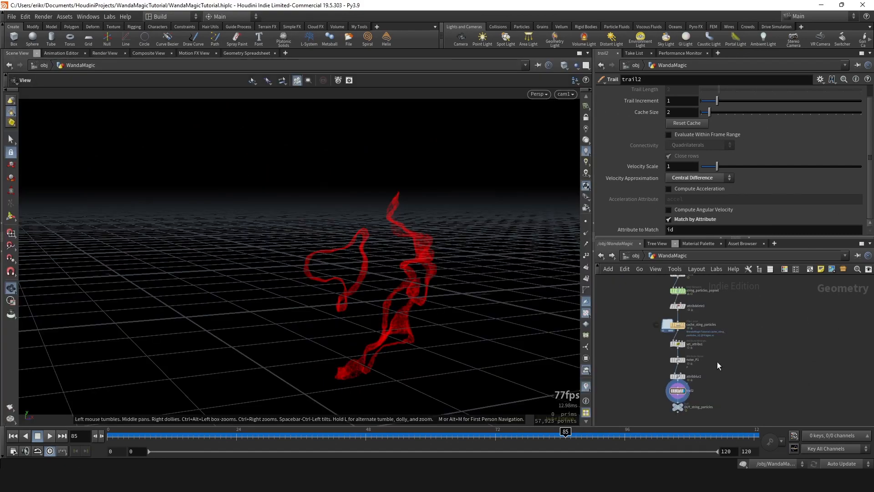
- Set scatter1's Force Total Count to 1000000 * 2 in the string particle chain
scroll(717, 364, "down", 3)
left_click_drag(472, 299, 384, 261)
key("space+f")
scroll(381, 284, "up", 3)
right_click_drag(381, 284, 478, 278)
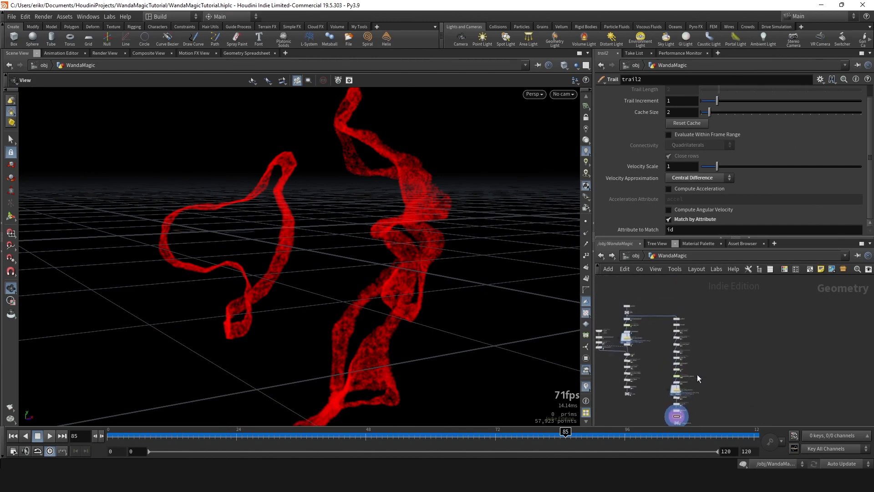
scroll(692, 346, "up", 3)
left_click(641, 311)
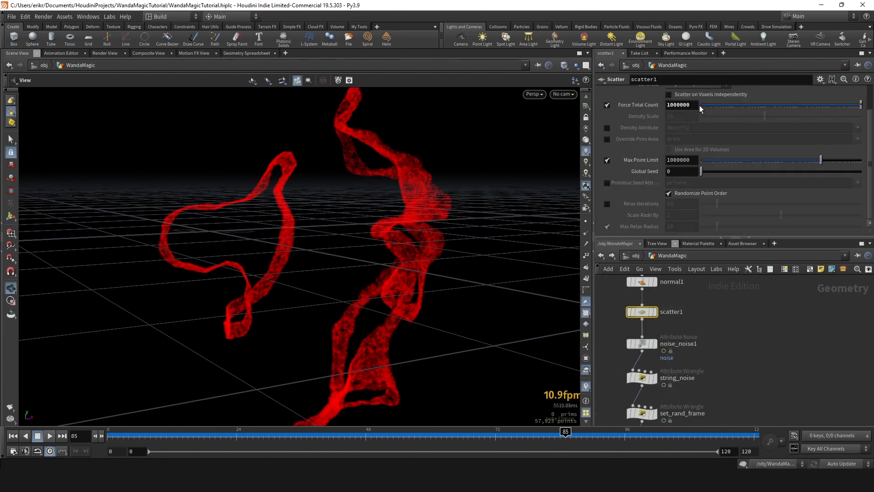
type("* 2")
key("Return")
scroll(690, 364, "down", 3)
middle_click_drag(689, 364, 684, 240)
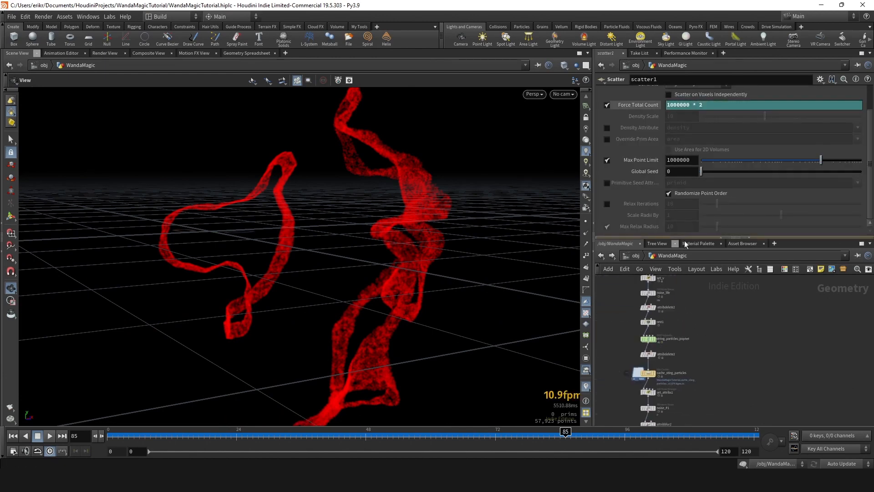
- Display the cache_sting_particles File Cache and draw the viewport particles as pixels
scroll(677, 367, "up", 5)
left_click(619, 393)
left_click(634, 393)
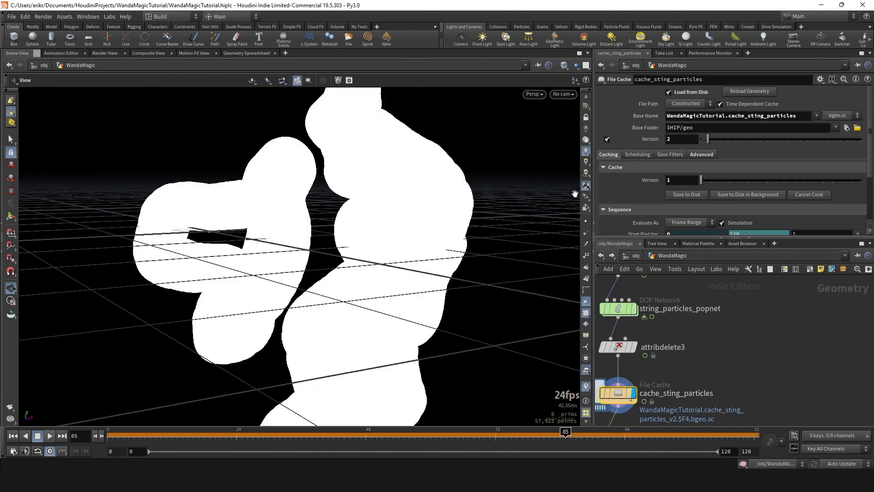
left_click(590, 183)
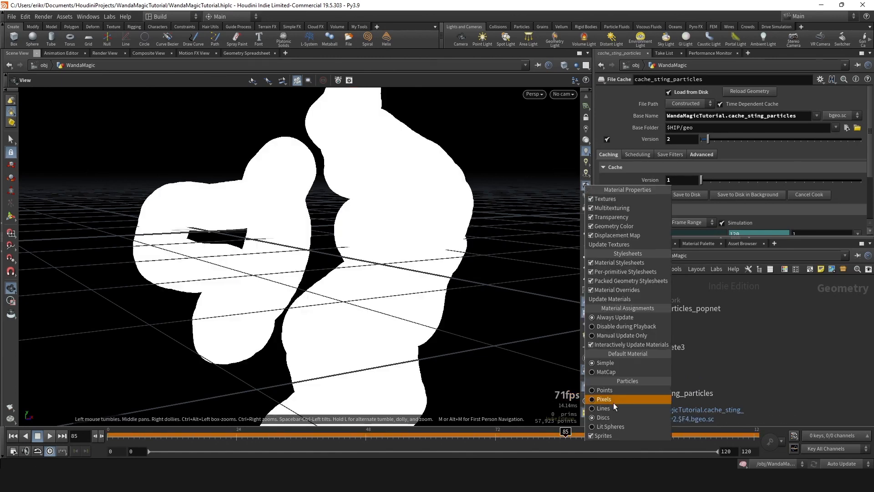
left_click(611, 399)
- Set the cache_sting_particles version to 3 and save the sequence to disk
left_click_drag(708, 139, 713, 142)
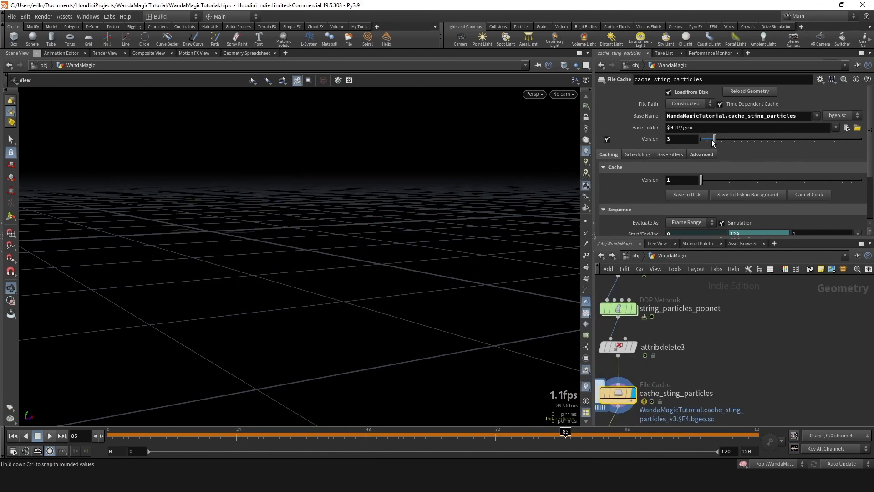
left_click(677, 196)
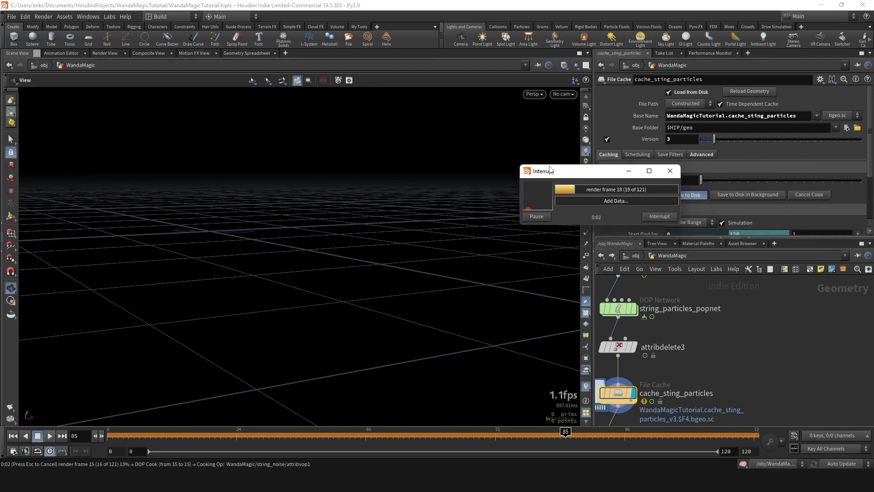
left_click_drag(577, 177, 473, 171)
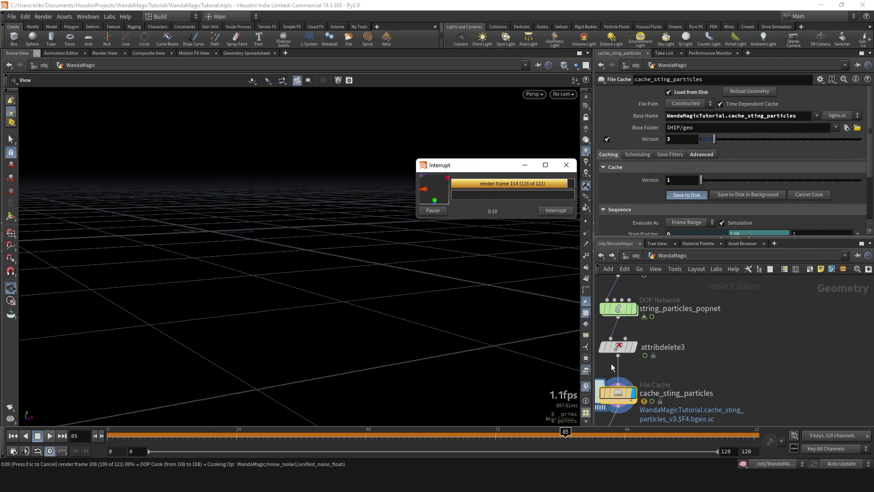
- Examine the newly cached string particles and the nodes upstream of cache_sting_particles
scroll(656, 312, "down", 3)
scroll(648, 353, "up", 2)
left_click(633, 351)
scroll(642, 291, "up", 1)
middle_click_drag(642, 358, 656, 373)
left_click(637, 360)
scroll(657, 373, "down", 2)
left_click(641, 325)
scroll(655, 314, "down", 2)
middle_click_drag(656, 314, 664, 403)
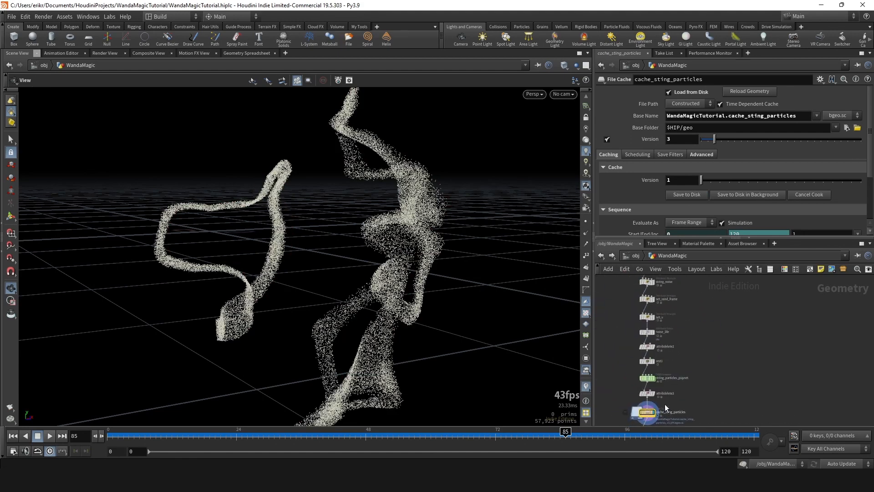
- Disable the Max Point Limit on scatter1 and display the node to check its points
scroll(663, 296, "down", 1)
middle_click_drag(662, 291, 664, 328)
scroll(664, 327, "up", 3)
left_click(657, 291)
left_click(656, 315)
left_click(646, 316)
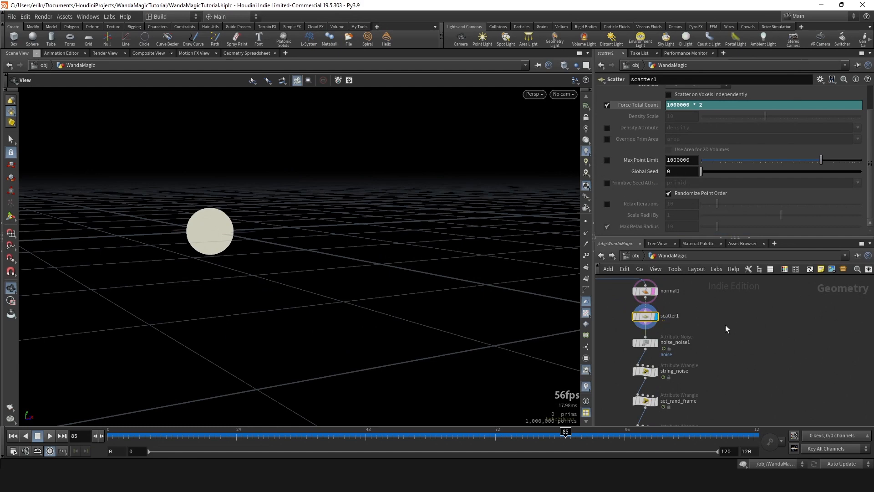
- Display cache_sting_particles and save version 3 of the particle sequence to disk again
scroll(695, 327, "down", 2)
middle_click_drag(695, 408, 690, 307)
scroll(673, 314, "up", 3)
left_click(658, 315)
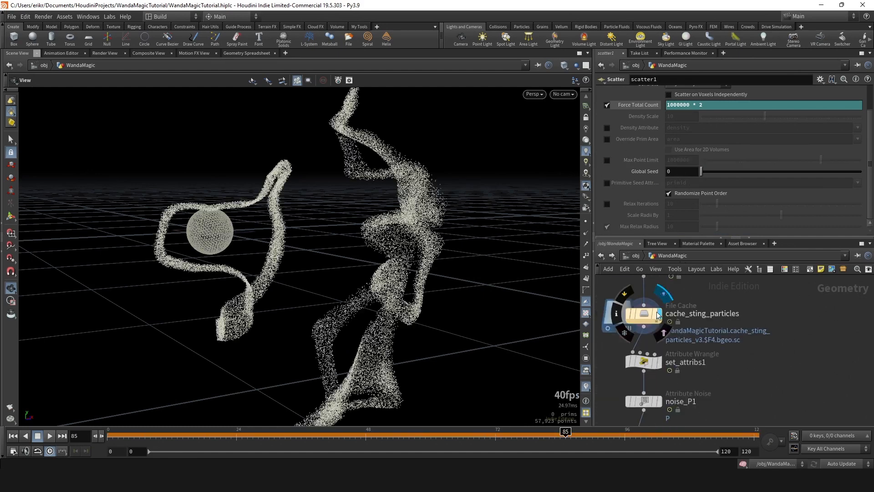
left_click(644, 314)
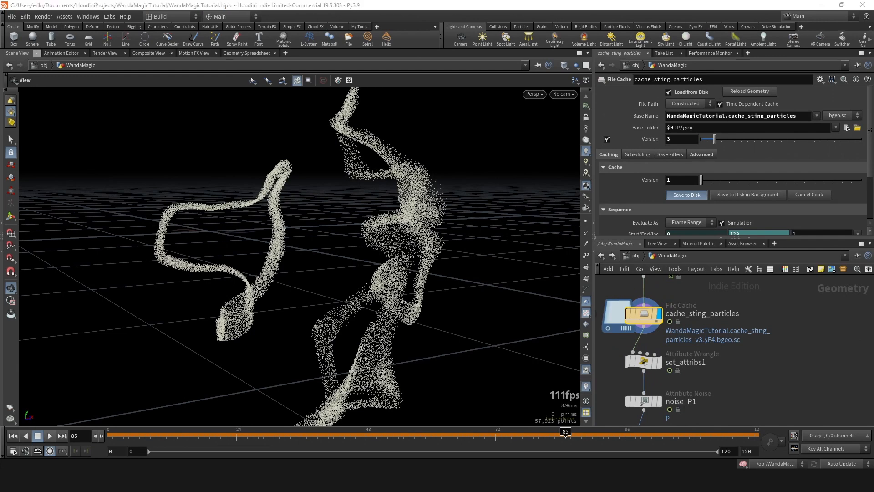
left_click_drag(545, 184, 518, 182)
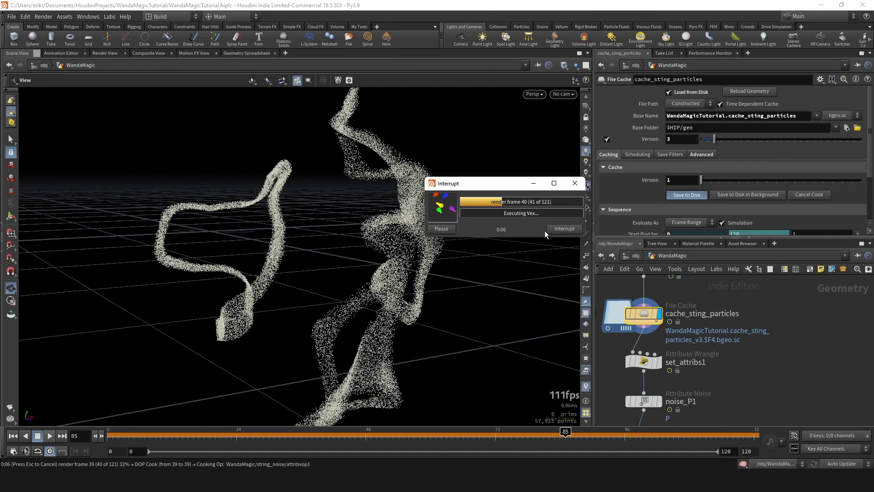
left_click_drag(504, 187, 478, 183)
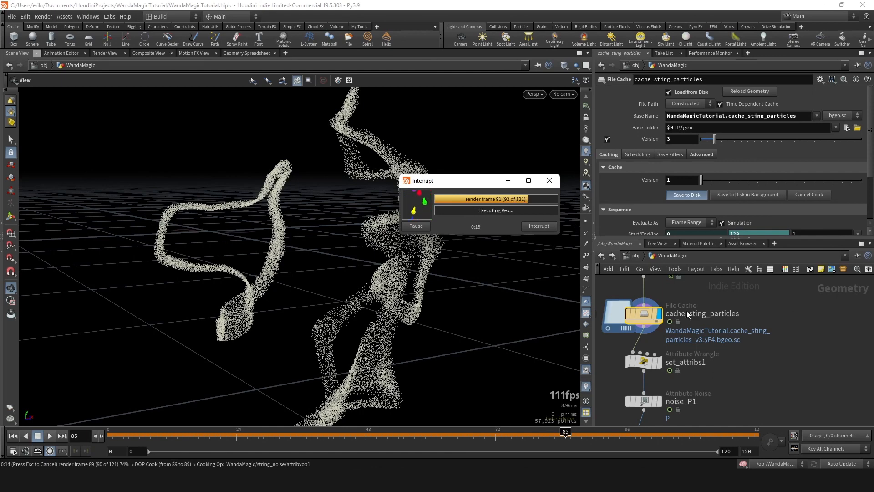
left_click_drag(470, 184, 468, 179)
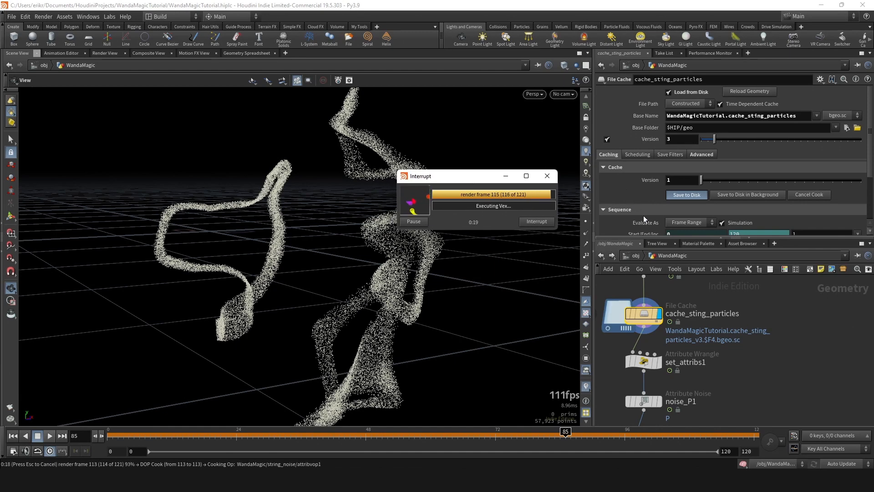
- Display set_attribs1 with the particles drawn as discs and check the new string cache
mouse_move(682, 351)
middle_mouse_down()
mouse_move(646, 308)
mouse_move(670, 357)
middle_mouse_up()
left_click(648, 337)
right_click(586, 187)
left_click(625, 424)
left_click(606, 308)
left_click(708, 307)
key("Return")
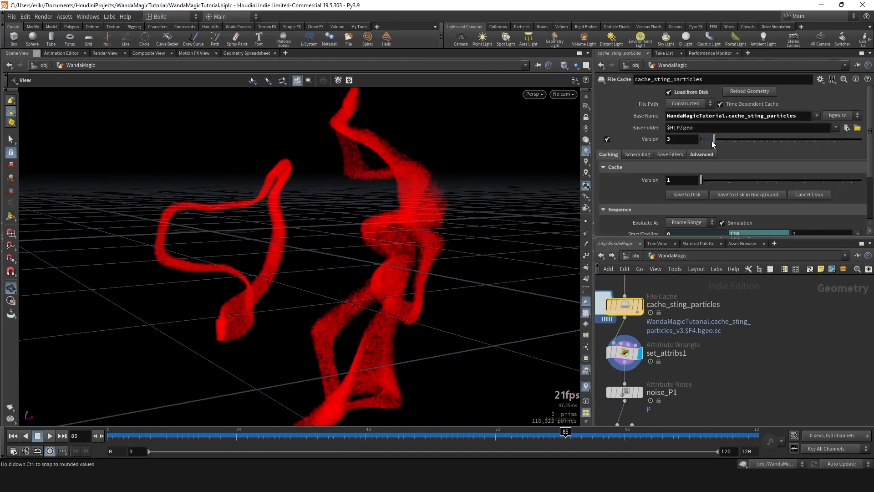
- Set the Pscale of set_attribs1 to 0.002 * .7 and check the strings
middle_click_drag(702, 379, 704, 332)
scroll(455, 303, "up", 3)
left_click(620, 306)
scroll(688, 175, "down", 1)
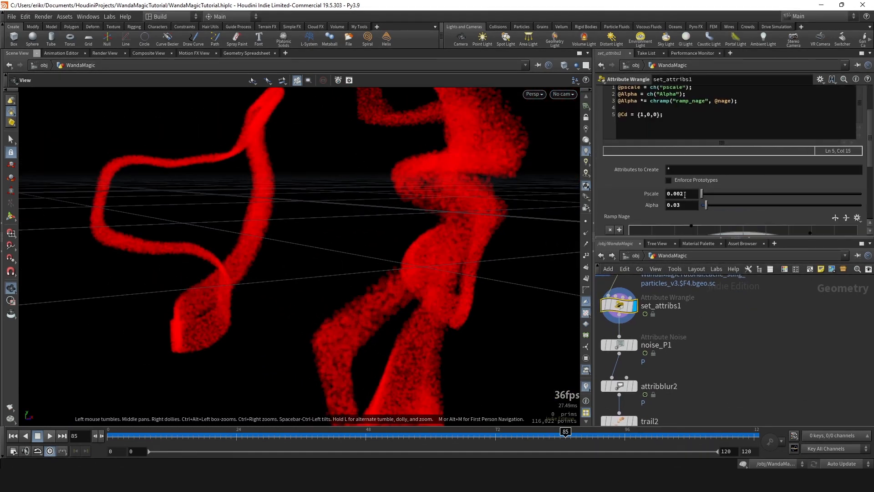
type("* .7")
key("Return")
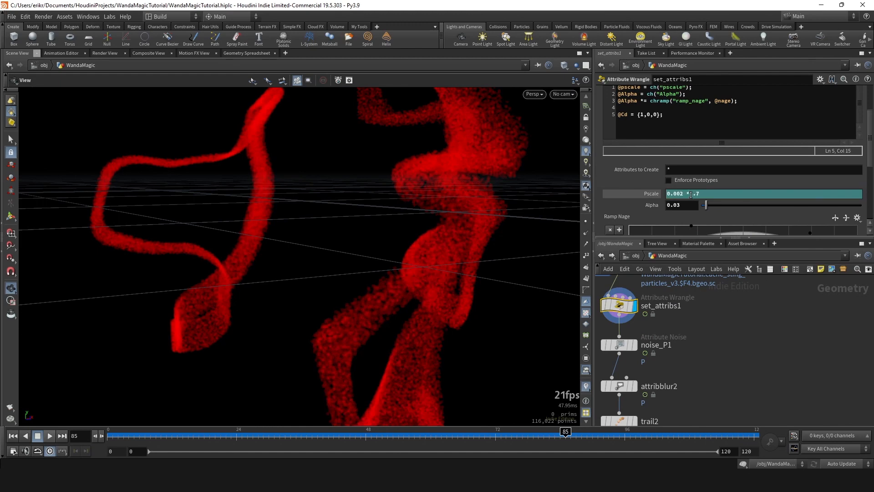
scroll(388, 240, "down", 5)
scroll(453, 249, "down", 3)
left_click_drag(452, 249, 421, 249)
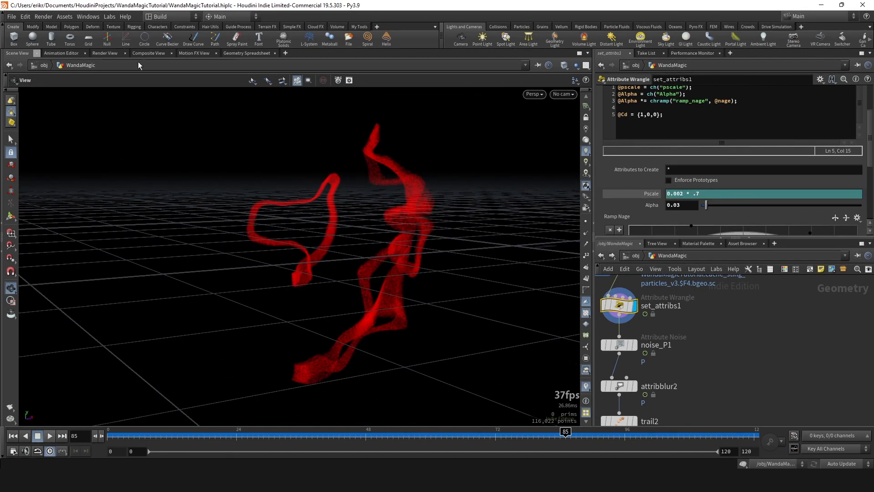
- Take a snapshot of the current image and re-render string_particles_mantra at frame 85
left_click(105, 53)
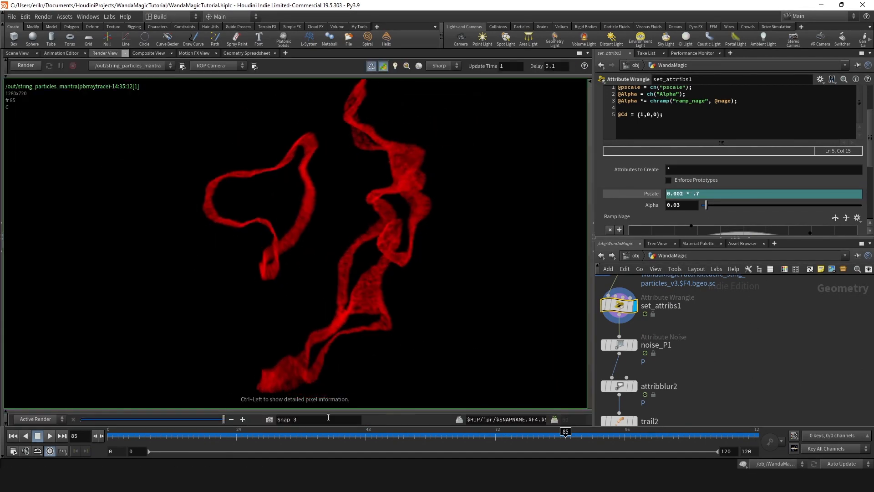
left_click(272, 422)
left_click(35, 67)
- Examine the strings' density, fine detail and motion blur in the new render
middle_click_drag(335, 212, 425, 295)
scroll(333, 221, "down", 2)
scroll(358, 243, "up", 1)
scroll(366, 272, "up", 2)
scroll(384, 259, "down", 6)
scroll(360, 270, "down", 11)
scroll(432, 297, "up", 2)
scroll(410, 298, "up", 16)
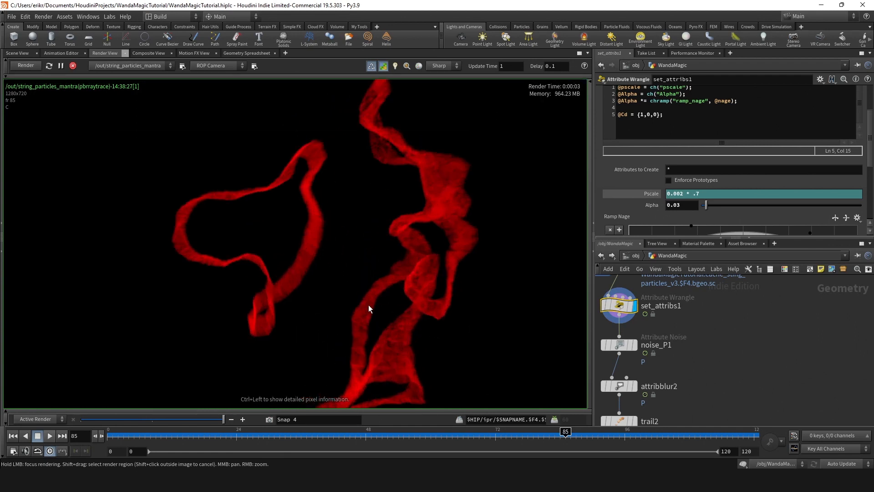
scroll(364, 308, "up", 3)
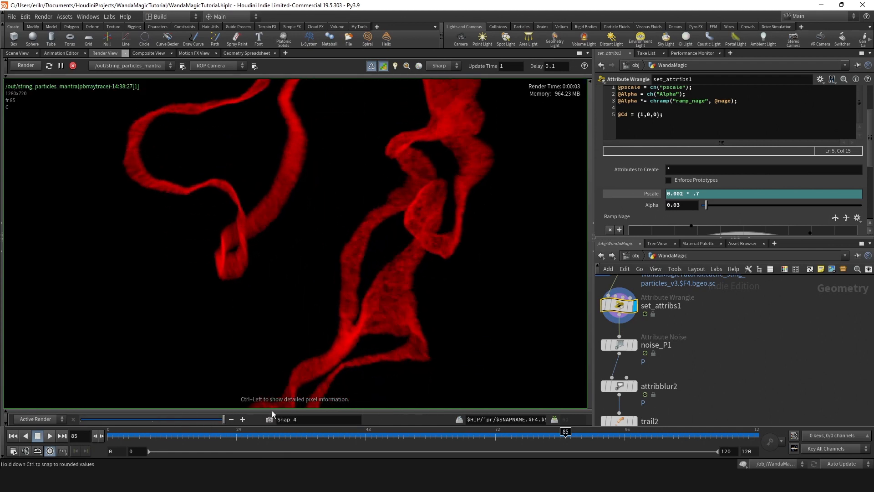
scroll(357, 279, "down", 3)
scroll(327, 220, "down", 2)
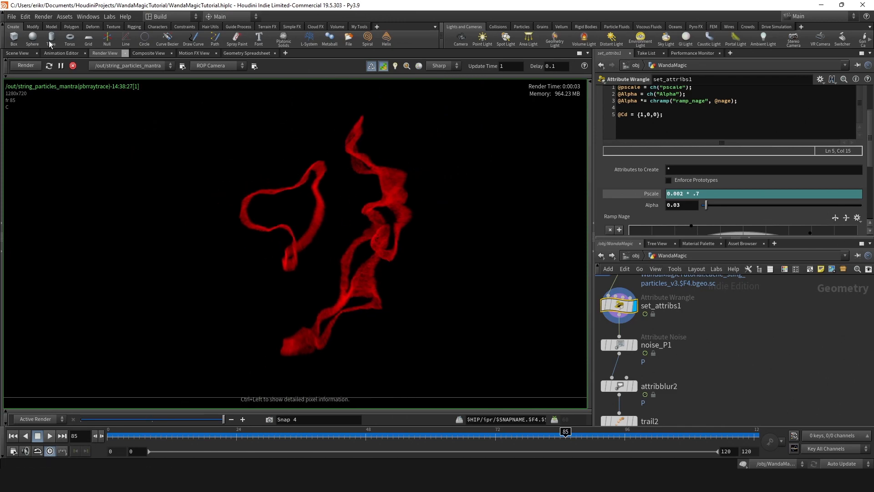
- Stop the string particle render and save the scene
left_click(72, 66)
scroll(359, 215, "down", 2)
scroll(421, 250, "up", 4)
scroll(419, 248, "down", 3)
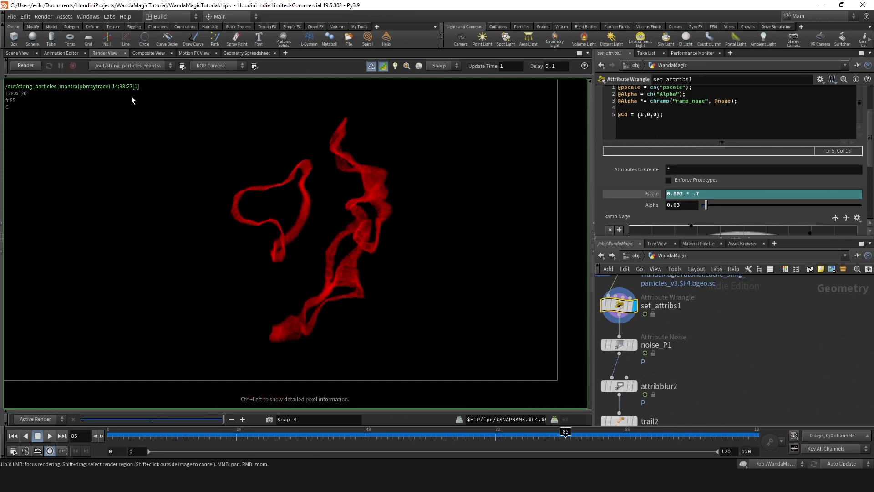
left_click(17, 53)
key("ctrl+s")
- Add an extra image plane with the VEX variable v to string_particles_mantra in the out network
left_click(636, 255)
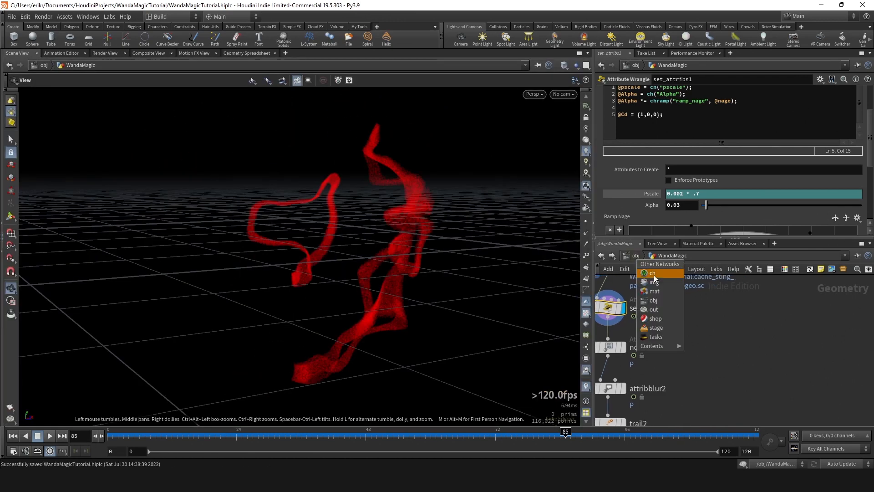
left_click(660, 309)
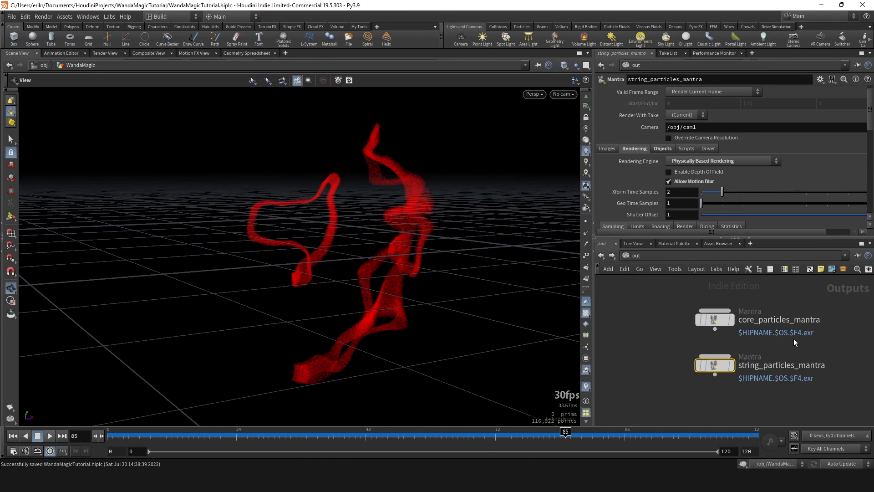
scroll(657, 184, "down", 3)
left_click(608, 115)
scroll(690, 162, "down", 2)
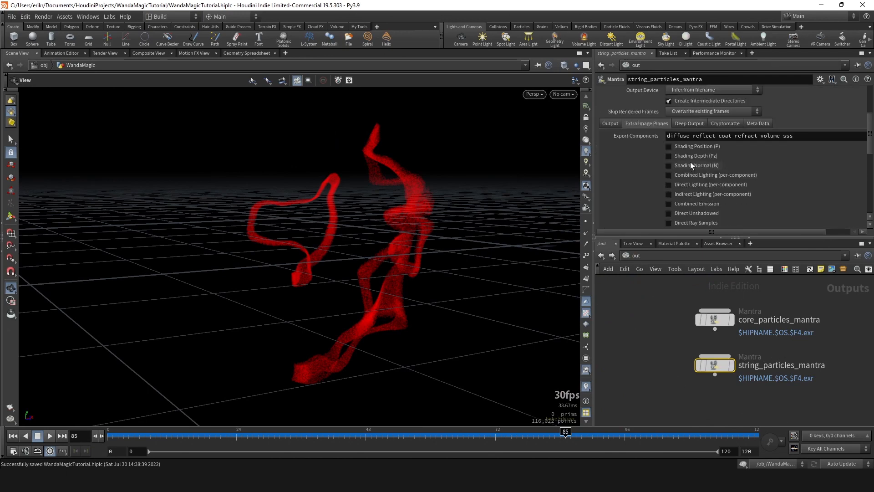
scroll(691, 162, "down", 8)
left_click(689, 154)
scroll(692, 154, "down", 2)
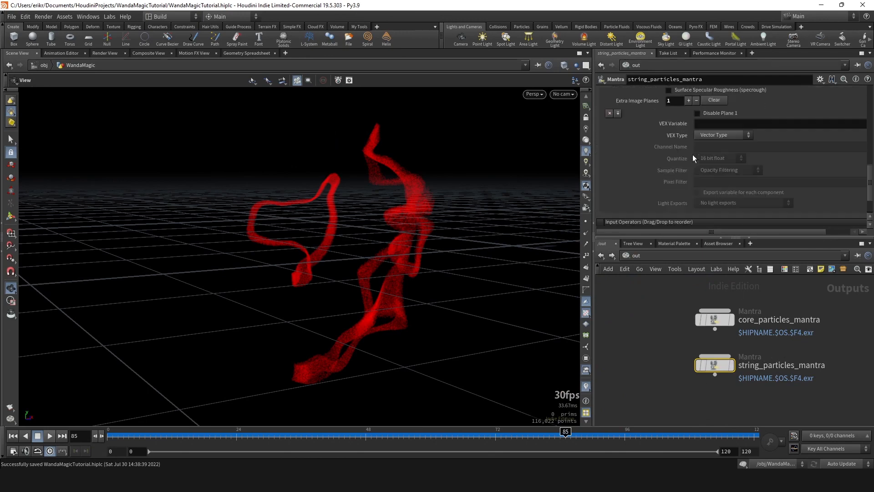
left_click(712, 125)
type("v")
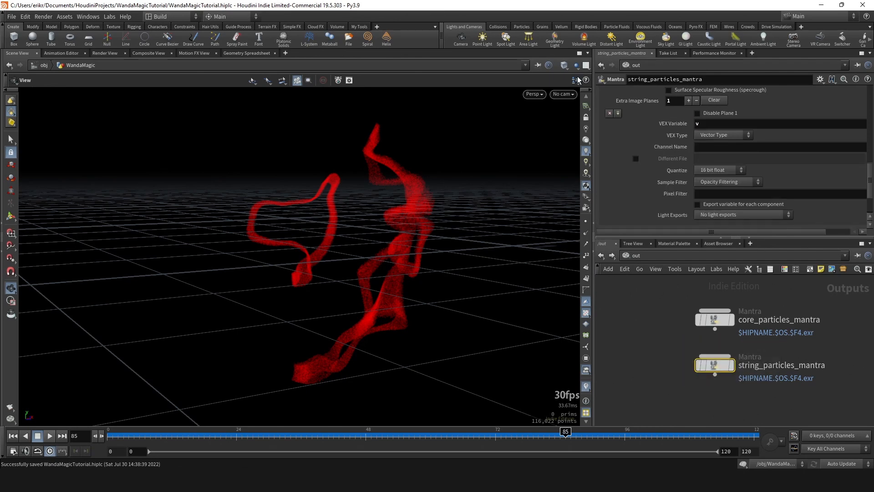
- Check which image planes the string_particles_mantra render offers and inspect the rendered strings
left_click(100, 54)
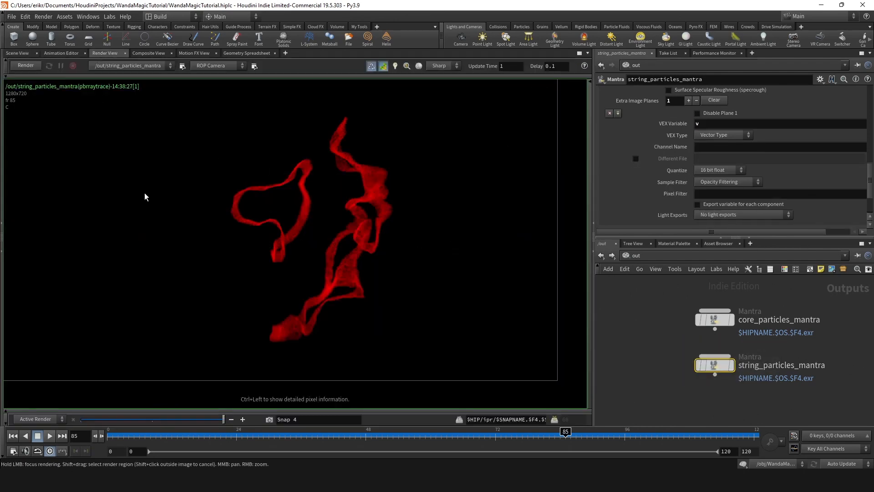
left_click(93, 75)
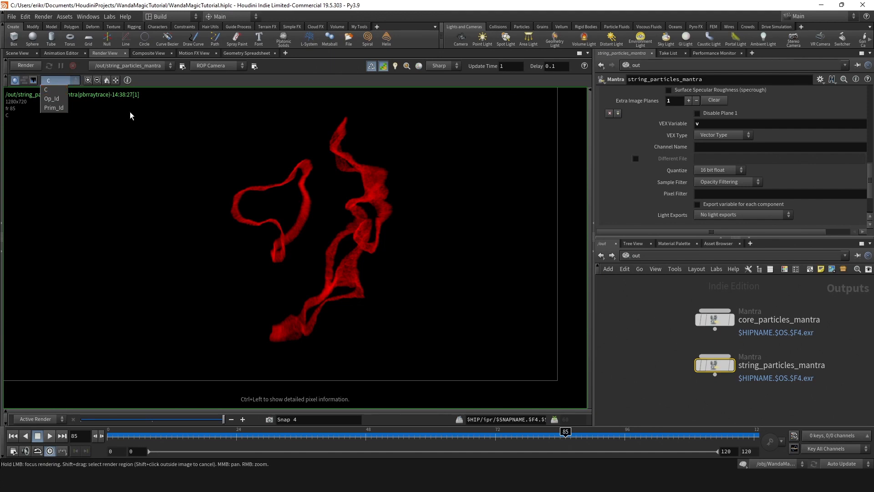
middle_click_drag(388, 204, 381, 236)
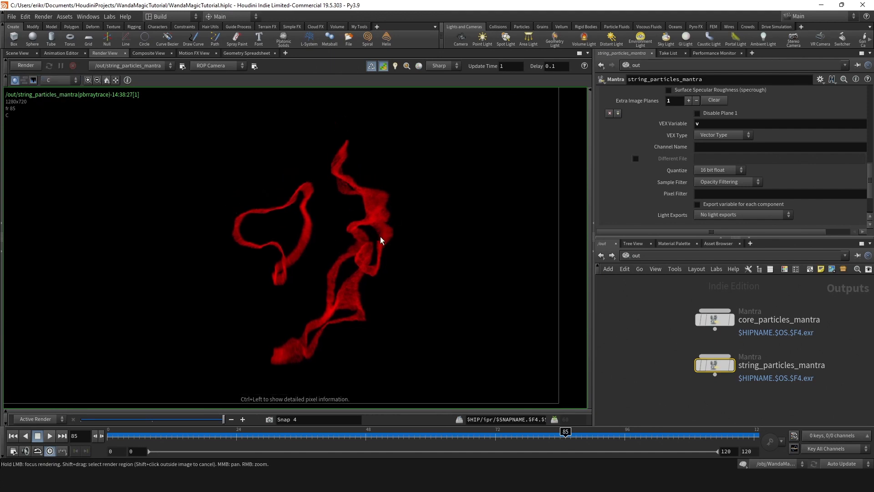
scroll(364, 248, "up", 2)
middle_click_drag(335, 290, 401, 285)
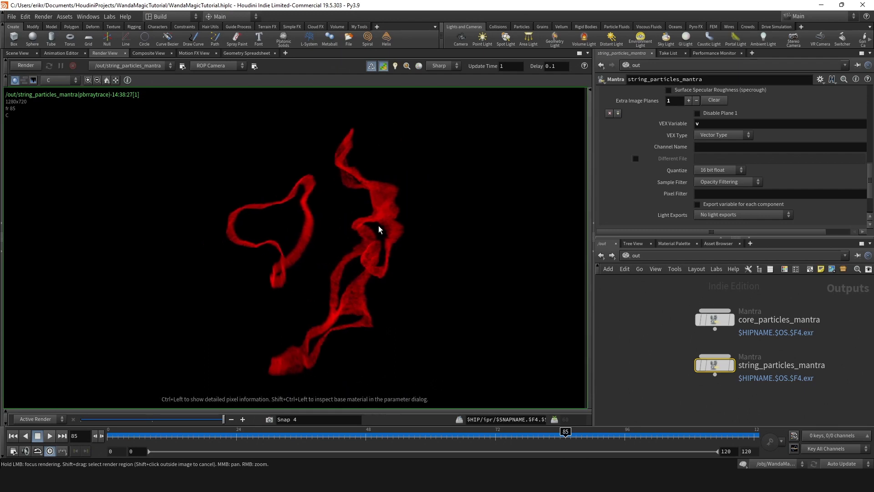
- Return to the 3D scene view and open the constant material's shader network in the mat context
left_click(26, 54)
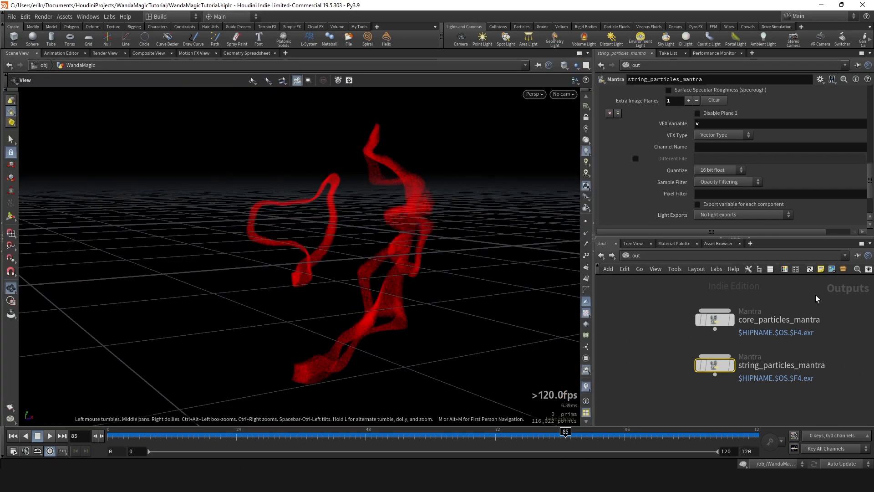
left_click(656, 256)
left_click(644, 282)
scroll(733, 314, "down", 1)
middle_click_drag(733, 314, 707, 313)
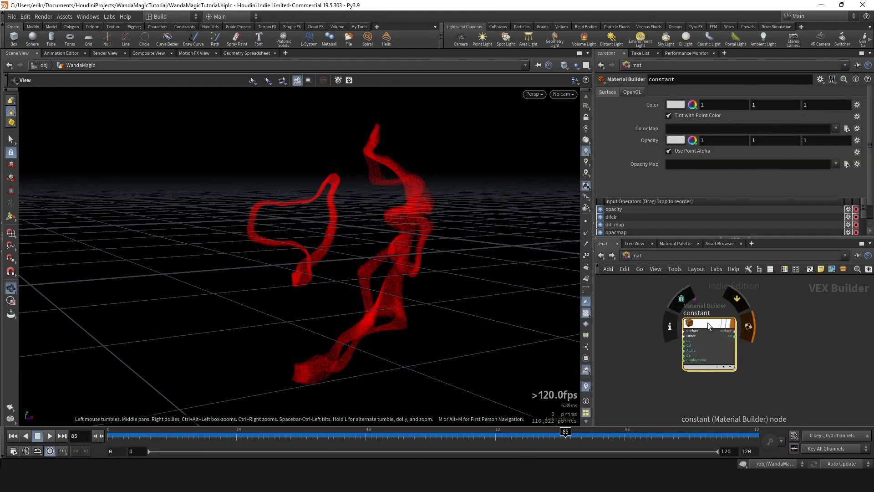
right_click(707, 322)
left_click(808, 299)
double_click(701, 326)
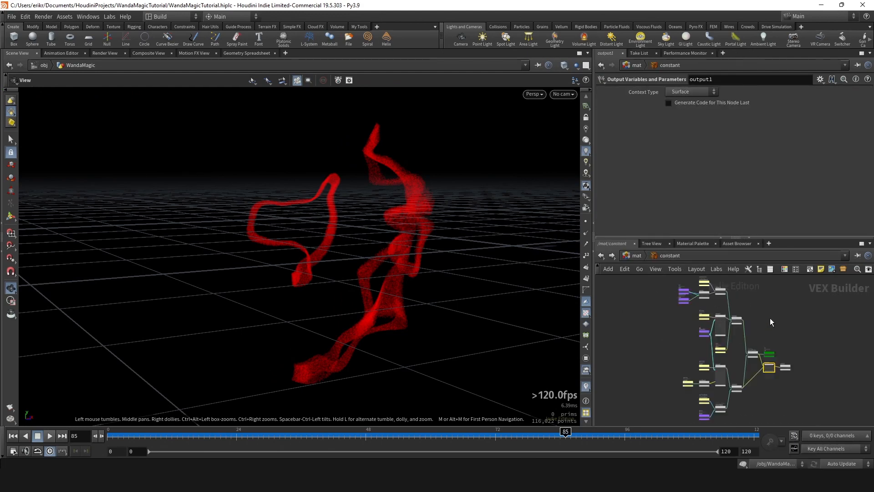
- Add a Bind node to the constant material, named v with the type Vector (vector)
scroll(745, 334, "up", 4)
key("Tab")
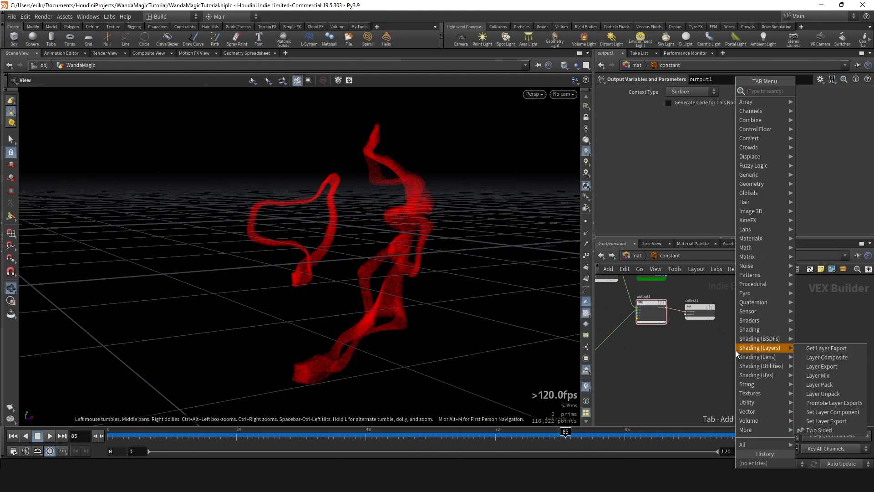
type("bind")
key("Return")
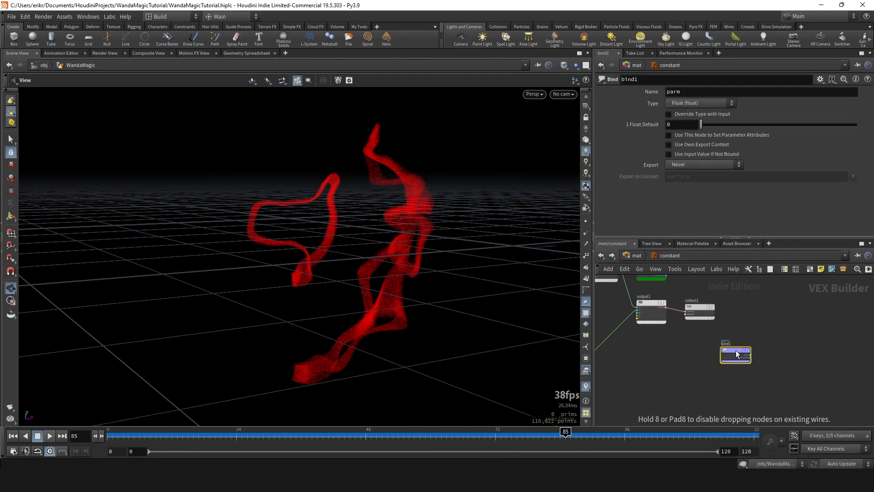
left_click(736, 350)
type("v")
left_click(701, 103)
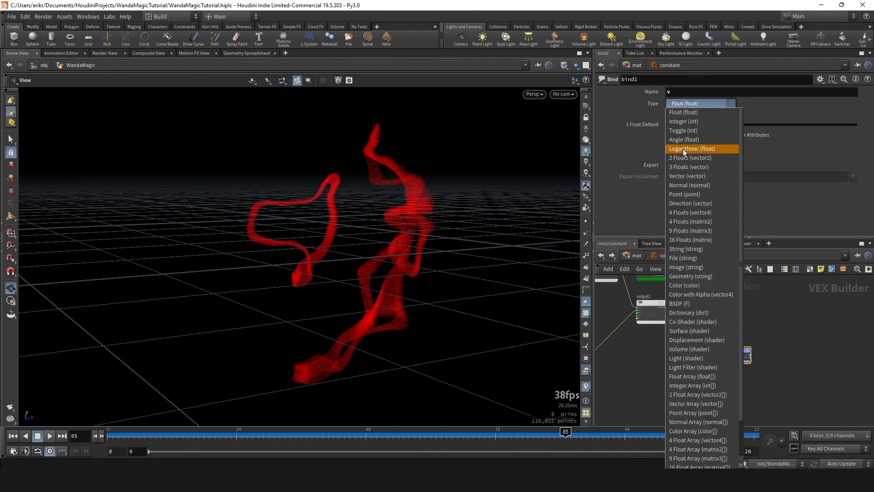
left_click(688, 175)
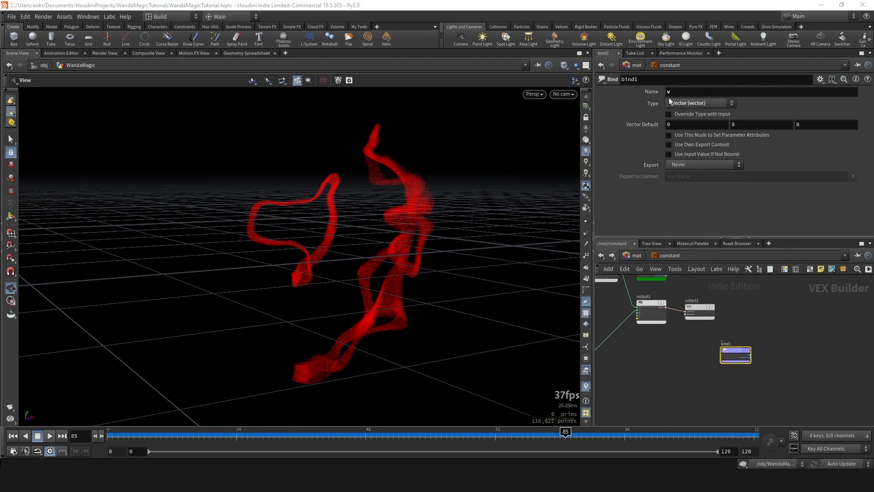
- Connect the v output of bind1 to a new Bind Export node named v with the type Vector (vector)
scroll(698, 327, "up", 5)
left_click(679, 331)
key("Tab")
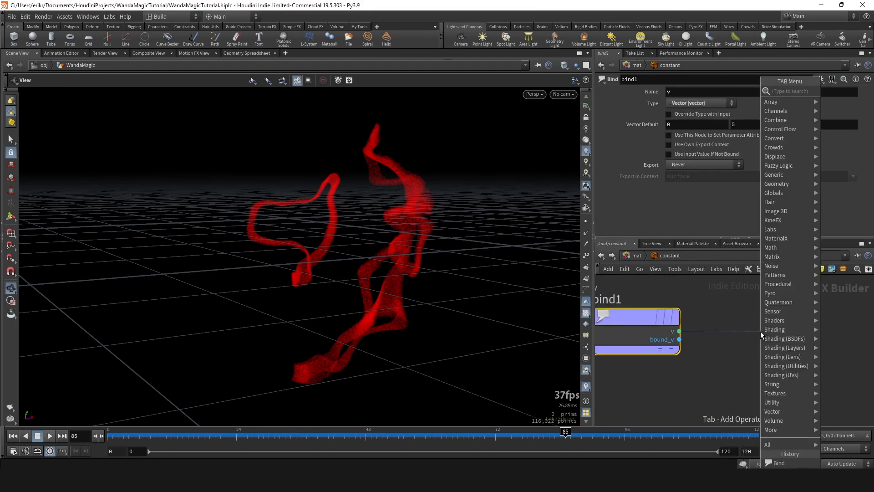
type("binde")
key("Return")
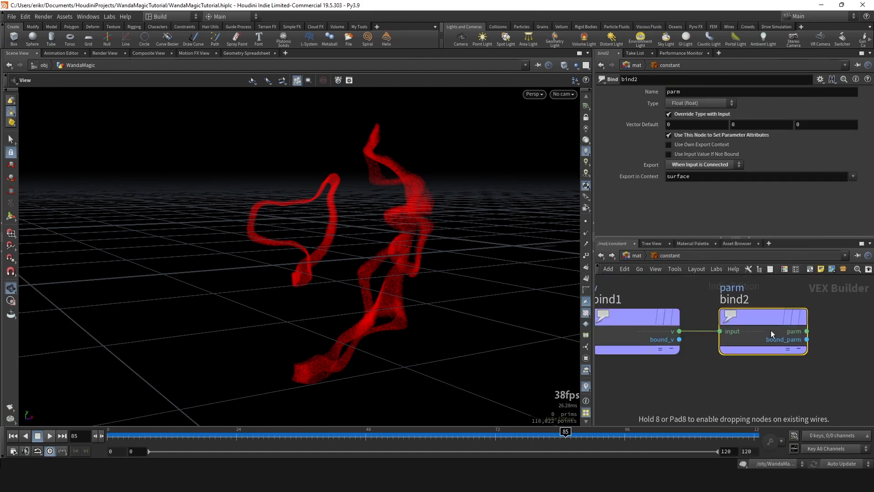
left_click(771, 329)
left_click(681, 101)
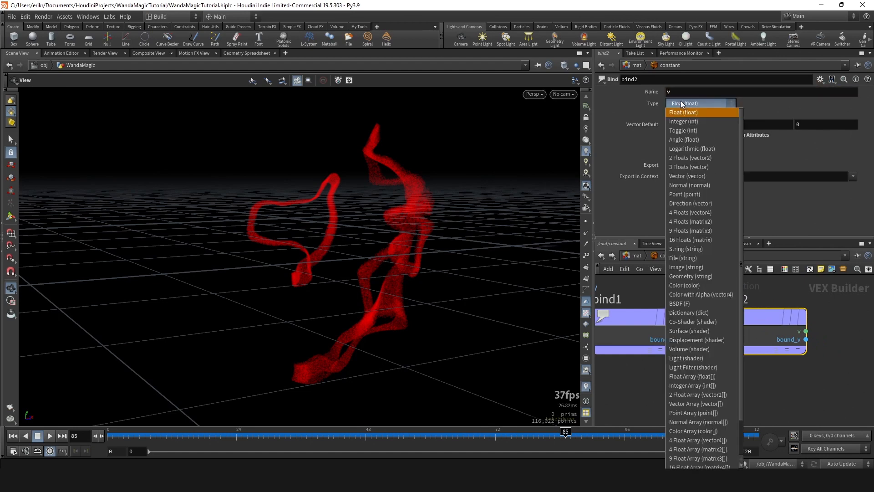
left_click(696, 180)
left_click(660, 316)
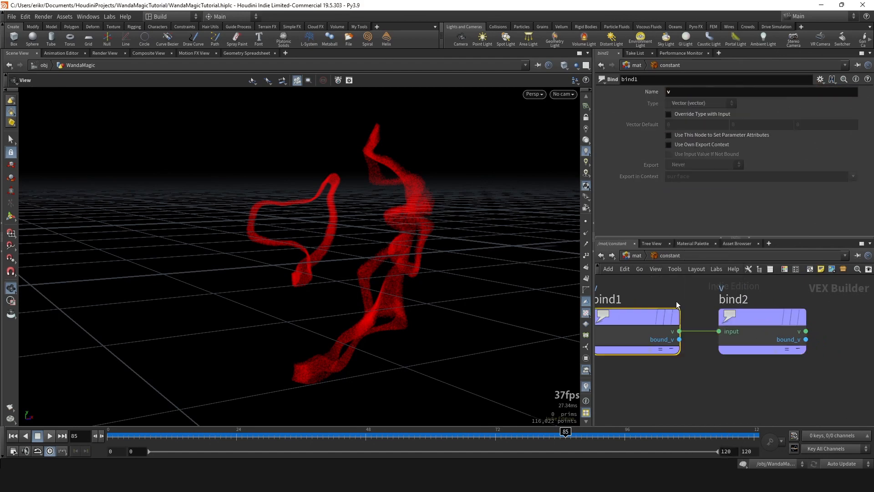
left_click(728, 317)
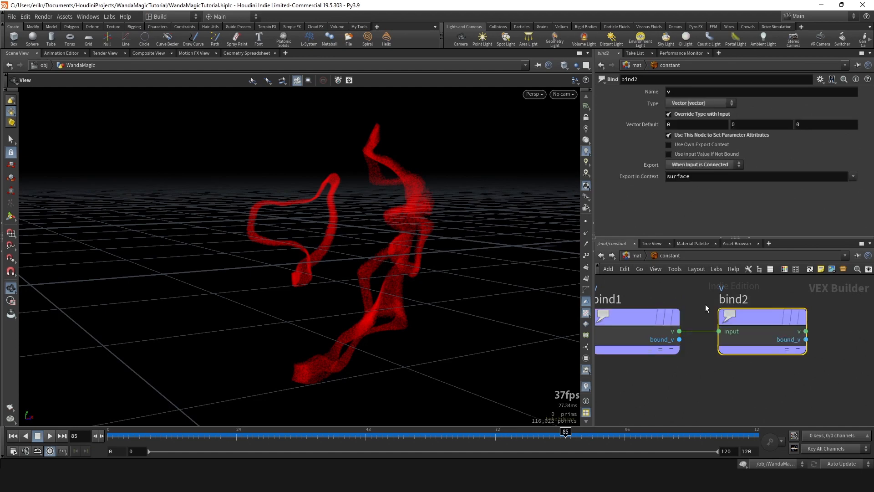
- Go back to the out network, render string_particles_mantra and display its v image plane
left_click(640, 255)
left_click(659, 307)
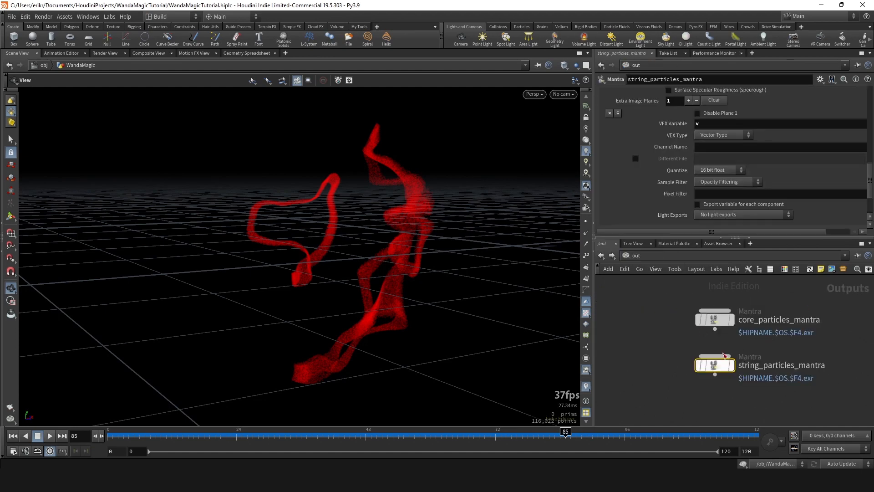
scroll(669, 222, "down", 1)
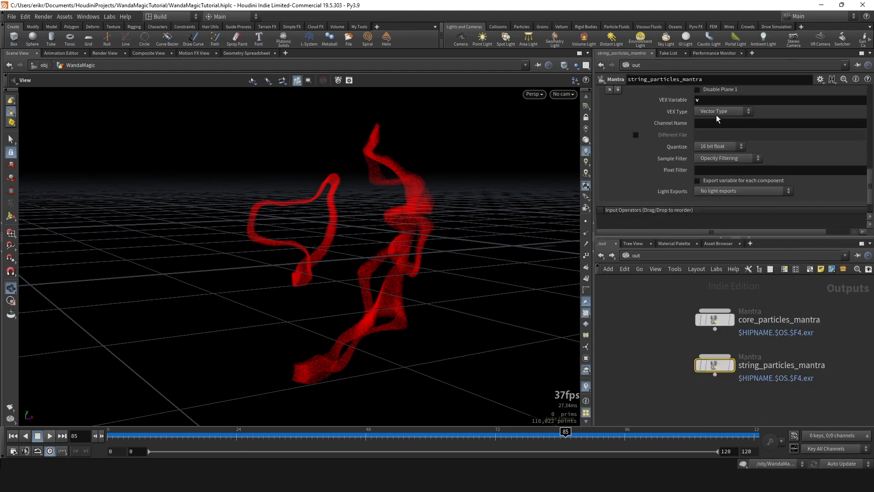
left_click(106, 53)
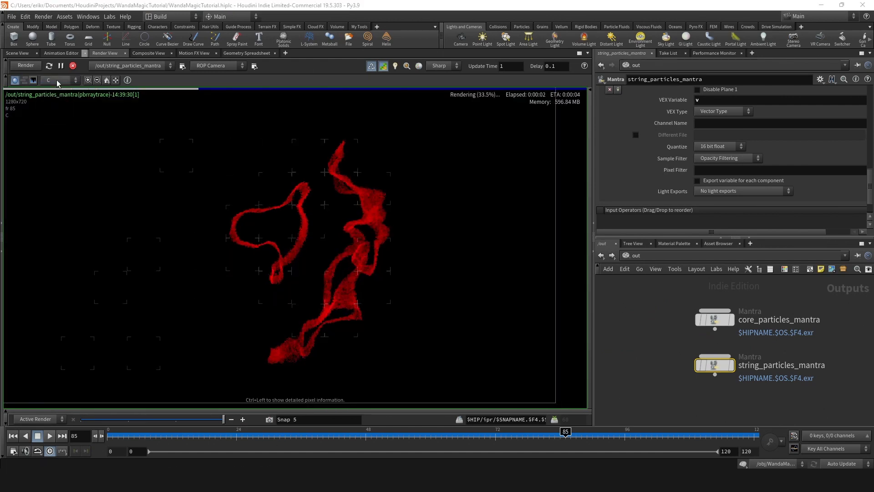
left_click(57, 81)
left_click(55, 100)
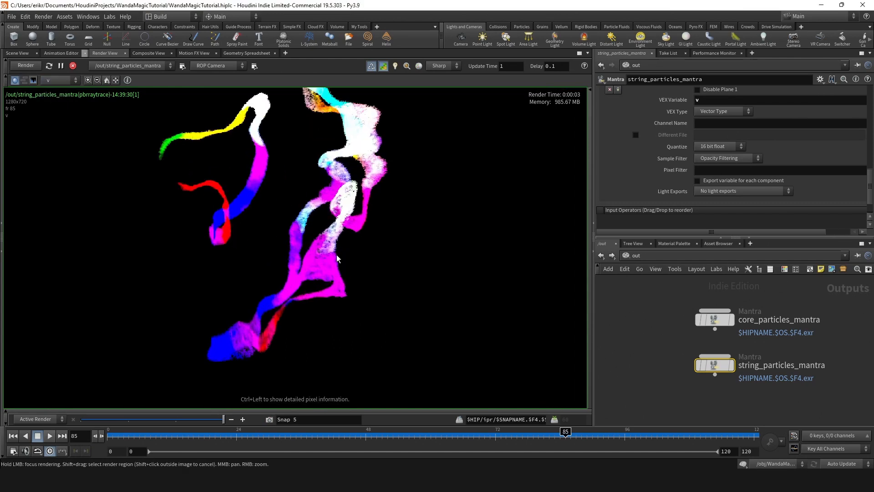
- Examine the velocity colours along the strings in the rendered v image plane
middle_click_drag(337, 259, 384, 285)
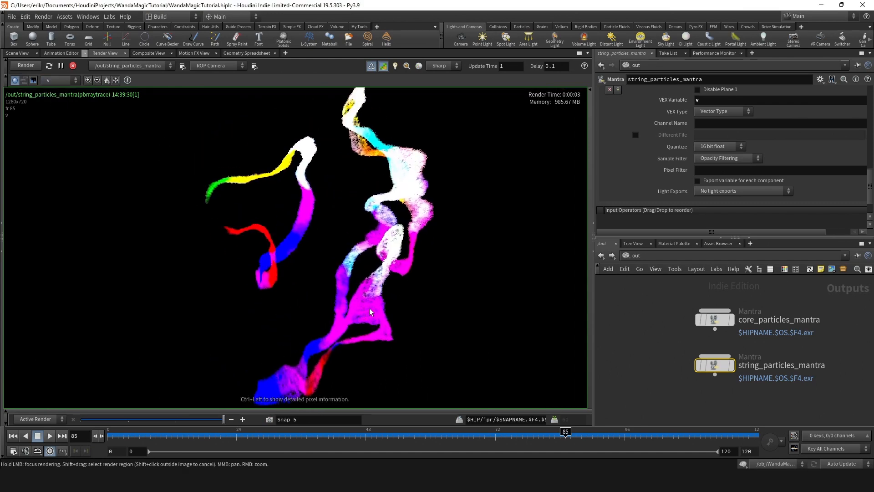
scroll(394, 311, "down", 2)
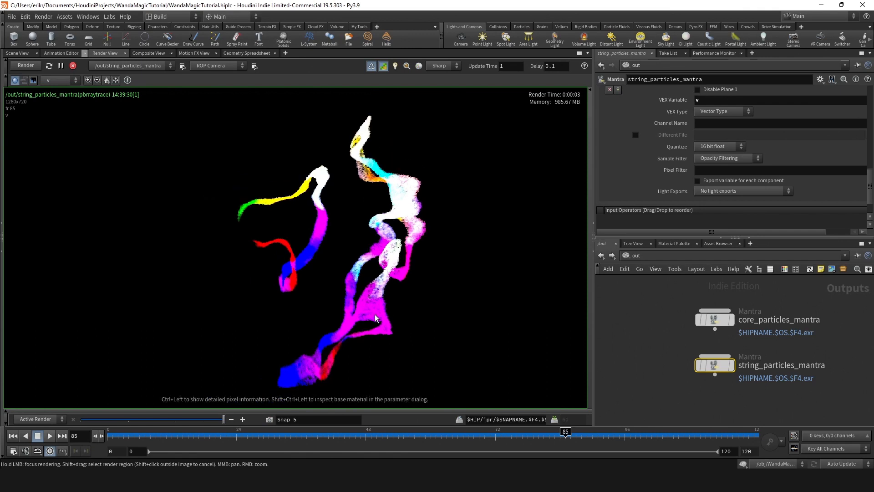
scroll(375, 315, "up", 3)
middle_click_drag(411, 317, 407, 289)
scroll(370, 279, "down", 2)
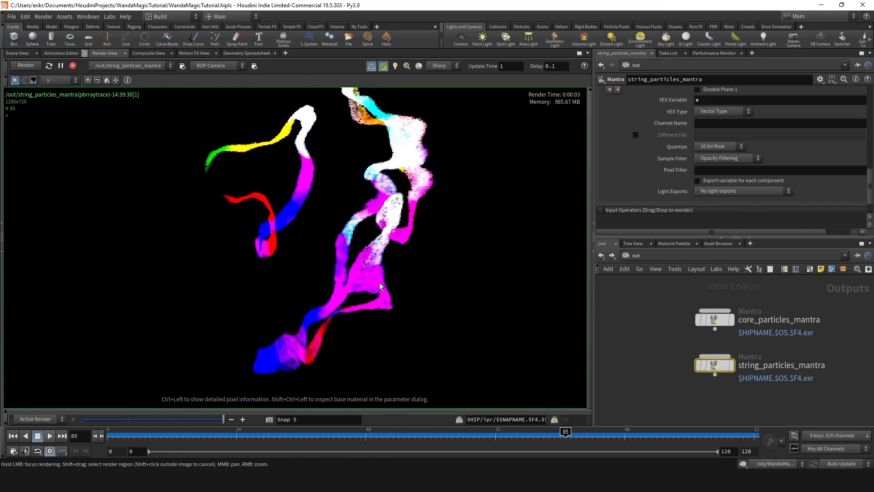
scroll(370, 280, "up", 2)
scroll(367, 276, "down", 3)
scroll(355, 277, "up", 2)
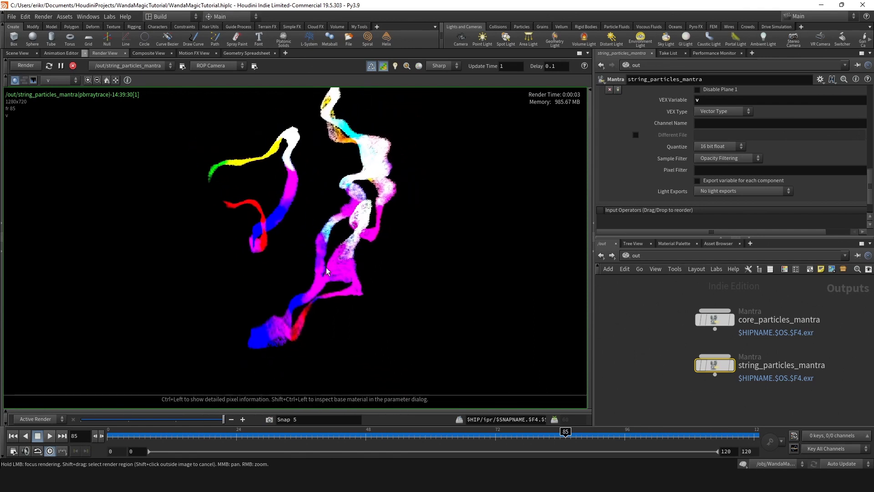
middle_click_drag(343, 274, 351, 291)
- Switch the render display to the C plane and stop the render
left_click(57, 81)
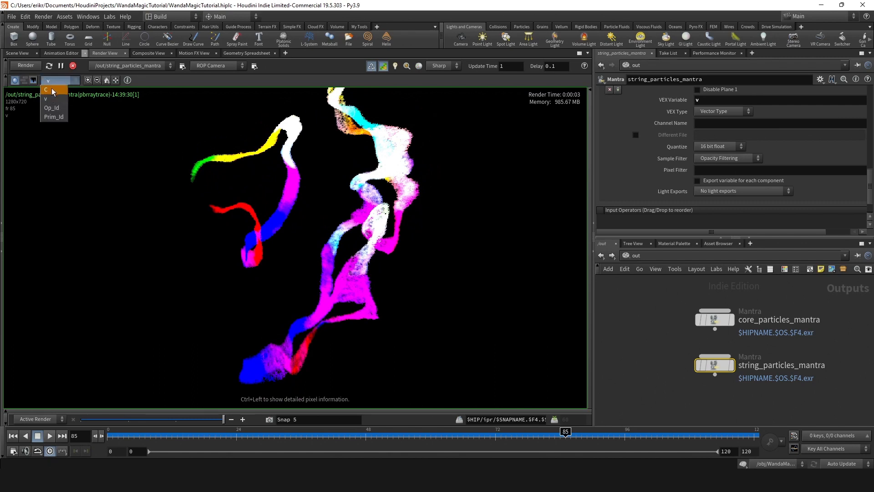
left_click(53, 89)
left_click(73, 65)
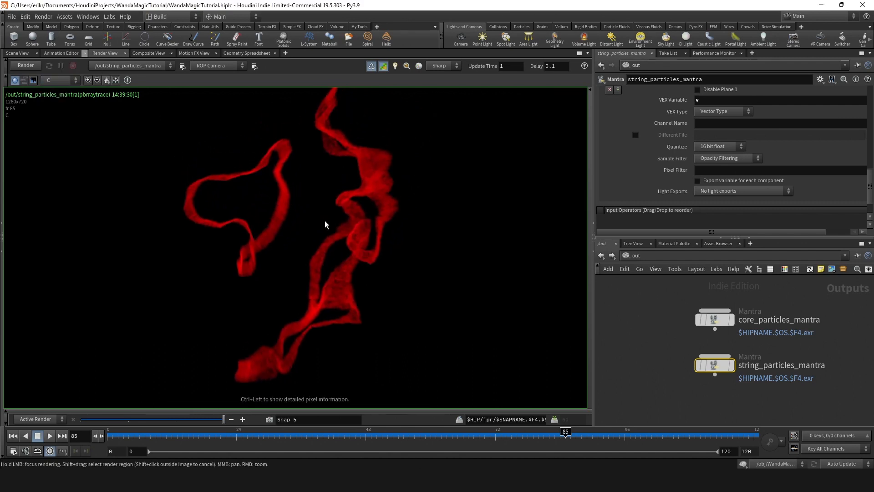
- Compare the v plane with the C plane of the string particle render, ending on C
scroll(326, 224, "down", 2)
left_click(51, 81)
left_click(50, 96)
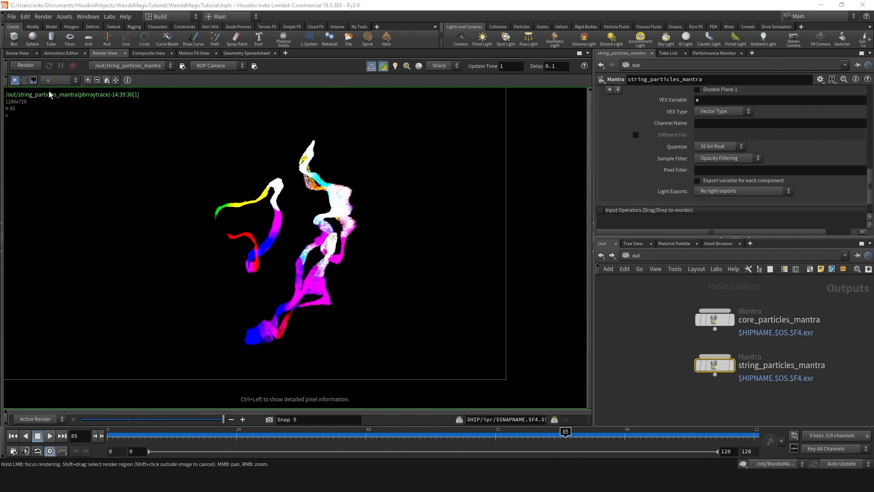
left_click(54, 80)
left_click(54, 89)
- Return to the 3D scene view and inspect the string particles from another angle
left_click(17, 53)
left_click_drag(273, 234, 388, 242)
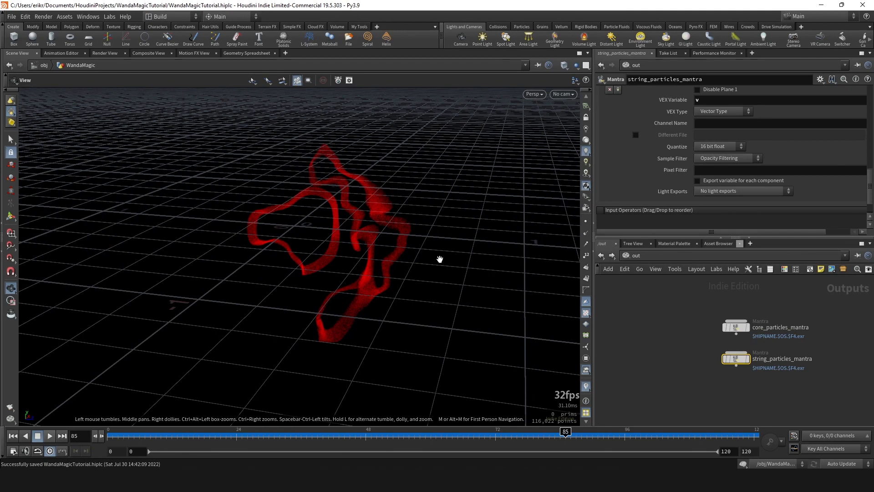